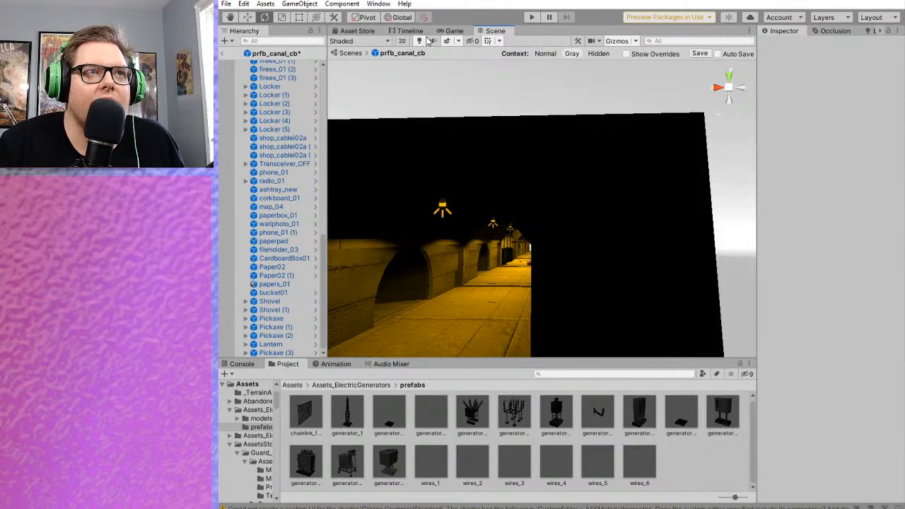
- Return the project browser to the root Assets folder
scroll(647, 276, "down", 5)
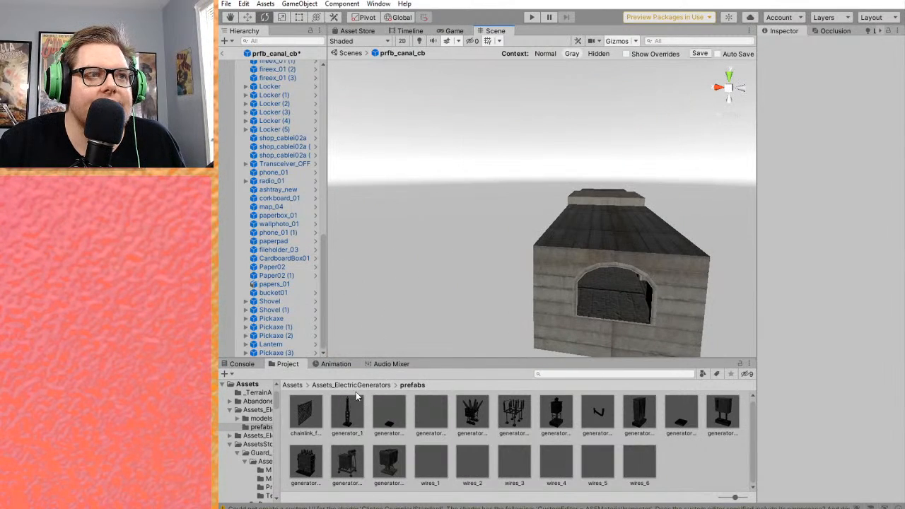
left_click(292, 385)
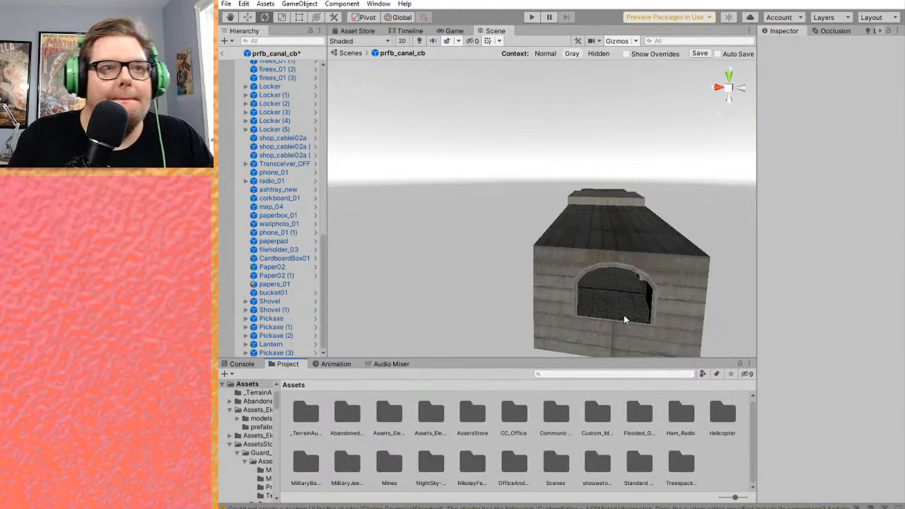
- Examine the canal tunnel's interior around the metal shed and its exterior around the arched opening
middle_click_drag(646, 269, 697, 234)
scroll(644, 258, "up", 5)
right_click_drag(697, 234, 537, 244)
right_click_drag(704, 208, 741, 213)
middle_click_drag(742, 213, 701, 215)
right_click_drag(700, 216, 606, 239)
middle_click_drag(605, 238, 608, 230)
right_click_drag(608, 231, 672, 208)
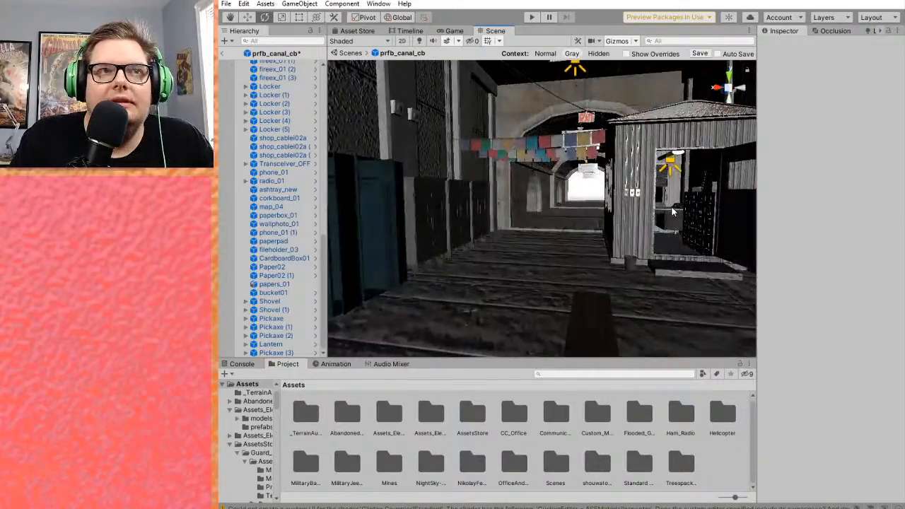
scroll(671, 206, "down", 4)
middle_click_drag(671, 206, 642, 229)
scroll(676, 216, "down", 8)
scroll(633, 230, "down", 5)
right_click_drag(622, 234, 612, 280)
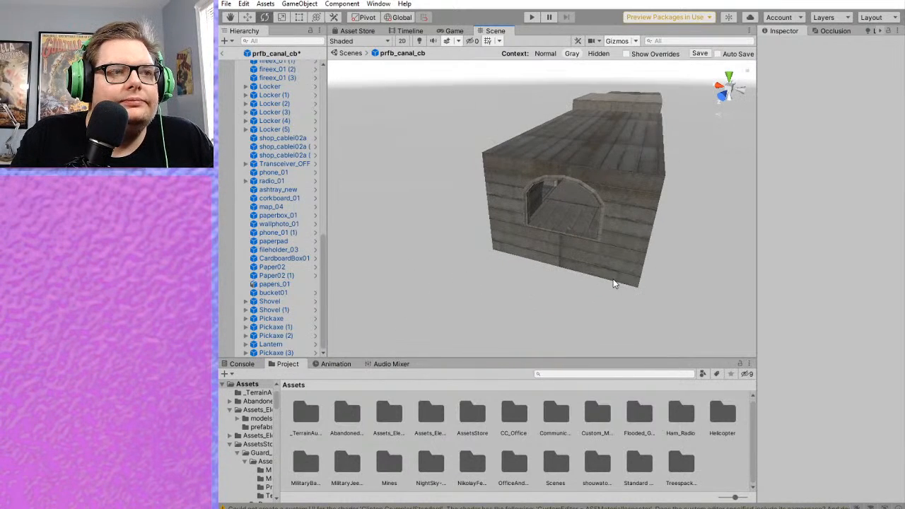
- Add the Entrance prefab from the Mines Prefabs folder to the scene in front of the tunnel's arched opening
double_click(382, 461)
double_click(386, 418)
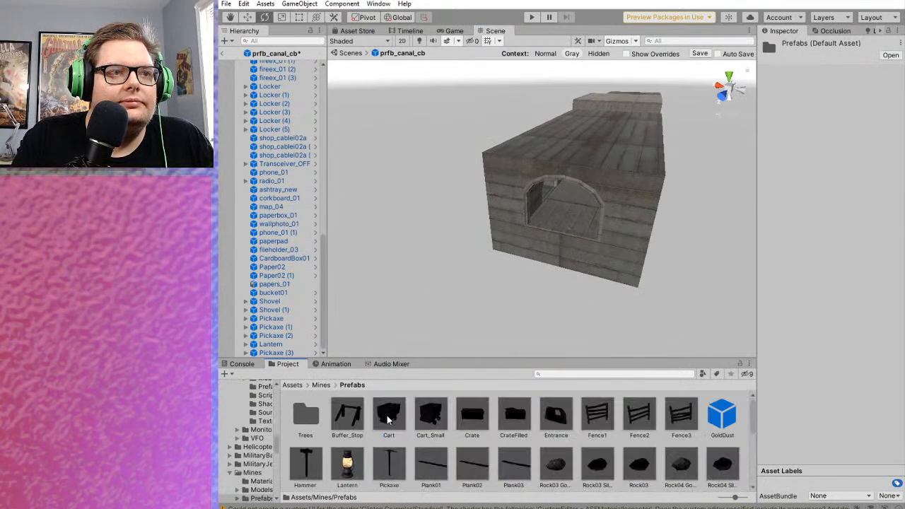
left_click_drag(556, 414, 541, 308)
- Set the Entrance piece's Y rotation to 90
right_click_drag(541, 308, 668, 267)
middle_click_drag(667, 267, 651, 290)
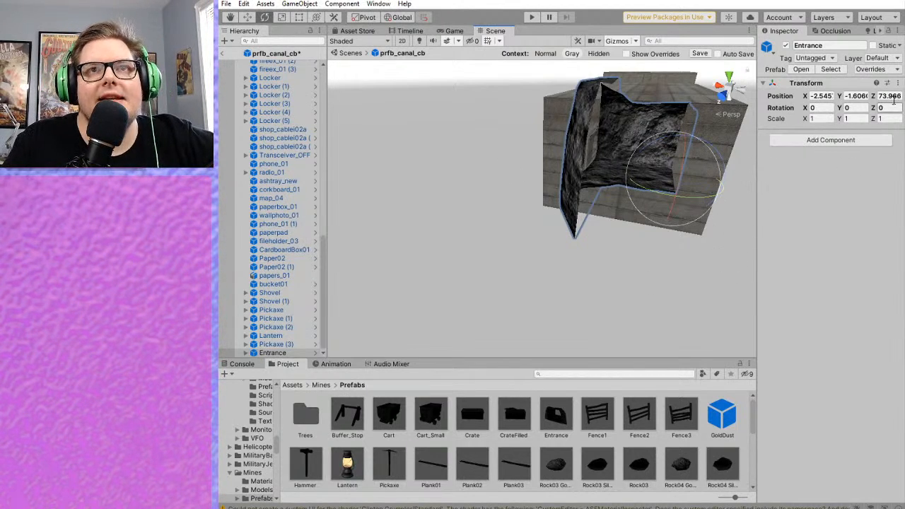
left_click(854, 107)
type("90")
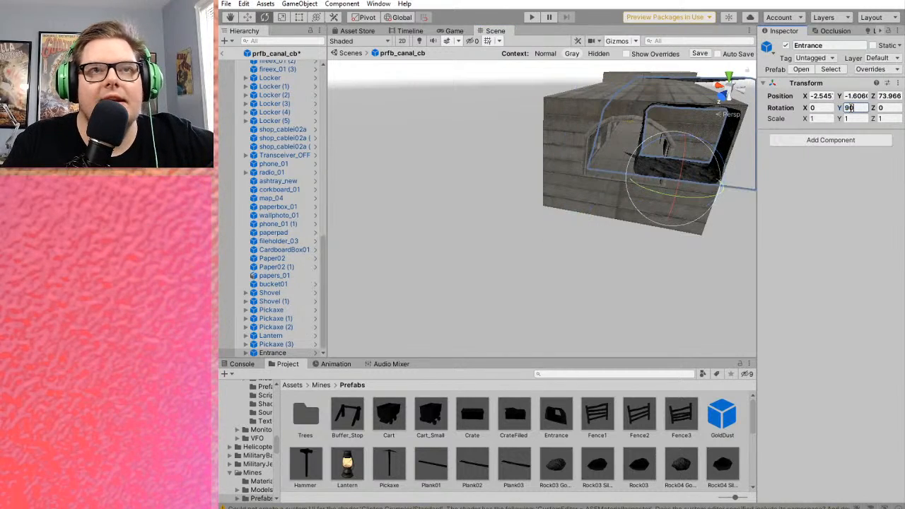
- Move the Entrance piece towards the tunnel mouth, to about X -1.8 and Z 70.2
middle_click_drag(550, 250, 567, 263)
scroll(566, 267, "up", 1)
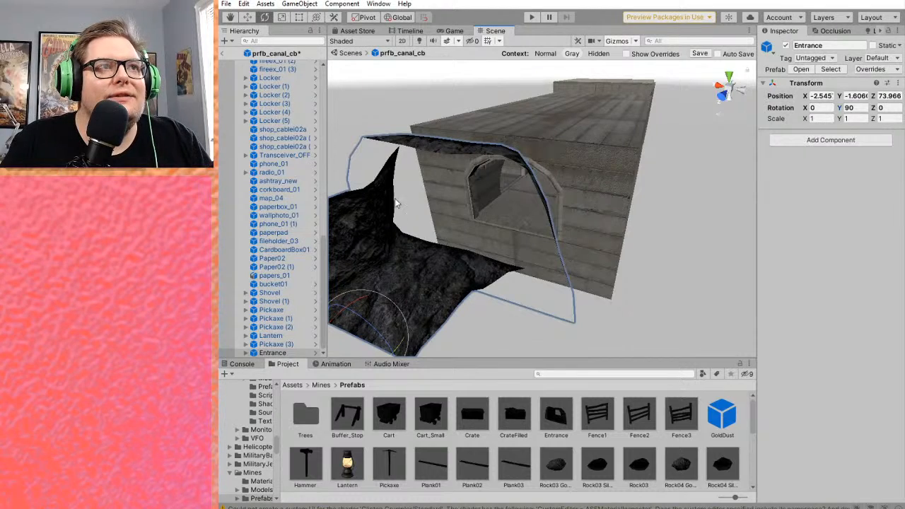
left_click(247, 17)
left_click_drag(362, 344, 446, 236)
- Lower the Entrance piece to about Y -3.6 and bring it closer to the tunnel at about Z 67.2
left_click_drag(610, 287, 417, 340, "alt")
middle_click_drag(417, 339, 473, 264)
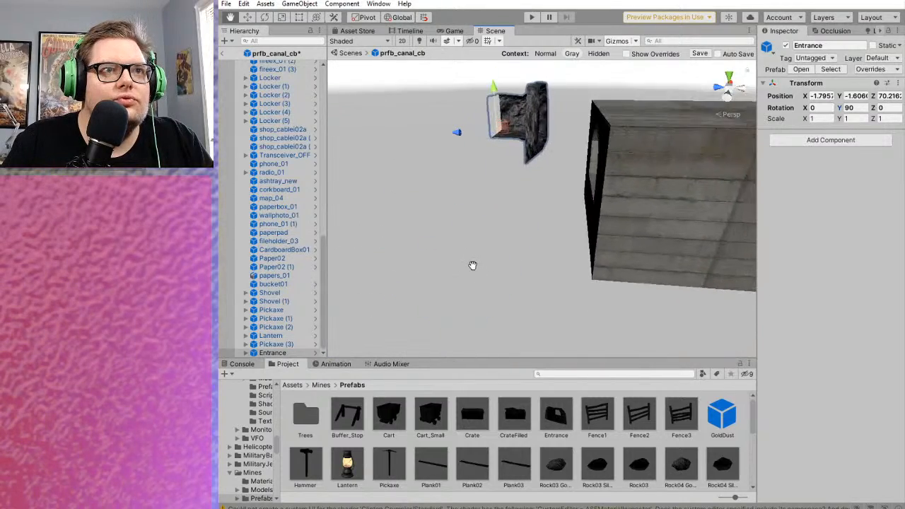
scroll(516, 276, "up", 3)
left_click_drag(516, 276, 428, 276, "alt")
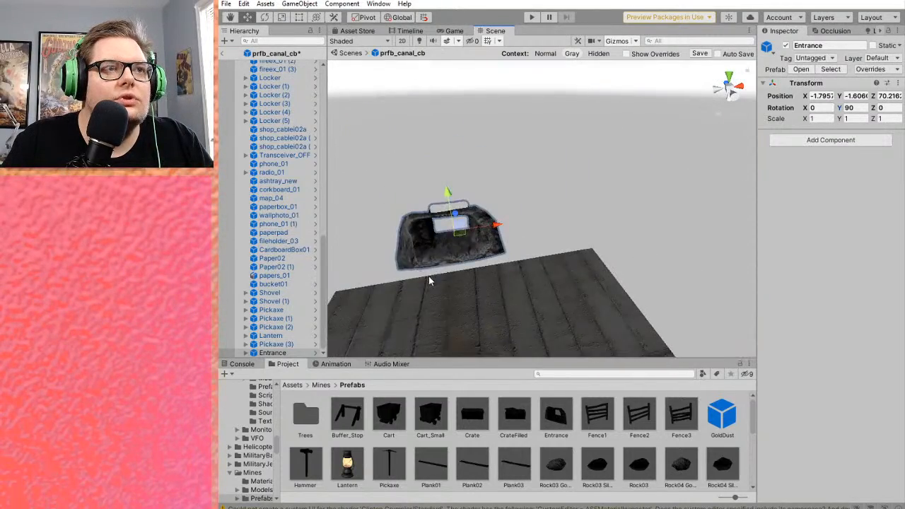
middle_click_drag(428, 276, 444, 268)
scroll(445, 269, "up", 5)
left_click_drag(451, 185, 464, 255)
- Align the Entrance piece with the tunnel's arch by moving it to X 0.12 and Y -5.23
middle_click_drag(661, 293, 555, 296)
scroll(555, 296, "up", 5)
left_click_drag(555, 295, 514, 285, "alt")
scroll(513, 286, "up", 2)
mouse_move(514, 286)
middle_mouse_down()
mouse_move(499, 284)
mouse_move(503, 293)
mouse_move(523, 278)
middle_mouse_up()
right_click_drag(557, 282, 515, 286)
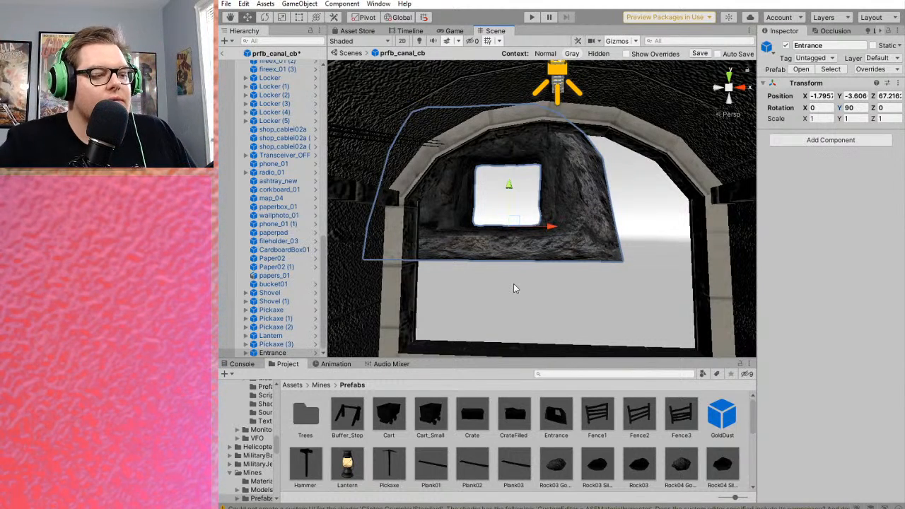
left_click_drag(514, 221, 562, 278)
- Slide the Entrance piece into the tunnel mouth to Z 66.18
scroll(516, 271, "up", 8)
right_click_drag(499, 279, 613, 321)
scroll(640, 323, "down", 5)
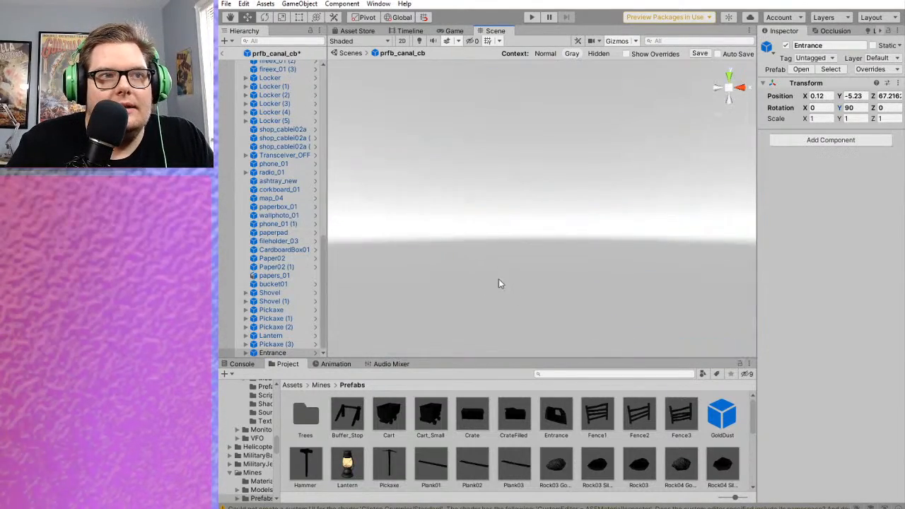
scroll(612, 321, "up", 3)
left_click_drag(577, 358, 620, 358)
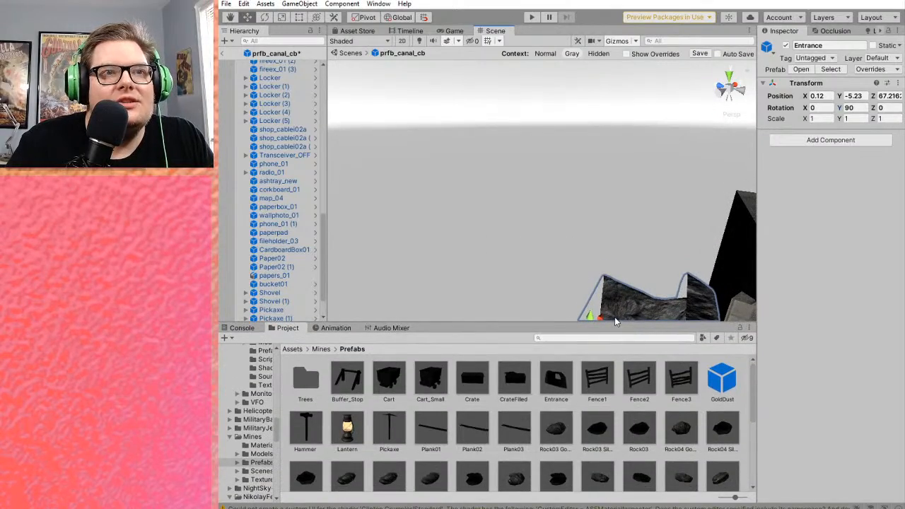
middle_click_drag(512, 219, 537, 269)
right_click_drag(538, 268, 612, 268)
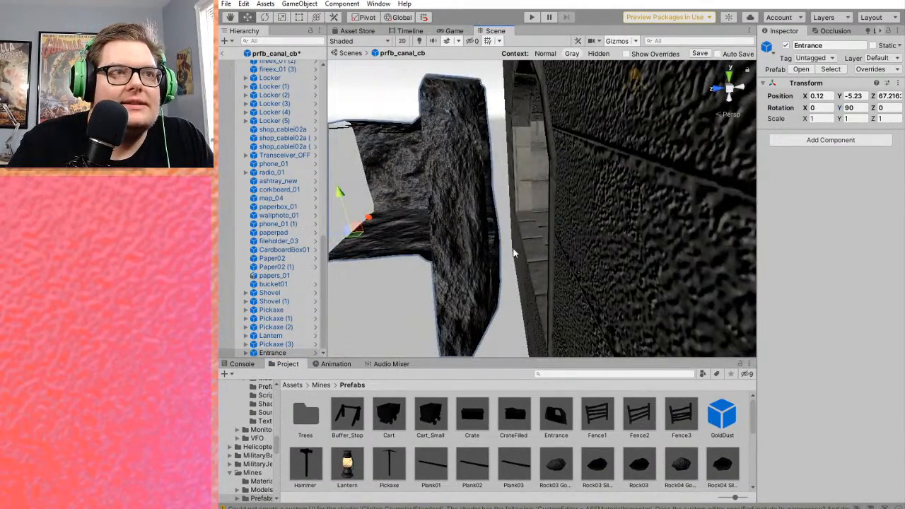
left_click_drag(349, 239, 384, 247)
- Check the fit from inside the tunnel and pull the Entrance piece outward to Z 70.31
middle_click_drag(384, 247, 445, 281)
scroll(531, 283, "down", 3)
key("f")
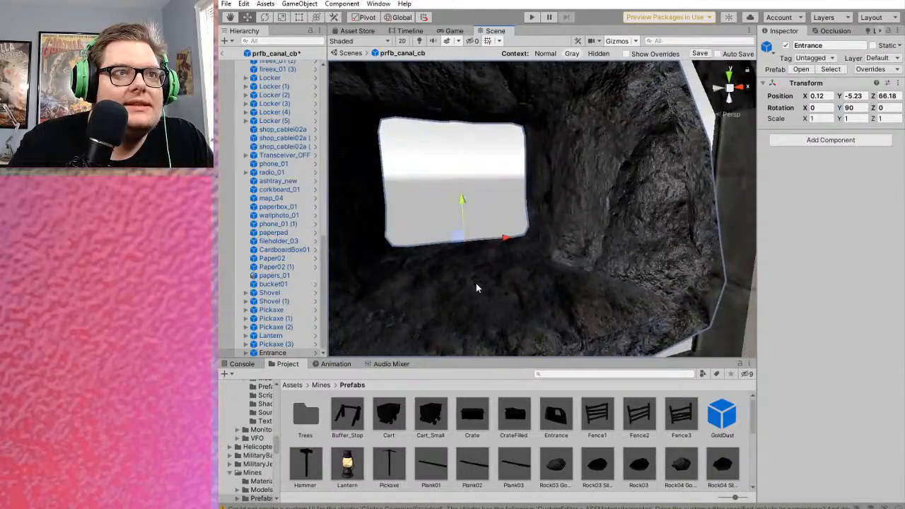
left_click_drag(456, 284, 615, 271, "alt")
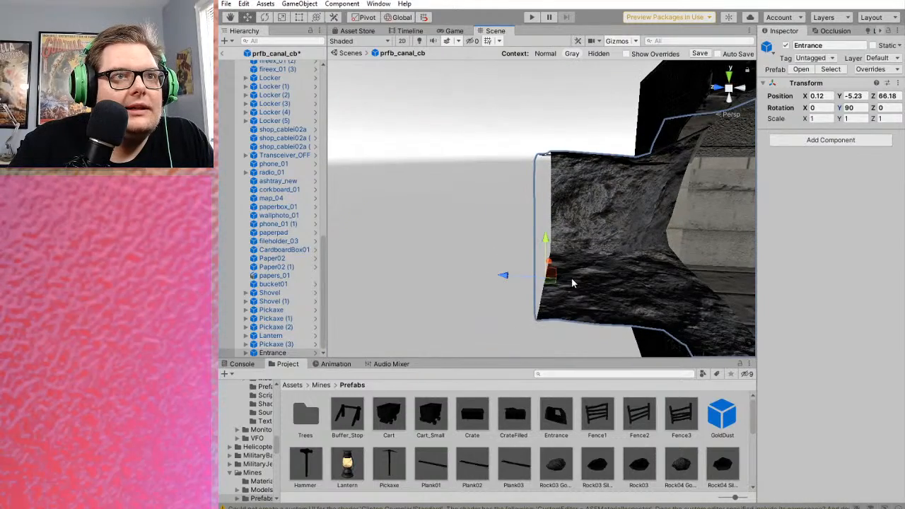
left_click_drag(506, 276, 313, 275)
scroll(541, 262, "down", 5)
left_click_drag(541, 263, 591, 294, "alt")
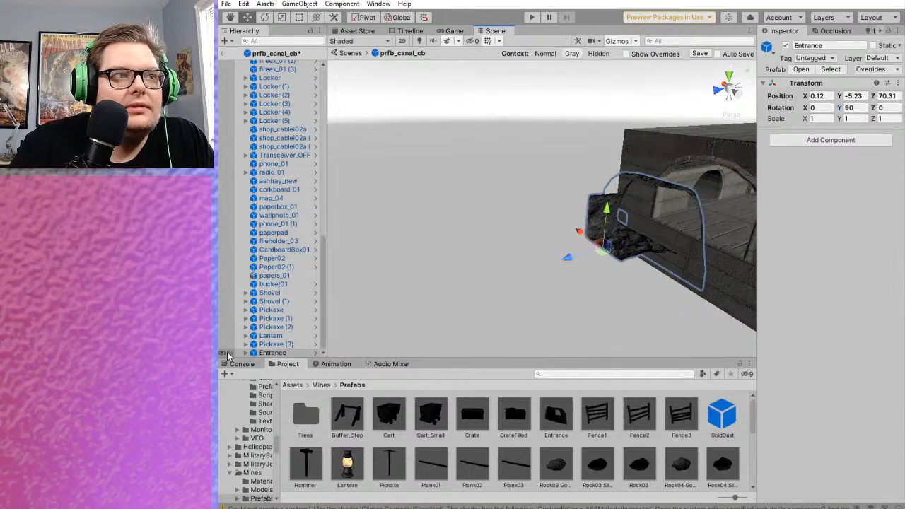
- Deselect the Entrance piece and examine the tunnel interior through the arched end with the visitors sign
middle_click_drag(665, 311, 499, 320)
left_click(507, 105)
scroll(539, 253, "down", 2)
middle_click_drag(721, 234, 422, 247)
scroll(576, 271, "up", 5)
scroll(457, 262, "up", 4)
scroll(500, 235, "down", 3)
scroll(500, 235, "up", 3)
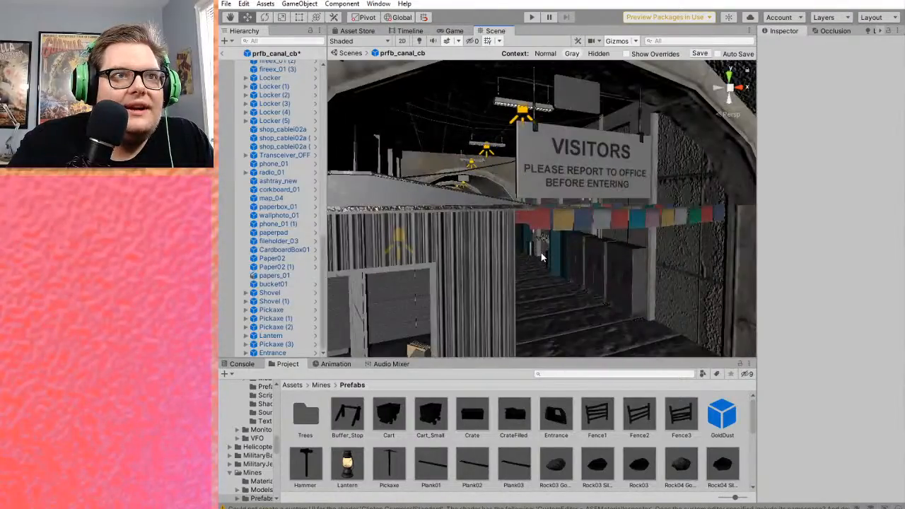
scroll(608, 276, "down", 3)
scroll(609, 276, "up", 3)
scroll(612, 273, "down", 5)
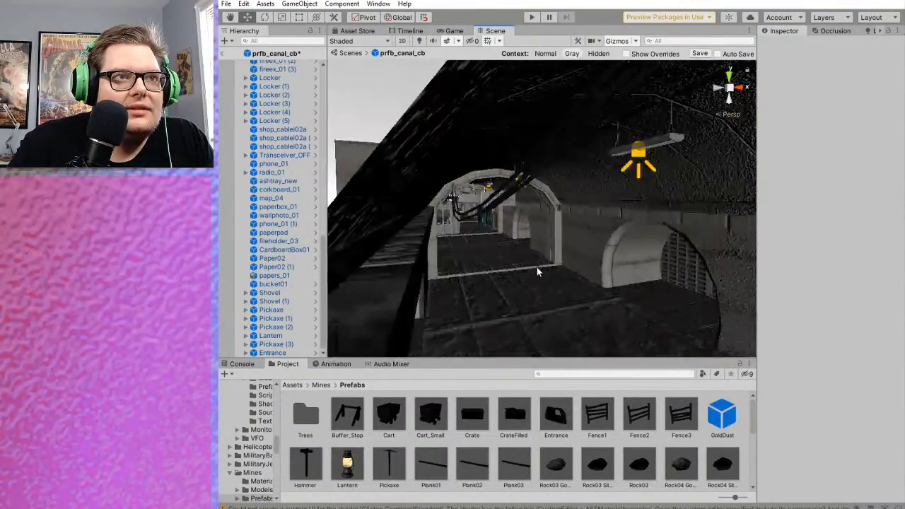
middle_click_drag(528, 264, 539, 248)
right_click_drag(539, 247, 527, 237)
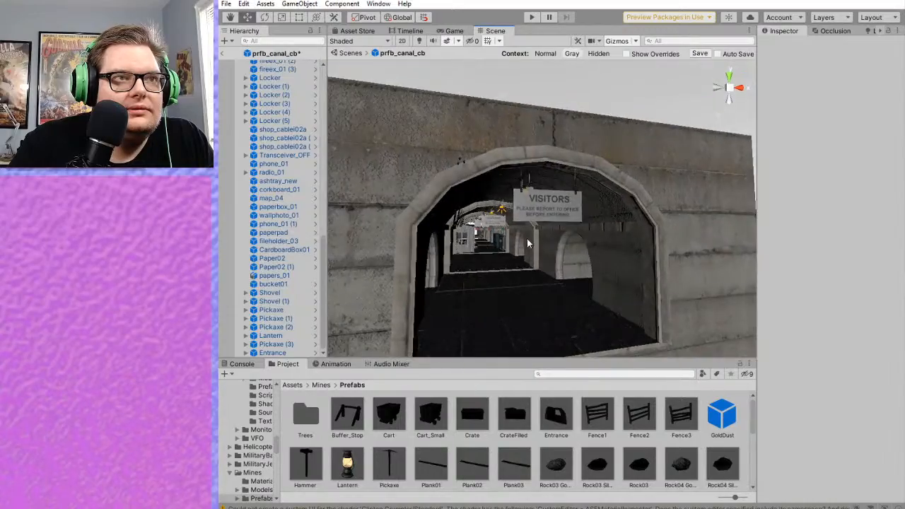
scroll(530, 265, "up", 4)
middle_click_drag(529, 265, 466, 294)
right_click_drag(466, 294, 547, 290)
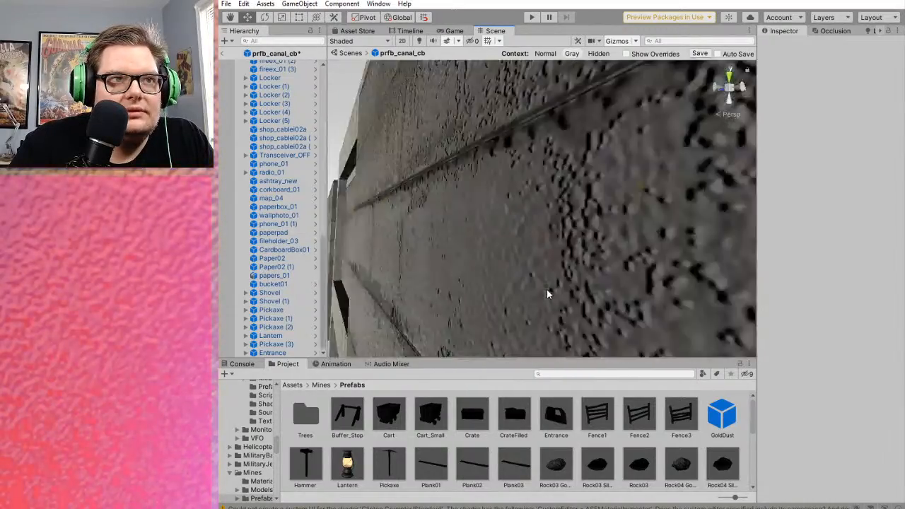
- Examine the tunnel's side walls and arched alcove from inside, and its roof from outside
scroll(547, 290, "up", 4)
middle_click_drag(547, 292, 587, 287)
scroll(560, 290, "up", 3)
right_click_drag(588, 287, 680, 333)
middle_click_drag(597, 301, 613, 298)
right_click_drag(613, 298, 695, 330)
scroll(695, 330, "up", 3)
middle_click_drag(636, 301, 736, 274)
scroll(636, 267, "down", 4)
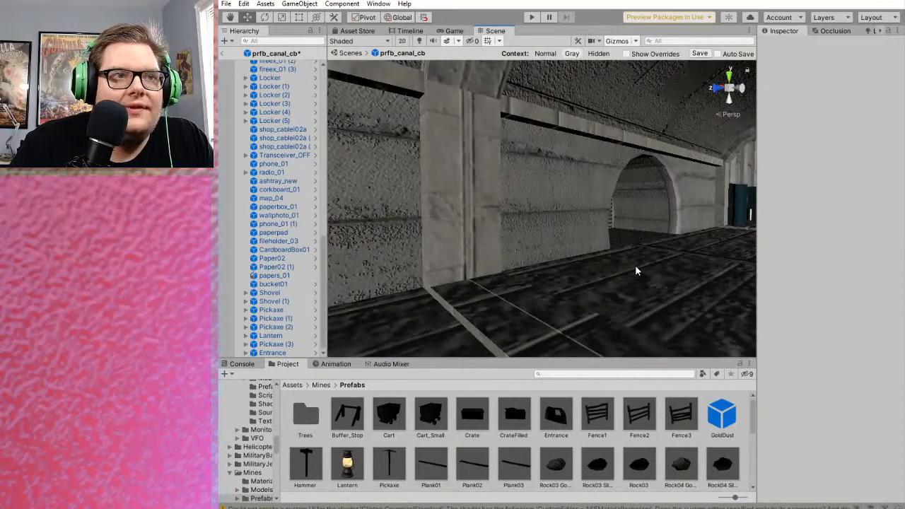
scroll(608, 291, "down", 3)
middle_click_drag(546, 287, 593, 322)
scroll(589, 299, "down", 3)
scroll(612, 305, "down", 3)
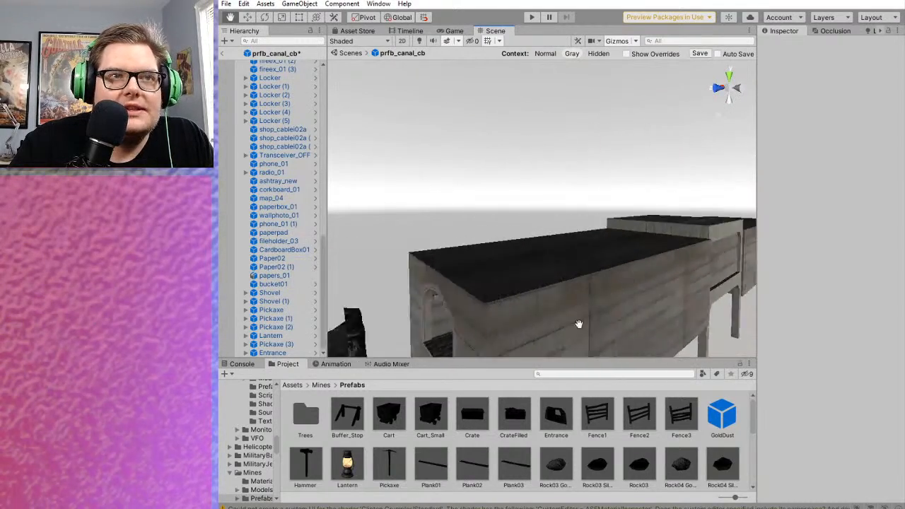
- Examine the outer side of the tunnel's raised middle section and the area with benches inside it
right_click_drag(593, 322, 563, 305)
middle_click_drag(682, 298, 595, 285)
right_click_drag(595, 284, 705, 301)
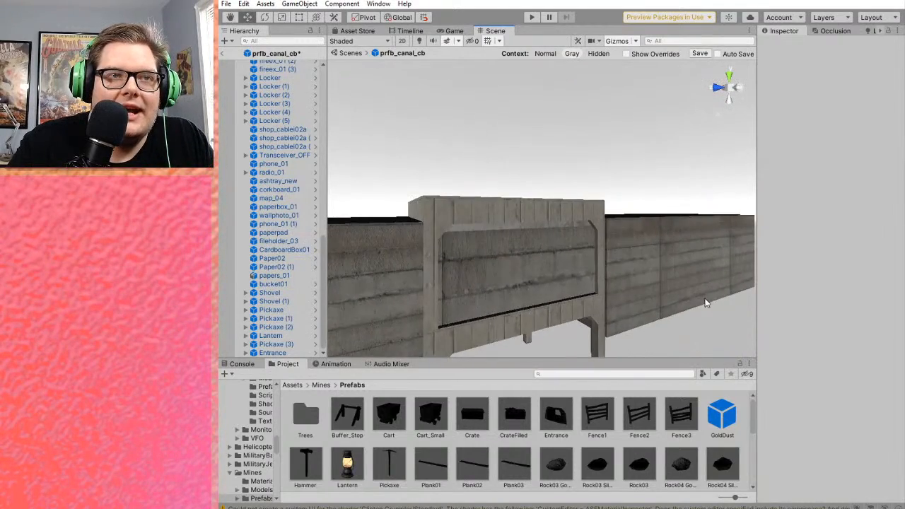
scroll(710, 300, "up", 5)
scroll(713, 303, "up", 3)
middle_click_drag(714, 302, 655, 279)
scroll(693, 283, "up", 3)
scroll(624, 285, "up", 3)
scroll(626, 283, "up", 3)
scroll(656, 278, "up", 2)
scroll(656, 283, "down", 3)
right_click_drag(656, 283, 701, 293)
middle_click_drag(701, 292, 624, 313)
scroll(592, 307, "down", 3)
scroll(619, 316, "down", 3)
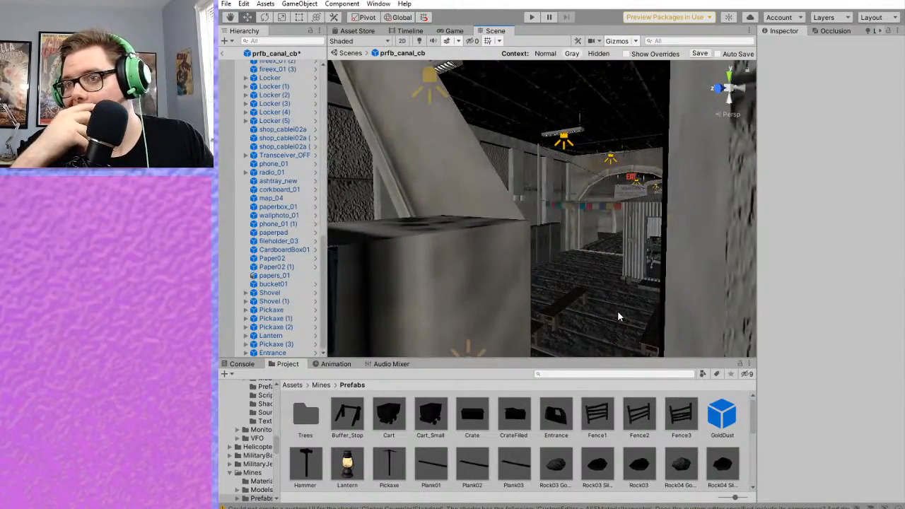
- Examine the tunnel from the flag-hung exit area back out to the arched end wall
mouse_move(600, 243)
middle_mouse_down()
mouse_move(598, 257)
mouse_move(611, 247)
mouse_move(599, 234)
middle_mouse_up()
scroll(599, 235, "up", 3)
right_click_drag(599, 235, 634, 257)
scroll(634, 257, "down", 3)
mouse_move(634, 257)
middle_mouse_down()
mouse_move(648, 254)
mouse_move(640, 255)
middle_mouse_up()
scroll(639, 256, "up", 3)
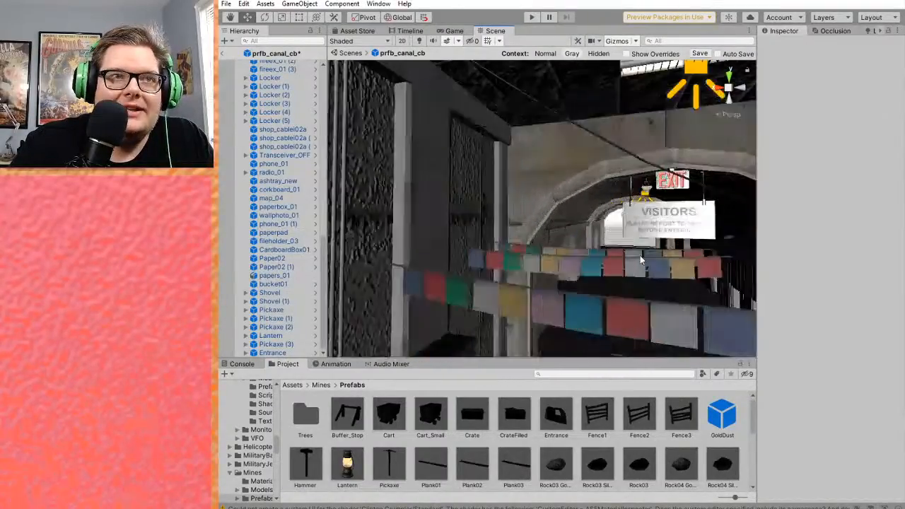
scroll(639, 255, "down", 5)
scroll(658, 262, "down", 6)
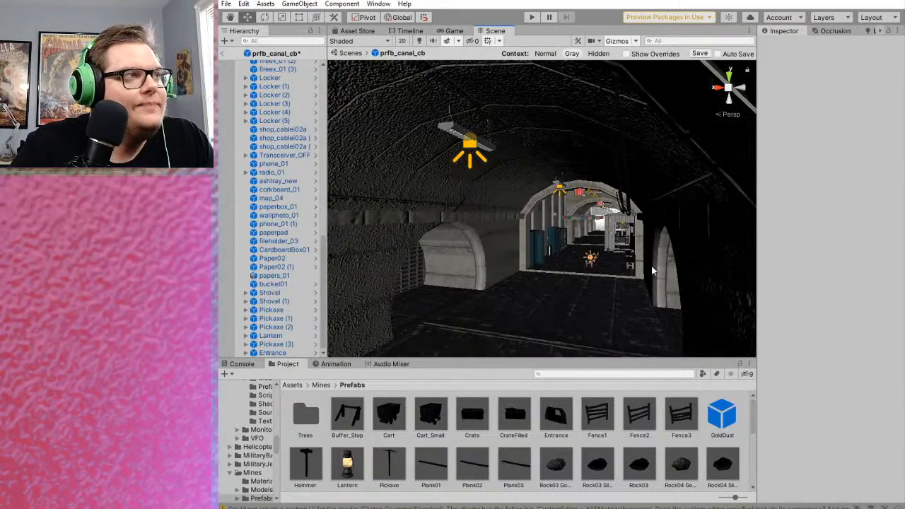
scroll(651, 265, "down", 3)
scroll(639, 261, "down", 1)
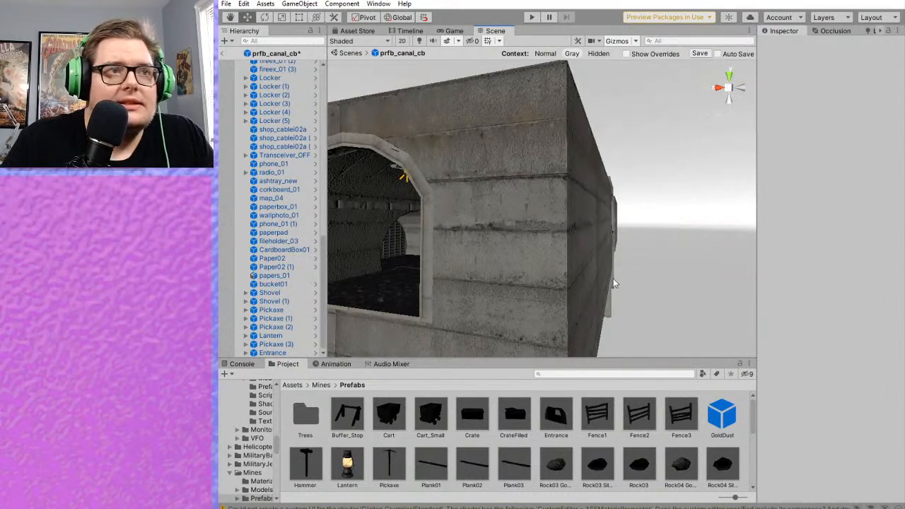
scroll(613, 281, "down", 3)
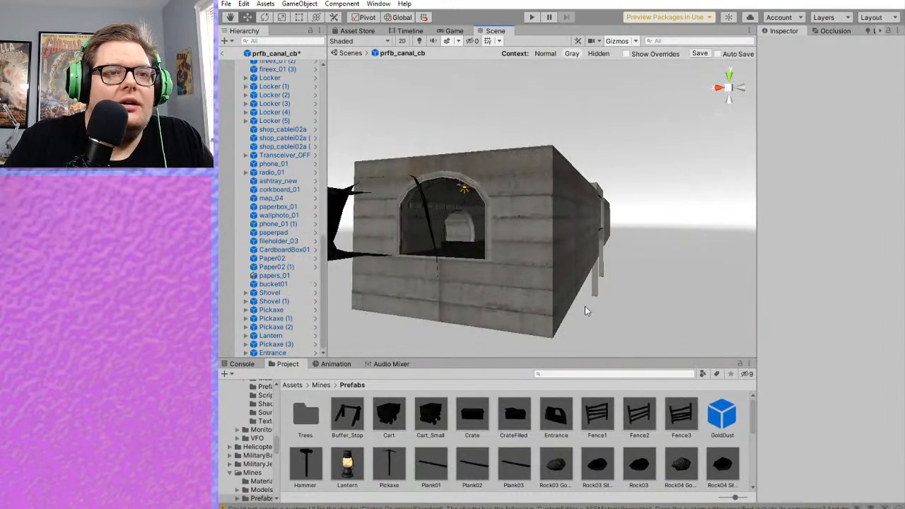
- Open the canal prefab folder under shouwatownmodel, swt_prefab and prfb_foundation, and preview the prfb_canal_ca prefab
left_click(291, 386)
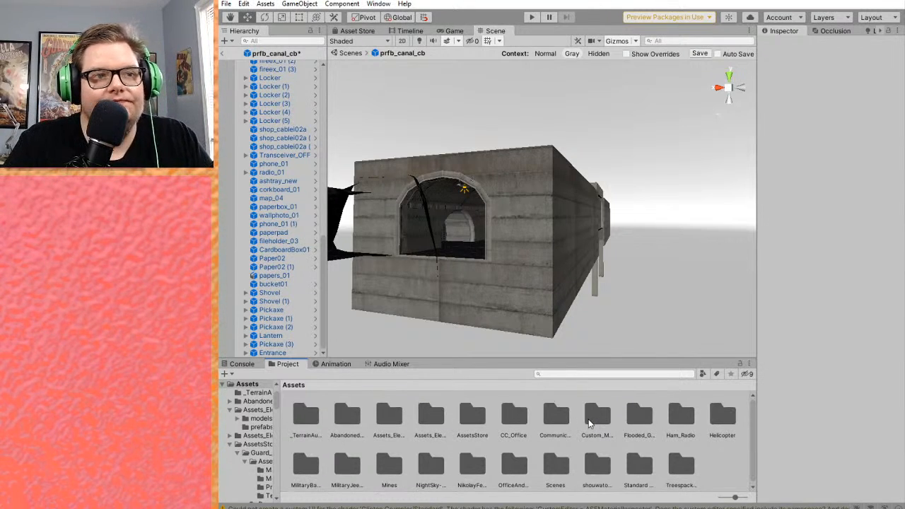
double_click(608, 467)
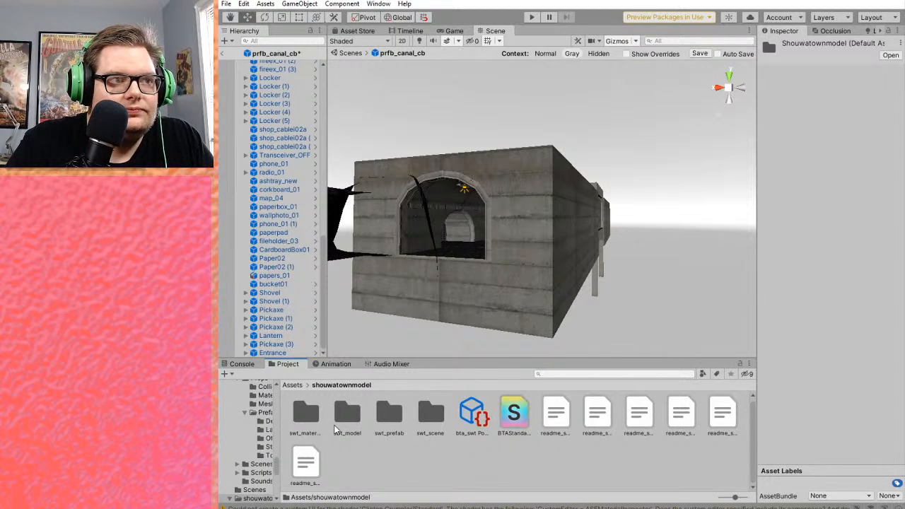
double_click(388, 414)
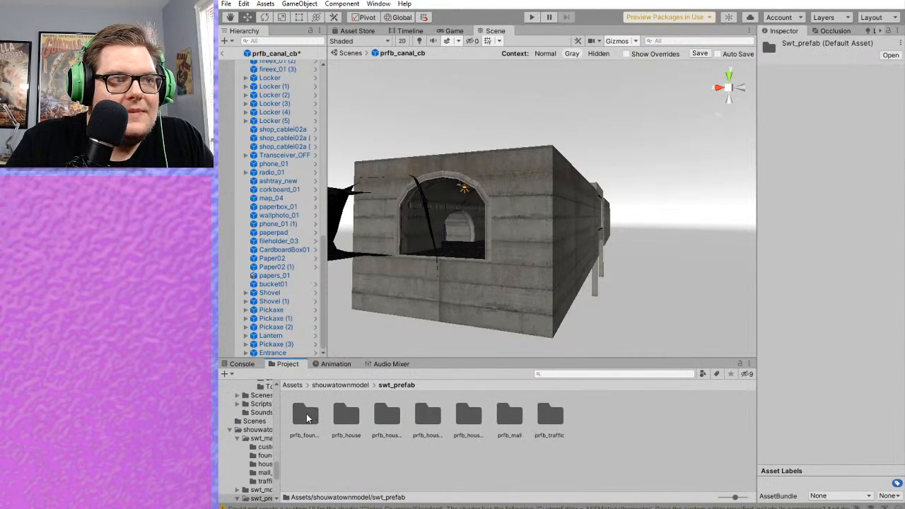
double_click(306, 416)
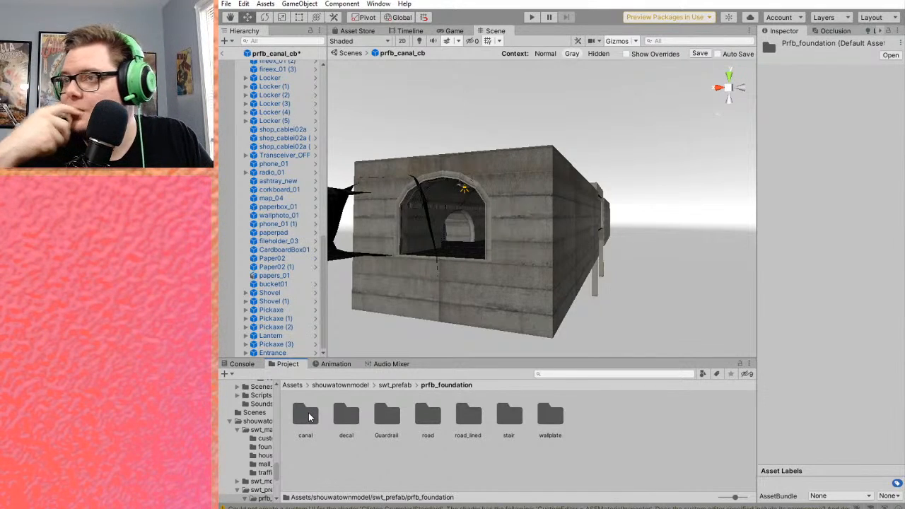
double_click(307, 419)
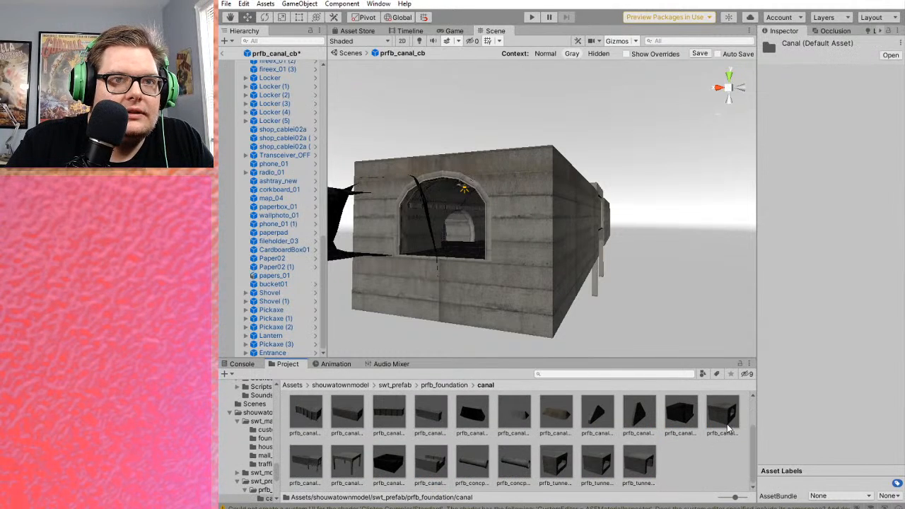
left_click(722, 416)
left_click_drag(774, 357, 841, 375)
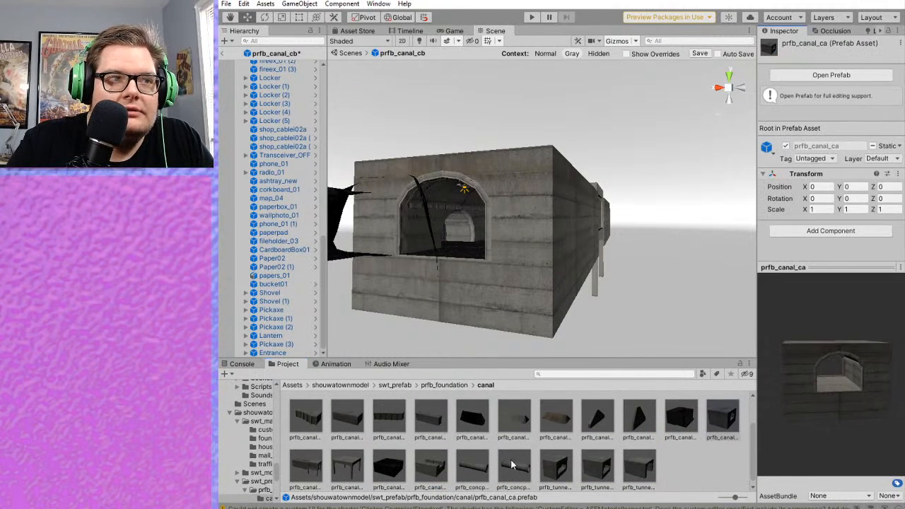
- Preview the prfb_canal_cb prefab asset from several angles, including its open end on support legs
left_click(315, 464)
left_click_drag(862, 418, 844, 445)
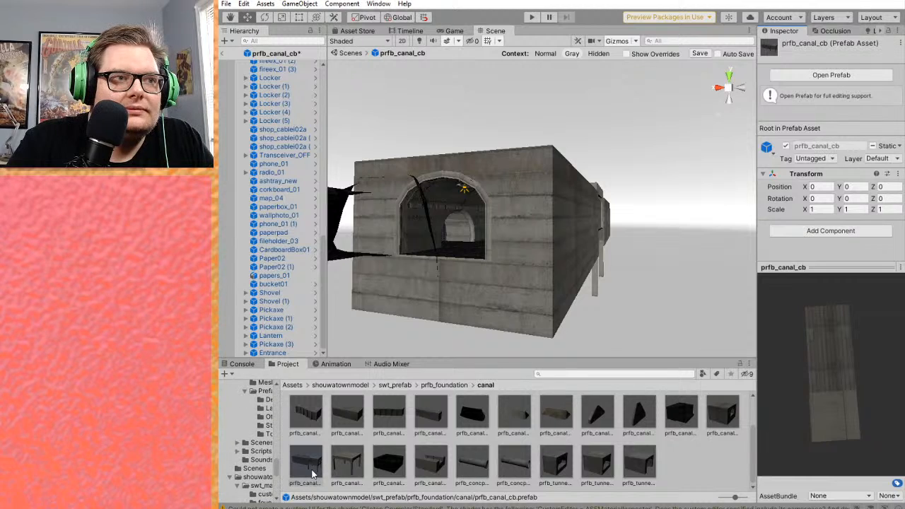
scroll(313, 473, "up", 2)
scroll(630, 422, "down", 2)
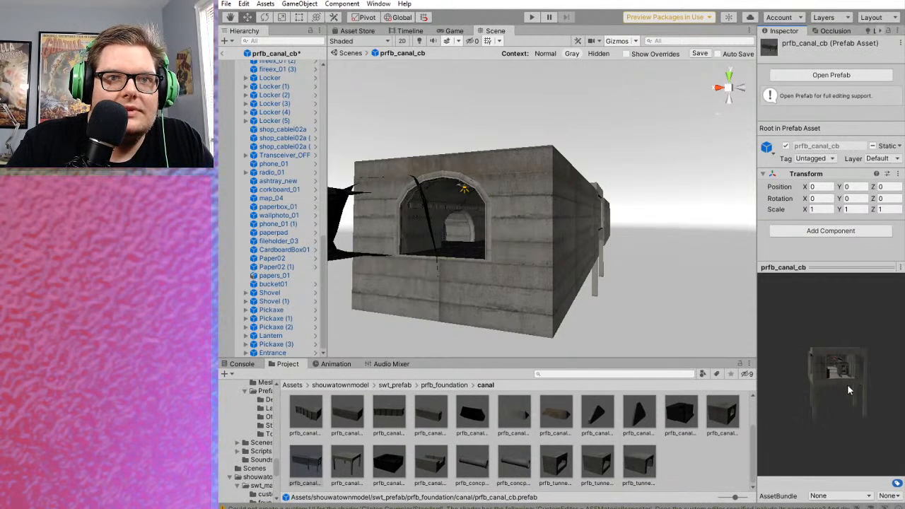
left_click_drag(850, 394, 815, 376)
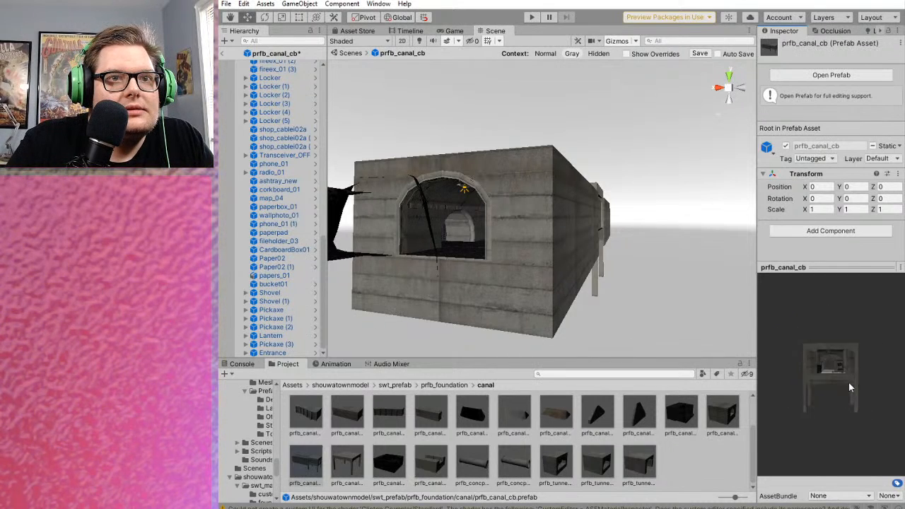
left_click_drag(846, 380, 745, 391)
- Rename the root object prfb_canal_cb in the open prefab to MineEntrance
scroll(485, 323, "down", 4)
scroll(283, 149, "up", 10)
scroll(286, 146, "up", 8)
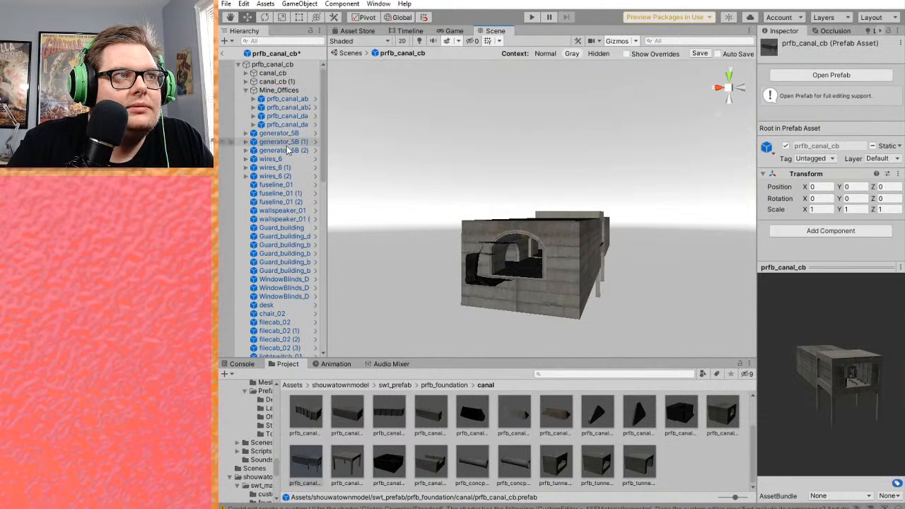
right_click(280, 68)
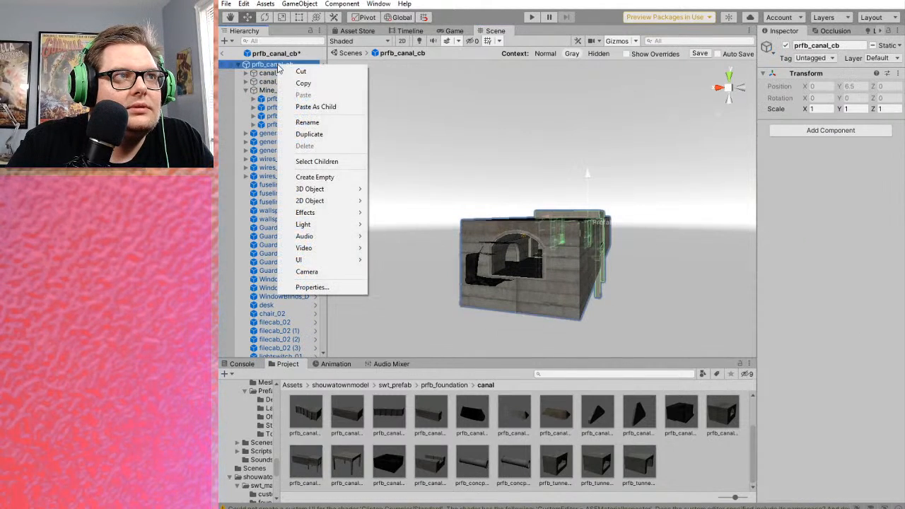
left_click(301, 122)
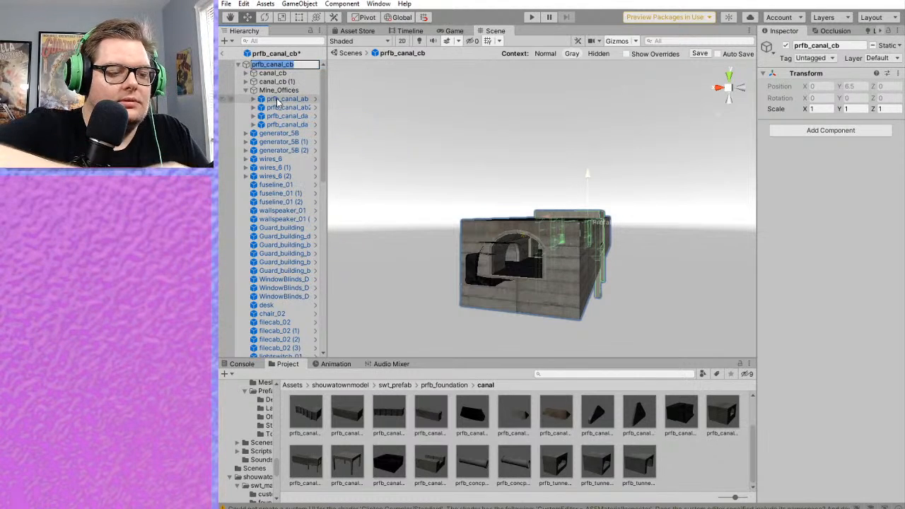
type("Mine")
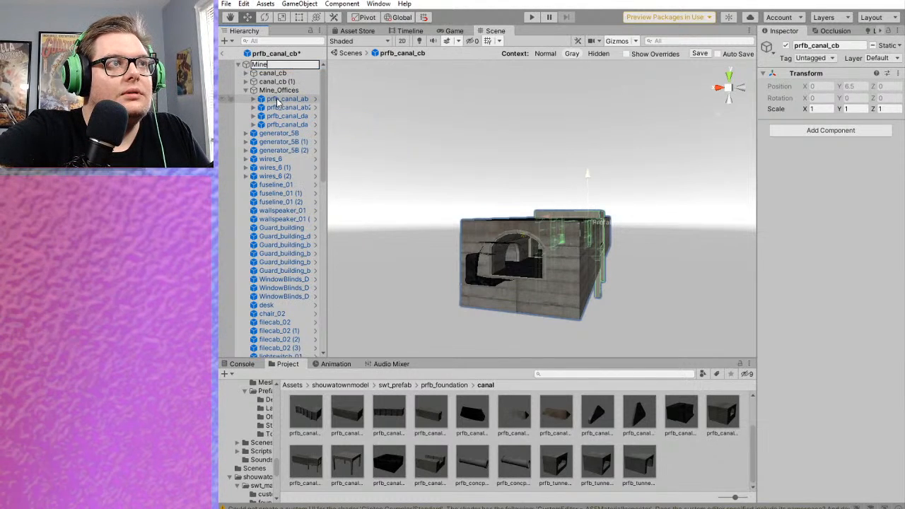
type("Entrance")
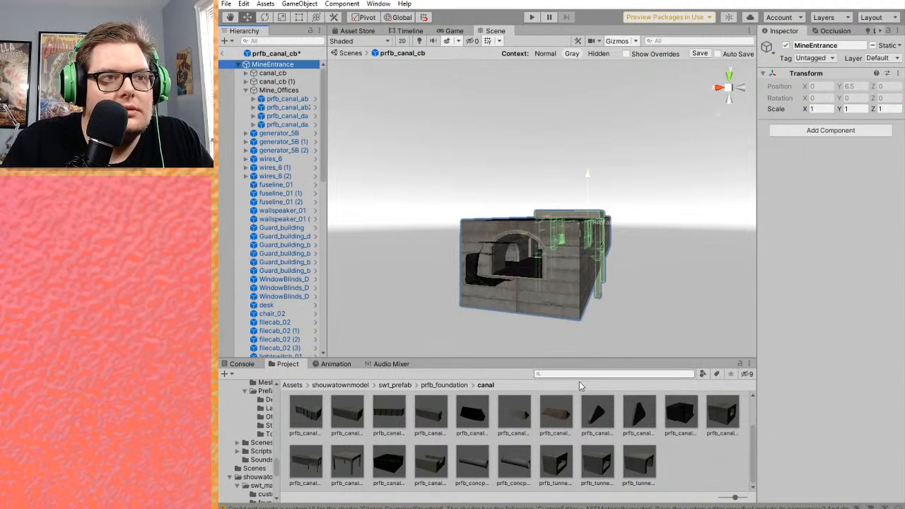
- Preview the prfb_canal_ca prefab's arched opening and look over the neighbouring canal and tunnel prefabs
left_click(723, 415)
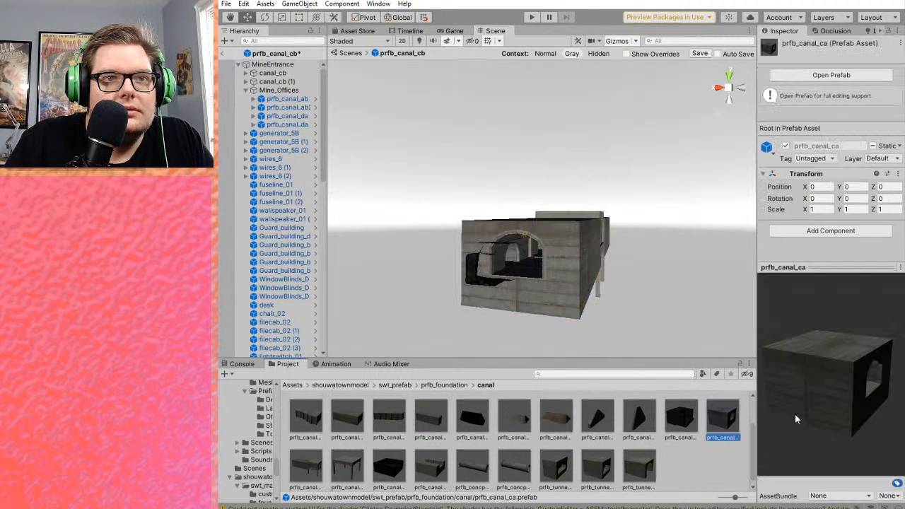
left_click_drag(754, 360, 784, 378)
scroll(682, 456, "up", 2)
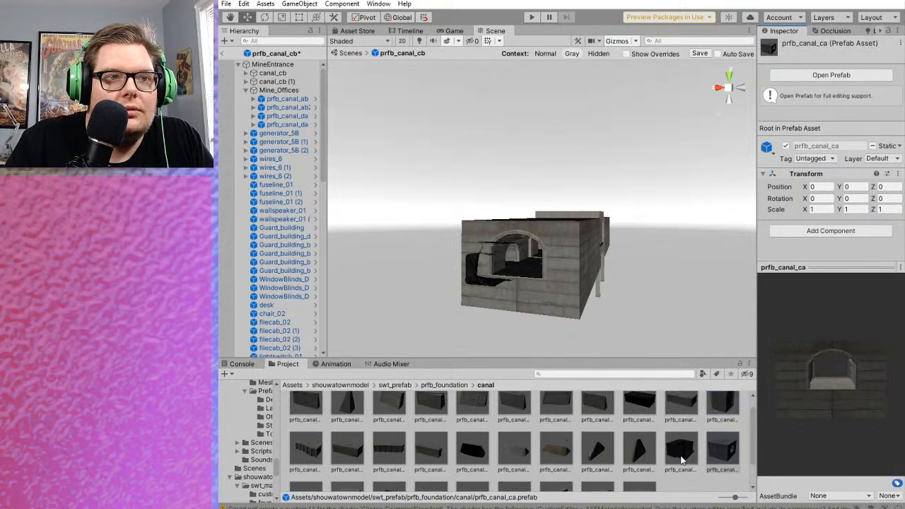
scroll(697, 451, "down", 2)
left_click(569, 470)
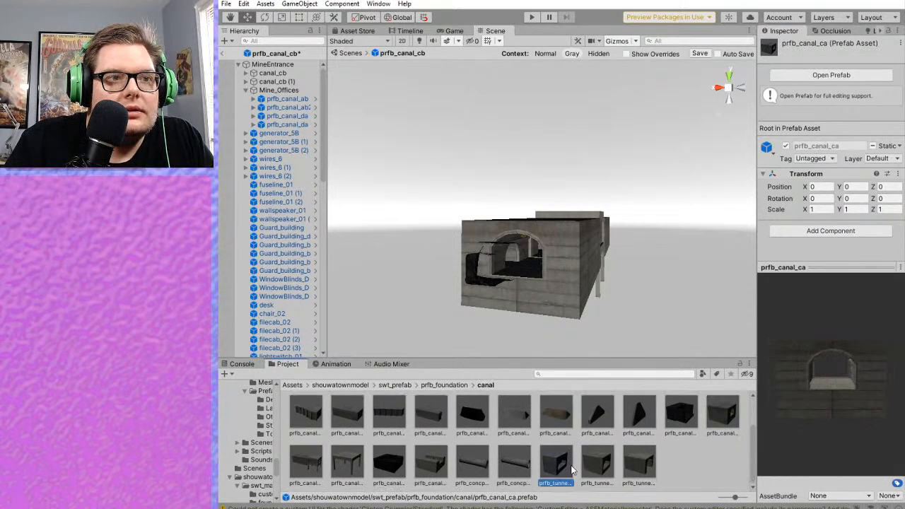
- Place a prfb_canal_ca piece in the scene at the tunnel's open arched end
left_click_drag(719, 417, 493, 280)
right_click_drag(650, 355, 642, 348)
middle_click_drag(641, 348, 613, 329)
scroll(617, 461, "up", 3)
scroll(616, 461, "down", 4)
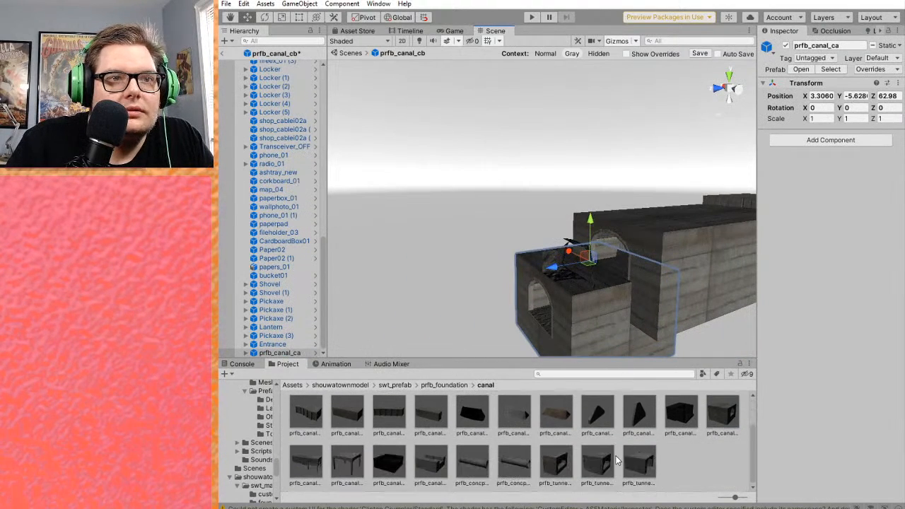
- Move the prfb_canal_ca piece to about X -0.13, Y -0.32 so it lines up with the tunnel's end arch
right_click_drag(624, 305, 487, 305)
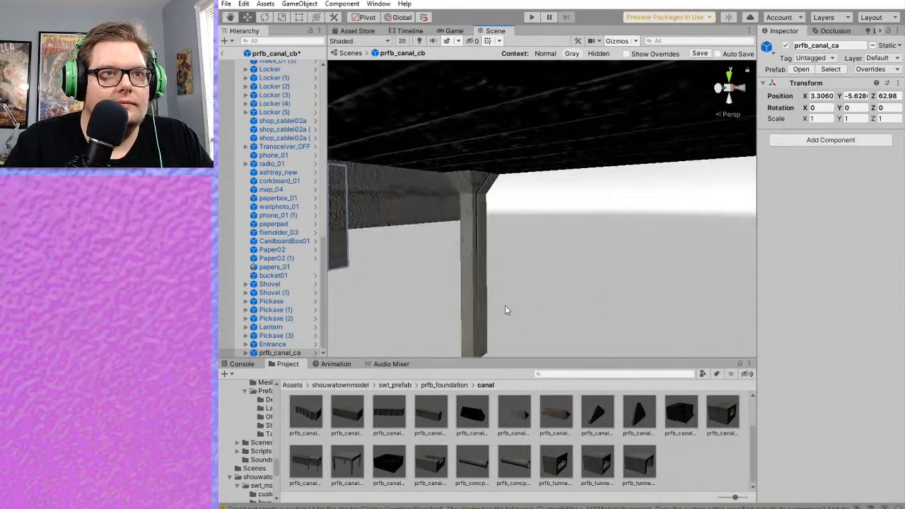
middle_click_drag(487, 304, 556, 325)
right_click_drag(556, 325, 460, 294)
middle_click_drag(460, 294, 504, 283)
scroll(495, 304, "up", 3)
scroll(507, 295, "down", 3)
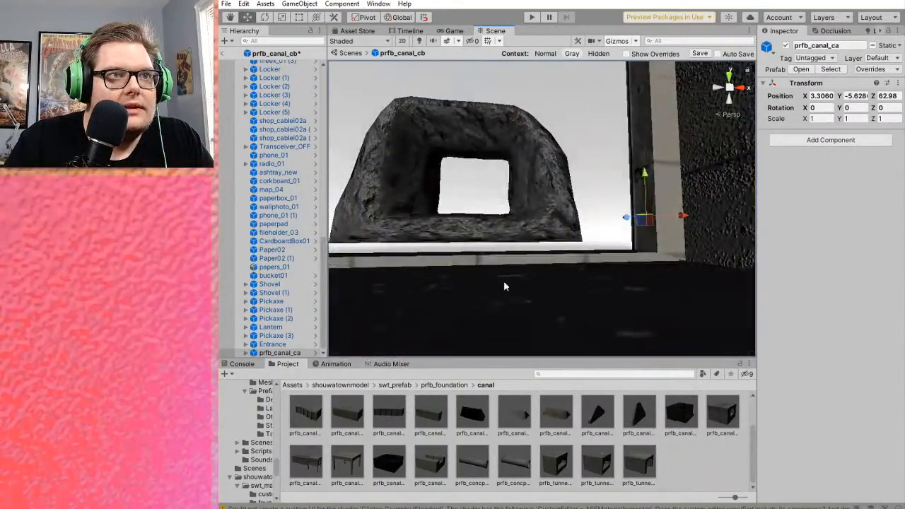
scroll(503, 286, "down", 5)
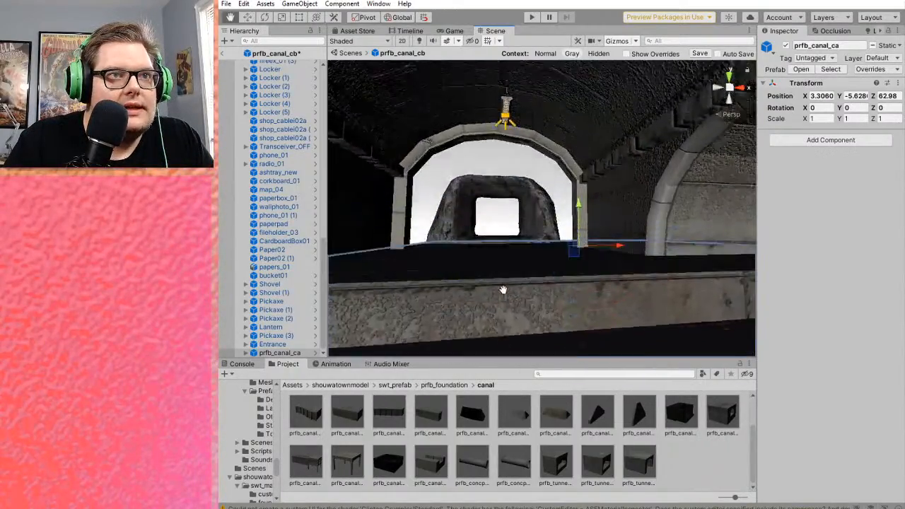
left_click_drag(591, 297, 470, 102)
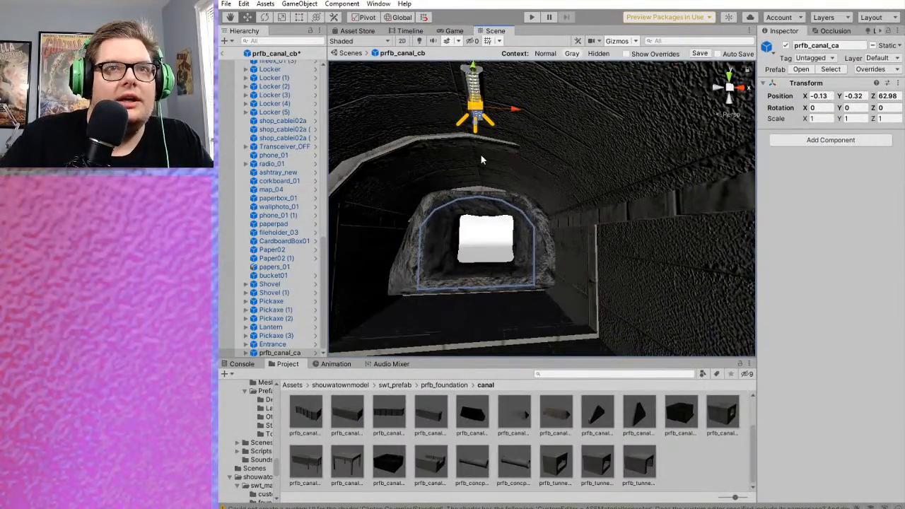
- Set the scale of the prfb_canal_ca piece to 0.8 on X, Y and Z
type("0.8")
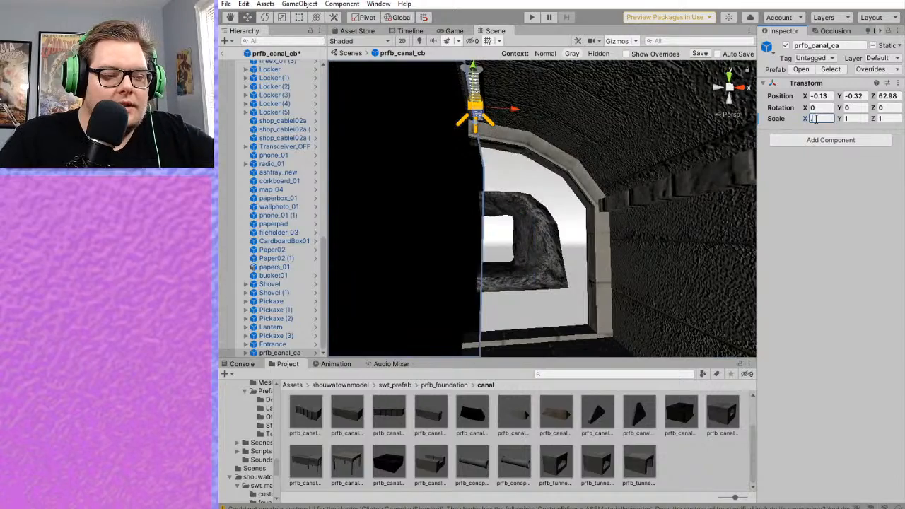
left_click(862, 119)
type("0.8")
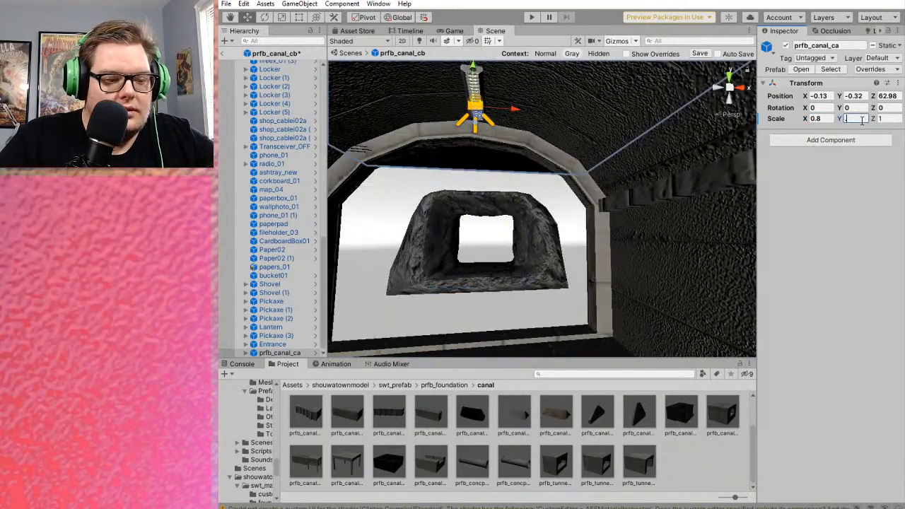
type("0.8")
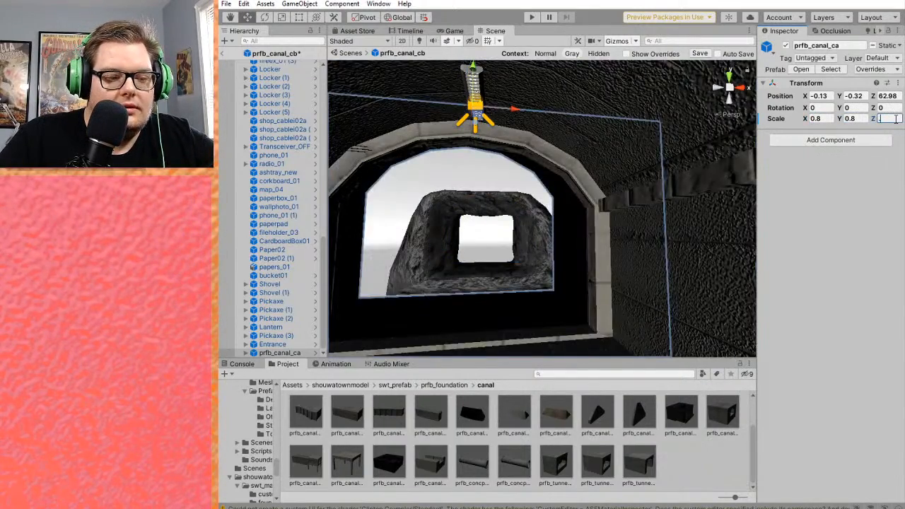
key("w")
right_click_drag(556, 284, 583, 273)
- Set the scale of the prfb_canal_ca piece to 0.6 on X, Y and Z
left_click(818, 107)
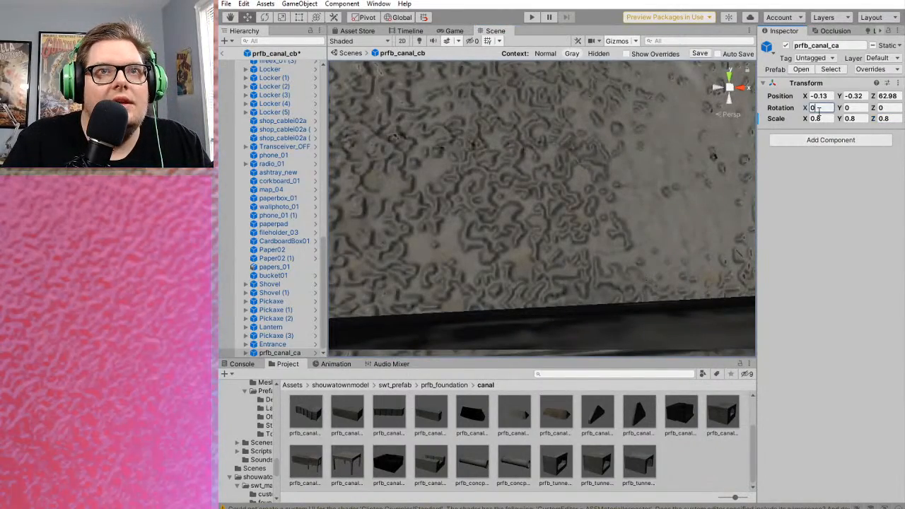
left_click(823, 119)
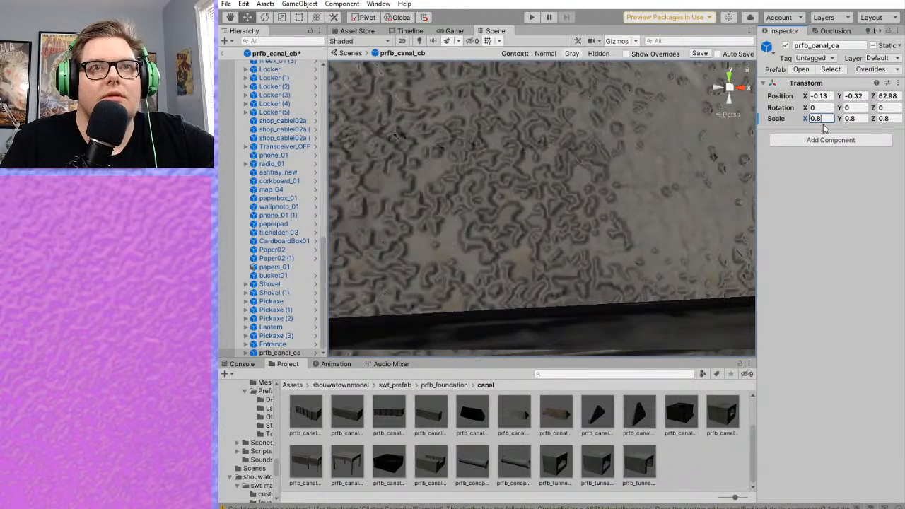
key("BackSpace")
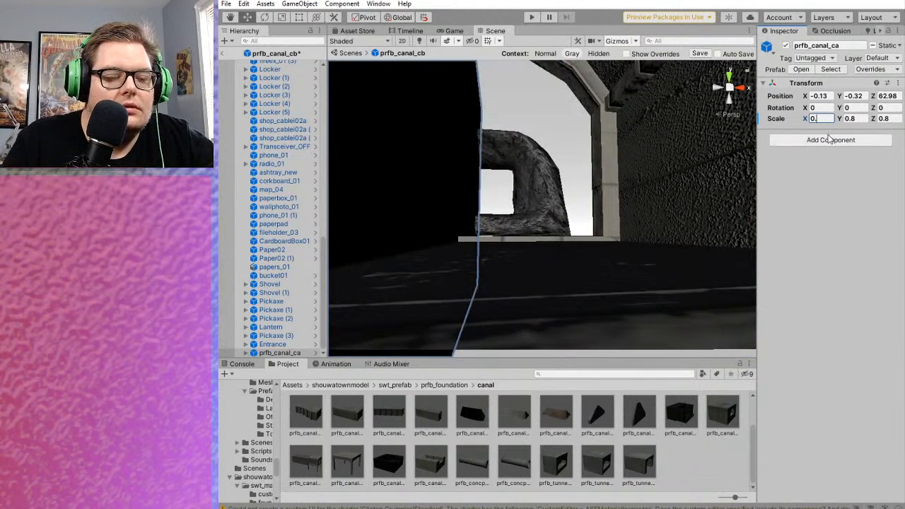
type("6")
left_click(858, 121)
type("0.6")
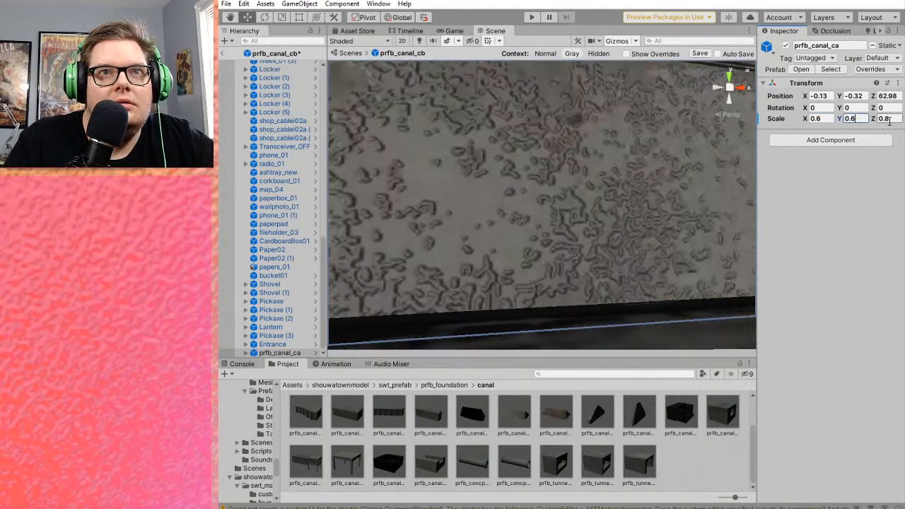
type("6")
- Lower the scaled prfb_canal_ca piece to about Y -2.57 to fit the tunnel's end arch
scroll(575, 244, "down", 5)
middle_click_drag(576, 244, 577, 262)
scroll(579, 258, "up", 6)
left_click_drag(538, 90, 537, 143)
scroll(609, 303, "up", 6)
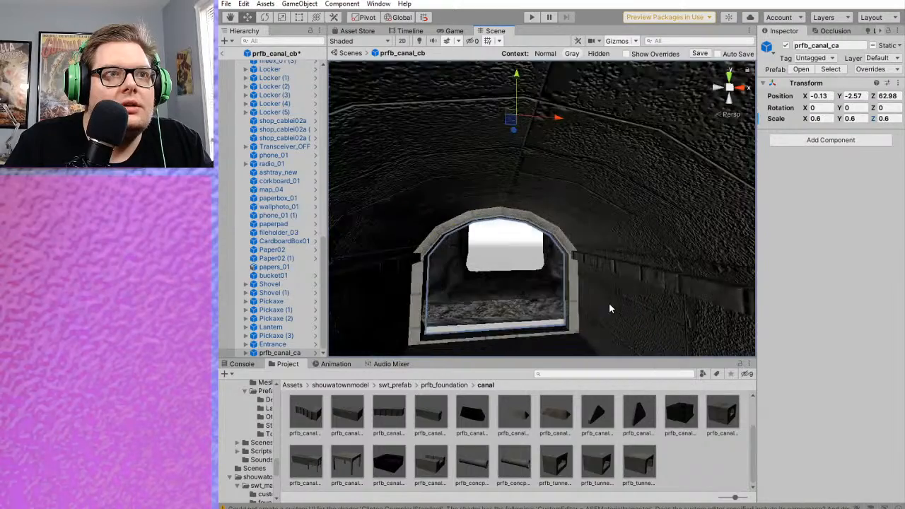
- Examine from outside how the scaled prfb_canal_ca piece sits against the tunnel's end block
right_click_drag(466, 297, 637, 300)
middle_click_drag(636, 301, 593, 318)
scroll(737, 307, "down", 5)
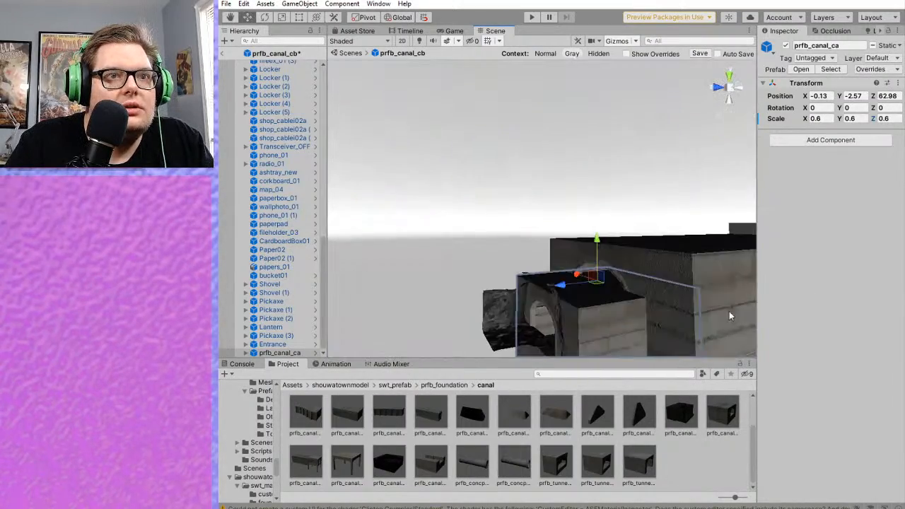
middle_click_drag(737, 307, 704, 304)
scroll(585, 302, "up", 2)
scroll(585, 302, "up", 8)
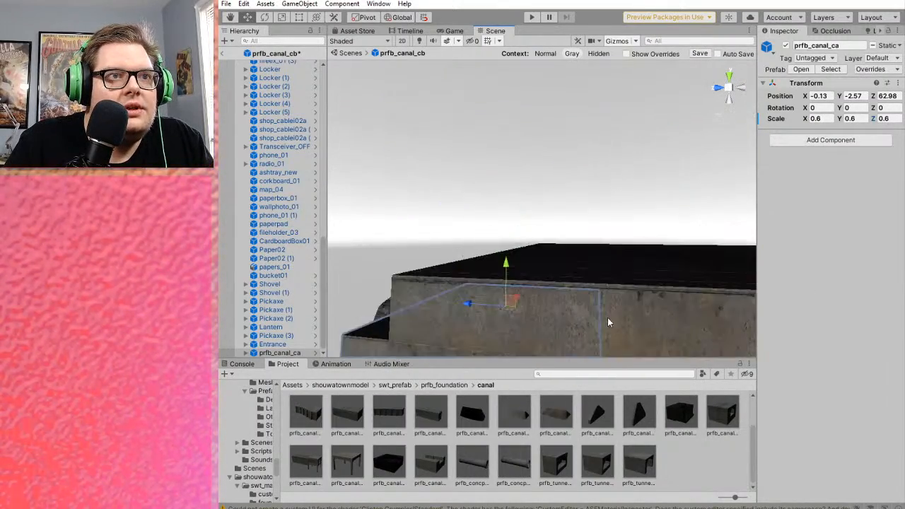
scroll(643, 323, "down", 6)
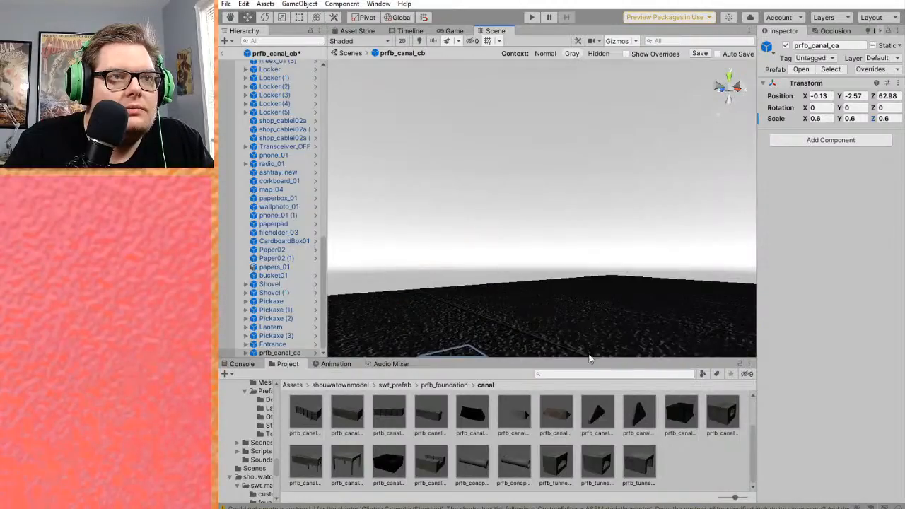
- Move the prfb_canal_ca piece outward along the tunnel's length to about Z 66.73
scroll(551, 305, "up", 4)
middle_click_drag(551, 305, 555, 287)
scroll(557, 288, "up", 3)
right_click_drag(557, 288, 473, 299)
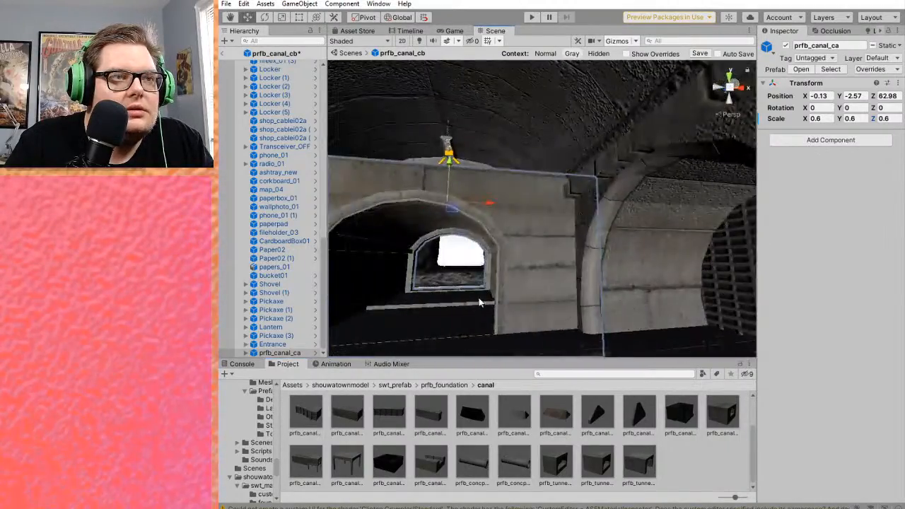
middle_click_drag(473, 299, 529, 324)
right_click_drag(529, 324, 562, 333)
middle_click_drag(570, 327, 598, 365)
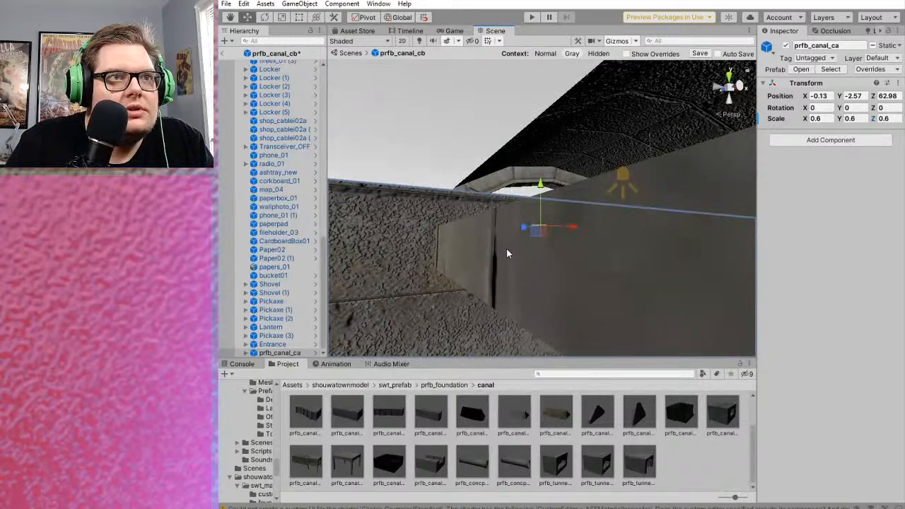
left_click_drag(522, 229, 463, 245)
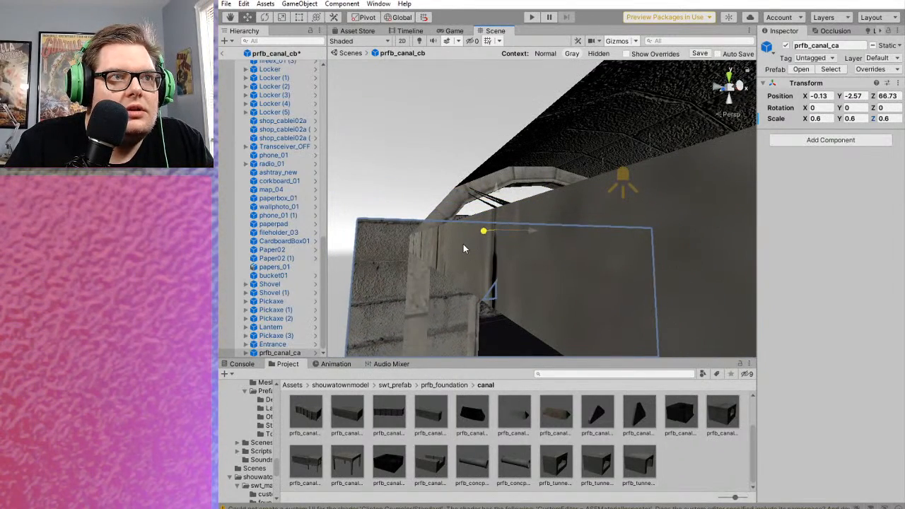
- Examine the moved prfb_canal_ca piece up close and check its arch alignment looking down the tunnel
scroll(671, 263, "up", 5)
mouse_move(671, 265)
middle_mouse_down()
mouse_move(689, 261)
mouse_move(662, 255)
middle_mouse_up()
scroll(689, 260, "up", 3)
scroll(662, 256, "down", 3)
right_click_drag(662, 255, 585, 270)
middle_click_drag(585, 271, 599, 266)
right_click_drag(599, 267, 586, 294)
scroll(586, 294, "down", 3)
middle_click_drag(598, 283, 596, 294)
right_click_drag(596, 294, 690, 314)
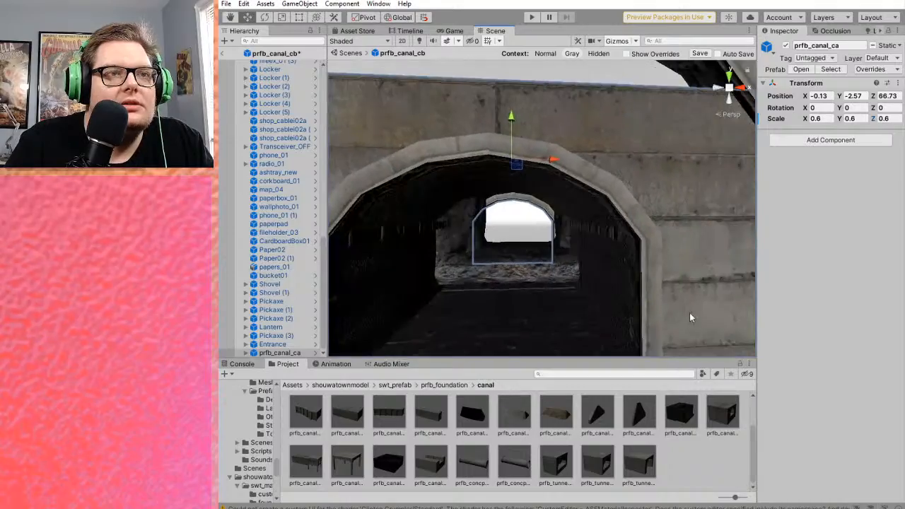
- Examine the tunnel's arched side alcove and its grating from inside
middle_click_drag(596, 283, 611, 291)
scroll(612, 292, "down", 3)
right_click_drag(611, 291, 633, 291)
scroll(633, 291, "down", 3)
middle_click_drag(633, 292, 588, 293)
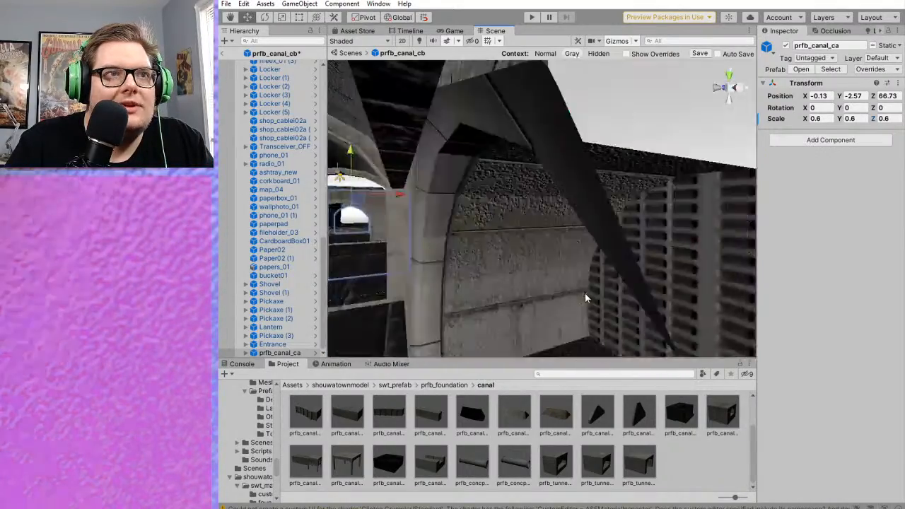
scroll(584, 294, "down", 5)
scroll(559, 294, "down", 3)
scroll(438, 269, "up", 5)
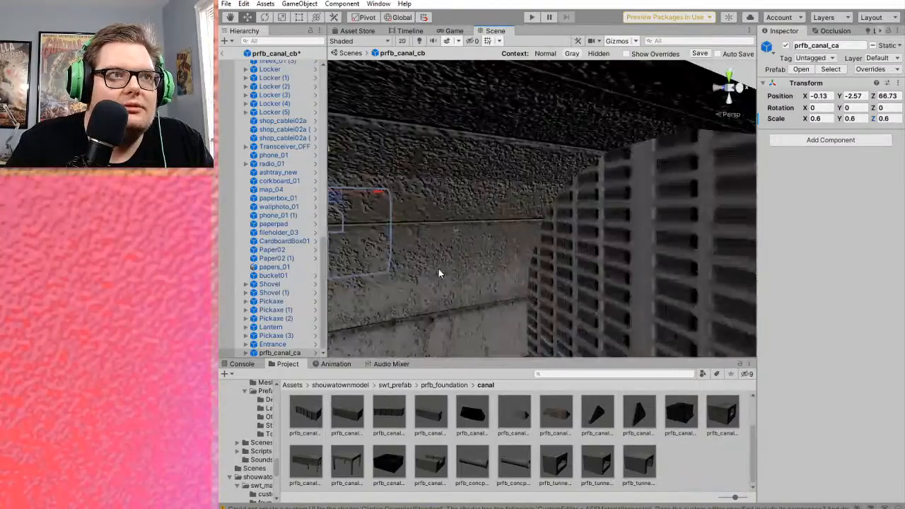
- Lower the rocky Entrance piece to about Y -6.48 and shift it sideways to about X -0.13
middle_click_drag(439, 269, 501, 268)
scroll(507, 277, "up", 5)
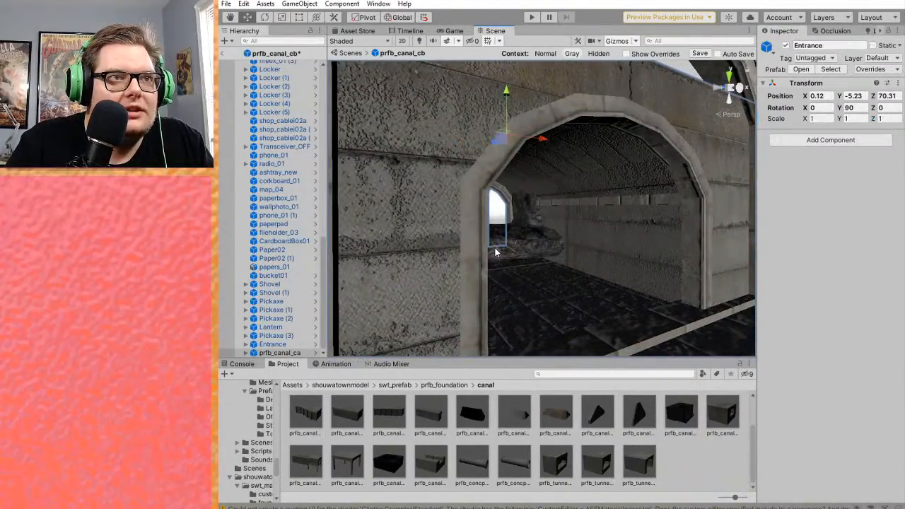
key("f")
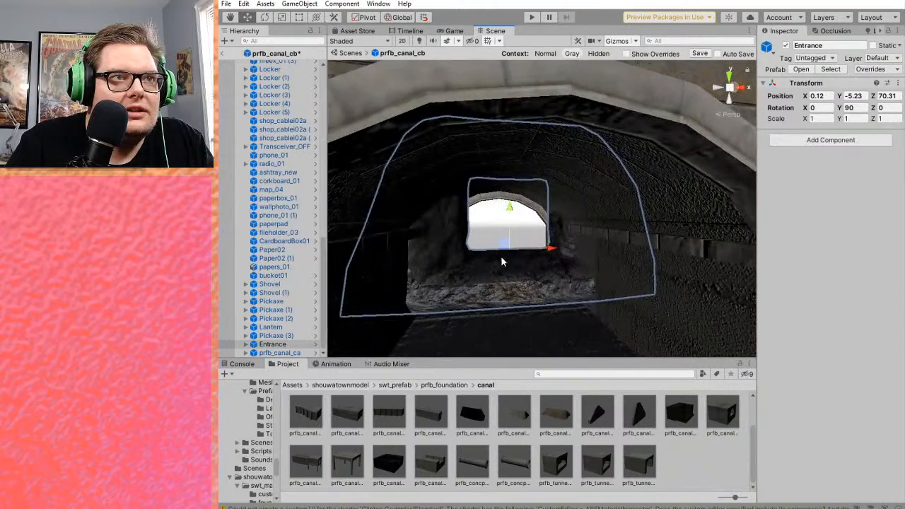
left_click_drag(509, 213, 510, 246)
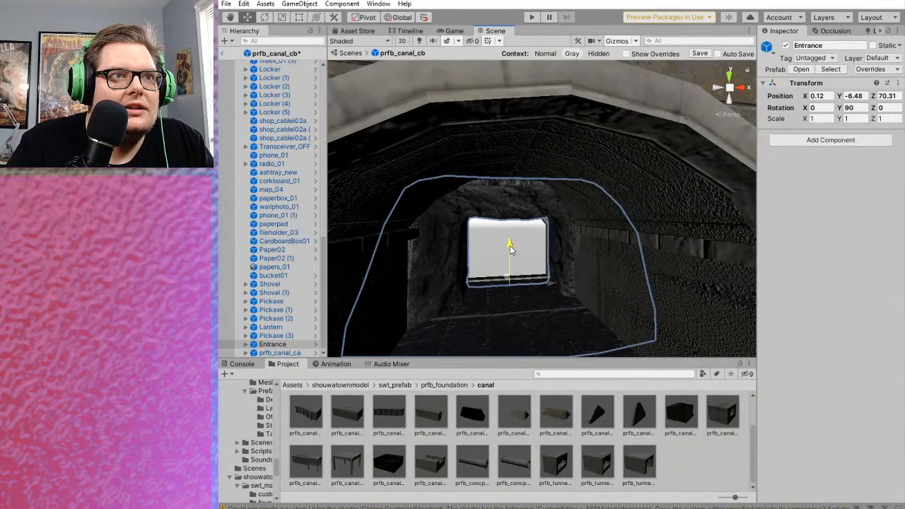
mouse_move(560, 284)
left_mouse_down()
mouse_move(547, 284)
mouse_move(555, 287)
left_mouse_up()
- Move the Entrance piece outward along the tunnel's length to about Z 72.56
scroll(553, 287, "up", 4)
mouse_move(552, 289)
middle_mouse_down()
mouse_move(554, 271)
mouse_move(559, 279)
middle_mouse_up()
right_click_drag(559, 280, 595, 296)
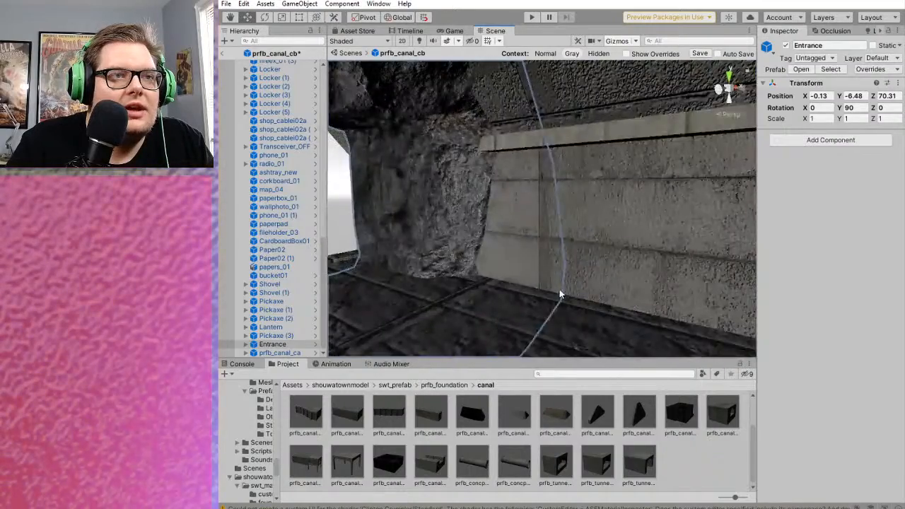
scroll(566, 297, "down", 3)
right_click_drag(537, 300, 632, 315)
middle_click_drag(632, 315, 628, 305)
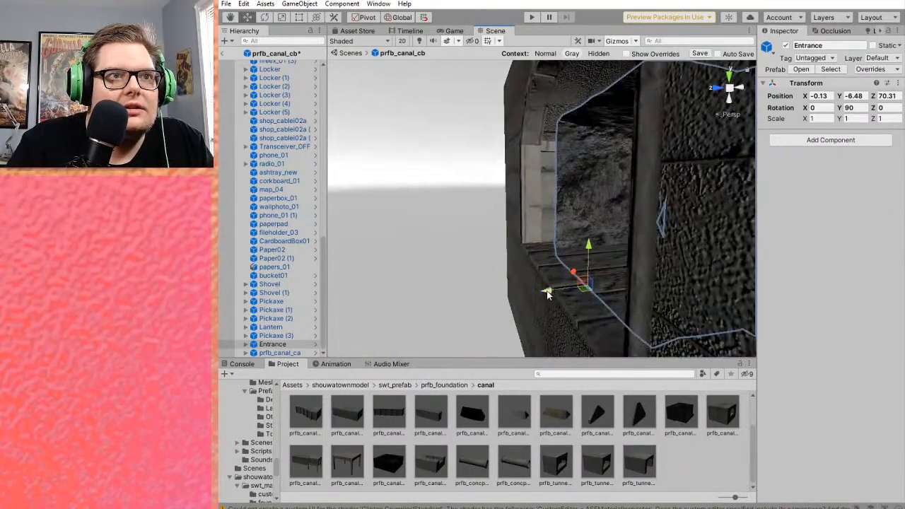
left_click_drag(538, 296, 405, 294)
scroll(595, 281, "down", 3)
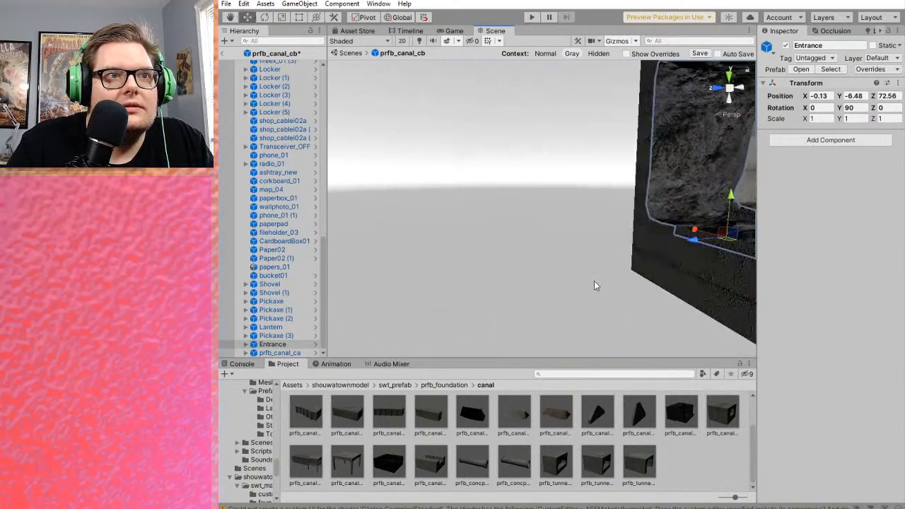
- Raise the Entrance piece to about Y -6.274 over the canal floor's end, nudging its inner mesh to local Y 0.004
right_click_drag(595, 281, 683, 270)
mouse_move(683, 270)
middle_mouse_down()
mouse_move(670, 274)
mouse_move(685, 272)
middle_mouse_up()
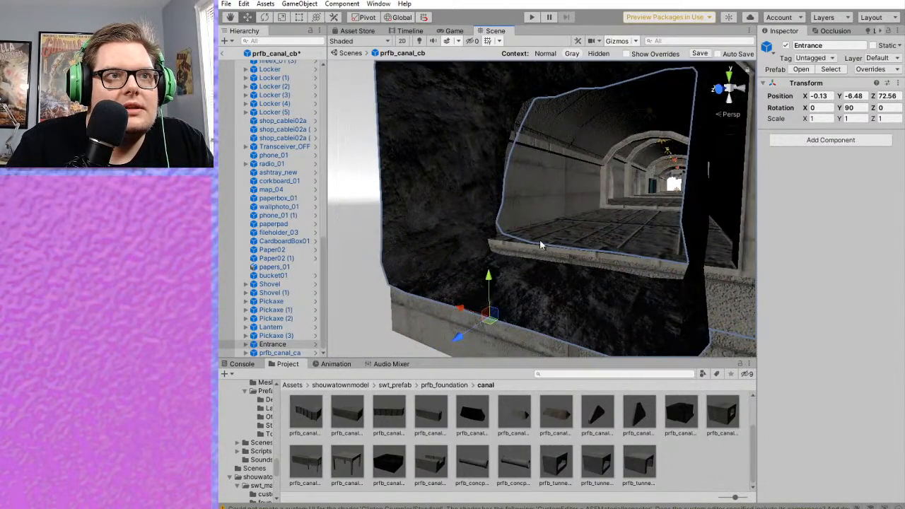
left_click_drag(489, 268, 507, 257)
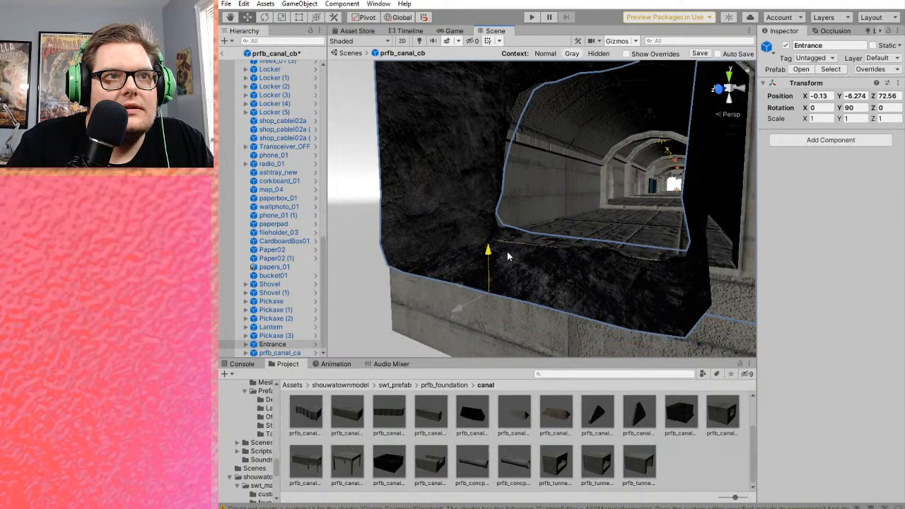
left_click(508, 257)
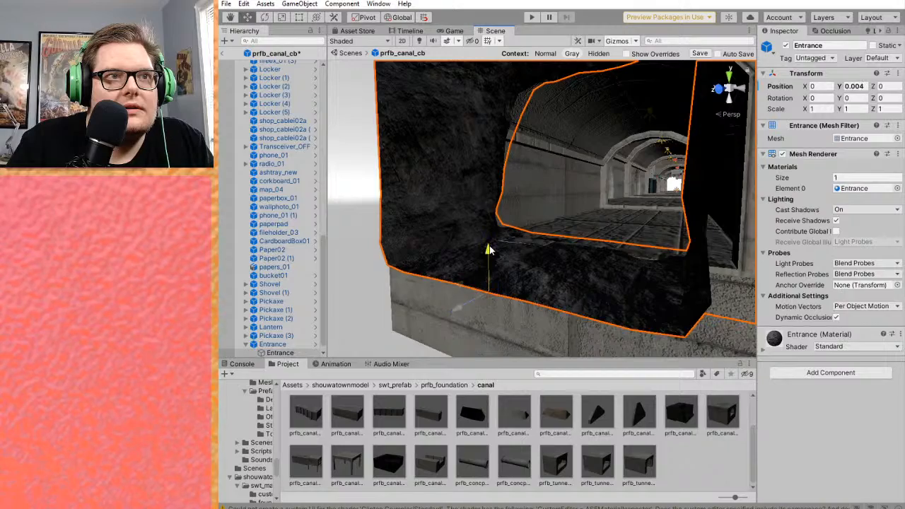
- Examine from inside how the Entrance piece meets the canal's side walls and floor
left_click_drag(728, 263, 509, 292, "alt")
left_click_drag(681, 277, 558, 281, "alt")
left_click_drag(636, 280, 551, 280, "alt")
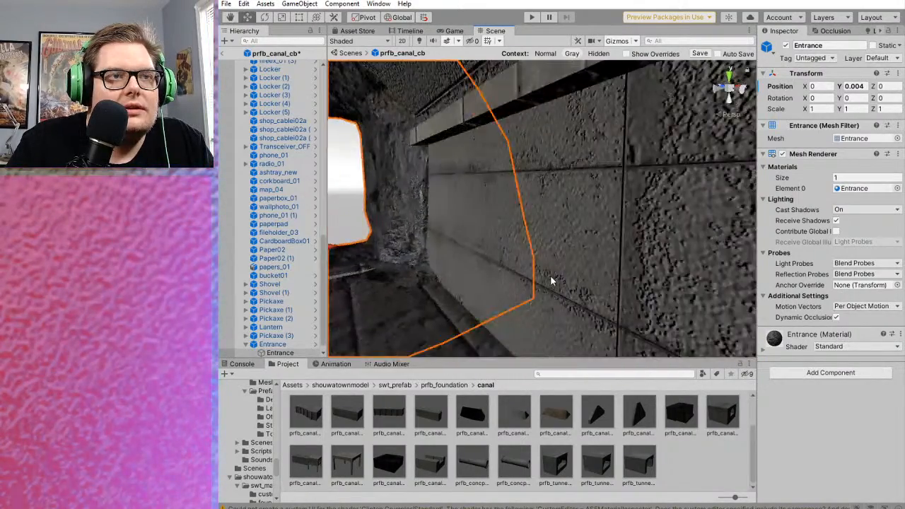
middle_click_drag(516, 281, 582, 283)
left_click_drag(591, 281, 485, 276, "alt")
middle_click_drag(485, 276, 539, 278)
scroll(543, 276, "up", 6)
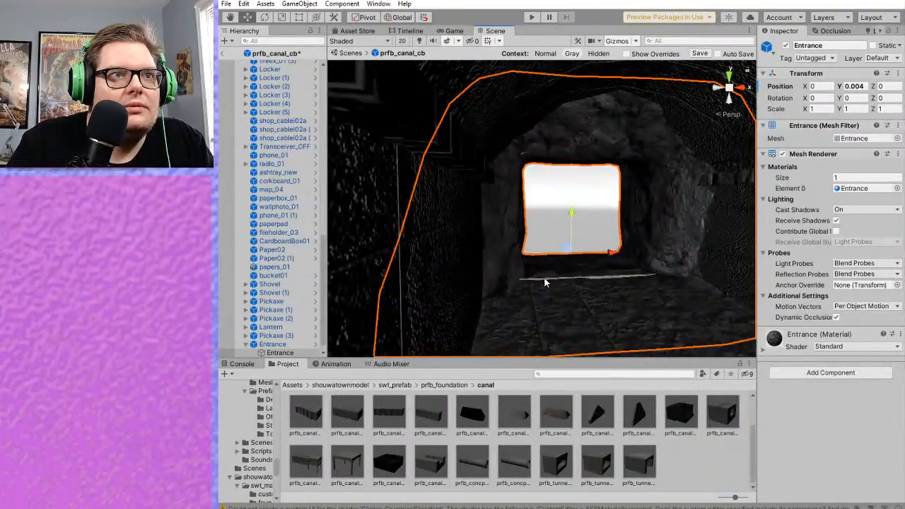
- Deselect the Entrance piece and examine the tunnel's end wall and arches from farther back
scroll(602, 289, "down", 5)
scroll(598, 286, "down", 2)
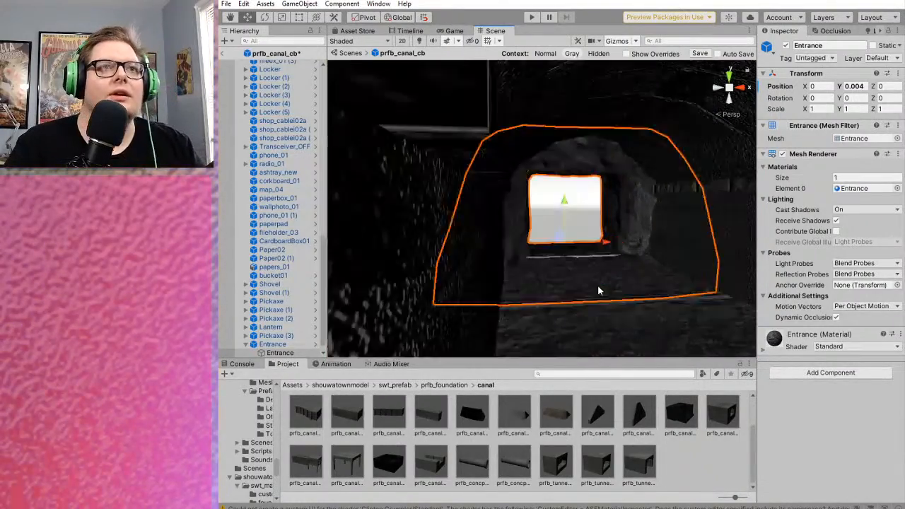
scroll(596, 287, "up", 2)
scroll(542, 246, "down", 3)
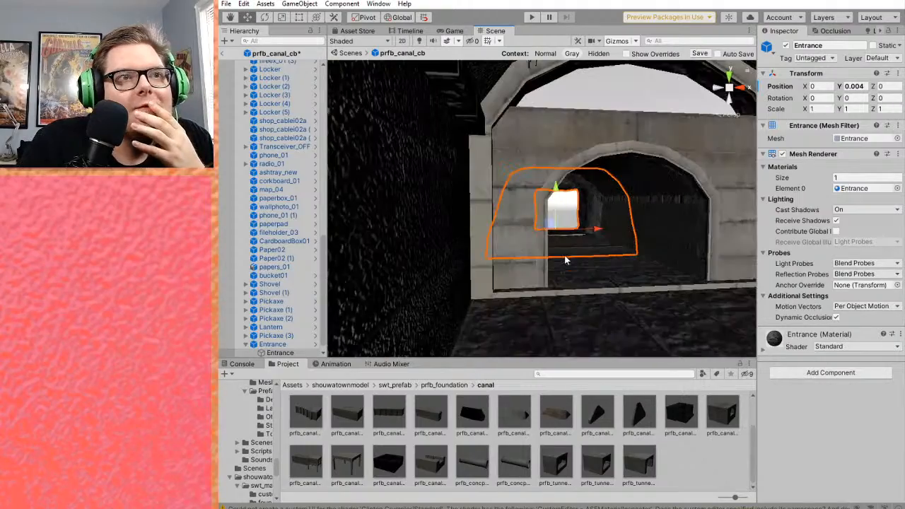
middle_click_drag(564, 255, 539, 183)
scroll(557, 264, "down", 3)
scroll(559, 266, "up", 1)
left_click(541, 134)
right_click_drag(557, 216, 521, 218)
scroll(614, 260, "up", 4)
scroll(586, 273, "up", 3)
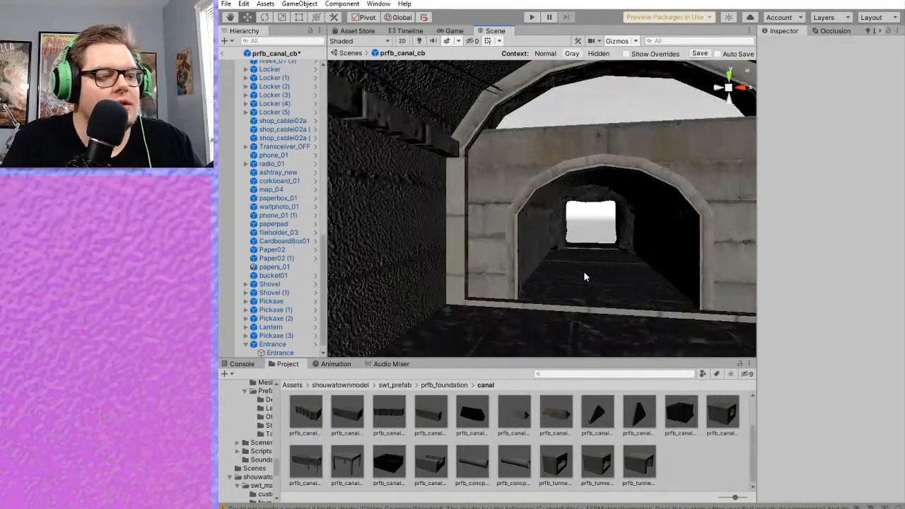
- Shift the canal_ca mesh sideways to local X 0.4166 to centre its arch within the tunnel's larger arch
left_click(678, 325)
middle_click_drag(678, 325, 639, 319)
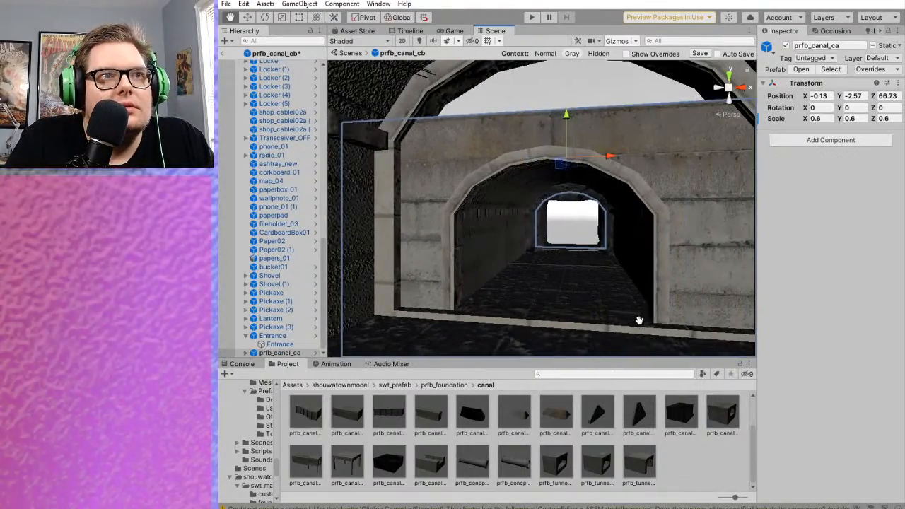
left_click(681, 212)
middle_click_drag(589, 263, 610, 263)
right_click_drag(610, 264, 640, 263)
left_click_drag(574, 162, 583, 166)
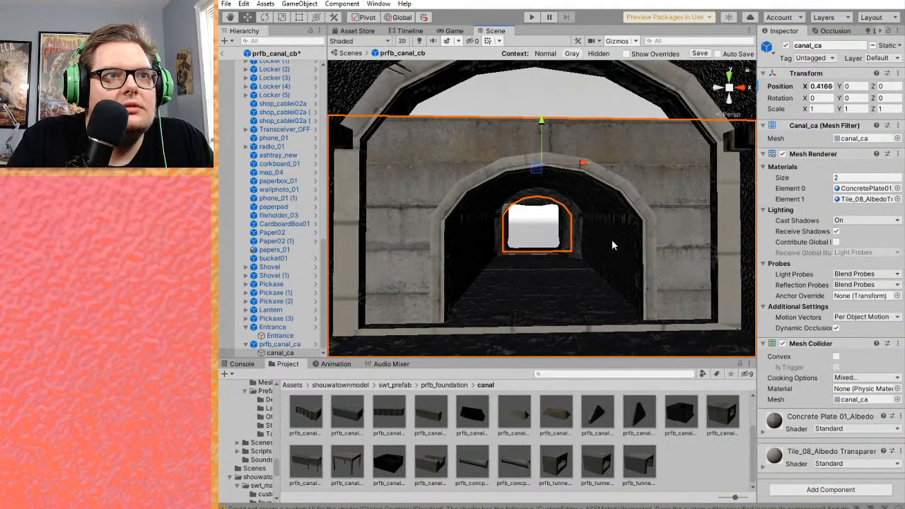
- Duplicate the prfb_canal_ca piece and raise the copy to about Y 3.68 to fill the gap above the end wall
scroll(613, 244, "down", 4)
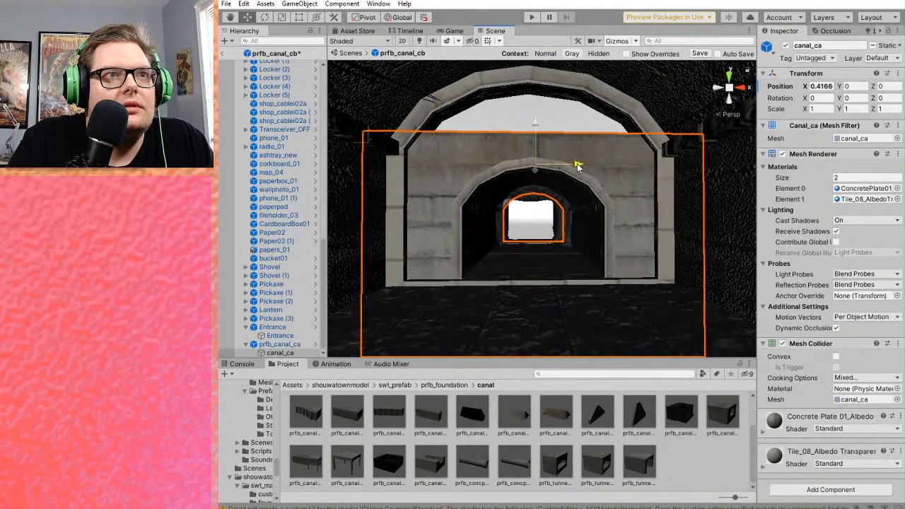
left_click(573, 185)
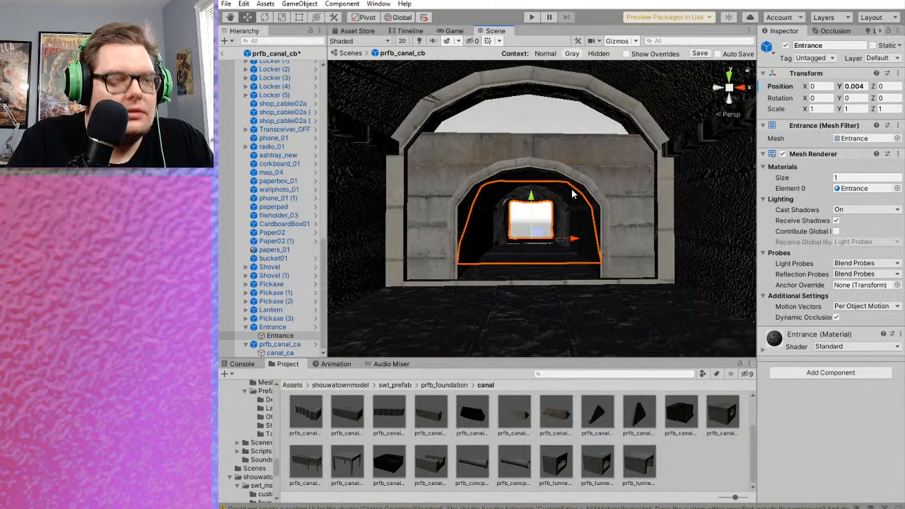
left_click(586, 180)
left_click_drag(529, 121, 530, 53)
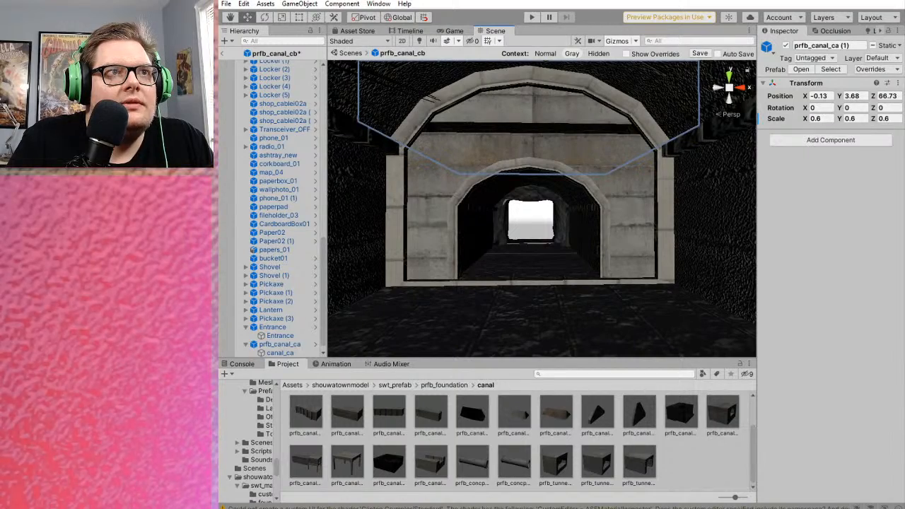
- Deselect the copy and examine the filled tunnel end up close and from farther back
middle_click_drag(507, 220, 567, 252)
scroll(522, 260, "up", 5)
scroll(539, 297, "down", 5)
scroll(536, 309, "down", 5)
left_click(521, 232)
scroll(528, 239, "down", 3)
scroll(539, 237, "down", 3)
scroll(568, 252, "down", 3)
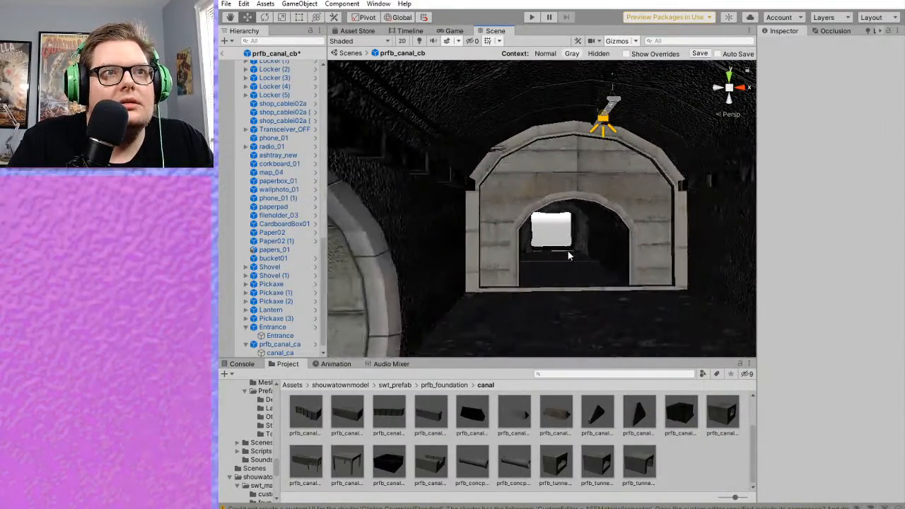
- Turn on scene lighting and examine the lit tunnel from its end arch back past the benches
left_click(420, 40)
scroll(638, 237, "up", 8)
scroll(620, 270, "up", 10)
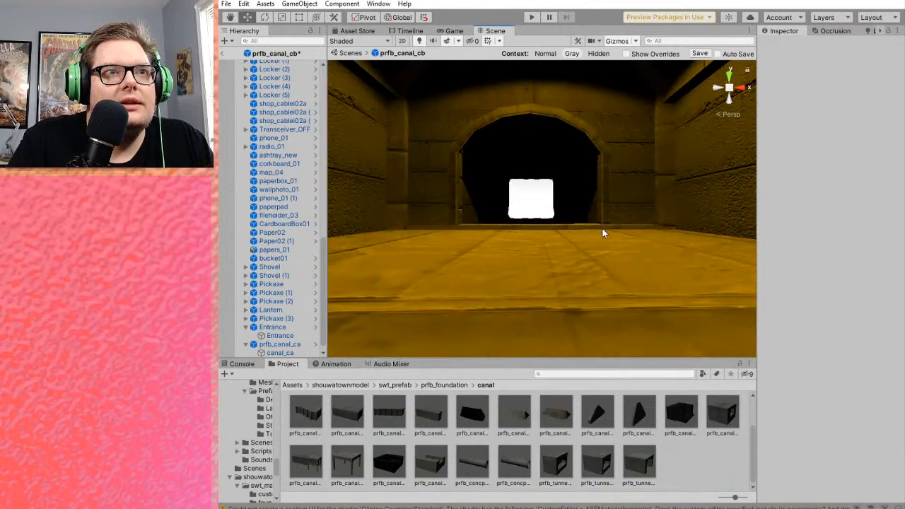
scroll(589, 252, "down", 4)
middle_click_drag(590, 255, 578, 258)
scroll(579, 258, "down", 6)
scroll(585, 260, "up", 10)
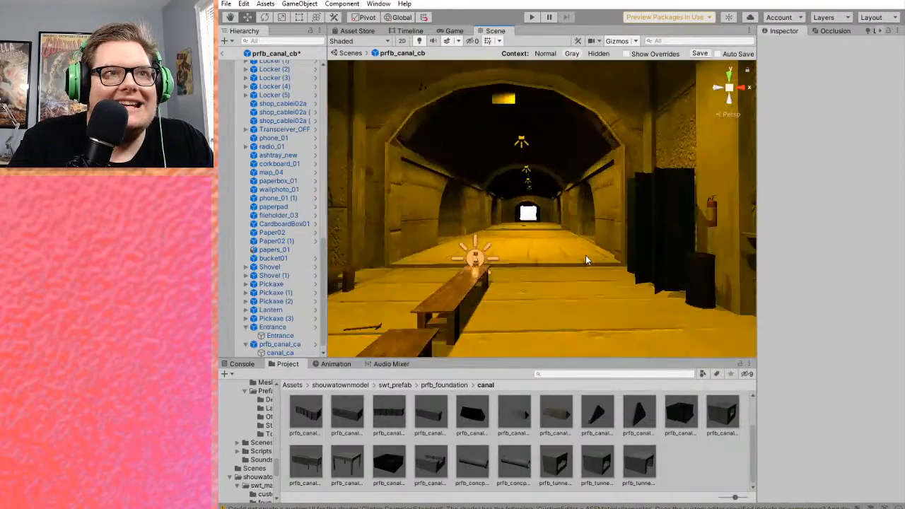
- Turn off scene lighting and delete the rocky Entrance piece at the tunnel's outer end
right_click_drag(585, 260, 570, 298)
middle_click_drag(570, 298, 624, 288)
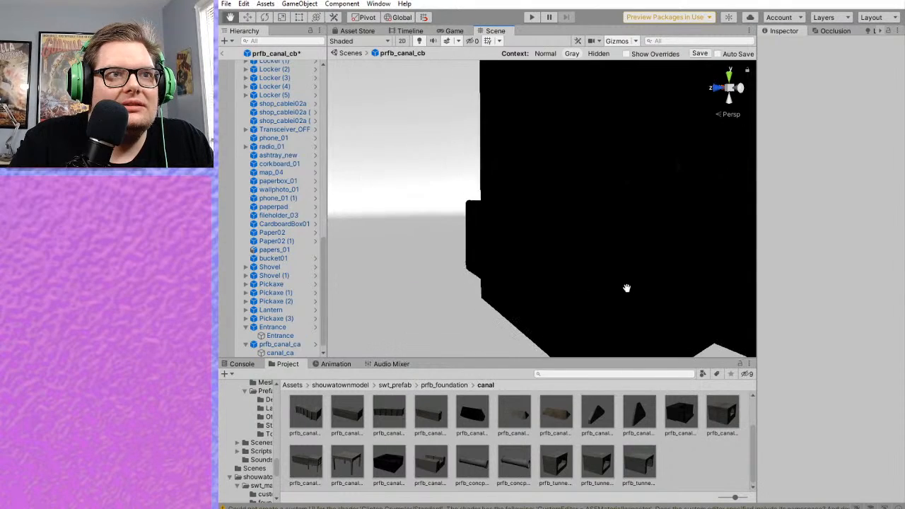
left_click(419, 41)
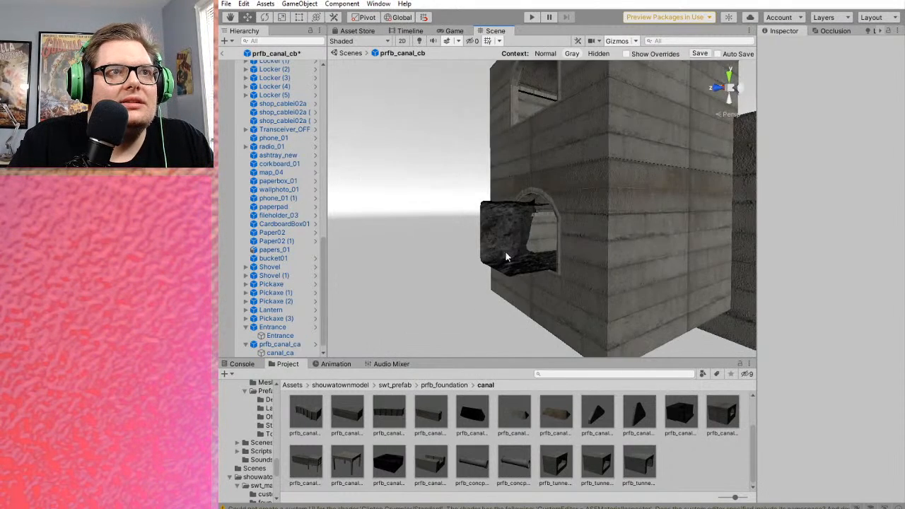
scroll(522, 286, "up", 4)
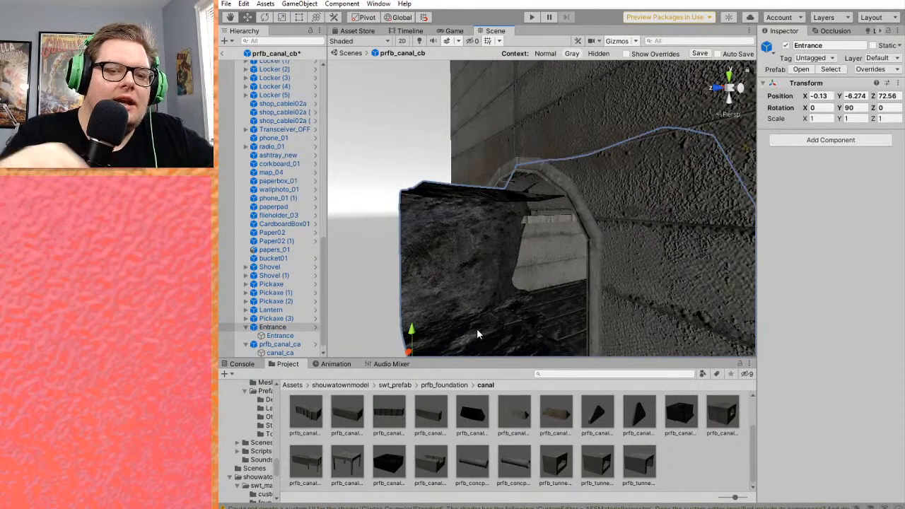
key("Delete")
- Examine the whole tunnel structure from outside
scroll(493, 328, "down", 6)
middle_click_drag(613, 241, 570, 283)
right_click_drag(569, 282, 602, 278)
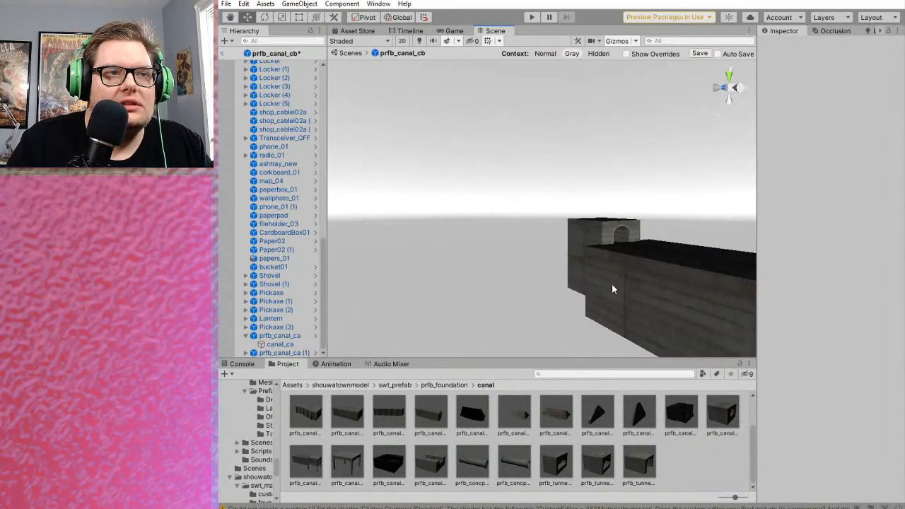
scroll(602, 278, "down", 2)
middle_click_drag(601, 278, 568, 264)
scroll(623, 276, "down", 2)
middle_click_drag(623, 276, 450, 226)
scroll(556, 235, "down", 3)
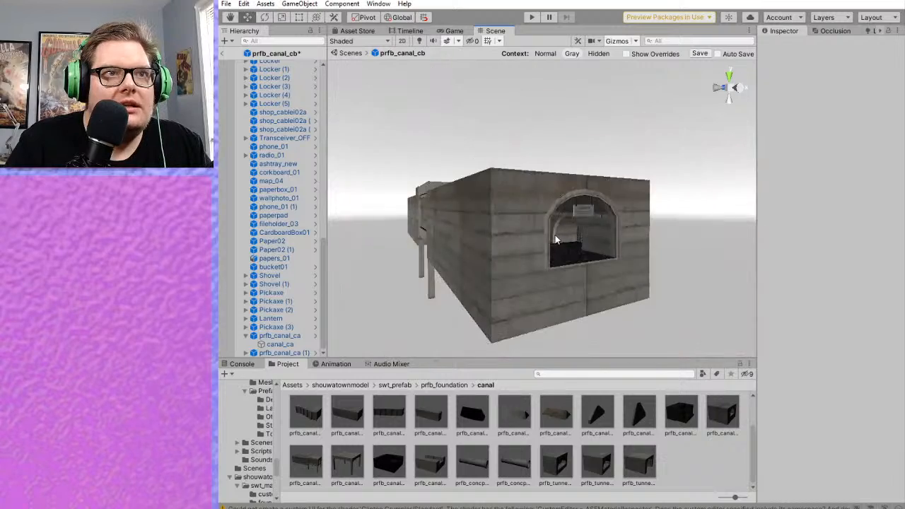
- Examine the opposite end wall and its arched opening with the visitors sign head-on
left_click_drag(557, 235, 464, 251, "alt")
scroll(463, 251, "up", 5)
scroll(519, 264, "up", 2)
middle_click_drag(501, 259, 521, 245)
scroll(545, 241, "up", 2)
scroll(521, 244, "up", 2)
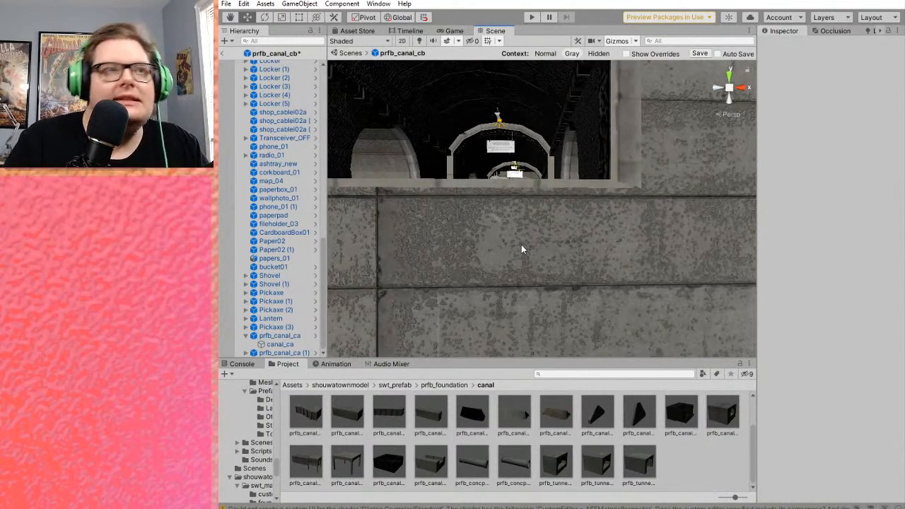
scroll(521, 245, "down", 3)
scroll(529, 249, "down", 3)
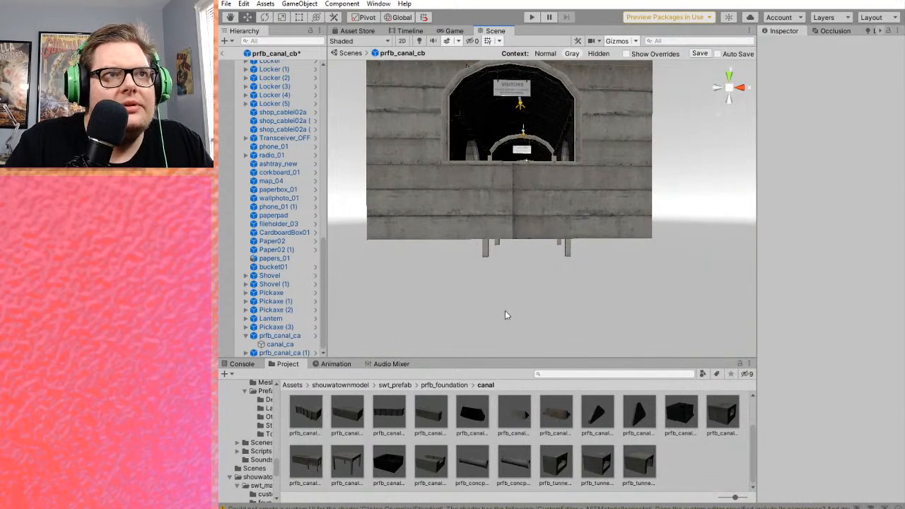
scroll(503, 309, "up", 1)
middle_click_drag(503, 308, 511, 364)
middle_click_drag(517, 263, 517, 328)
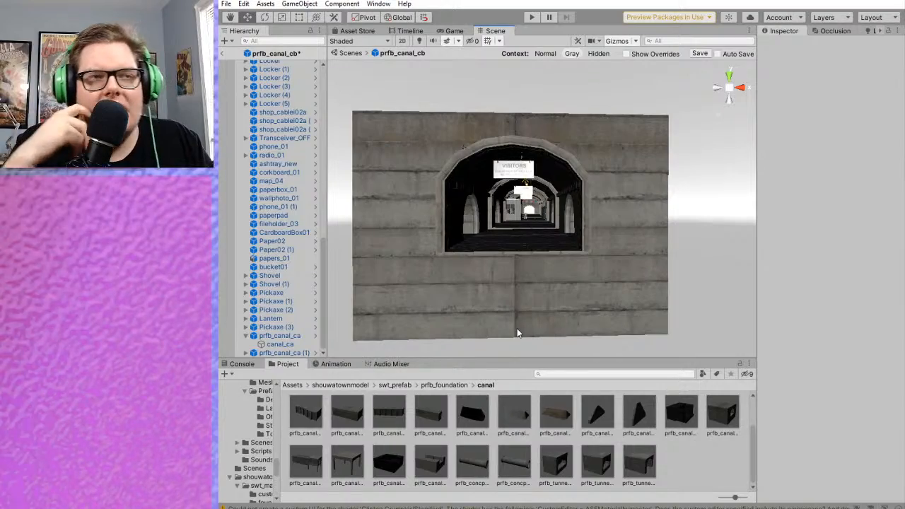
- Examine the tunnel along its length from the visitors sign arch past the grated side alcoves
left_click_drag(467, 254, 671, 276, "alt")
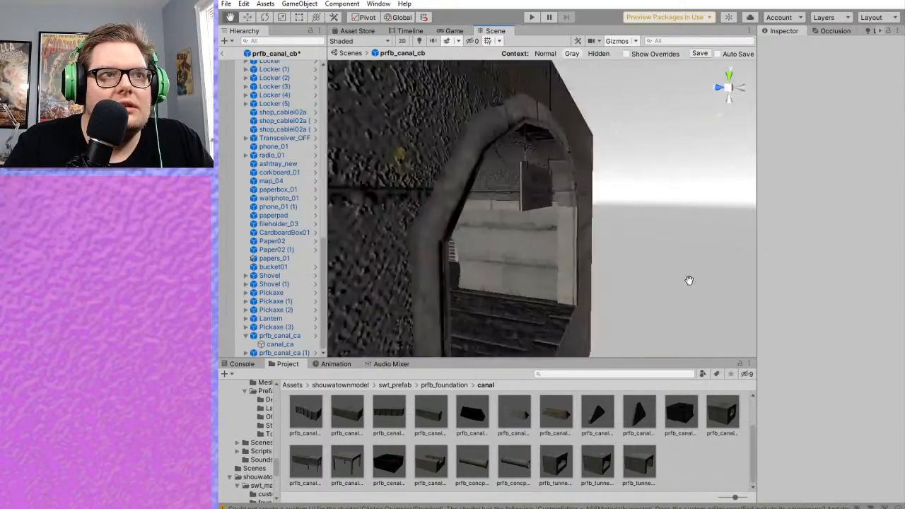
scroll(536, 246, "up", 5)
scroll(536, 246, "up", 2)
left_click_drag(537, 246, 443, 238, "alt")
middle_click_drag(443, 239, 714, 225)
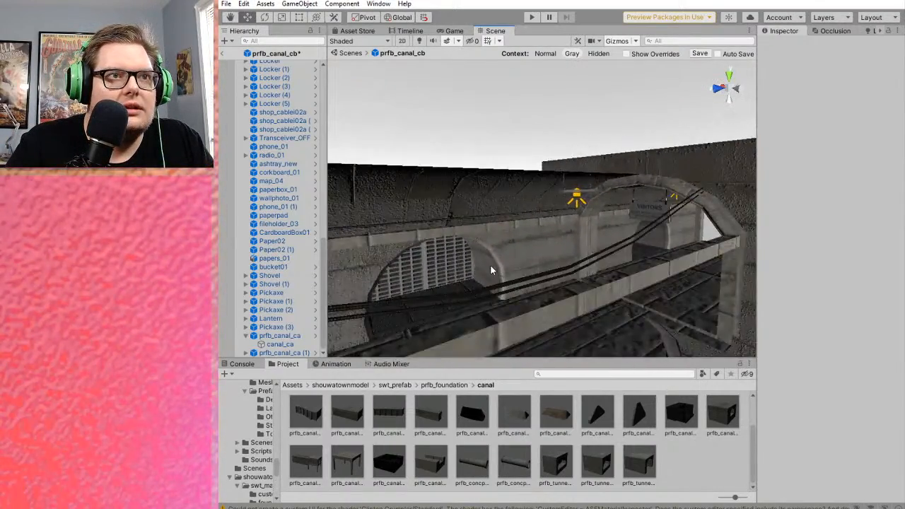
scroll(491, 267, "up", 3)
middle_click_drag(491, 267, 726, 227)
scroll(528, 244, "down", 3)
scroll(528, 244, "up", 3)
middle_click_drag(529, 244, 602, 241)
scroll(602, 241, "down", 3)
scroll(583, 247, "up", 4)
scroll(584, 249, "down", 3)
left_click_drag(584, 249, 627, 245, "alt")
scroll(628, 241, "up", 3)
middle_click_drag(627, 241, 673, 238)
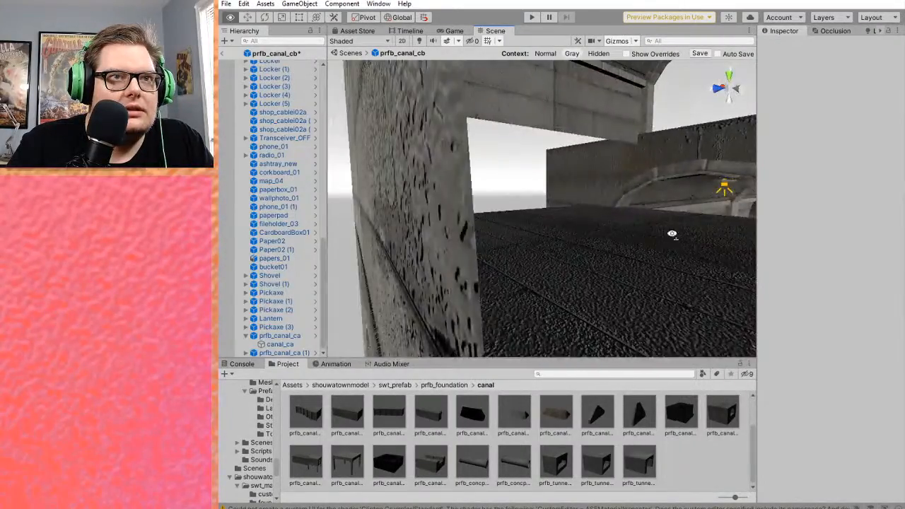
left_click_drag(673, 237, 610, 244, "alt")
middle_click_drag(610, 244, 609, 212)
scroll(626, 222, "up", 4)
- Turn on scene lighting and look straight down the lit tunnel from its dark end
left_click(419, 41)
scroll(675, 217, "down", 4)
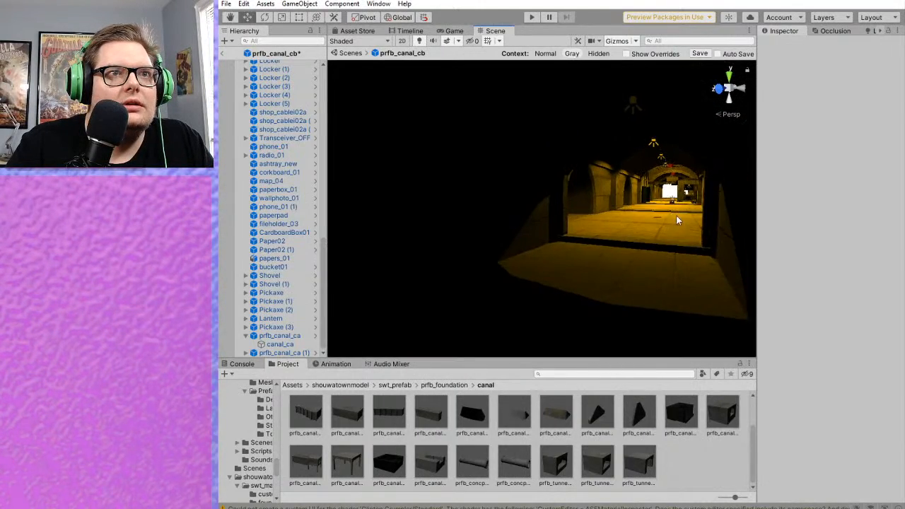
mouse_move(666, 227)
left_mouse_down("alt")
mouse_move(675, 233)
mouse_move(679, 217)
mouse_move(656, 223)
left_mouse_up("alt")
middle_click_drag(655, 223, 653, 218)
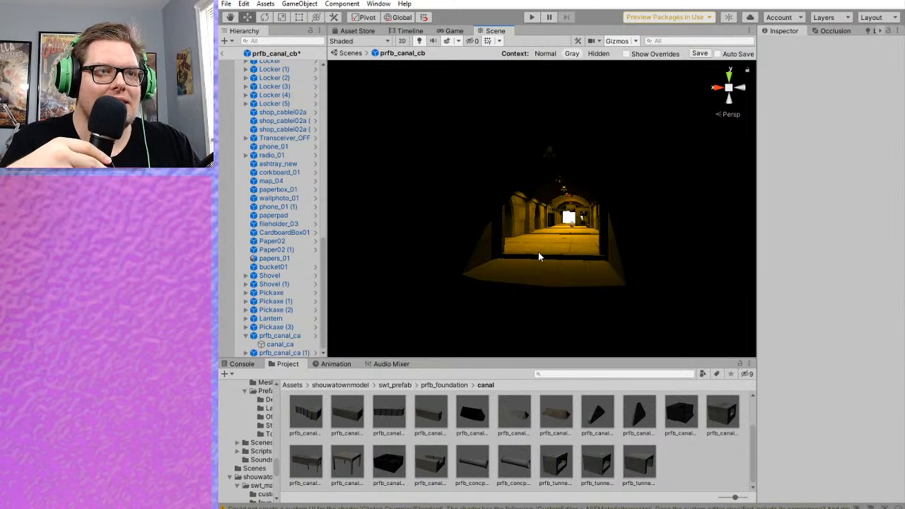
- Examine the lit tunnel from its dark end past the side alcoves up to the hall with the exit sign
scroll(538, 251, "up", 8)
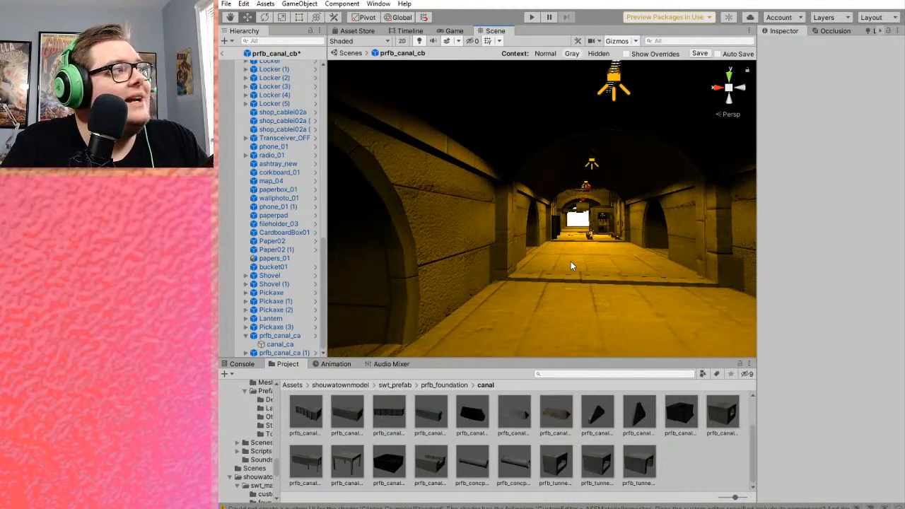
scroll(555, 266, "up", 2)
middle_click_drag(665, 268, 630, 271)
scroll(615, 269, "up", 3)
scroll(615, 273, "down", 2)
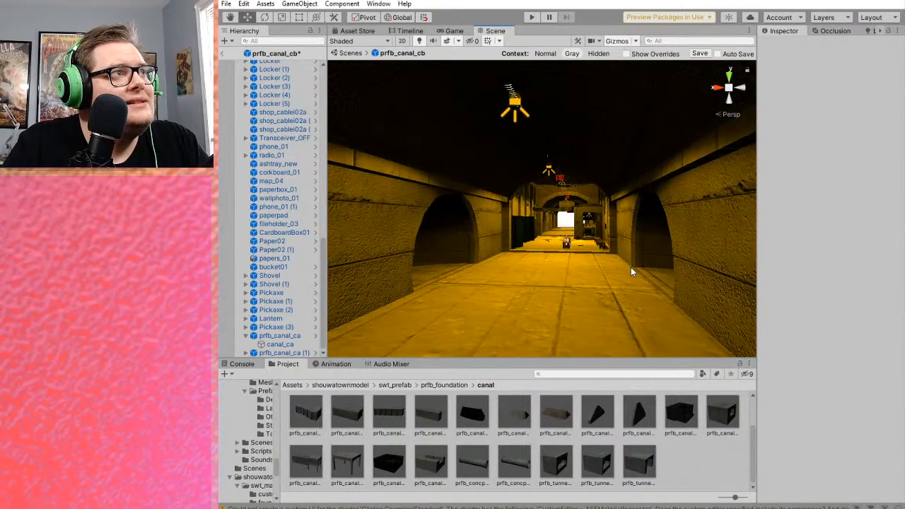
scroll(631, 267, "up", 8)
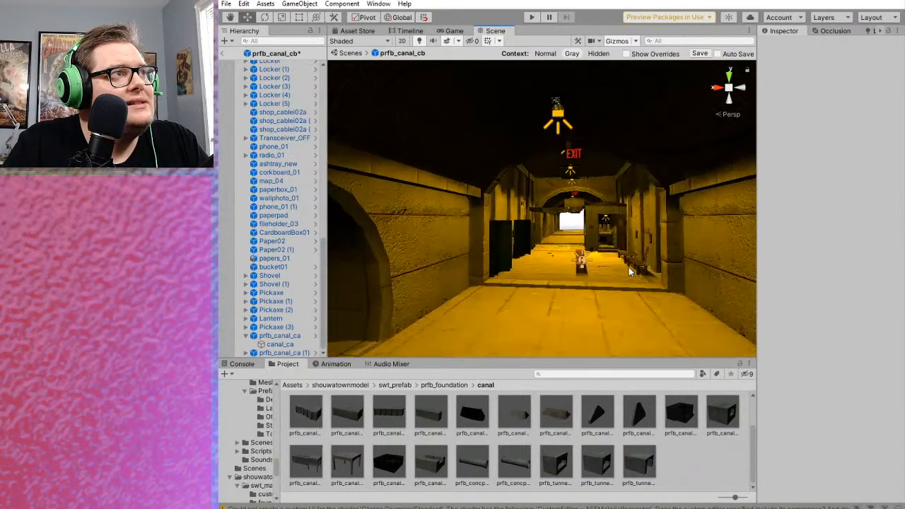
scroll(636, 268, "up", 3)
scroll(643, 267, "down", 2)
- Examine the hall beyond the exit sign, with its lockers, benches and guard building, under scene lighting
left_click(656, 267)
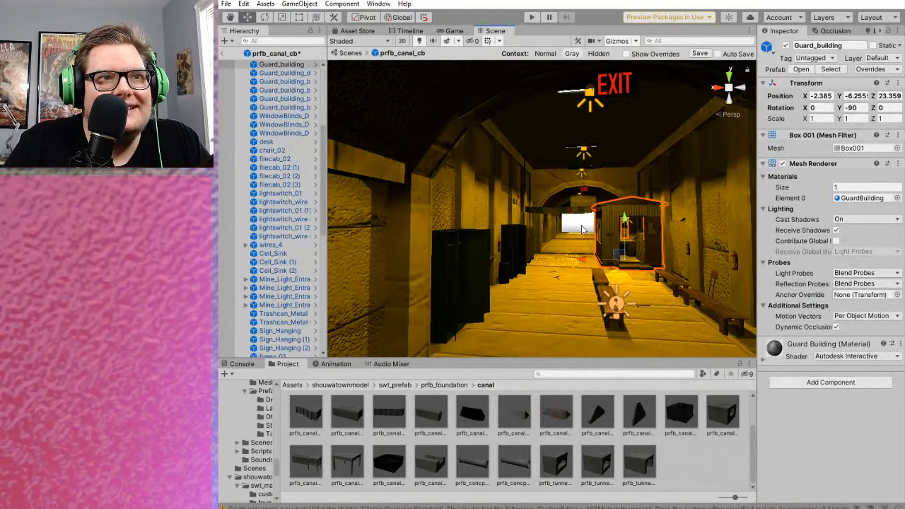
left_click(583, 226)
scroll(586, 236, "down", 3)
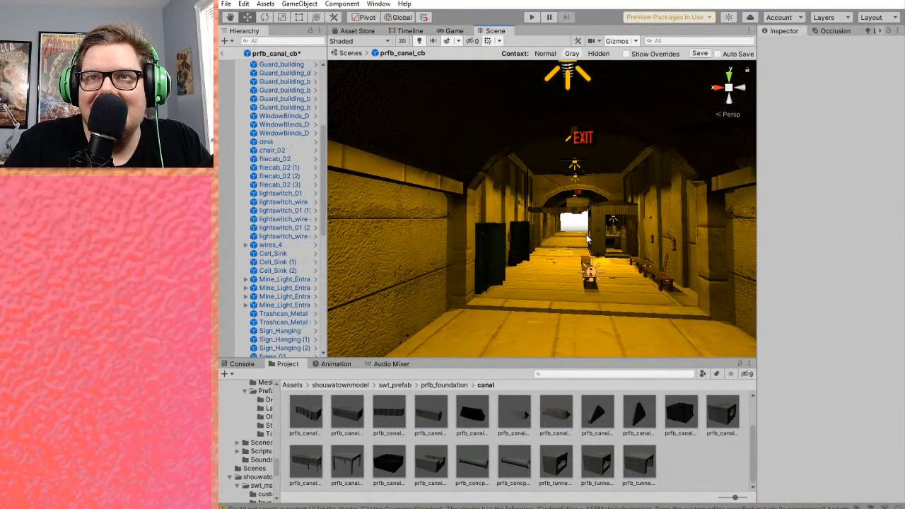
scroll(587, 239, "up", 5)
scroll(586, 237, "down", 4)
scroll(586, 237, "up", 1)
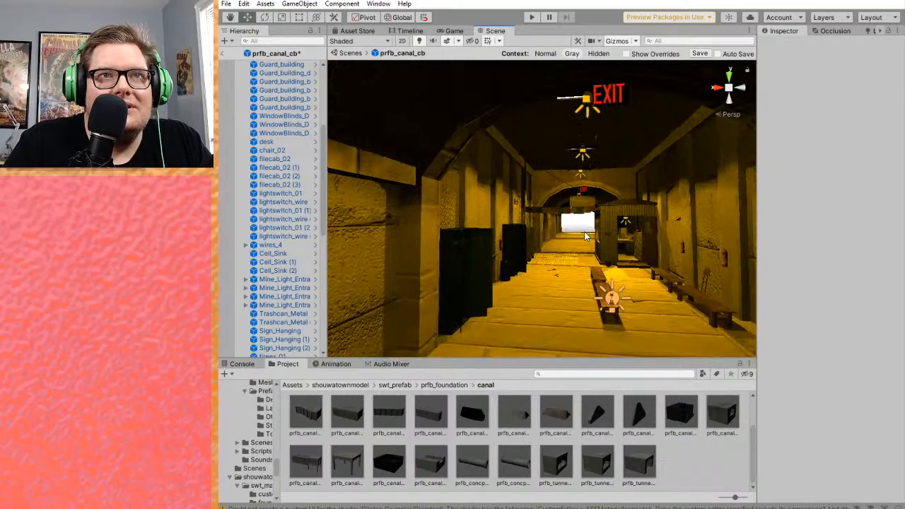
scroll(586, 236, "up", 4)
scroll(566, 246, "down", 1)
scroll(551, 254, "up", 1)
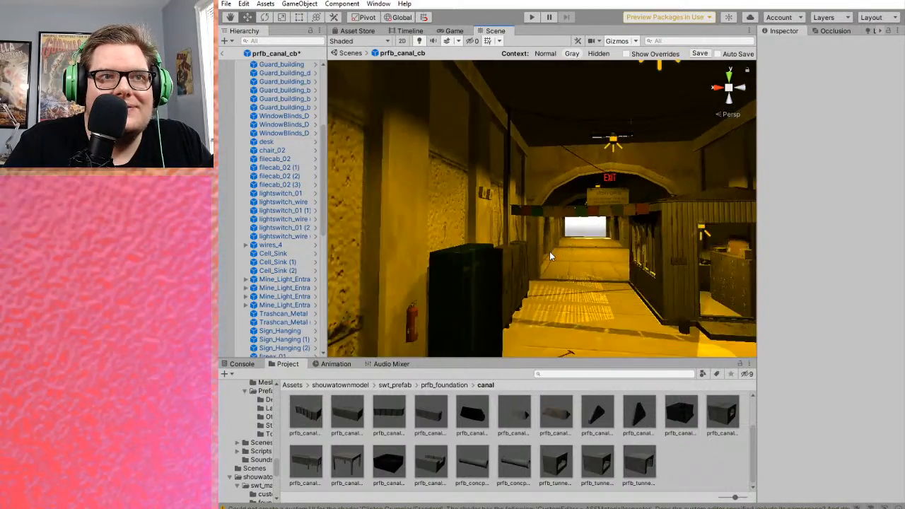
scroll(549, 251, "down", 5)
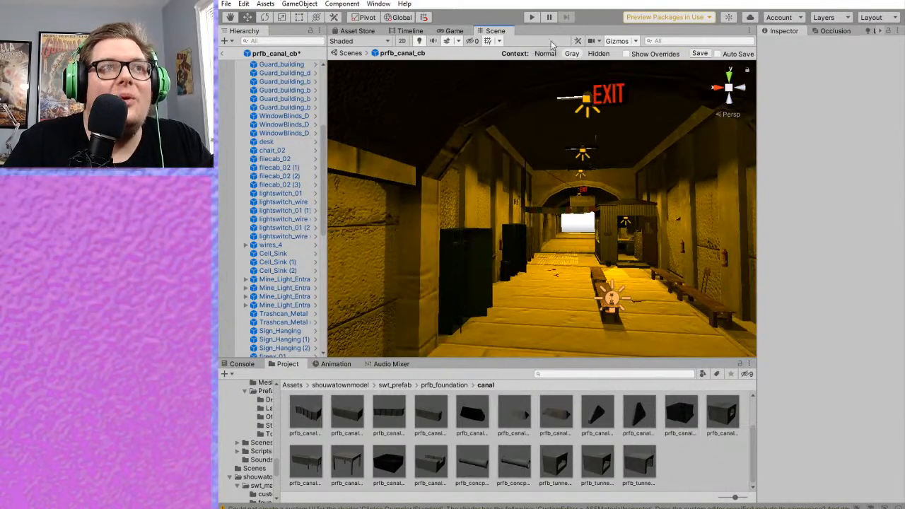
scroll(648, 237, "down", 2)
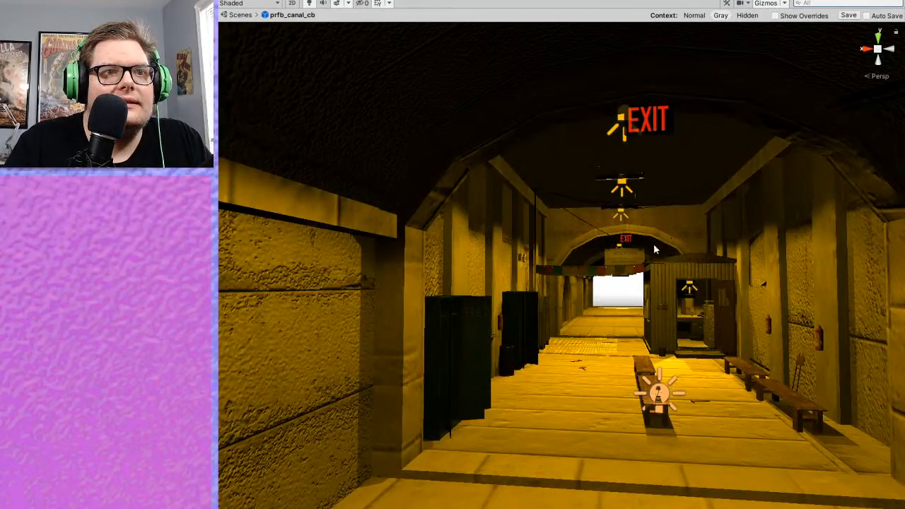
- Examine how the lighting fades from the furnished hall back to the tunnel's unlit end
scroll(653, 244, "down", 3)
mouse_move(647, 258)
middle_mouse_down()
mouse_move(640, 224)
mouse_move(646, 261)
mouse_move(702, 244)
mouse_move(735, 247)
middle_mouse_up()
scroll(640, 224, "down", 2)
scroll(647, 251, "down", 6)
scroll(656, 255, "down", 2)
scroll(657, 258, "up", 1)
scroll(657, 257, "down", 5)
middle_click_drag(554, 253, 639, 262)
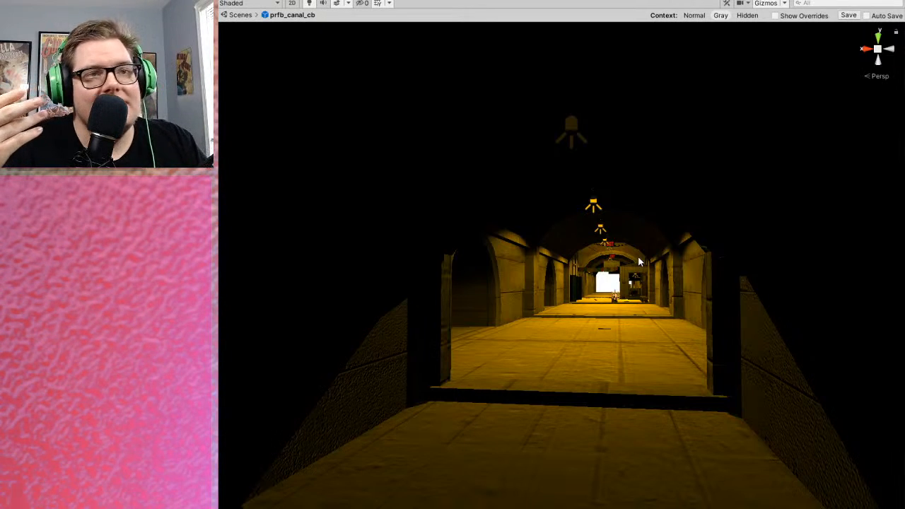
scroll(640, 261, "up", 1)
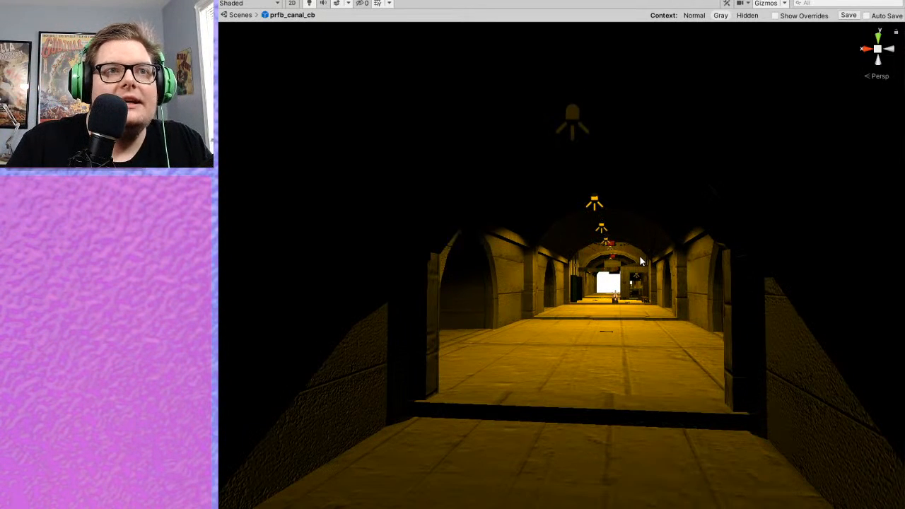
middle_click_drag(663, 298, 651, 308)
right_click_drag(619, 329, 595, 303)
scroll(679, 303, "up", 3)
scroll(673, 297, "down", 3)
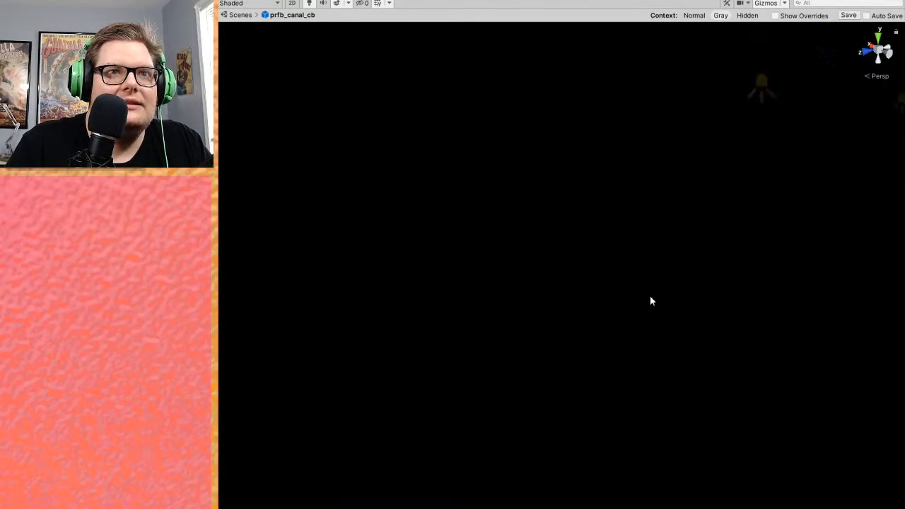
- Examine the arched visitors entrance from outside and look through it into the lit tunnel
middle_click_drag(430, 333, 417, 374)
right_click_drag(416, 374, 488, 309)
scroll(721, 322, "down", 3)
middle_click_drag(721, 322, 445, 301)
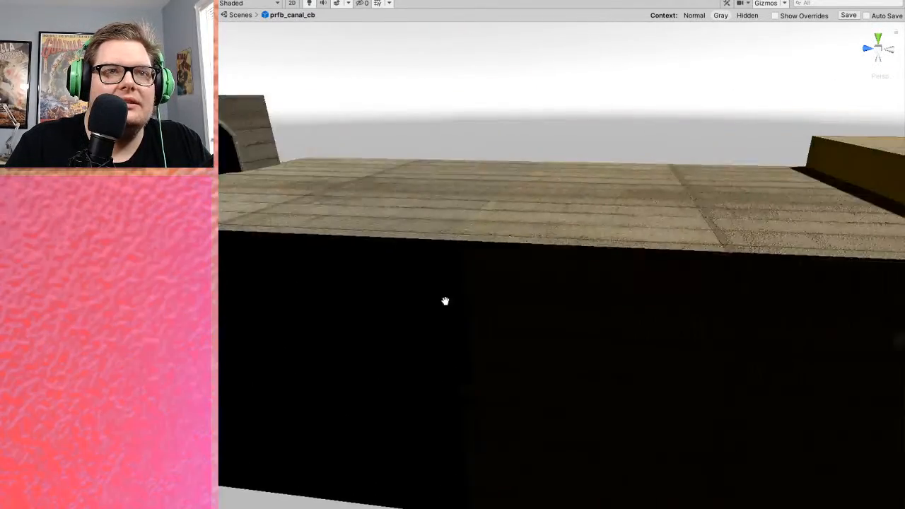
right_click_drag(446, 301, 594, 287)
middle_click_drag(594, 288, 616, 224)
scroll(691, 283, "down", 3)
right_click_drag(616, 224, 571, 167)
scroll(572, 167, "down", 5)
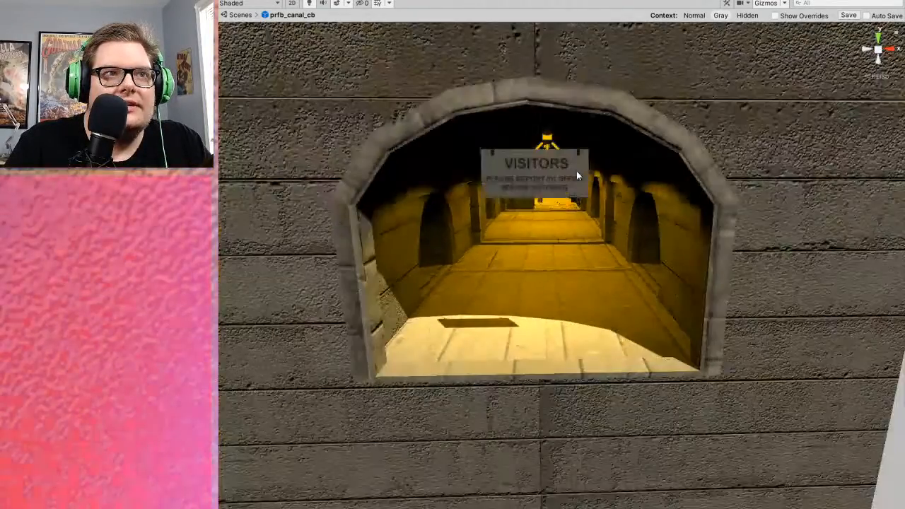
scroll(602, 223, "up", 8)
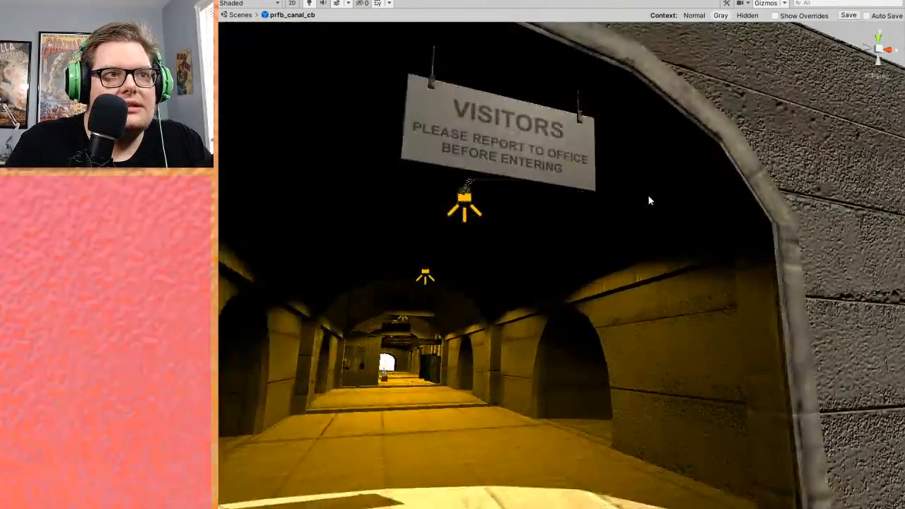
right_click_drag(649, 195, 635, 204)
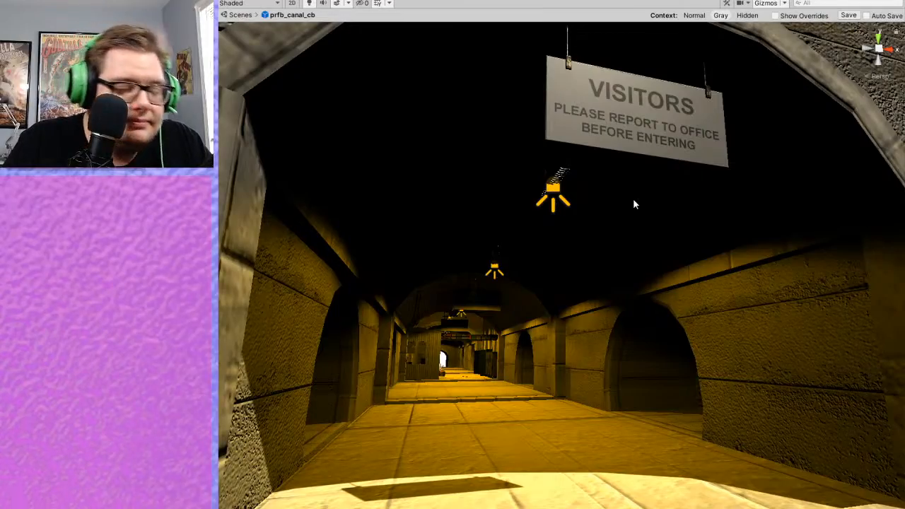
- Examine the guard building from the visitors side of the tunnel around to its open door
right_click_drag(623, 227, 521, 275)
middle_click_drag(521, 274, 525, 282)
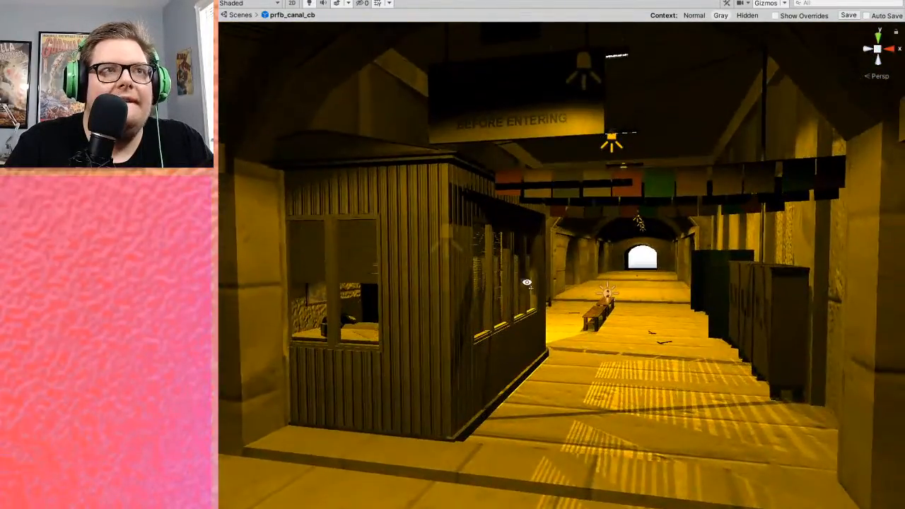
right_click_drag(525, 282, 475, 268)
right_click_drag(418, 230, 509, 318)
middle_click_drag(509, 319, 515, 306)
right_click_drag(551, 296, 653, 301)
middle_click_drag(653, 301, 611, 303)
scroll(574, 334, "up", 5)
right_click_drag(573, 335, 555, 353)
middle_click_drag(555, 353, 531, 360)
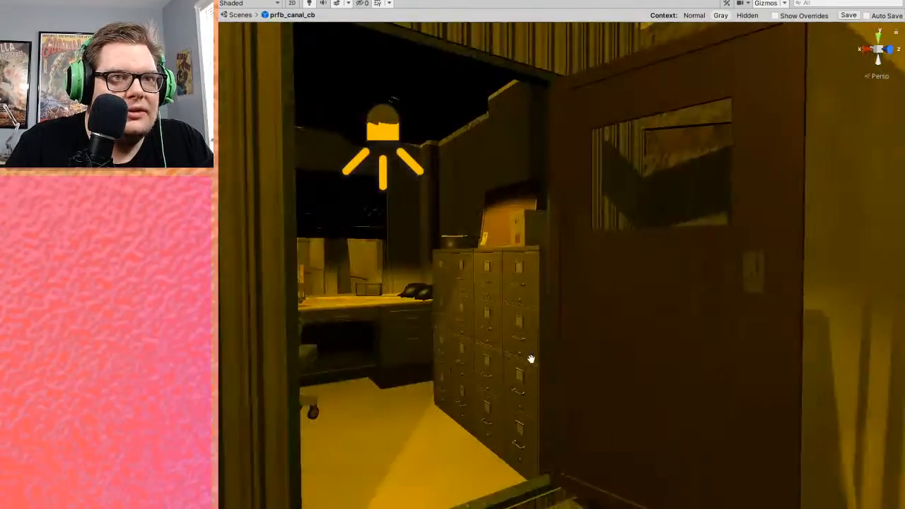
- Examine the guard office's desk and filing cabinets through the doorway, and the light switches beside it
right_click_drag(531, 359, 483, 349)
scroll(483, 350, "up", 5)
middle_click_drag(615, 314, 583, 320)
scroll(582, 321, "up", 5)
right_click_drag(582, 323, 612, 349)
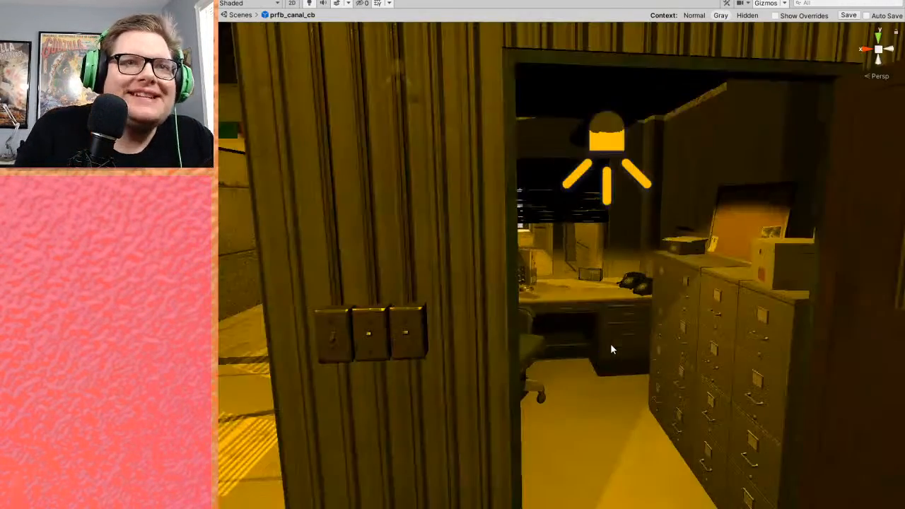
right_click_drag(608, 347, 637, 348)
middle_click_drag(637, 349, 635, 346)
- Examine the hall's sinks, trash can, open lockers and benches, and the tunnel stretch beyond them
right_click_drag(636, 346, 626, 373)
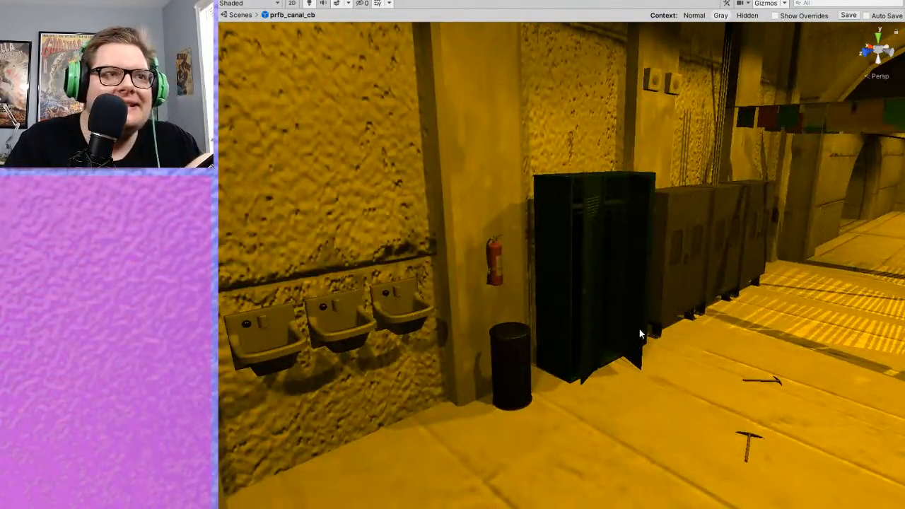
right_click_drag(692, 300, 674, 288)
right_click_drag(735, 263, 458, 253)
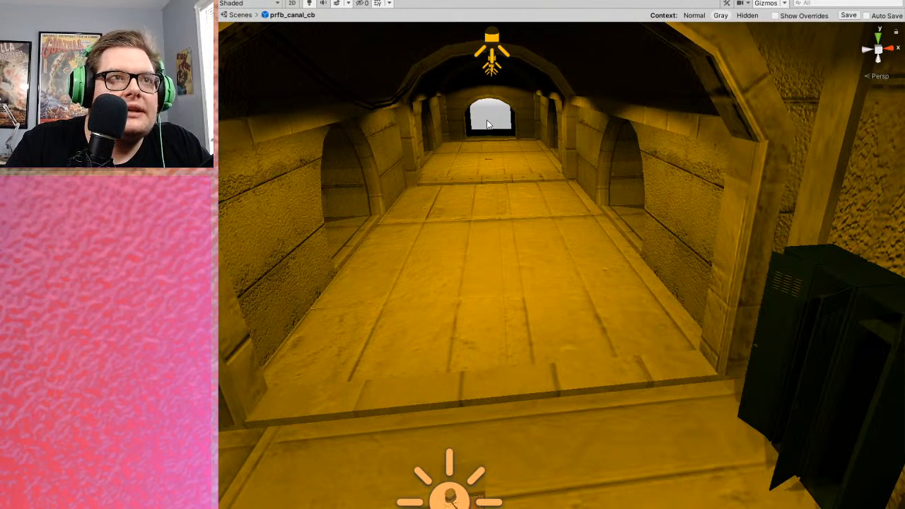
scroll(401, 140, "down", 3)
right_click_drag(465, 142, 592, 181)
right_click_drag(386, 212, 479, 219)
middle_click_drag(480, 220, 557, 219)
right_click_drag(557, 218, 763, 227)
scroll(763, 227, "up", 3)
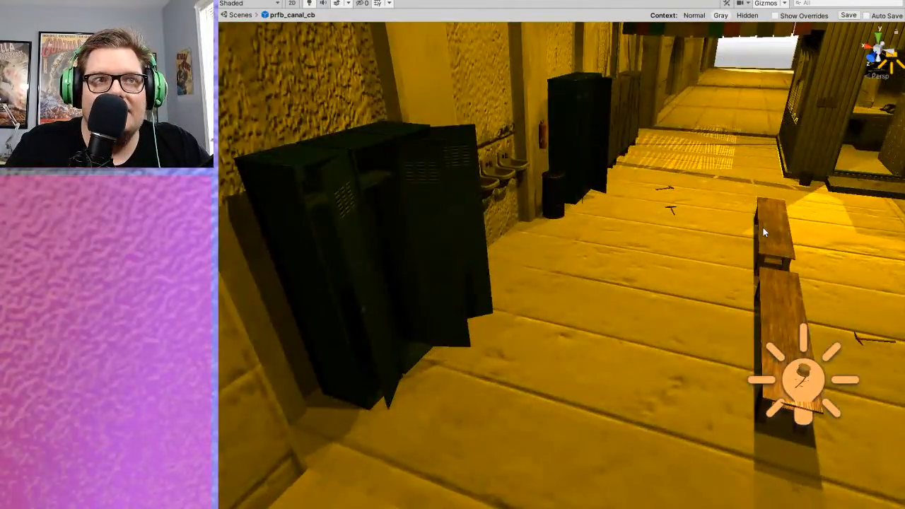
middle_click_drag(763, 227, 763, 218)
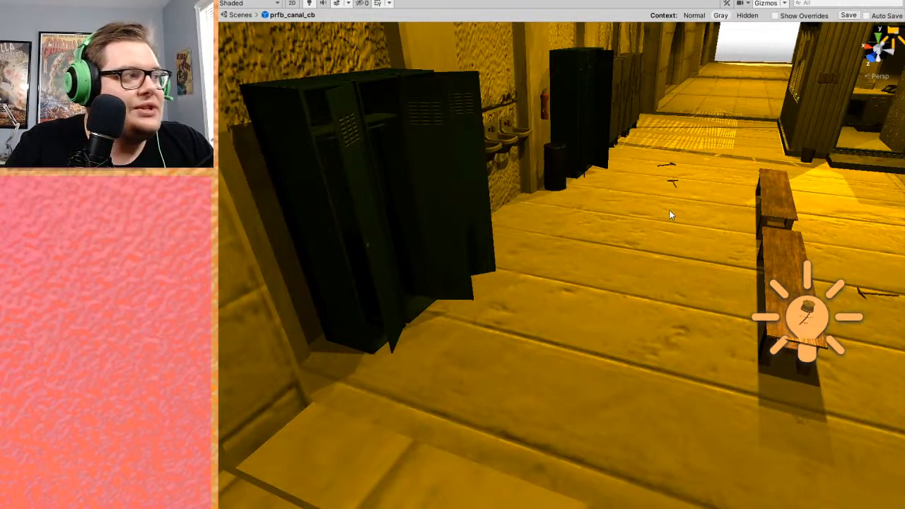
right_click_drag(600, 215, 595, 194)
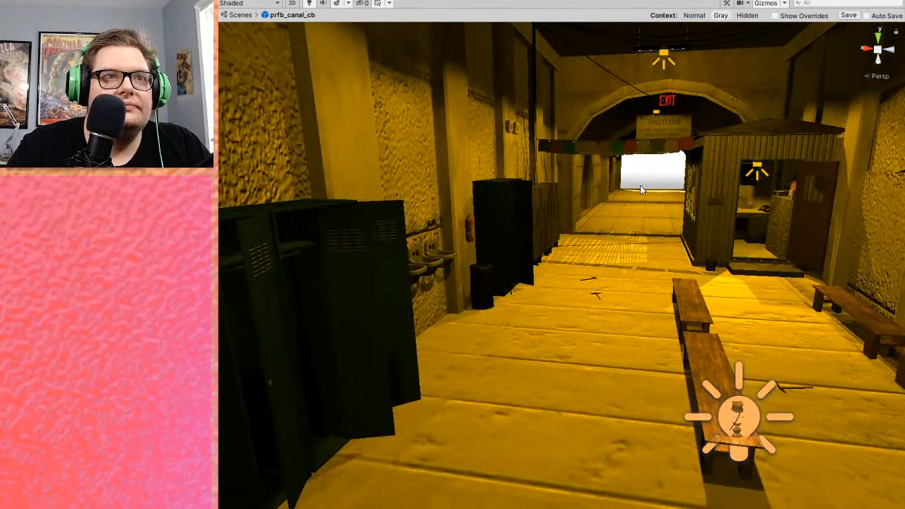
scroll(641, 189, "down", 3)
scroll(642, 189, "down", 1)
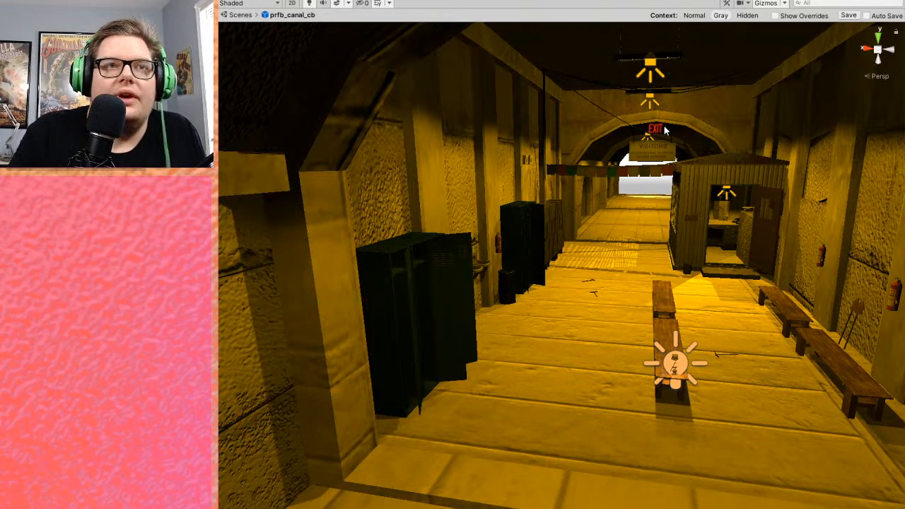
- Pull back from the furnished hall to view the tunnel's dark end wall and arched opening from outside
scroll(706, 217, "up", 3)
middle_click_drag(707, 217, 606, 170)
scroll(613, 192, "down", 3)
scroll(610, 188, "down", 3)
scroll(633, 201, "down", 3)
scroll(613, 179, "down", 3)
scroll(603, 176, "down", 6)
scroll(610, 146, "down", 3)
scroll(603, 147, "down", 3)
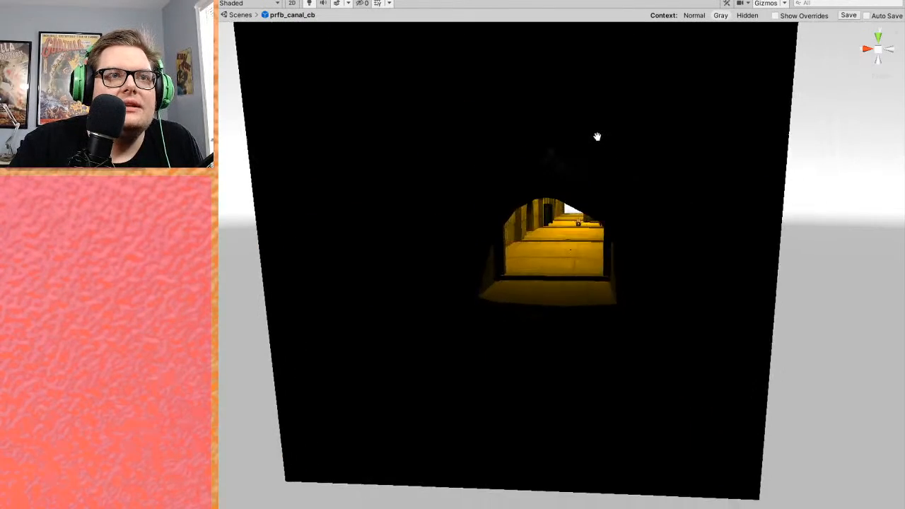
scroll(597, 136, "down", 2)
- Examine the tunnel from a low viewpoint, moving from the dark end into the locker hall
scroll(600, 136, "up", 10)
scroll(606, 170, "up", 2)
right_click_drag(605, 170, 654, 92)
scroll(591, 206, "up", 3)
middle_click_drag(539, 301, 589, 167)
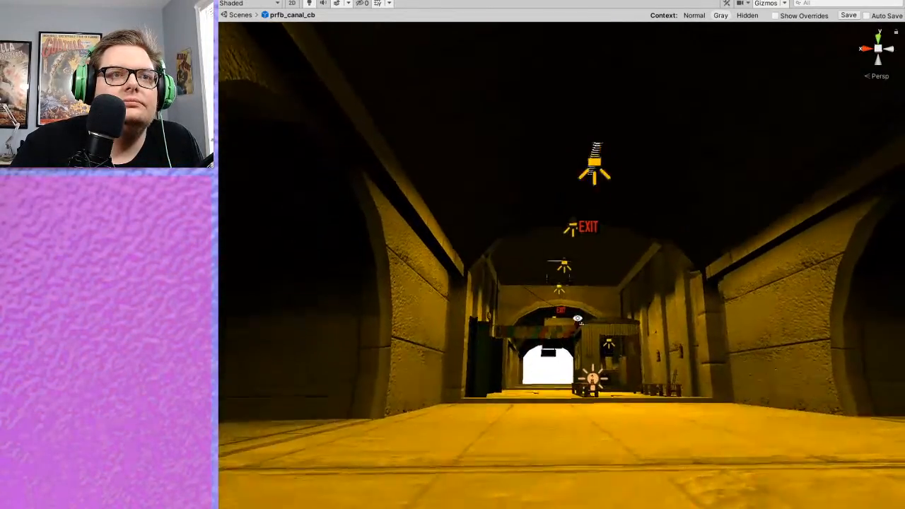
right_click_drag(678, 186, 683, 261)
scroll(683, 263, "up", 5)
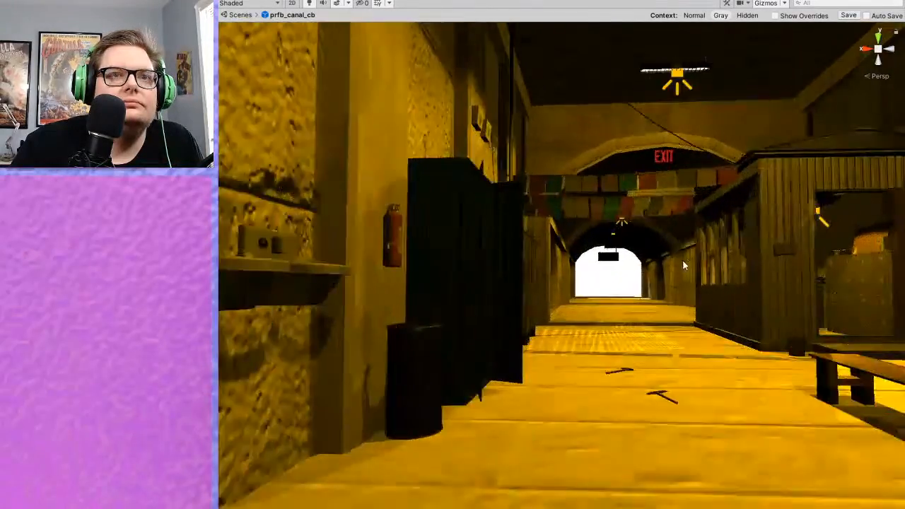
scroll(646, 283, "down", 5)
middle_click_drag(682, 261, 642, 282)
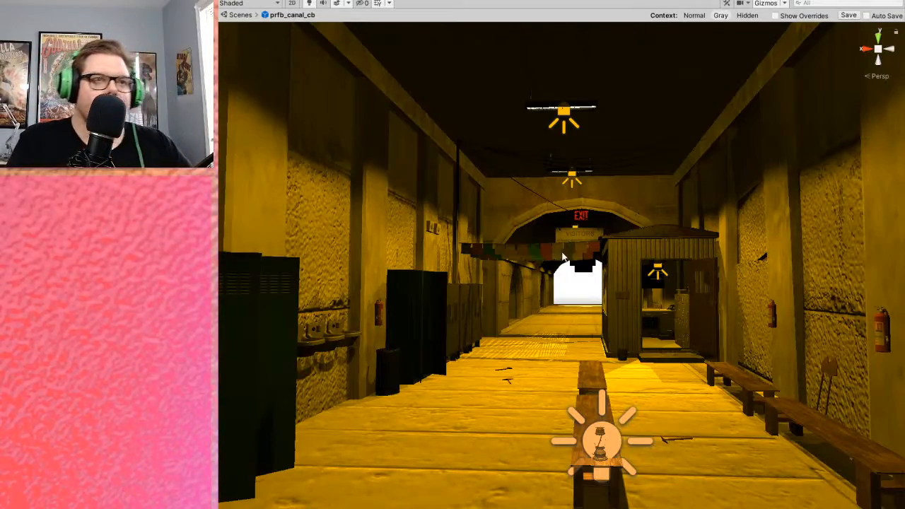
- Examine the hall's ceiling lights, hanging cables and flag strings from below and from above
scroll(562, 251, "up", 5)
right_click_drag(558, 254, 564, 193)
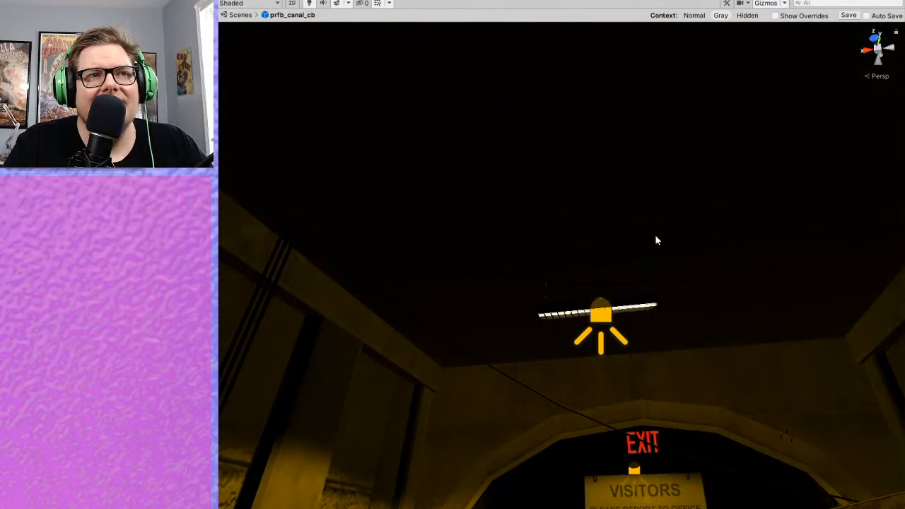
right_click_drag(649, 250, 651, 359)
middle_click_drag(650, 359, 656, 367)
right_click_drag(669, 360, 687, 358)
middle_click_drag(687, 358, 680, 373)
middle_click_drag(586, 319, 588, 351)
right_click_drag(553, 264, 545, 315)
mouse_move(546, 315)
middle_mouse_down()
mouse_move(546, 339)
mouse_move(551, 324)
middle_mouse_up()
right_click_drag(584, 228, 586, 240)
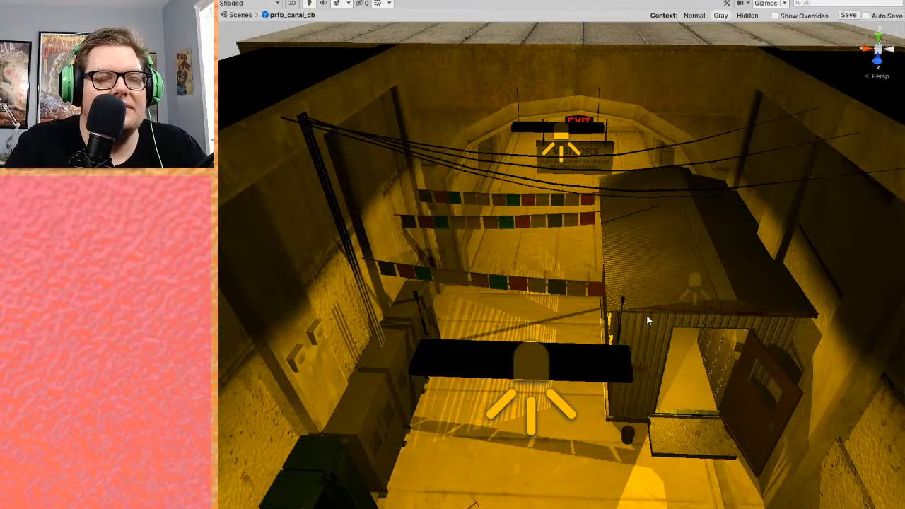
- Examine the furnished hall again, ending with a view of its exit sign and hanging lights from the tunnel
middle_click_drag(530, 304, 522, 258)
right_click_drag(552, 308, 562, 261)
middle_click_drag(562, 262, 595, 199)
scroll(592, 199, "down", 4)
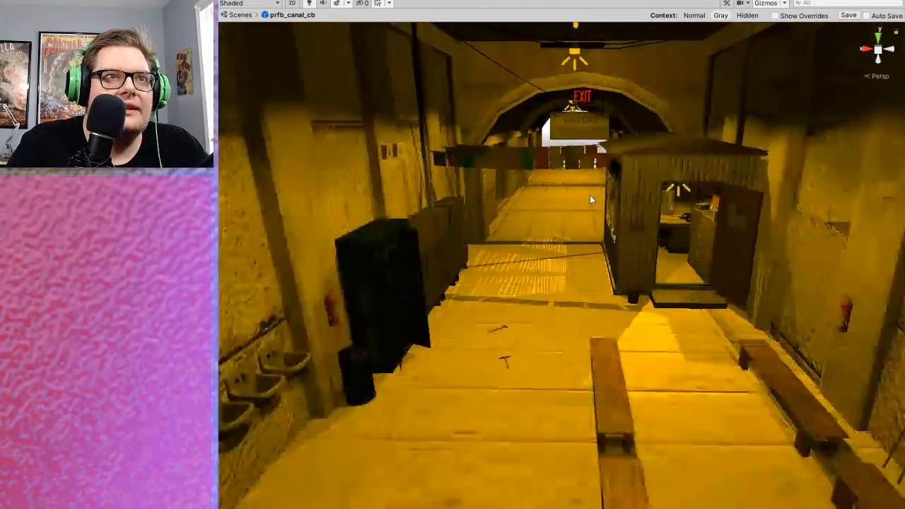
middle_click_drag(595, 244, 594, 201)
right_click_drag(618, 304, 625, 224)
scroll(625, 225, "down", 3)
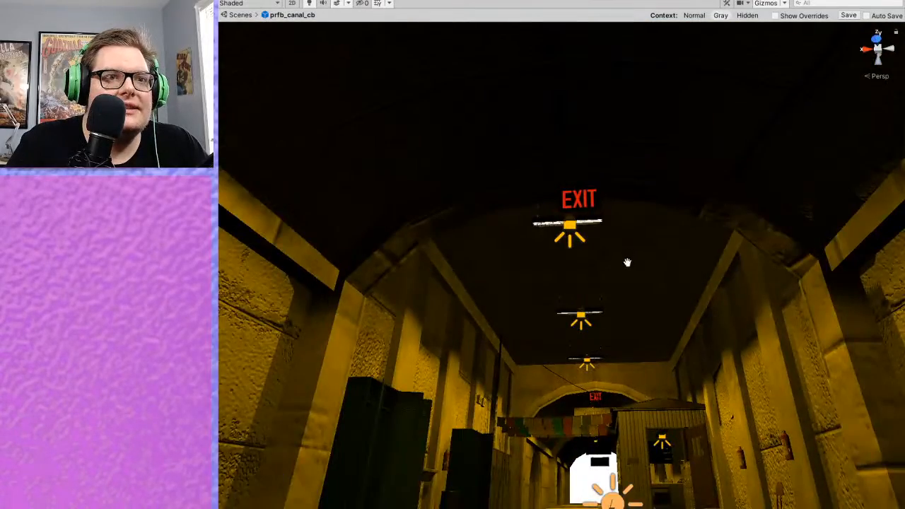
right_click_drag(627, 263, 624, 319)
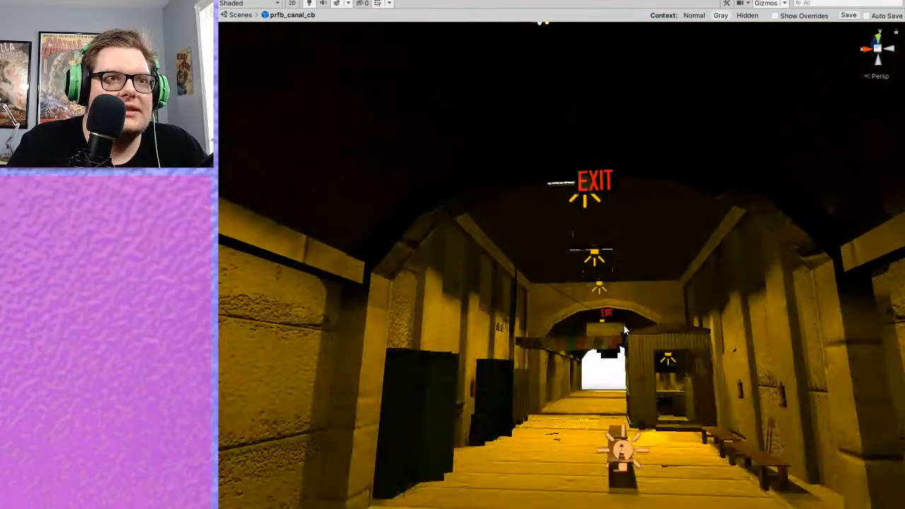
scroll(624, 324, "down", 2)
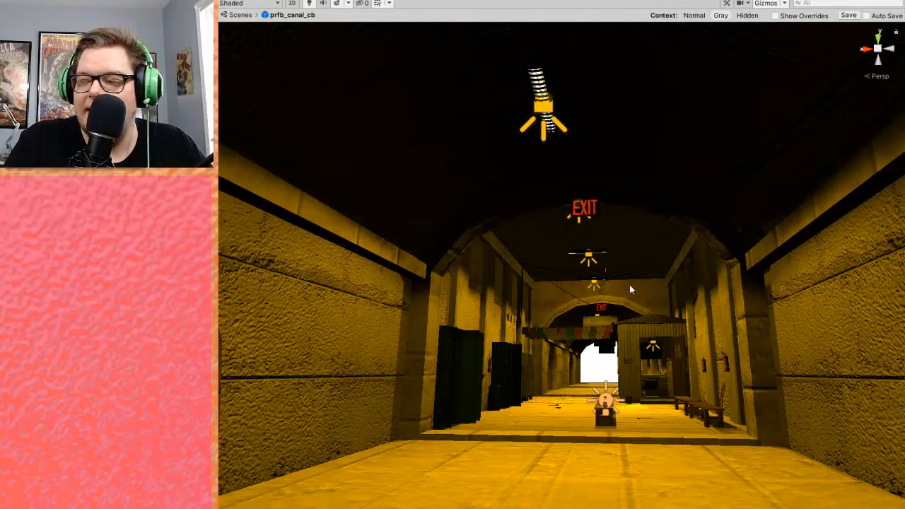
- Move from the tunnel through the exit-sign arch into the furnished hall to examine the lockers, benches and office hut
scroll(637, 297, "down", 3)
middle_click_drag(638, 283, 652, 299)
right_click_drag(652, 299, 650, 342)
scroll(650, 342, "up", 6)
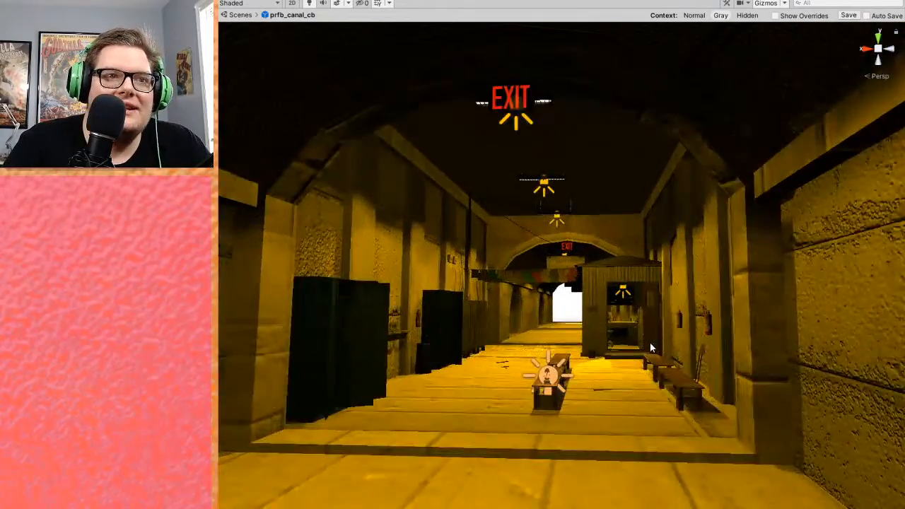
scroll(656, 342, "down", 3)
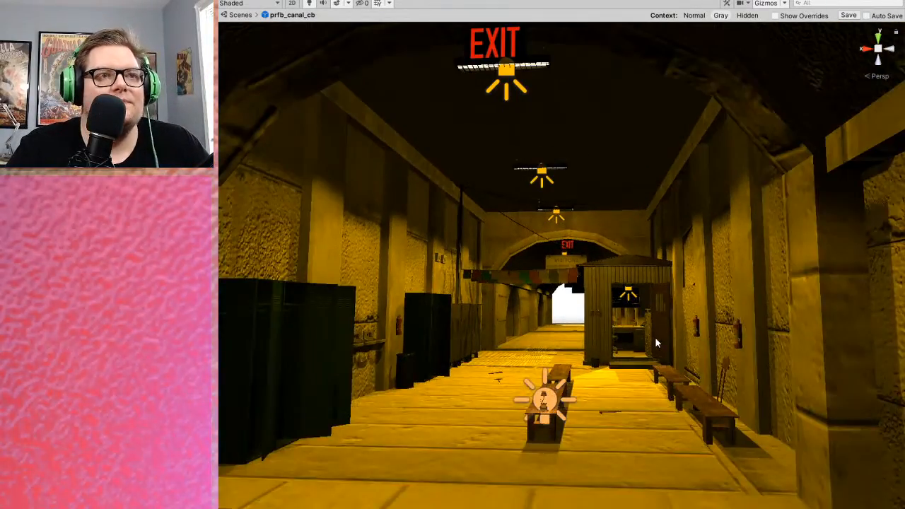
middle_click_drag(655, 337, 668, 351)
scroll(668, 350, "up", 5)
scroll(654, 314, "down", 3)
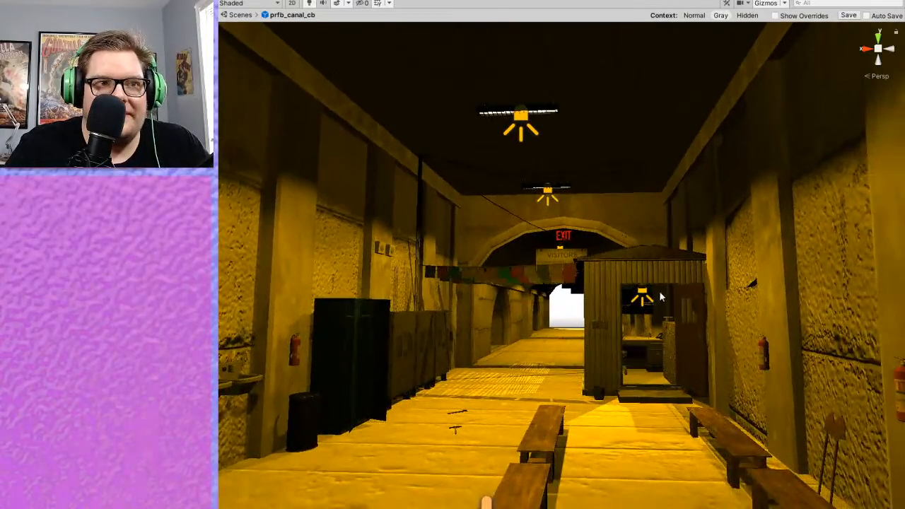
scroll(761, 402, "up", 3)
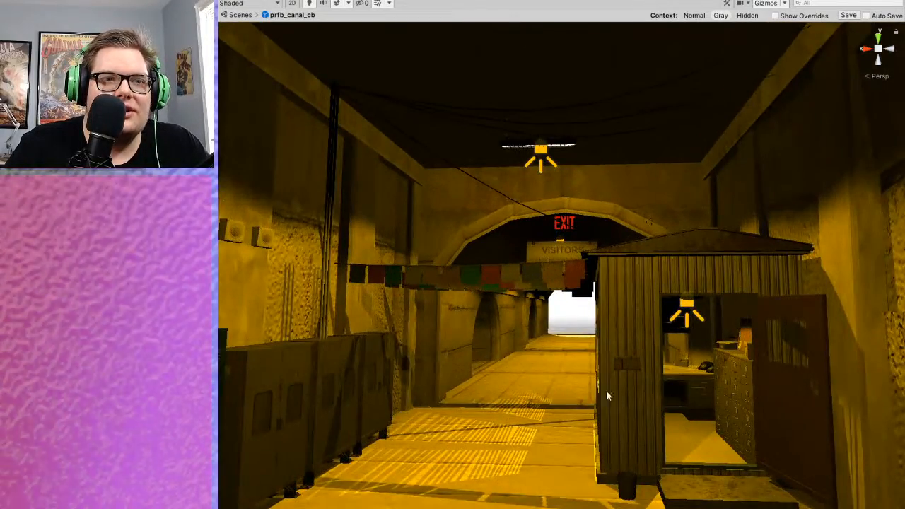
- Pull back from the office hut to the hall's entrance arch and examine its exit sign and hanging lights
scroll(617, 454, "down", 2)
middle_click_drag(627, 434, 642, 384)
scroll(658, 375, "down", 4)
scroll(642, 384, "down", 2)
middle_click_drag(664, 311, 654, 344)
scroll(655, 344, "down", 2)
middle_click_drag(636, 283, 611, 312)
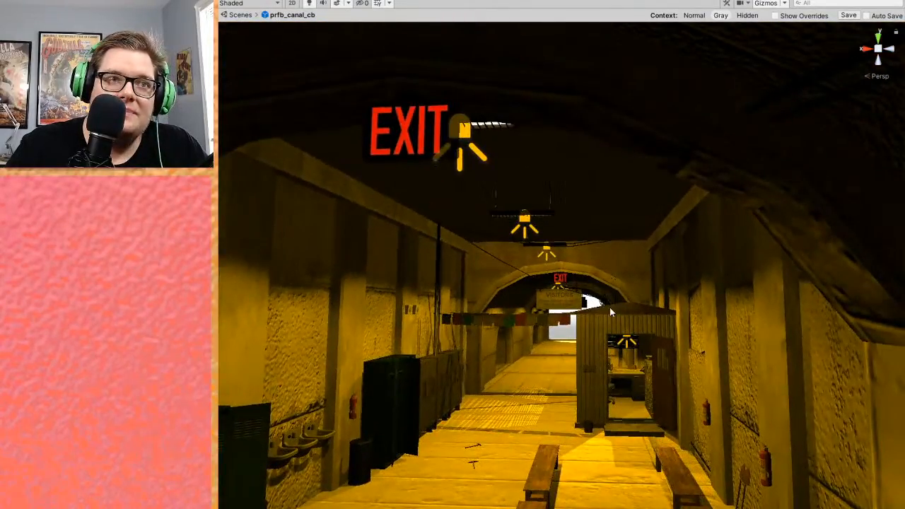
scroll(627, 366, "down", 2)
middle_click_drag(644, 365, 661, 359)
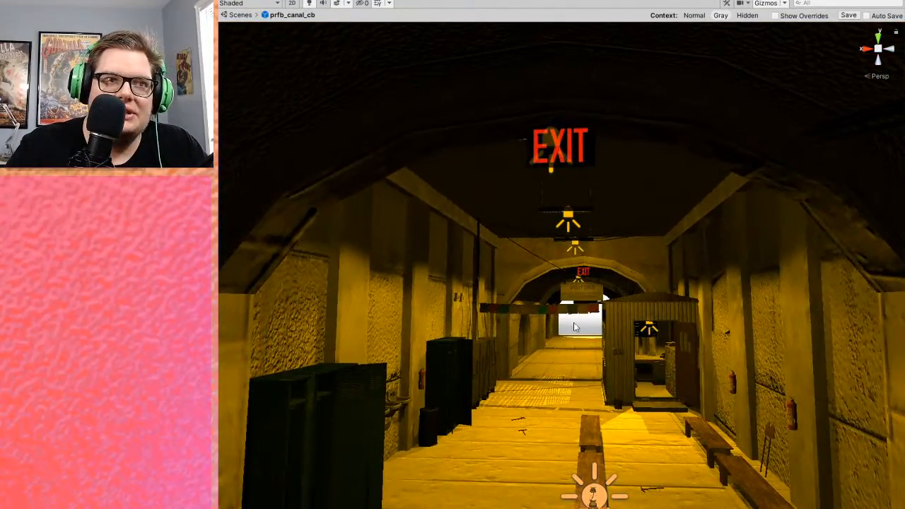
scroll(576, 324, "down", 2)
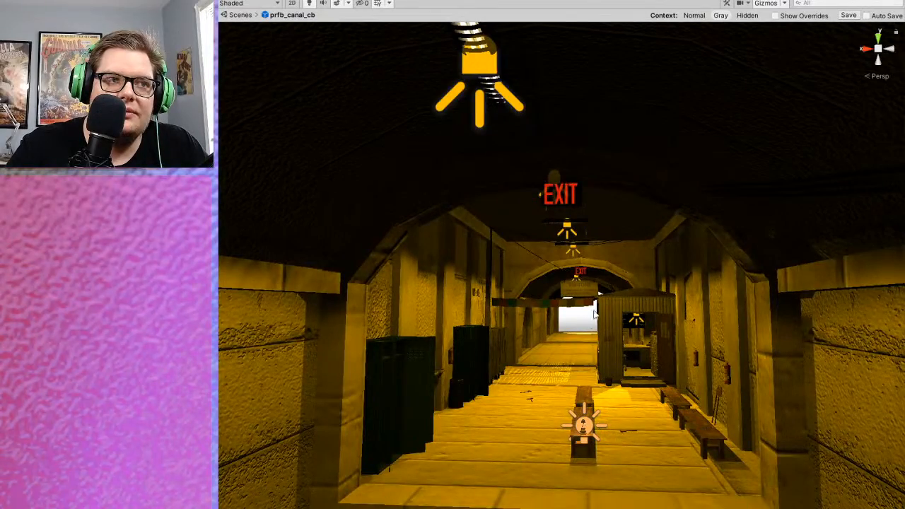
scroll(617, 373, "up", 2)
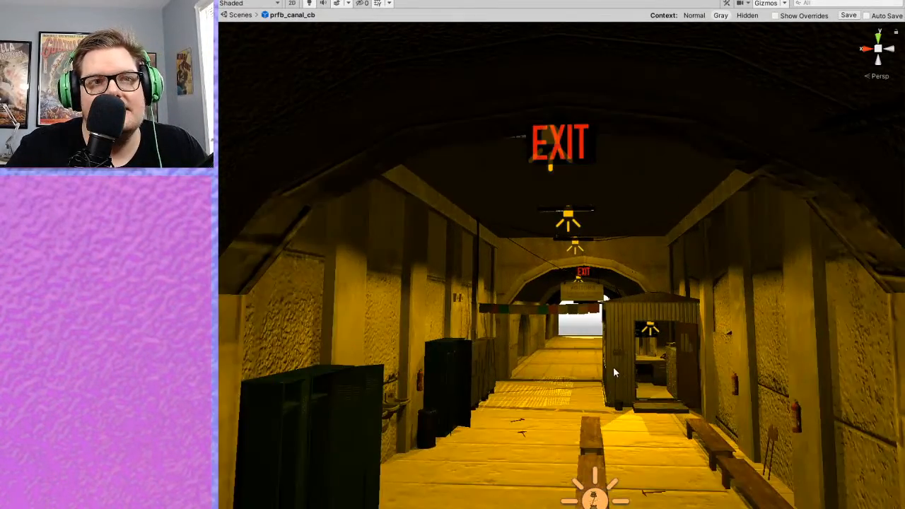
- Examine the benches, floor tools and office hut up close, and the arched side openings of the adjoining tunnel
right_click_drag(563, 343, 586, 390)
scroll(585, 387, "up", 3)
middle_click_drag(584, 384, 609, 403)
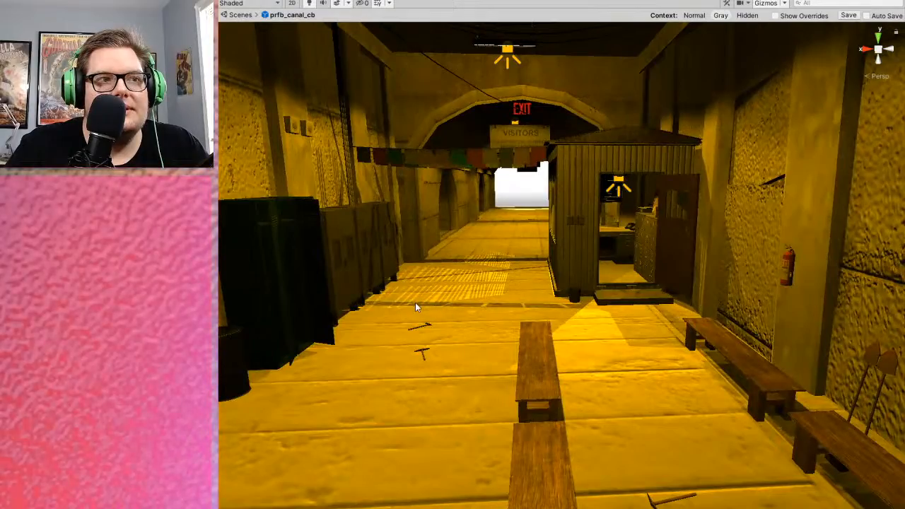
right_click_drag(479, 336, 271, 357)
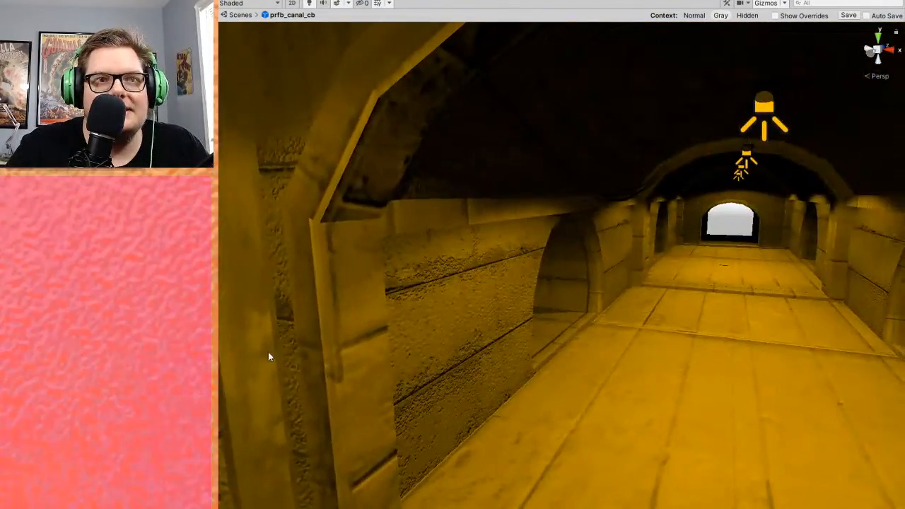
right_click_drag(532, 349, 613, 369)
right_click_drag(490, 398, 440, 339)
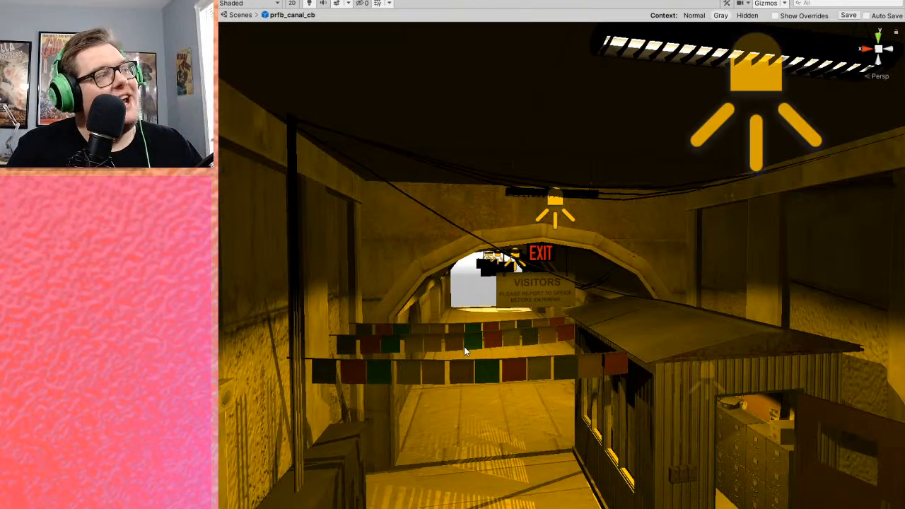
- Examine the flag strings, office roof and lighting along the hall's locker-side wall from a raised viewpoint
scroll(461, 343, "down", 2)
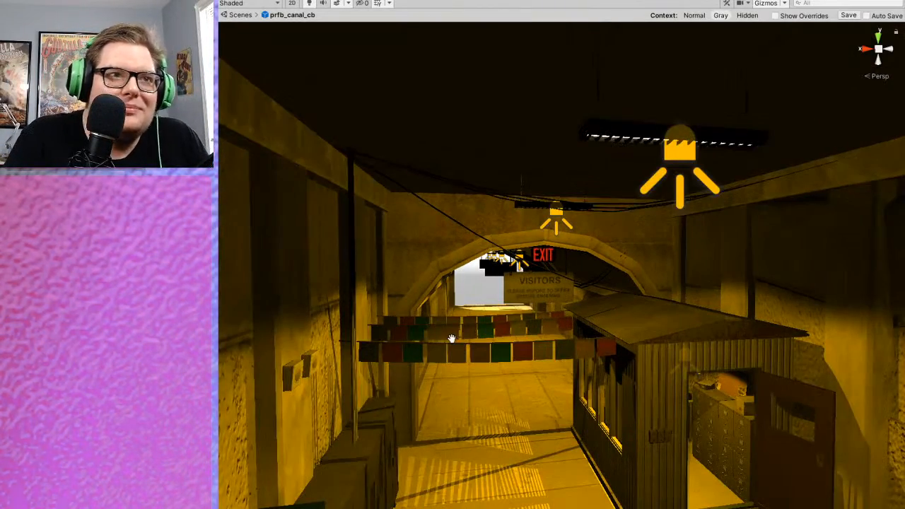
middle_click_drag(450, 339, 437, 327)
scroll(507, 367, "up", 2)
middle_click_drag(601, 414, 582, 365)
right_click_drag(647, 389, 603, 396)
mouse_move(603, 396)
middle_mouse_down()
mouse_move(616, 386)
mouse_move(598, 405)
middle_mouse_up()
scroll(606, 388, "down", 3)
right_click_drag(620, 398, 582, 399)
scroll(582, 400, "down", 1)
middle_click_drag(584, 400, 595, 421)
right_click_drag(659, 397, 625, 391)
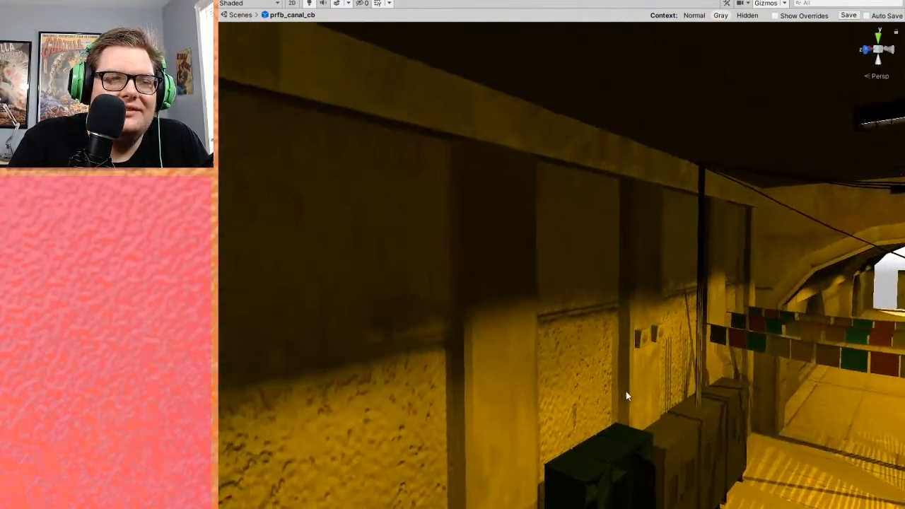
scroll(591, 405, "down", 3)
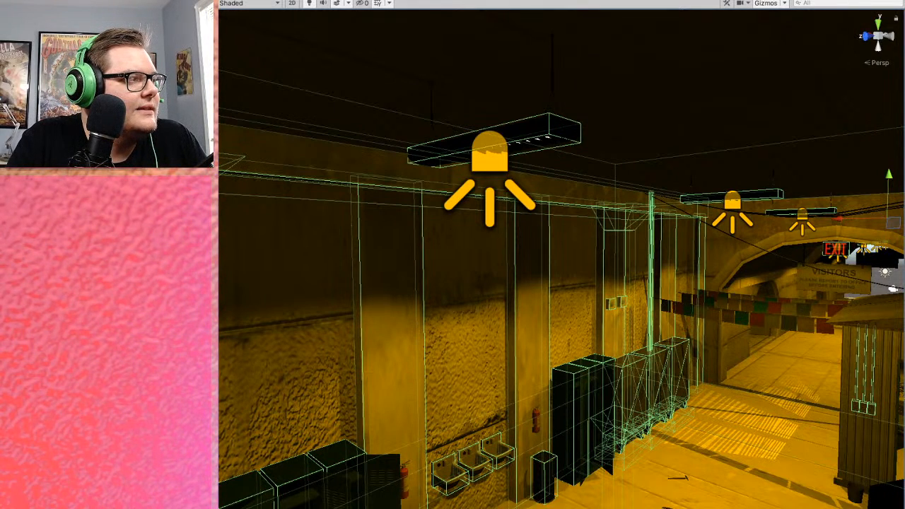
- Frame the selected tunnel in the main scene and examine its stepped exterior from above
key("f")
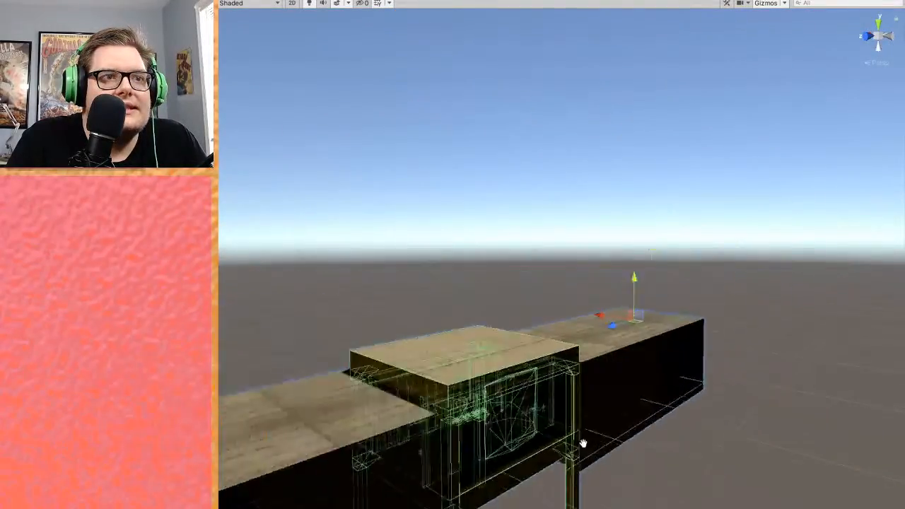
middle_click_drag(583, 443, 572, 438)
right_click_drag(607, 410, 540, 424)
scroll(540, 425, "down", 3)
middle_click_drag(640, 414, 555, 406)
right_click_drag(580, 403, 514, 382)
left_click(732, 261)
middle_click_drag(781, 364, 587, 293)
scroll(588, 292, "down", 3)
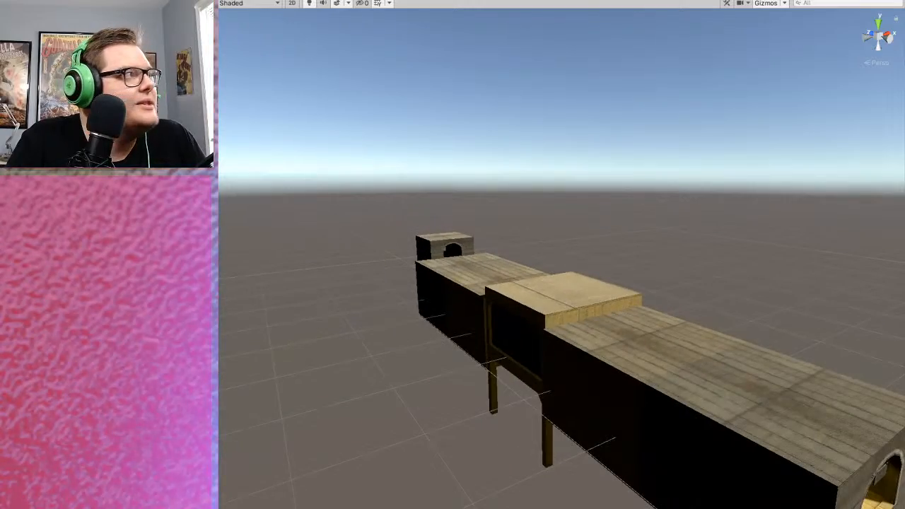
- Examine the tunnel's outer end wall in the main scene and look through its arched opening
scroll(854, 317, "down", 3)
middle_click_drag(854, 318, 636, 180)
scroll(639, 242, "up", 4)
scroll(598, 228, "up", 3)
right_click_drag(636, 180, 592, 208)
scroll(592, 208, "down", 3)
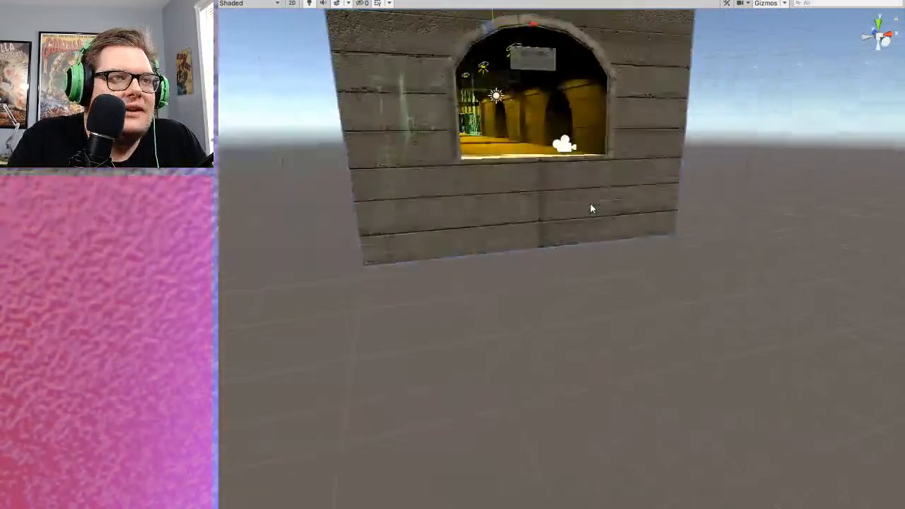
middle_click_drag(593, 208, 606, 236)
right_click_drag(606, 236, 647, 212)
middle_click_drag(651, 248, 657, 217)
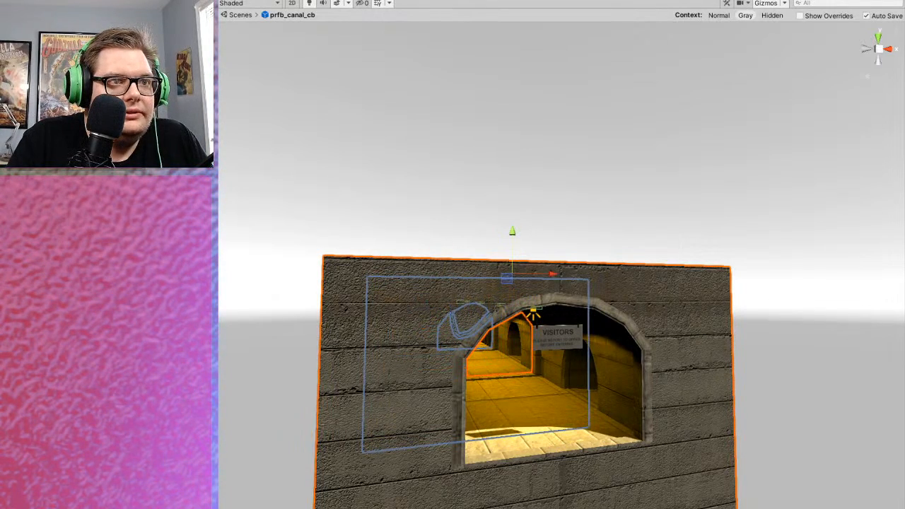
- Examine the visitors entrance wall in the prefab and look down the tunnel through its arch
middle_click_drag(614, 318, 571, 291)
right_click_drag(573, 293, 598, 323)
scroll(598, 323, "up", 5)
scroll(598, 323, "down", 5)
middle_click_drag(598, 323, 559, 321)
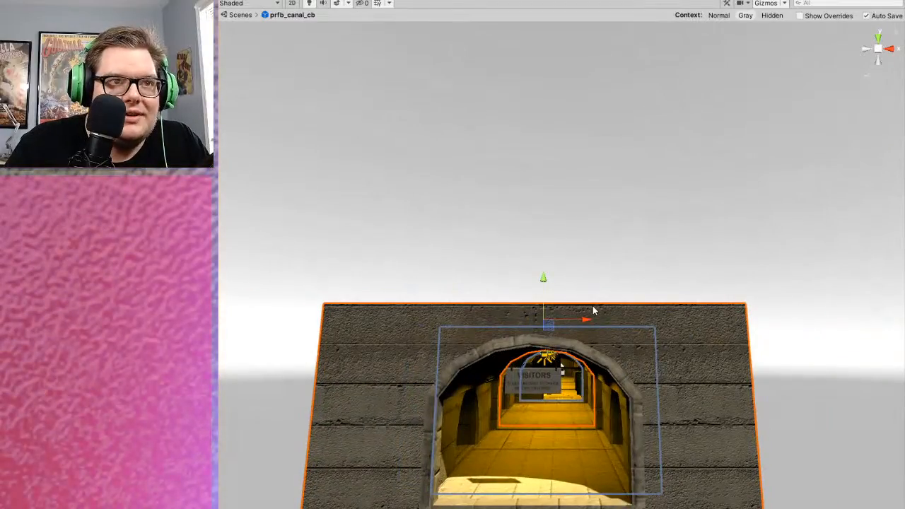
scroll(546, 331, "up", 3)
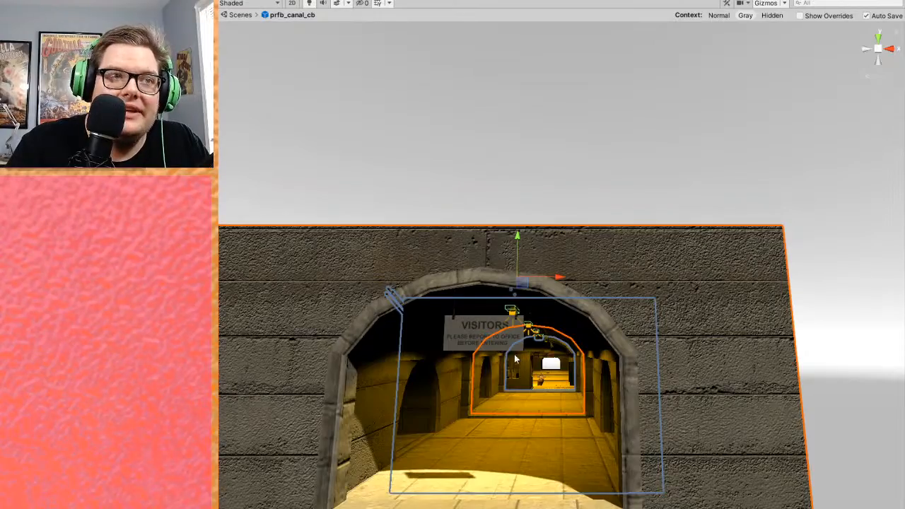
scroll(560, 354, "up", 2)
middle_click_drag(560, 353, 574, 340)
scroll(607, 360, "down", 2)
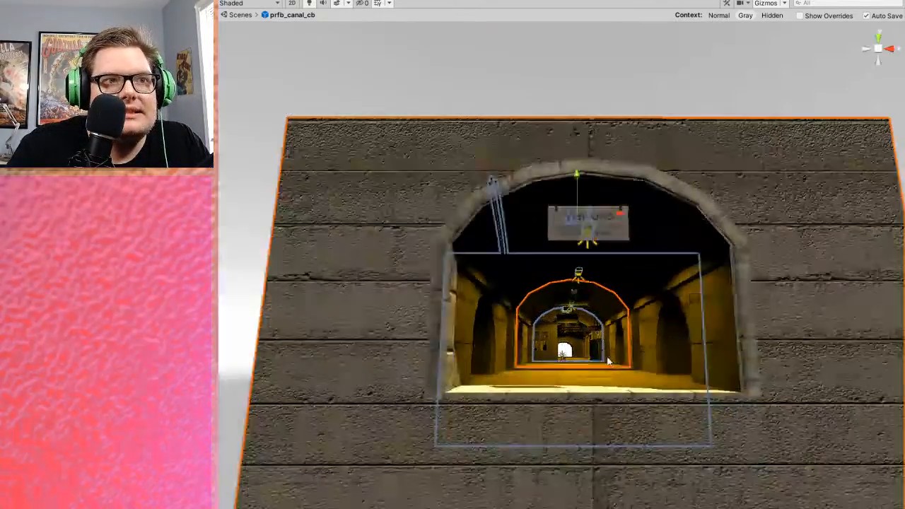
scroll(608, 361, "up", 3)
scroll(608, 362, "down", 8)
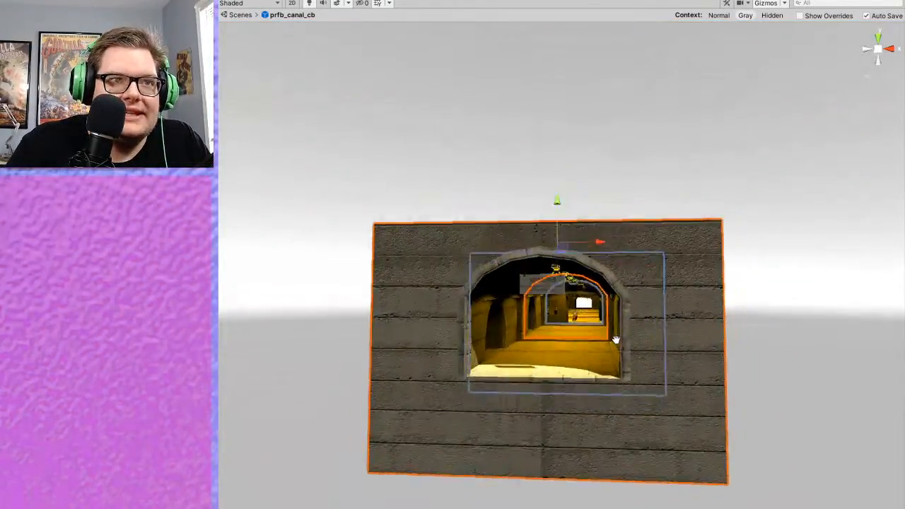
scroll(446, 276, "up", 1)
- Duplicate the tunnel and move the copy sideways along the X axis to stand beside the original
left_click_drag(441, 154, 705, 326, "alt")
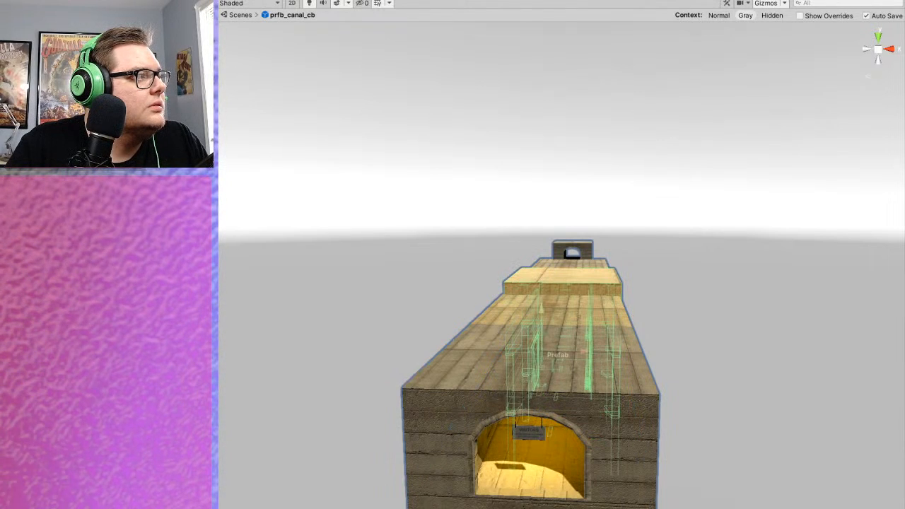
middle_click_drag(662, 348, 636, 317)
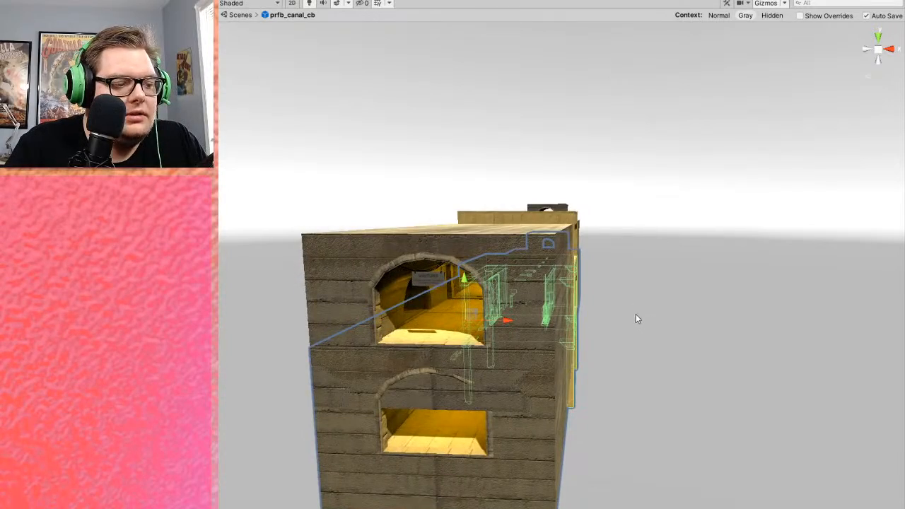
key("ctrl+d")
left_click_drag(507, 324, 699, 337)
scroll(566, 380, "up", 3)
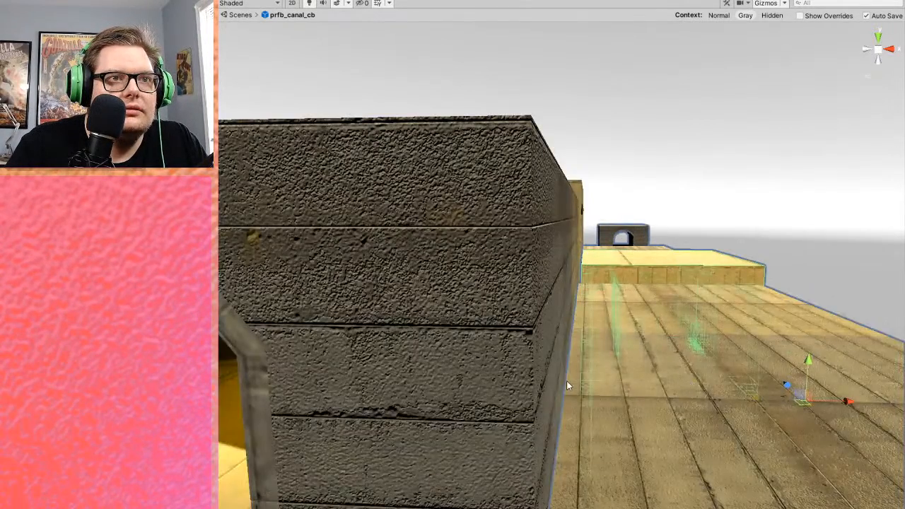
scroll(569, 380, "down", 1)
middle_click_drag(592, 388, 570, 375)
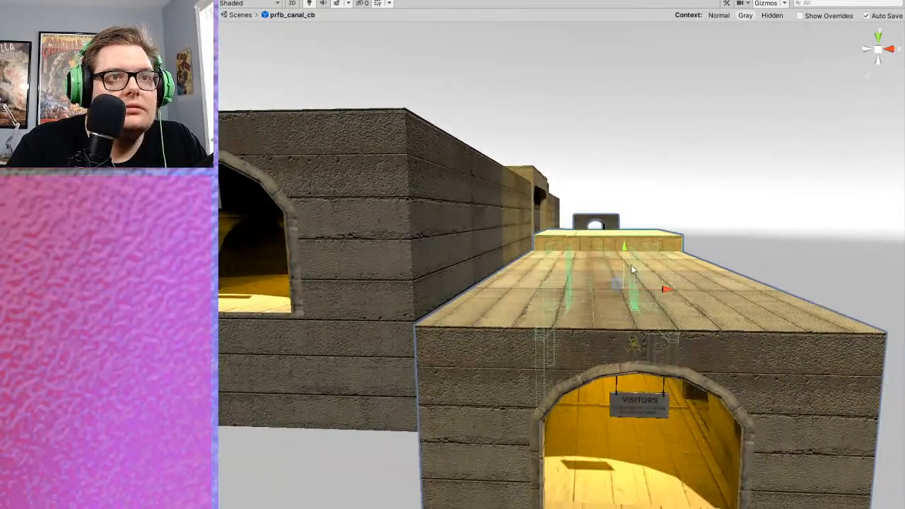
- Raise the tunnel copy level with the original and check the joint between their end walls up close
left_click_drag(623, 243, 636, 107)
scroll(462, 229, "up", 3)
middle_click_drag(445, 229, 547, 262)
scroll(546, 72, "up", 10)
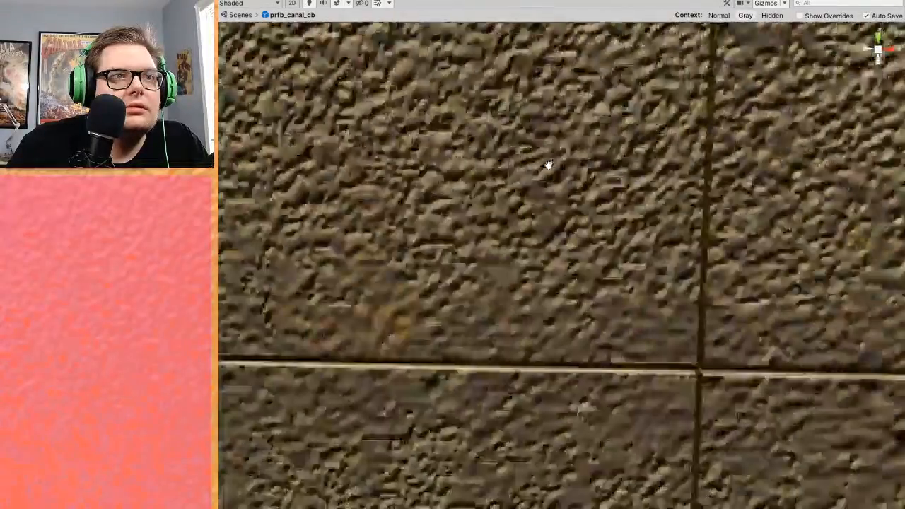
middle_click_drag(549, 166, 593, 189)
right_click_drag(593, 190, 717, 243)
middle_click_drag(786, 323, 675, 243)
scroll(675, 242, "down", 10)
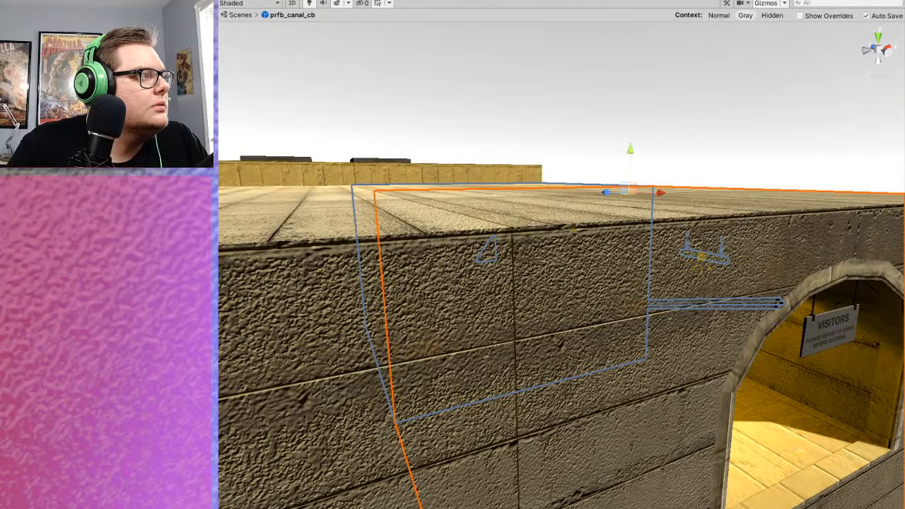
- Fine-tune the tunnel copy's position against the original to close the joint, undoing and redoing the changes to compare
left_click(191, 77)
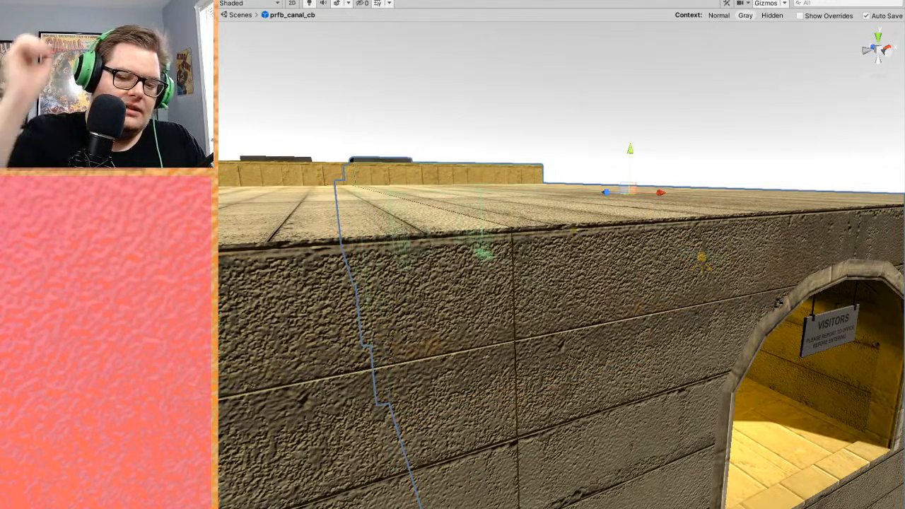
key("ctrl+z")
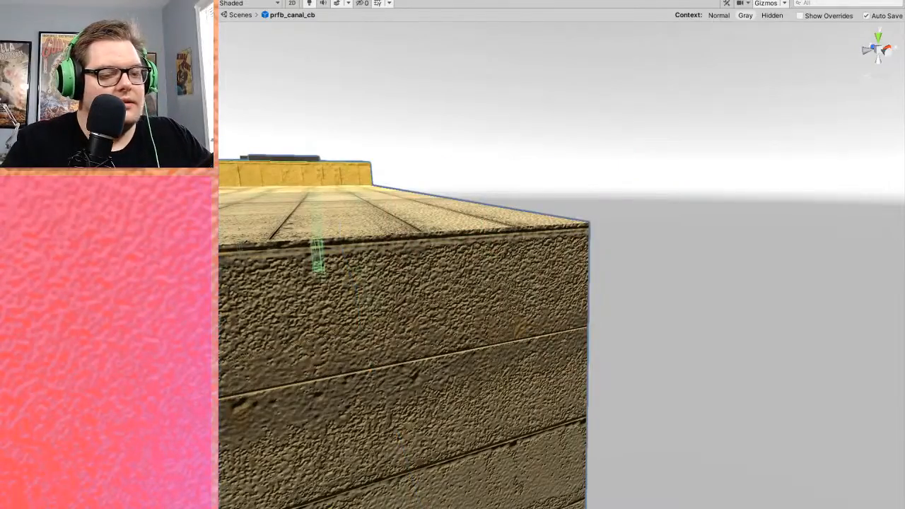
key("ctrl+y")
key("ctrl+y")
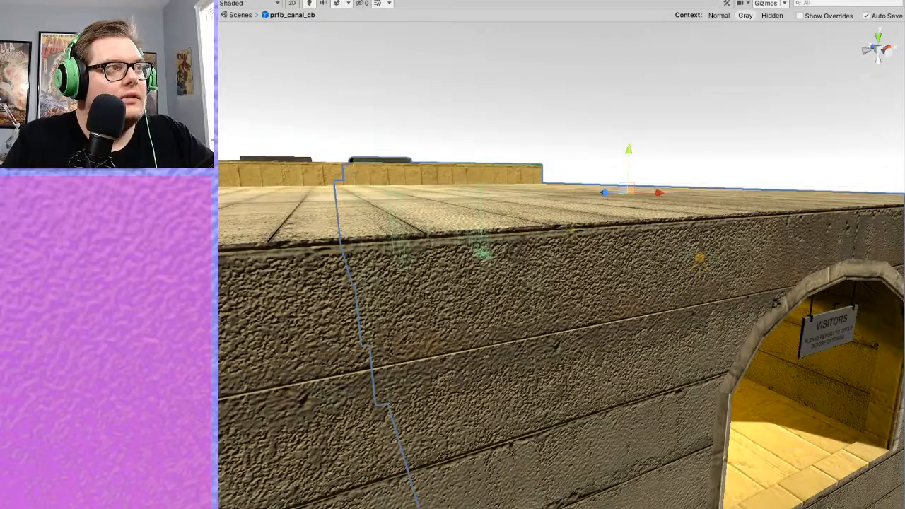
key("BackSpace")
key("ctrl+y")
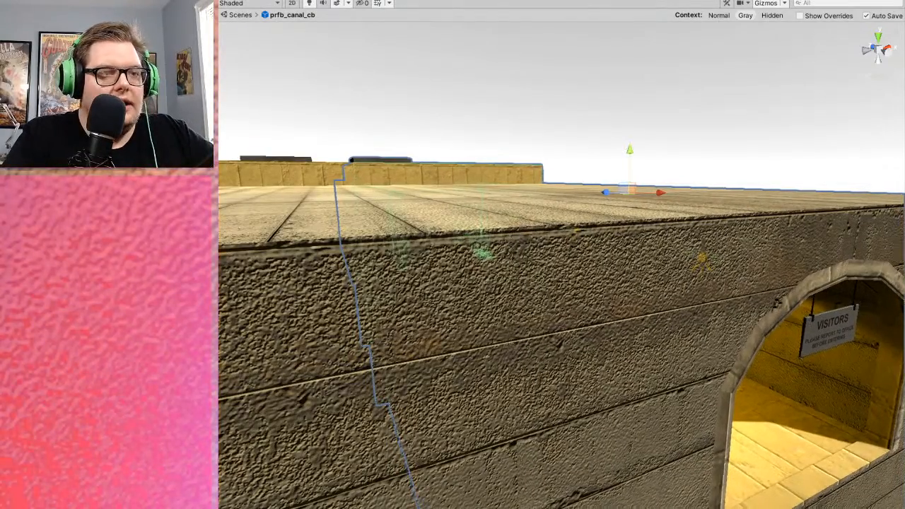
key("ctrl+z")
key("ctrl+y")
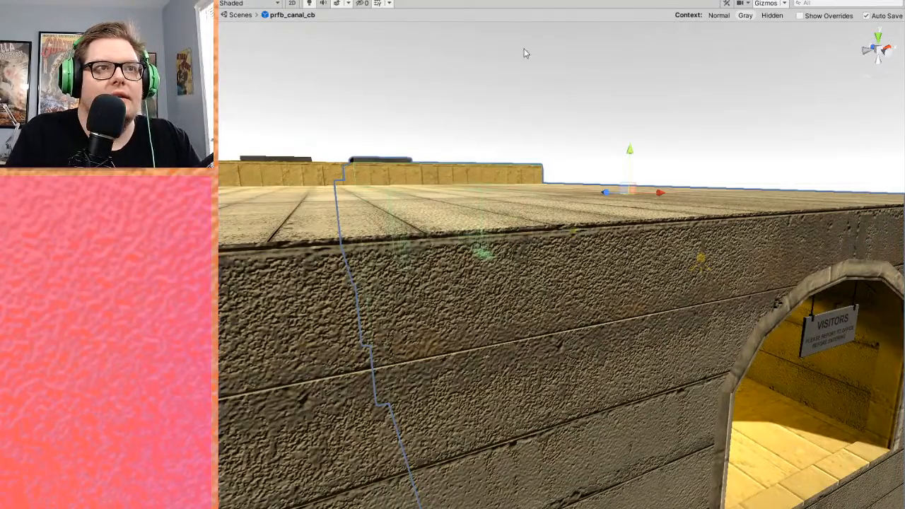
- Examine the paired tunnels from inside one visitors entrance and from outside with both framed together
left_click(599, 105)
scroll(670, 258, "up", 4)
scroll(666, 250, "down", 7)
middle_click_drag(666, 250, 663, 245)
right_click_drag(662, 240, 673, 227)
middle_click_drag(650, 257, 682, 258)
scroll(664, 252, "up", 3)
right_click_drag(683, 258, 712, 305)
middle_click_drag(711, 304, 753, 343)
right_click_drag(754, 343, 733, 342)
scroll(733, 342, "up", 2)
middle_click_drag(733, 343, 698, 330)
scroll(700, 330, "up", 6)
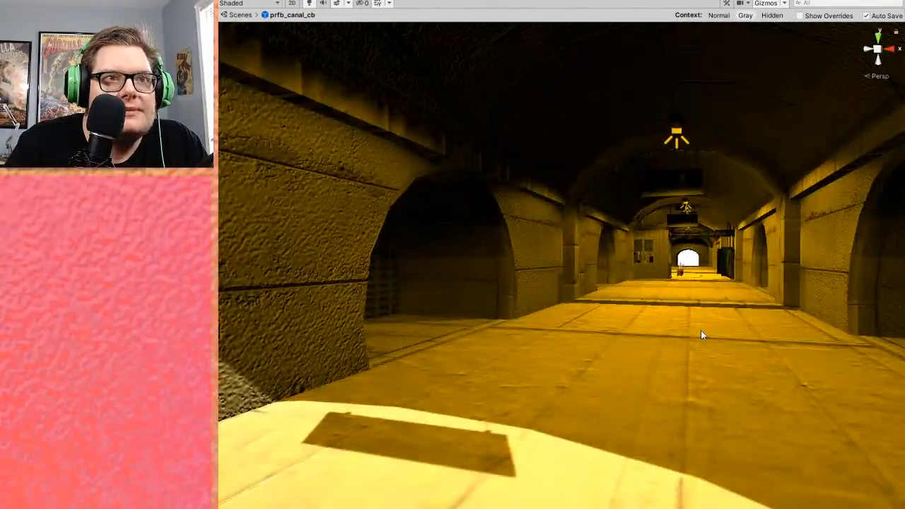
key("f")
scroll(665, 284, "up", 5)
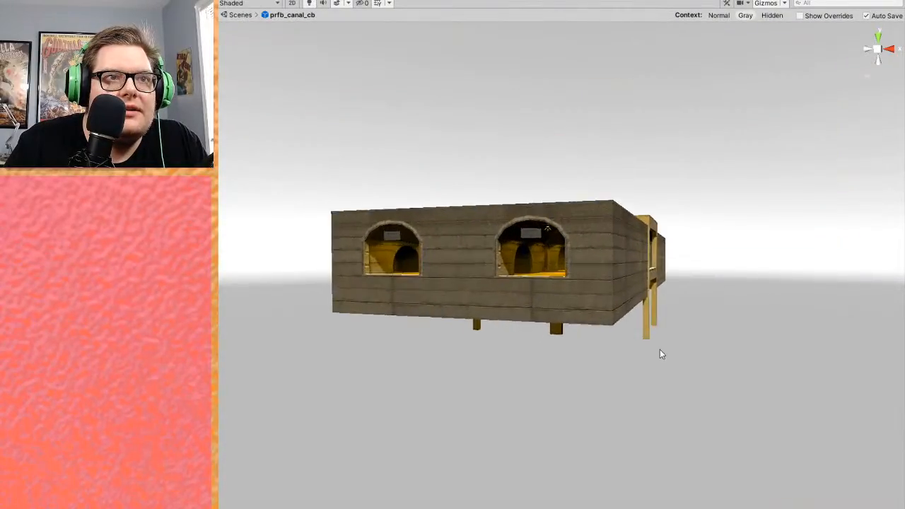
- Examine the tunnel interior through the visitors entrance and the stacked arches at the opposite end
scroll(644, 332, "up", 5)
middle_click_drag(644, 332, 705, 337)
scroll(710, 341, "down", 2)
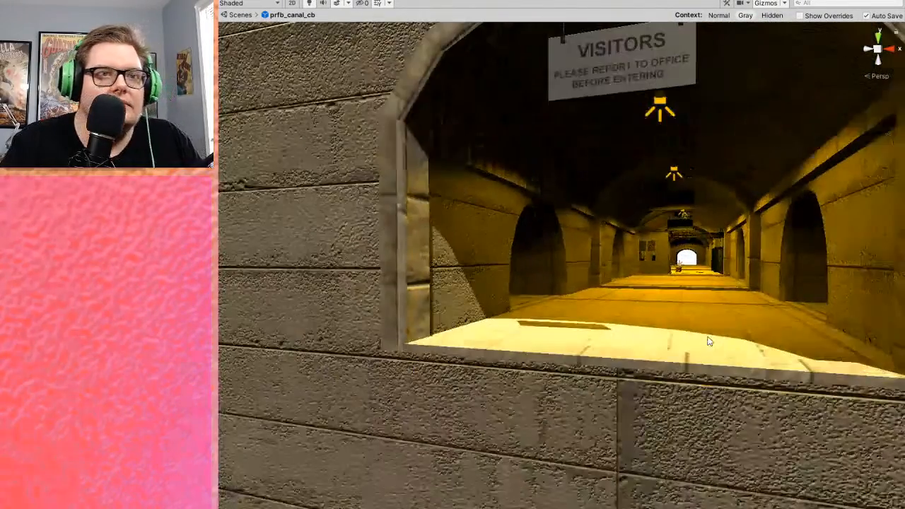
scroll(709, 341, "up", 2)
scroll(721, 340, "up", 2)
scroll(721, 340, "down", 2)
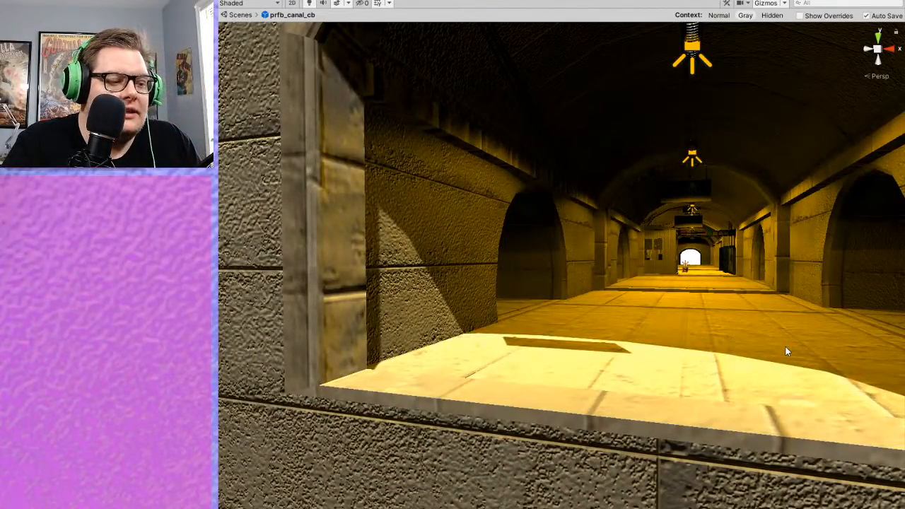
left_click_drag(783, 337, 735, 315, "alt")
scroll(735, 319, "down", 3)
middle_click_drag(736, 320, 346, 333)
middle_click_drag(742, 334, 483, 344)
left_click_drag(483, 343, 353, 350, "alt")
middle_click_drag(353, 350, 566, 341)
middle_click_drag(693, 322, 508, 327)
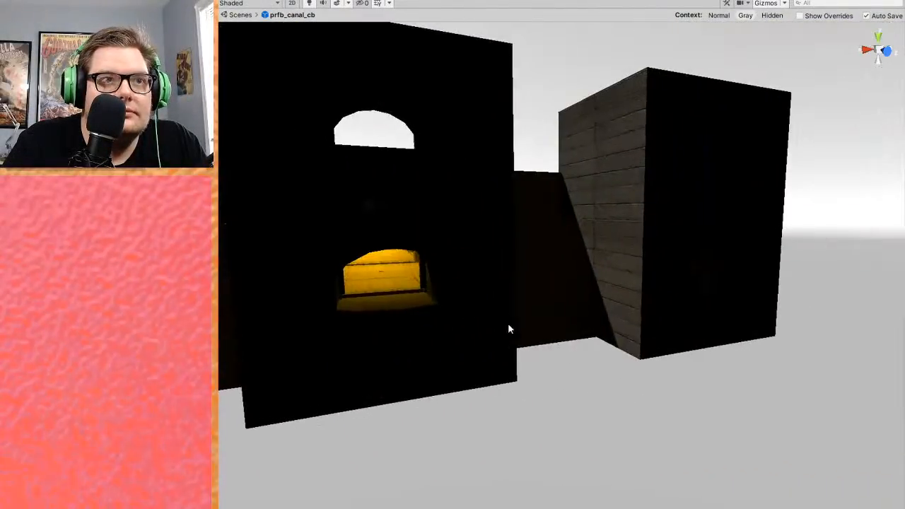
- Turn off scene lighting to show the end walls and their arches in default light
left_click(309, 3)
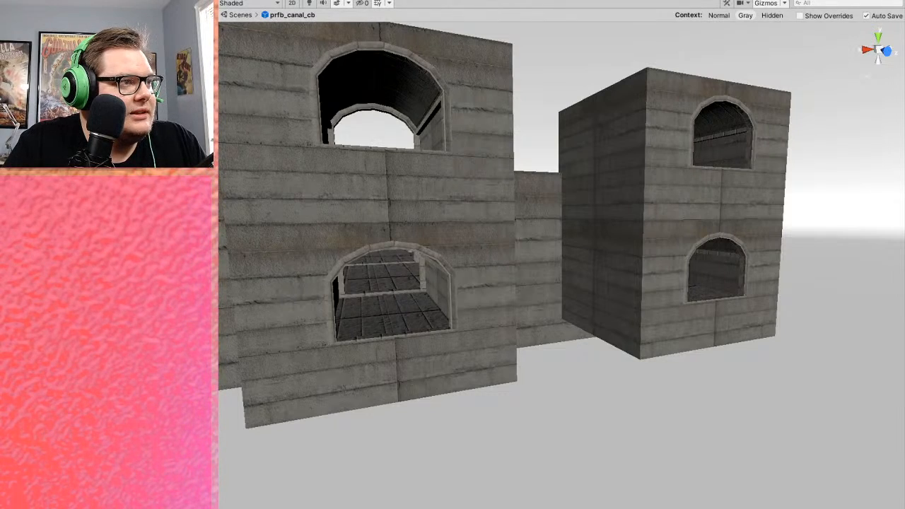
middle_click_drag(462, 354, 476, 373)
right_click_drag(444, 382, 381, 424)
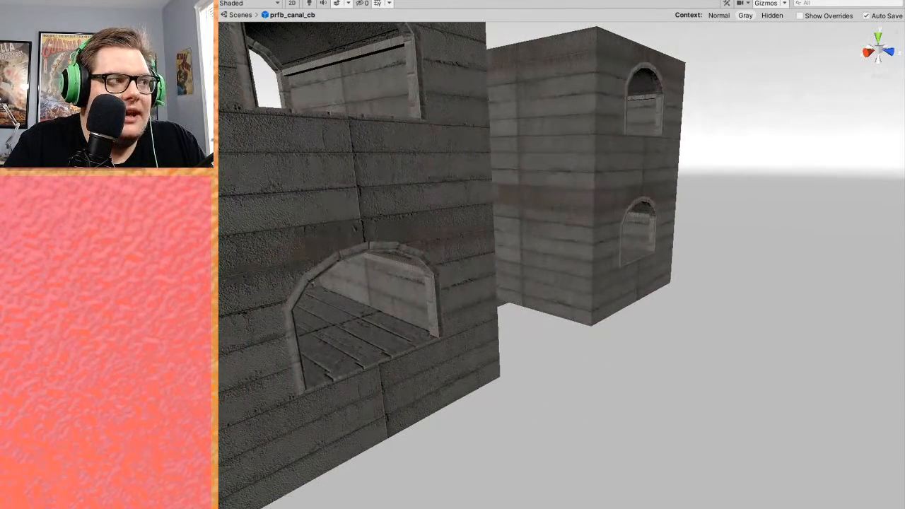
- Place a rock cave transition piece in front of the lower arch and rotate it by 90 degrees
left_click_drag(214, 401, 535, 393)
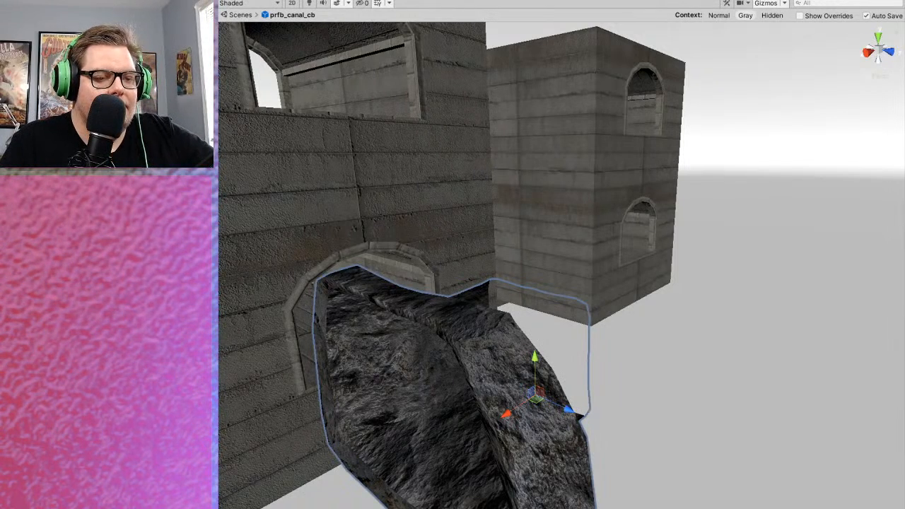
type("90")
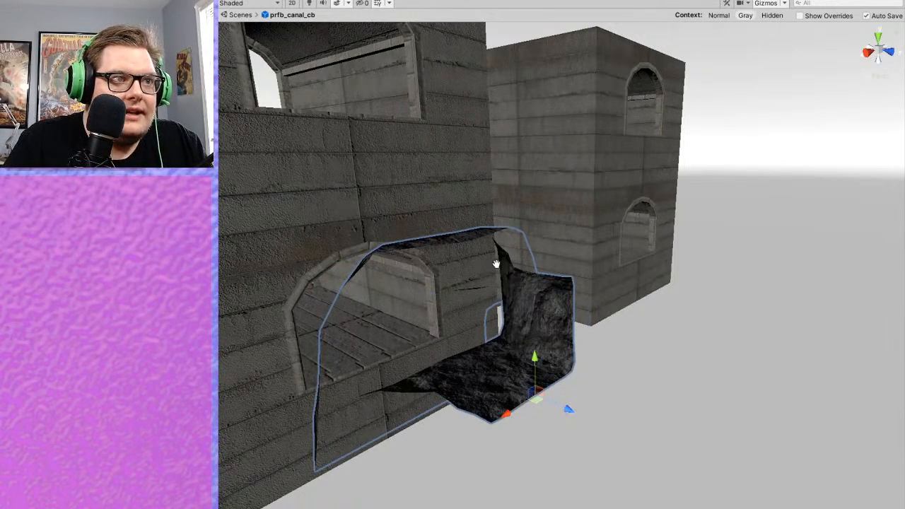
middle_click_drag(497, 264, 456, 262)
scroll(419, 302, "up", 3)
middle_click_drag(420, 302, 517, 300)
right_click_drag(517, 300, 554, 309)
- Move the rock transition piece sideways and up to the wall, in line with the lower arch opening
left_click_drag(604, 351, 471, 349)
middle_click_drag(469, 263, 532, 252)
scroll(553, 286, "up", 3)
middle_click_drag(559, 297, 570, 343)
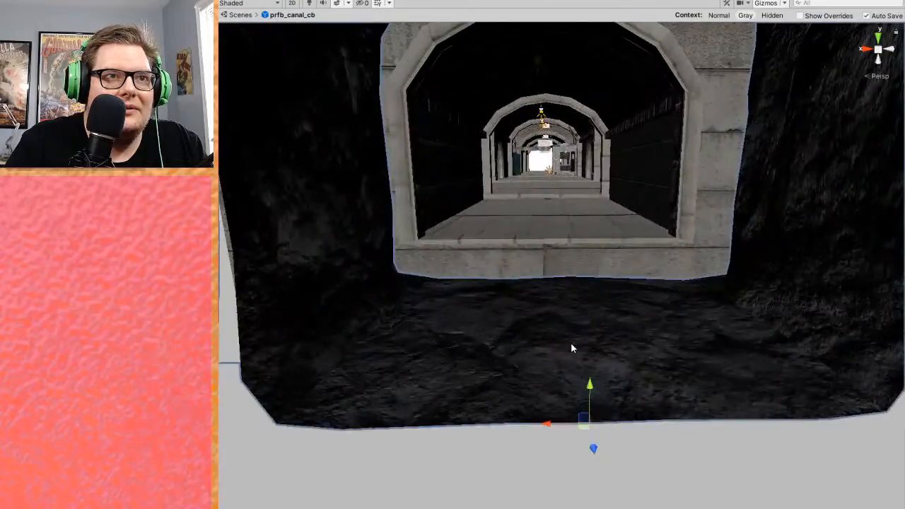
middle_click_drag(495, 249, 543, 313)
right_click_drag(543, 313, 646, 377)
left_click_drag(595, 503, 479, 392)
right_click_drag(504, 332, 636, 441)
middle_click_drag(576, 444, 531, 443)
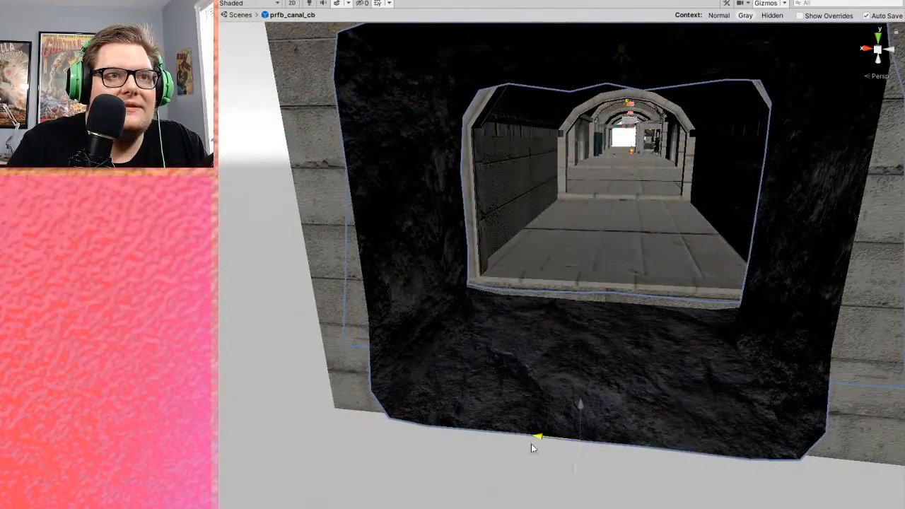
- Adjust the rock transition piece's height to match its floor with the concrete tunnel floor
left_click_drag(579, 417, 578, 383)
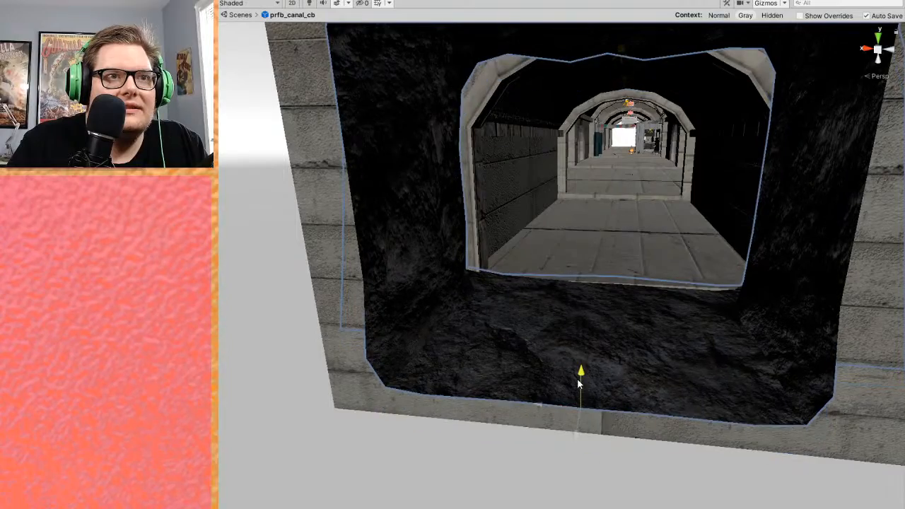
right_click_drag(593, 382, 587, 428)
mouse_move(492, 298)
left_mouse_down()
mouse_move(516, 340)
mouse_move(492, 314)
left_mouse_up()
scroll(590, 366, "down", 4)
middle_click_drag(590, 366, 621, 415)
scroll(550, 394, "down", 2)
scroll(621, 415, "up", 4)
- Shift the rock transition piece outward from the tunnel until the full concrete arch frame is exposed
middle_click_drag(495, 367, 749, 506)
right_click_drag(638, 311, 570, 255)
left_click(570, 255)
middle_click_drag(635, 297, 427, 306)
left_click(492, 397)
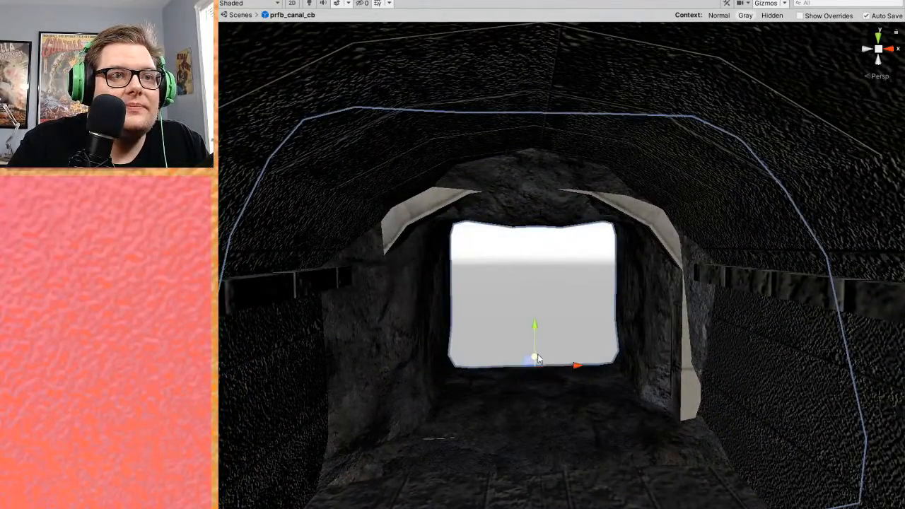
scroll(534, 350, "down", 3)
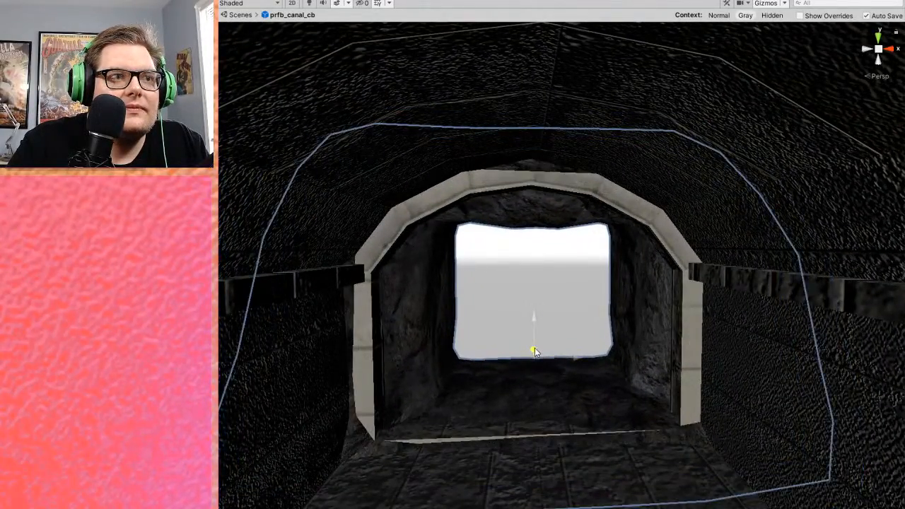
scroll(551, 304, "up", 4)
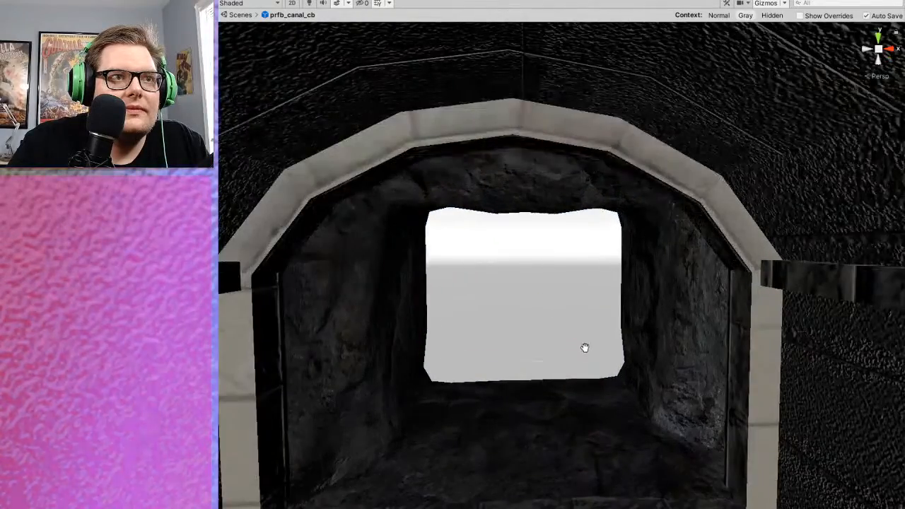
- Inspect the rock transition piece from outside, beside the end wall
scroll(576, 276, "down", 6)
right_click_drag(414, 394, 716, 381)
scroll(716, 381, "down", 3)
right_click_drag(620, 372, 543, 420)
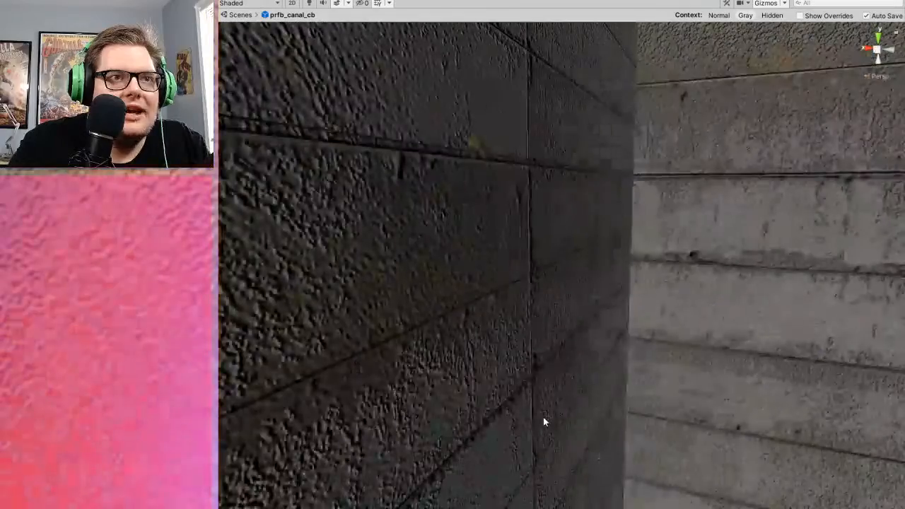
scroll(543, 420, "down", 4)
middle_click_drag(544, 420, 758, 352)
scroll(758, 352, "down", 4)
middle_click_drag(578, 367, 500, 373)
right_click_drag(499, 374, 525, 408)
scroll(525, 408, "down", 3)
middle_click_drag(526, 408, 434, 388)
scroll(488, 390, "down", 1)
right_click_drag(434, 388, 394, 386)
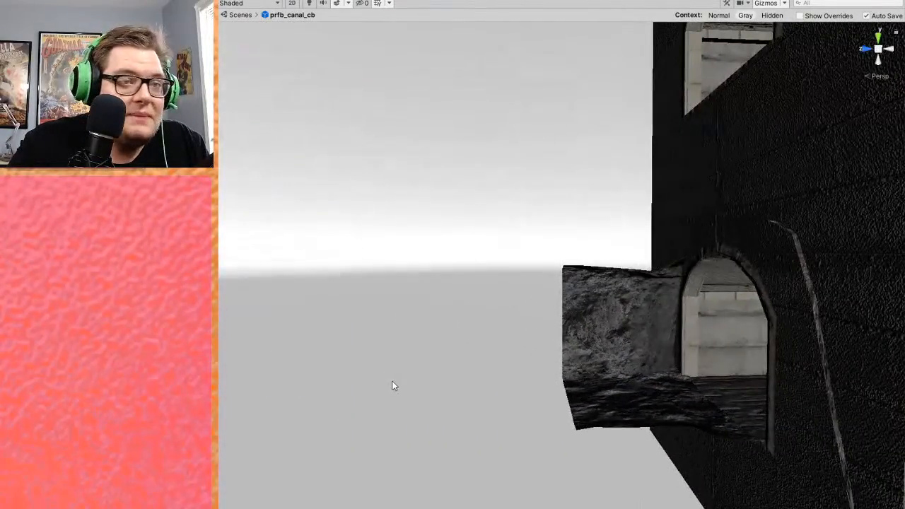
middle_click_drag(659, 393, 824, 400)
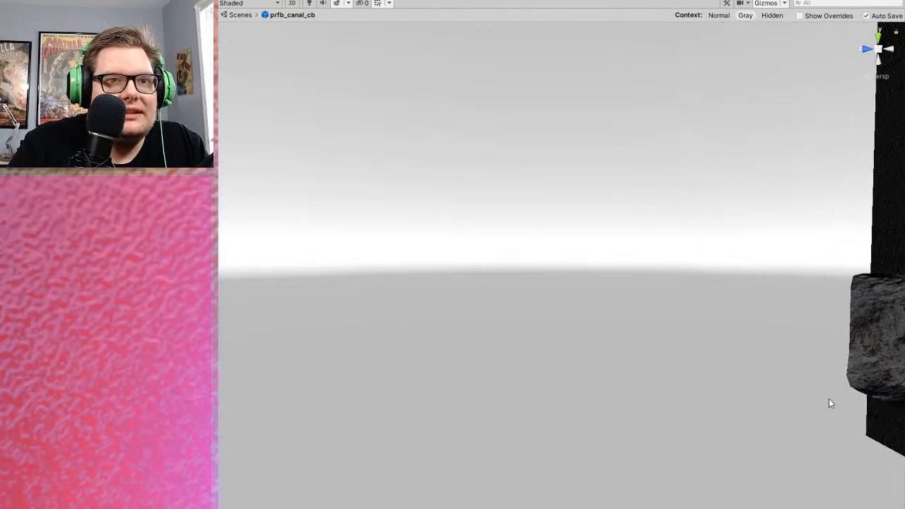
right_click_drag(825, 399, 715, 380)
middle_click_drag(715, 380, 374, 333)
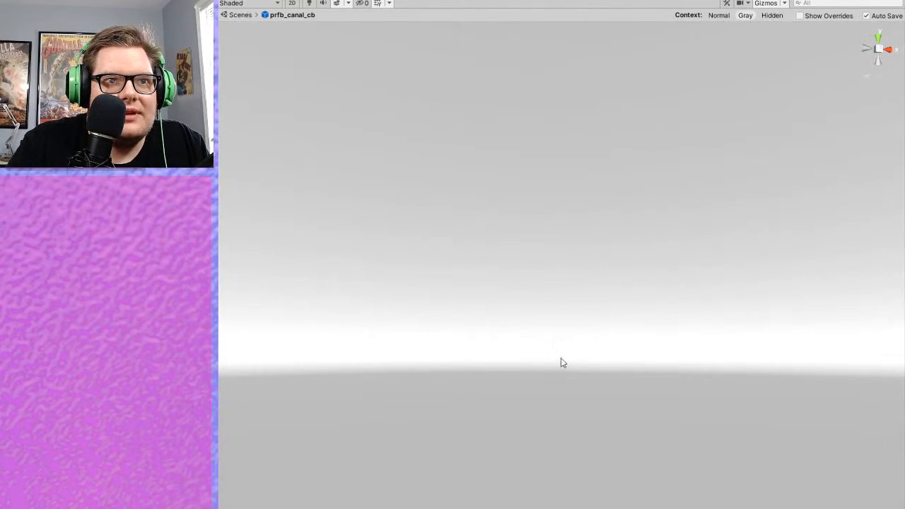
- Examine the rock opening from within the concrete tunnel and check its fit at the lower arch
right_click_drag(570, 367, 622, 403)
right_click_drag(731, 337, 658, 345)
scroll(658, 346, "down", 5)
middle_click_drag(664, 346, 721, 354)
right_click_drag(721, 354, 601, 386)
scroll(601, 385, "down", 4)
middle_click_drag(601, 385, 612, 393)
right_click_drag(612, 394, 552, 399)
middle_click_drag(551, 399, 582, 402)
scroll(577, 407, "down", 4)
middle_click_drag(639, 408, 556, 404)
scroll(517, 397, "down", 4)
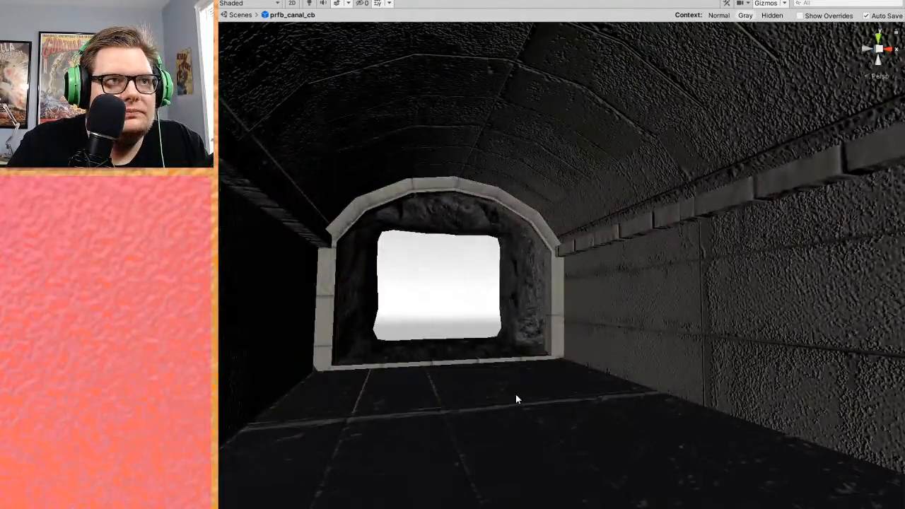
middle_click_drag(453, 396, 497, 394)
right_click_drag(497, 394, 573, 394)
middle_click_drag(573, 394, 657, 394)
scroll(657, 394, "down", 5)
right_click_drag(658, 393, 749, 398)
middle_click_drag(640, 401, 679, 402)
right_click_drag(560, 320, 556, 346)
middle_click_drag(556, 343, 530, 353)
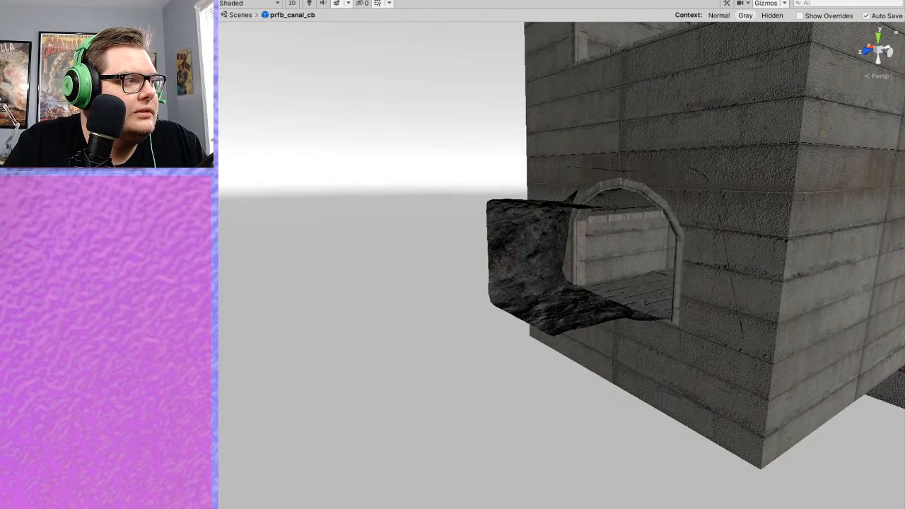
- Add a timber-framed mine tunnel section with rails near the rock piece and rotate it by 90 degrees
left_click_drag(364, 506, 416, 406)
scroll(416, 405, "up", 4)
middle_click_drag(416, 405, 442, 262)
scroll(382, 409, "up", 3)
scroll(359, 396, "down", 3)
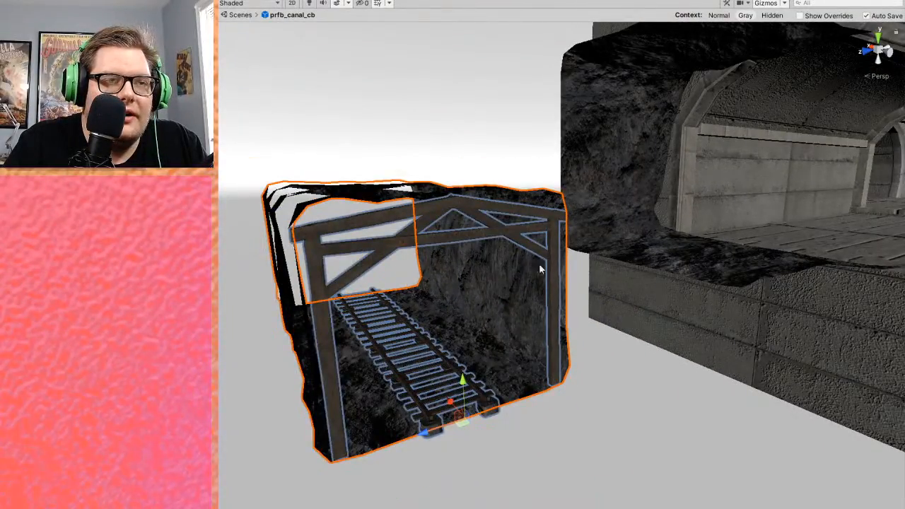
scroll(580, 339, "down", 3)
middle_click_drag(579, 340, 658, 362)
scroll(594, 355, "up", 3)
right_click_drag(657, 362, 641, 343)
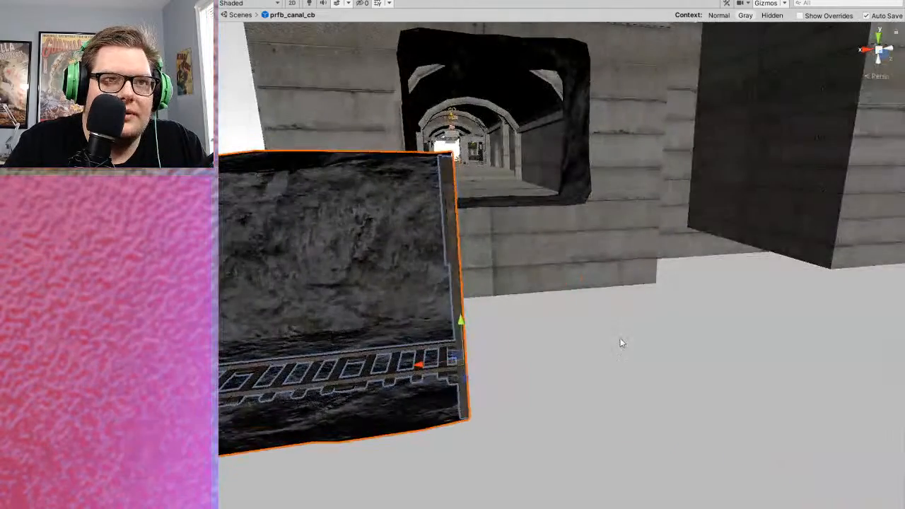
scroll(622, 349, "down", 4)
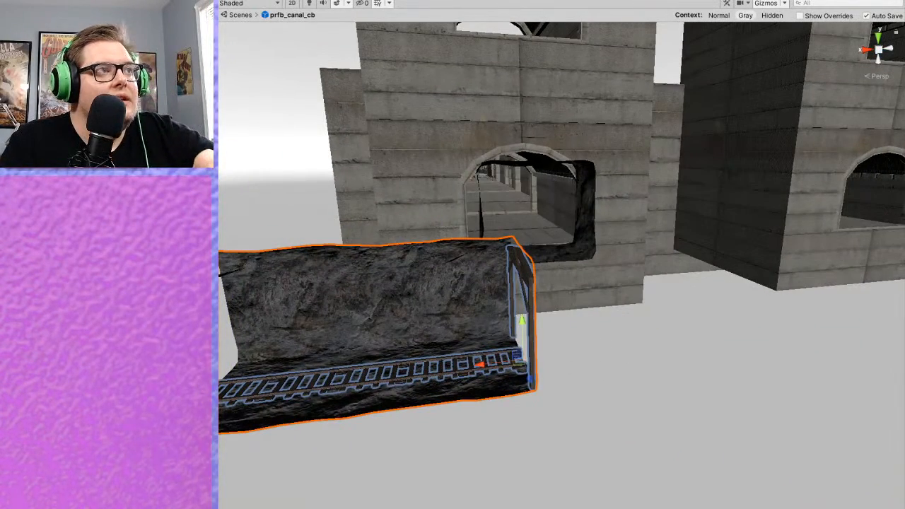
type("90")
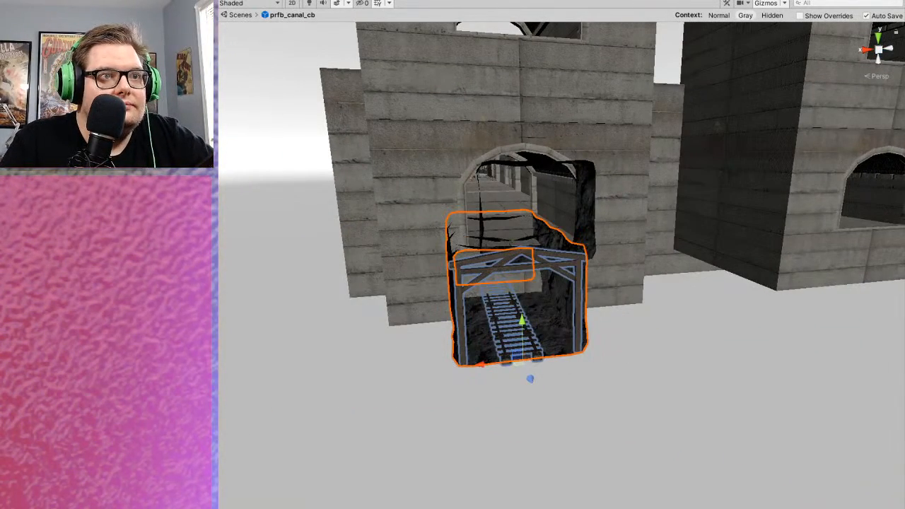
- Raise the railed mine section and move it sideways into line with the rock transition piece
middle_click_drag(656, 344, 636, 316)
left_click_drag(510, 349, 536, 379)
scroll(575, 376, "up", 3)
middle_click_drag(579, 371, 567, 345)
left_click_drag(448, 281, 443, 177)
middle_click_drag(593, 269, 545, 265)
left_click_drag(441, 442, 504, 433)
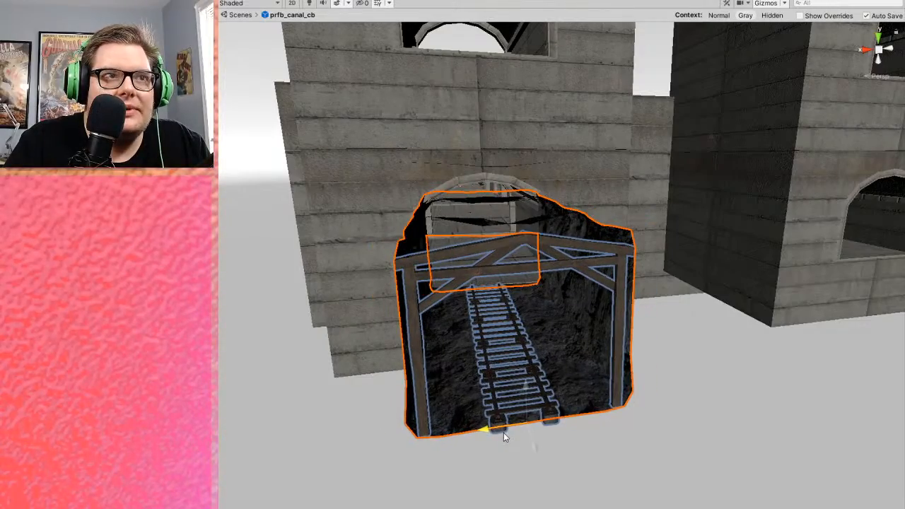
scroll(590, 397, "up", 6)
scroll(596, 388, "up", 3)
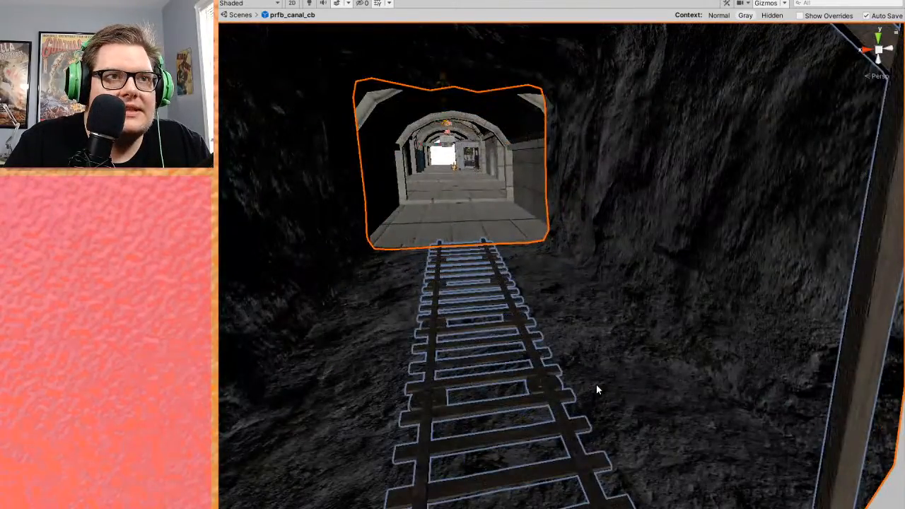
- Slide the railed mine section outward along Z to the outer end of the rock transition piece
scroll(485, 272, "down", 4)
middle_click_drag(493, 247, 481, 321)
left_click_drag(481, 321, 558, 374, "alt")
scroll(558, 374, "up", 4)
scroll(561, 374, "up", 4)
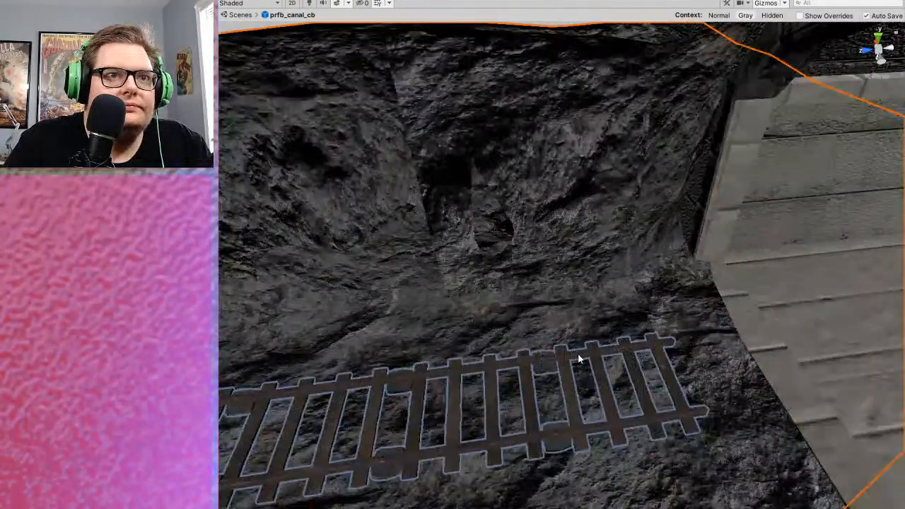
scroll(594, 356, "down", 2)
left_click_drag(618, 355, 562, 337, "alt")
scroll(562, 337, "up", 3)
scroll(561, 333, "down", 3)
middle_click_drag(561, 334, 568, 317)
left_click_drag(464, 127, 424, 105)
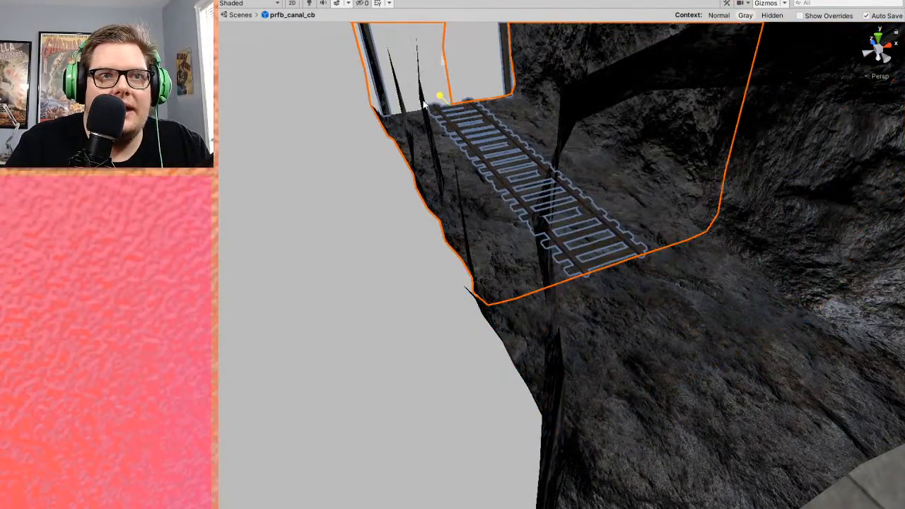
- Fine-tune the railed mine section's position to close its seam with the rock transition piece
left_click_drag(574, 273, 535, 254, "alt")
scroll(564, 280, "up", 3)
scroll(534, 254, "up", 2)
middle_click_drag(534, 254, 550, 266)
left_click_drag(550, 266, 520, 268, "alt")
scroll(519, 277, "down", 3)
right_click_drag(520, 268, 509, 263)
left_click_drag(603, 206, 599, 205)
left_click(588, 185)
- Examine the connected mine entrance from inside the rock passage and from deeper in the concrete tunnel
middle_click_drag(542, 287, 537, 264)
right_click_drag(537, 265, 536, 162)
scroll(556, 248, "up", 6)
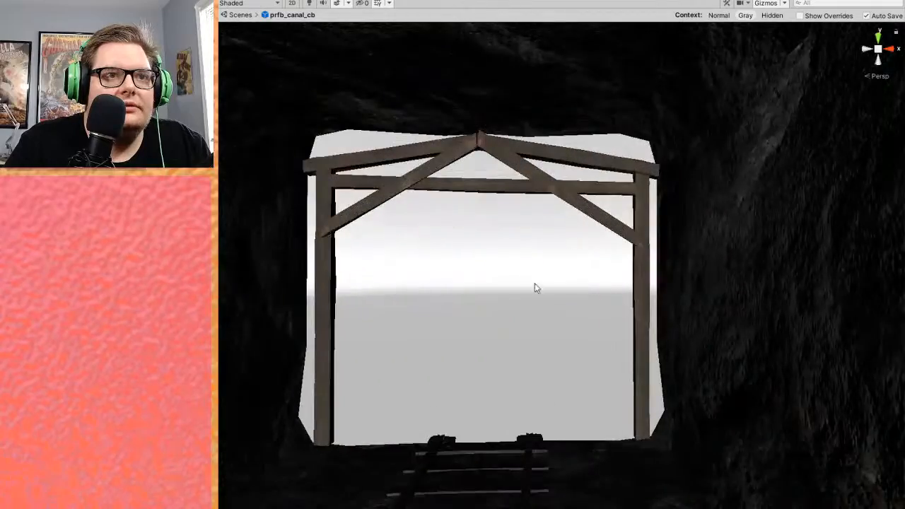
right_click_drag(540, 283, 598, 323)
scroll(599, 323, "down", 3)
middle_click_drag(599, 323, 638, 319)
right_click_drag(639, 319, 697, 325)
scroll(608, 345, "down", 3)
right_click_drag(608, 345, 671, 323)
scroll(641, 339, "down", 3)
mouse_move(641, 340)
middle_mouse_down()
mouse_move(717, 340)
mouse_move(647, 344)
middle_mouse_up()
scroll(714, 338, "up", 2)
right_click_drag(647, 344, 777, 359)
middle_click_drag(597, 377, 677, 367)
scroll(677, 366, "up", 6)
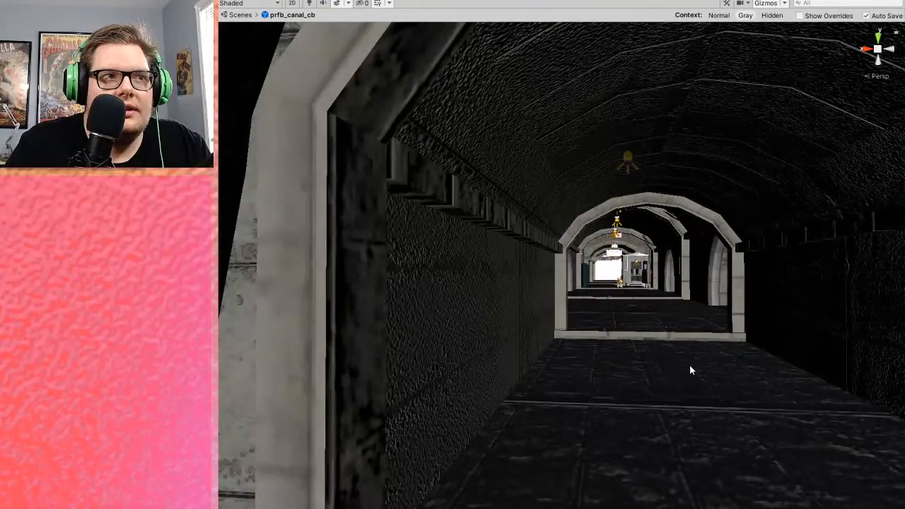
left_click_drag(691, 369, 391, 354, "alt")
scroll(457, 358, "down", 2)
scroll(458, 361, "down", 10)
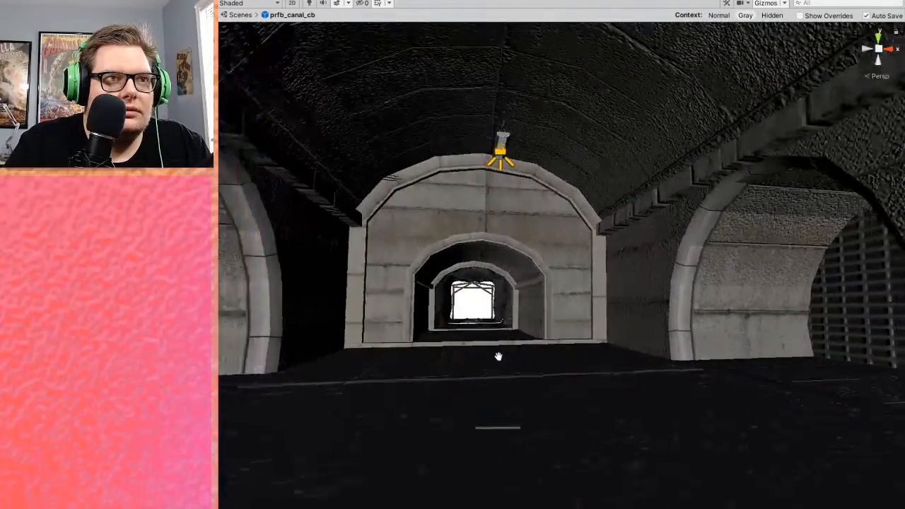
left_click_drag(499, 357, 640, 422, "alt")
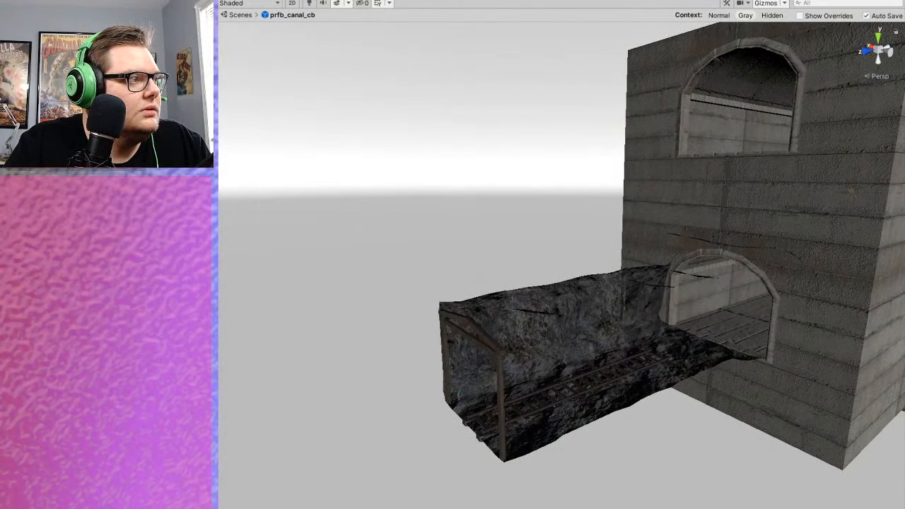
- Add another railed rock tunnel section beyond the timber frame and rotate it by 90 degrees
scroll(421, 380, "down", 2)
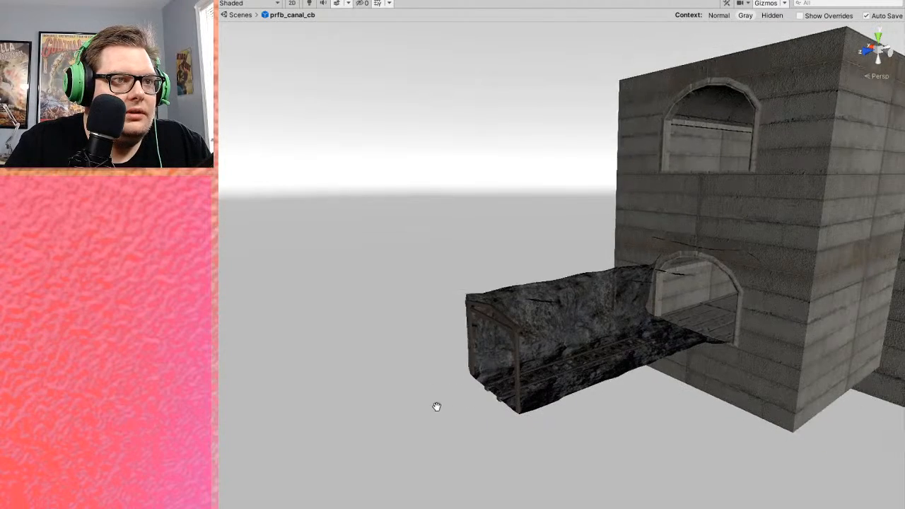
left_click_drag(395, 505, 413, 408)
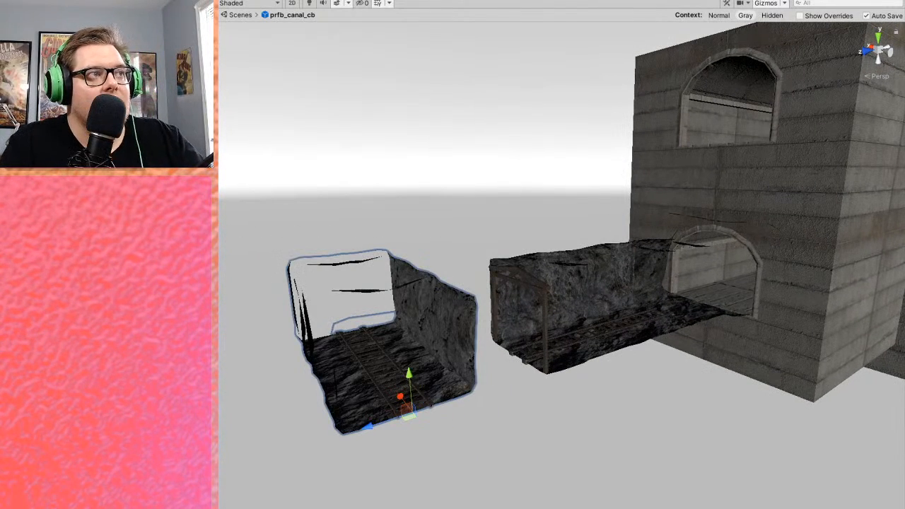
type("90")
middle_click_drag(650, 422, 554, 361)
right_click_drag(518, 381, 464, 356)
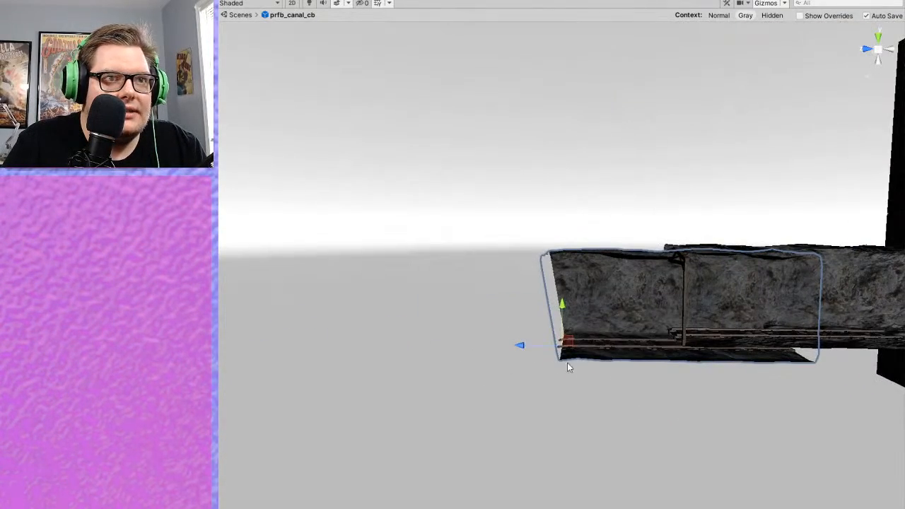
middle_click_drag(611, 379, 592, 372)
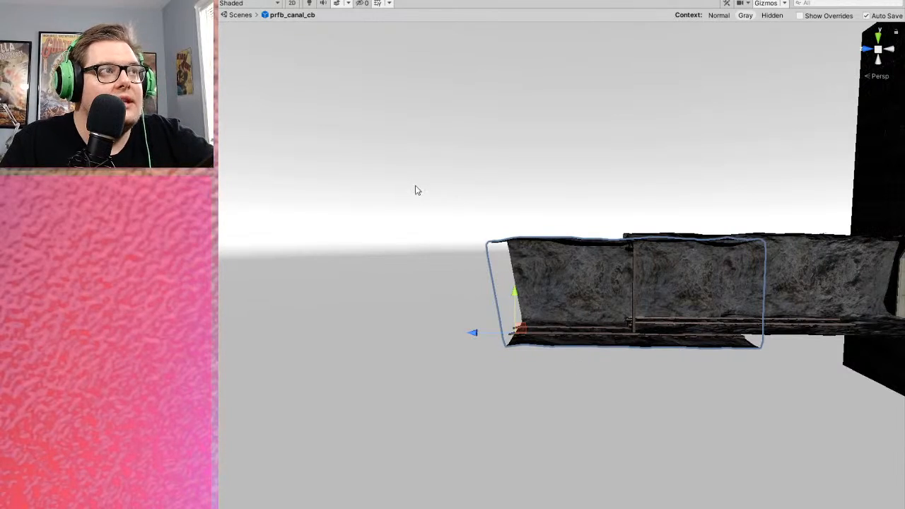
- Rotate the added rock section to -90 degrees and move it against the timber frame, matching the neighbouring section's height
type("-90")
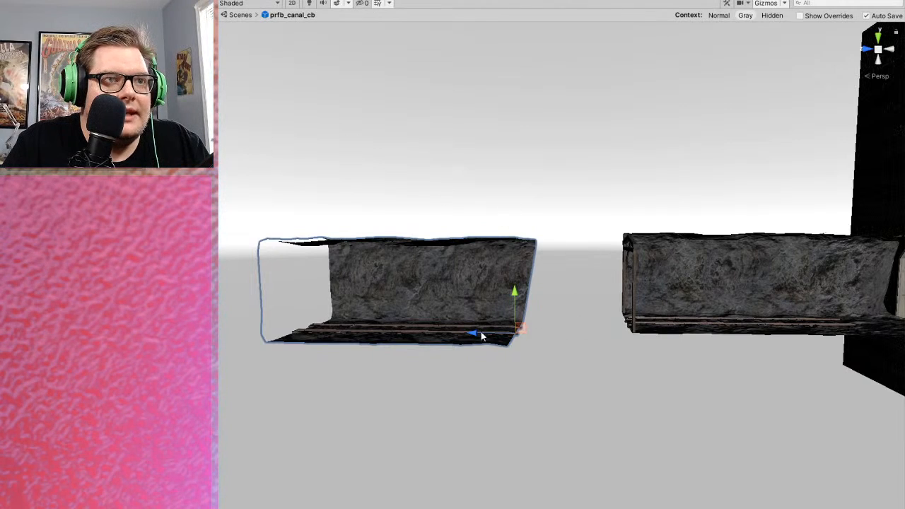
left_click_drag(472, 335, 574, 344)
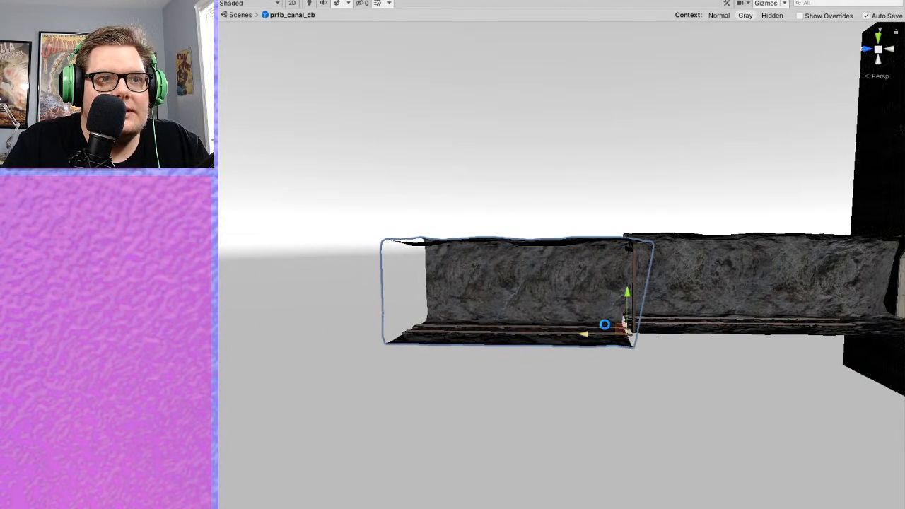
left_click_drag(630, 295, 630, 283)
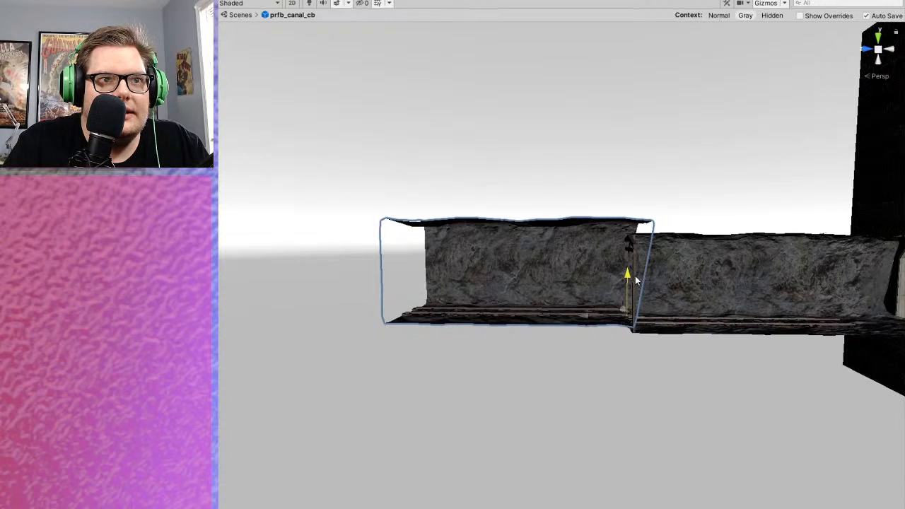
scroll(686, 353, "up", 5)
scroll(679, 353, "down", 1)
middle_click_drag(670, 355, 555, 354)
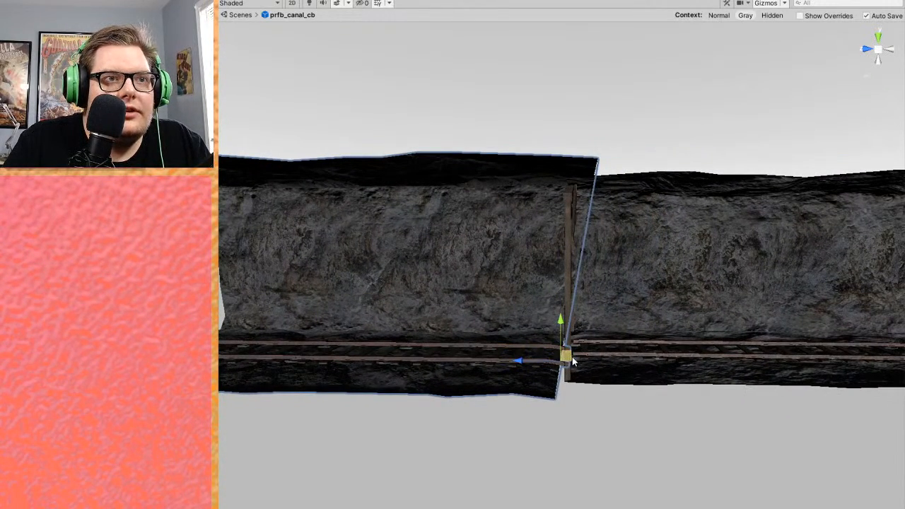
left_click_drag(574, 359, 593, 360)
- Examine the seam between the two railed rock sections at the timber frame
right_click_drag(632, 359, 583, 410)
left_click_drag(599, 449, 647, 452)
right_click_drag(594, 362, 689, 311)
middle_click_drag(690, 311, 628, 351)
scroll(642, 358, "down", 5)
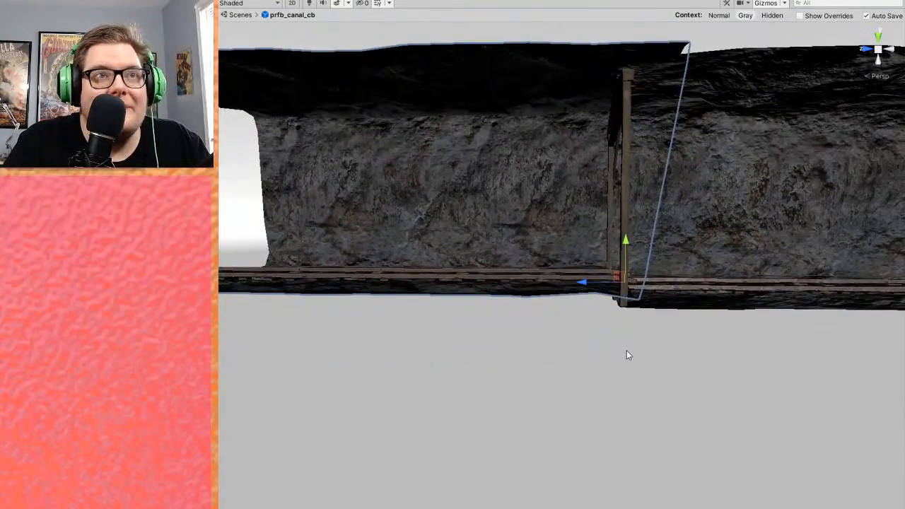
scroll(563, 336, "down", 5)
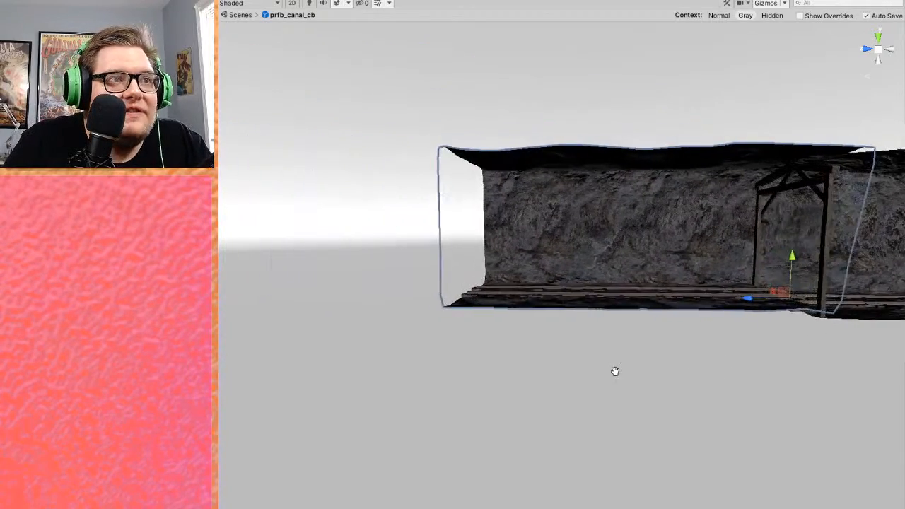
scroll(619, 376, "up", 4)
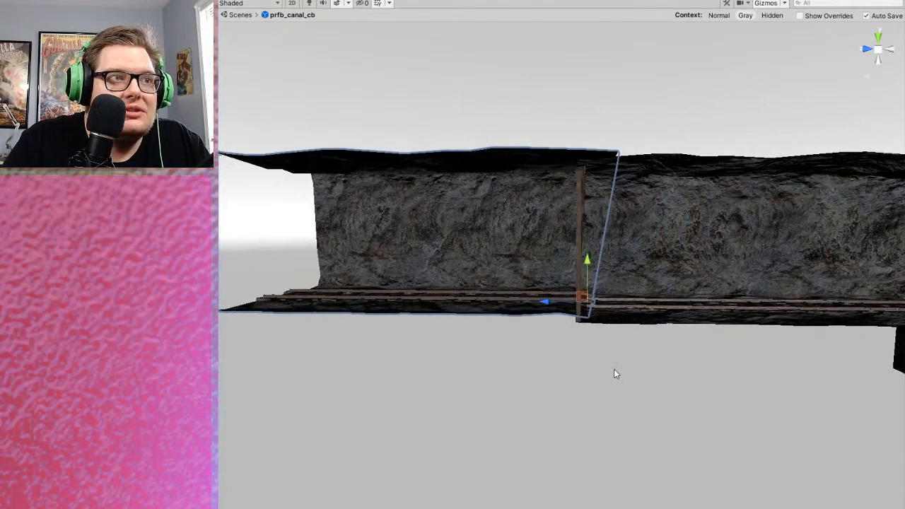
scroll(580, 357, "up", 1)
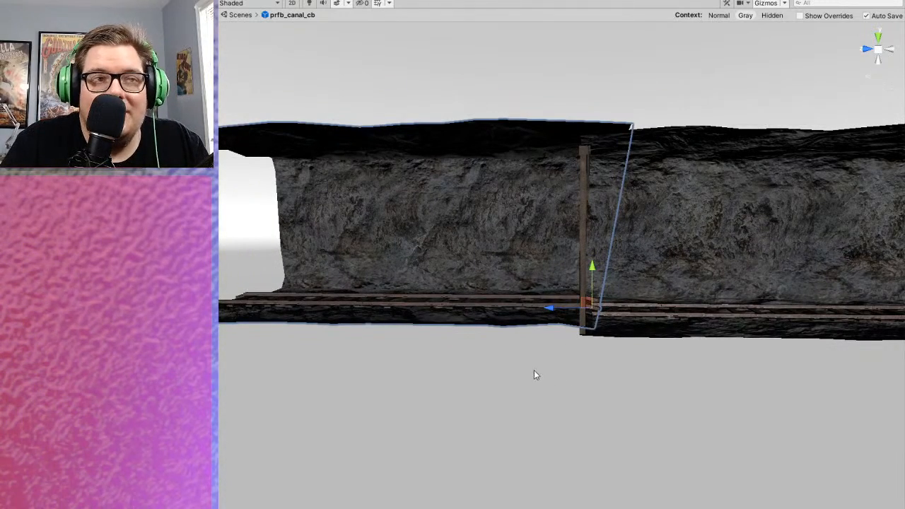
- Tilt the outer rock section downward away from the timber frame and adjust its position to join the rails
scroll(534, 370, "down", 1)
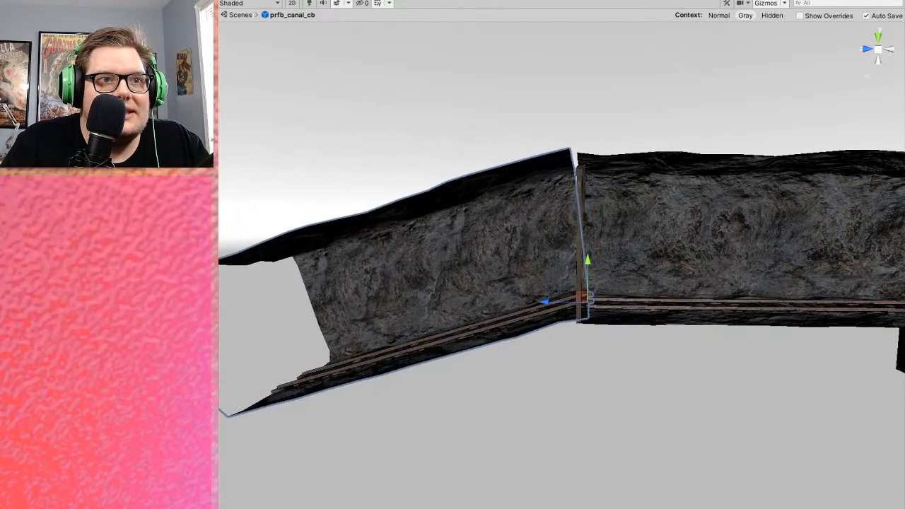
scroll(531, 314, "up", 5)
middle_click_drag(547, 345, 524, 348)
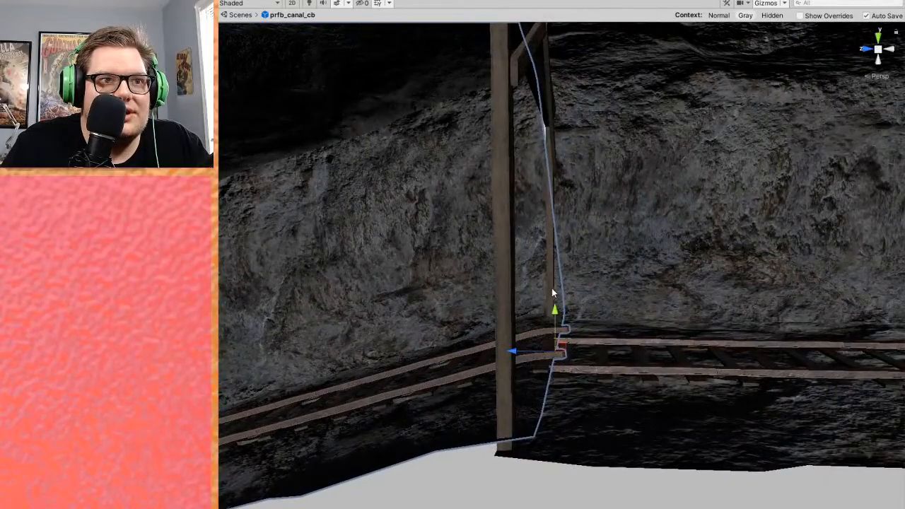
left_click_drag(556, 305, 560, 314)
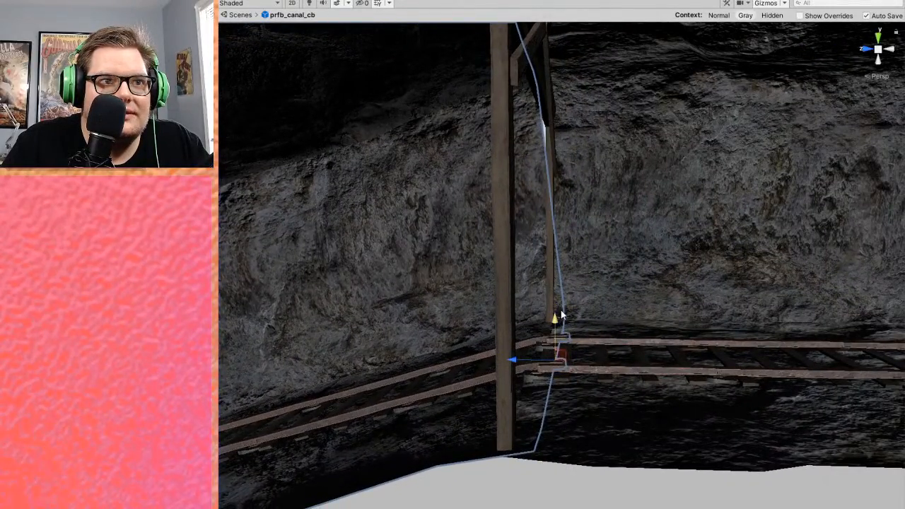
right_click_drag(603, 367, 538, 413)
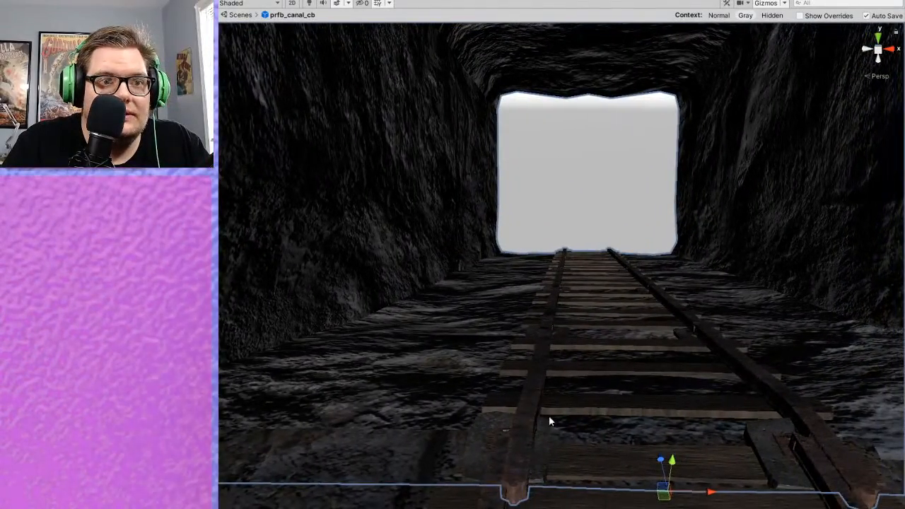
left_click_drag(662, 495, 634, 441)
left_click_drag(644, 408, 644, 415)
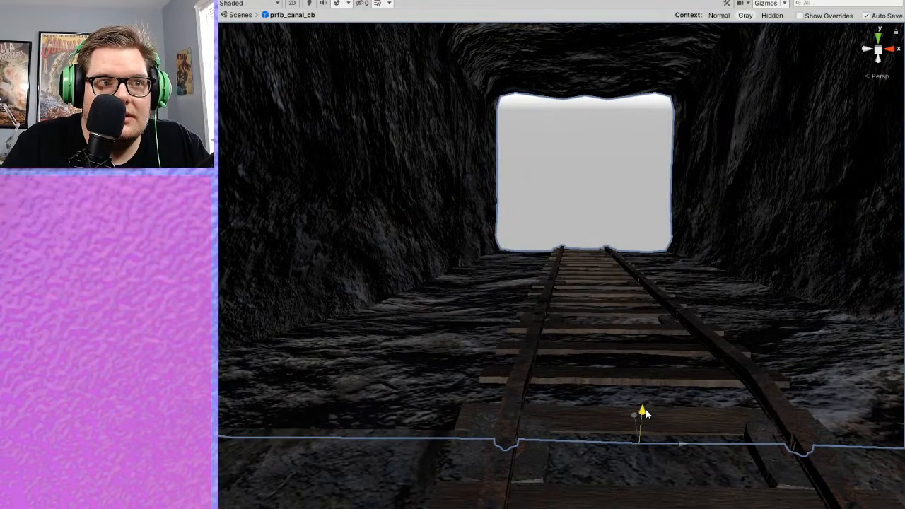
left_click_drag(646, 409, 646, 408)
- Examine the tilted section's joint with the timber frame, checking walls, ceiling and rails from the side
left_click(573, 177)
right_click_drag(446, 286, 543, 266)
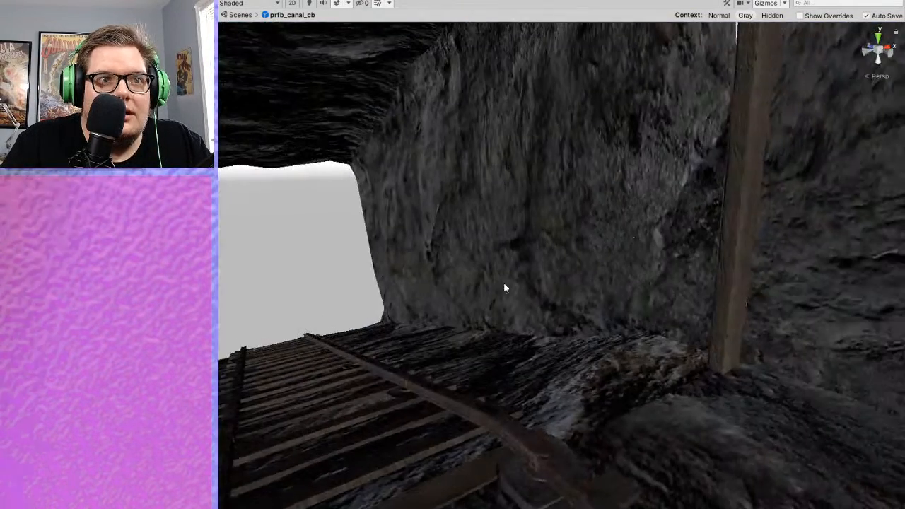
scroll(495, 318, "down", 5)
scroll(437, 389, "down", 3)
left_click_drag(439, 393, 485, 372, "alt")
middle_click_drag(485, 372, 508, 377)
scroll(513, 376, "up", 2)
scroll(504, 377, "down", 2)
scroll(504, 378, "up", 2)
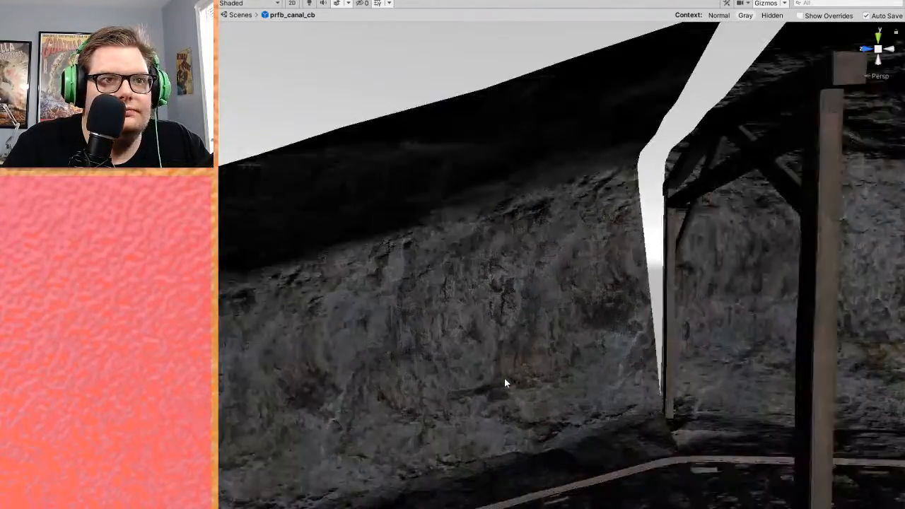
scroll(504, 378, "down", 1)
scroll(492, 374, "down", 2)
scroll(487, 368, "up", 3)
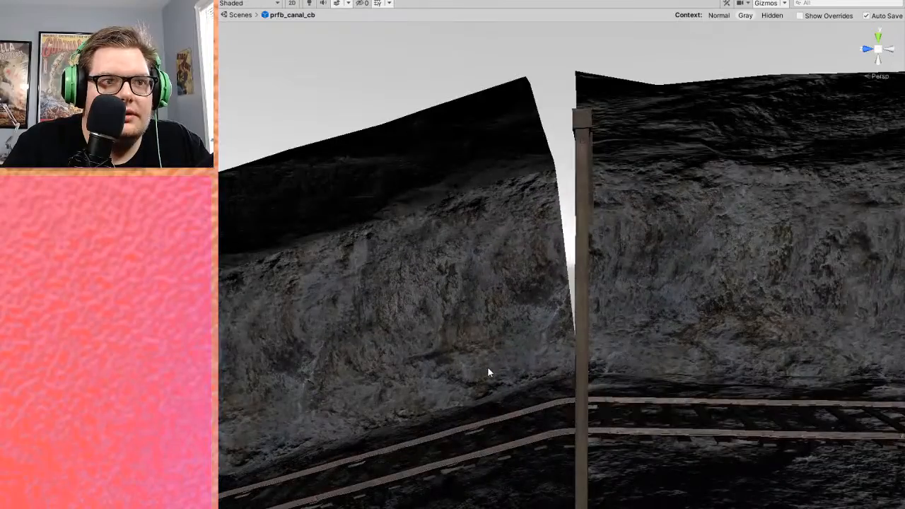
- Look back through the timber frame toward the concrete tunnel from inside the tilted section
scroll(564, 341, "down", 2)
middle_click_drag(563, 344, 560, 400)
left_click_drag(560, 402, 631, 393, "alt")
scroll(606, 427, "up", 2)
middle_click_drag(631, 393, 635, 394)
left_click_drag(635, 395, 719, 315, "alt")
scroll(718, 315, "down", 2)
middle_click_drag(718, 315, 531, 317)
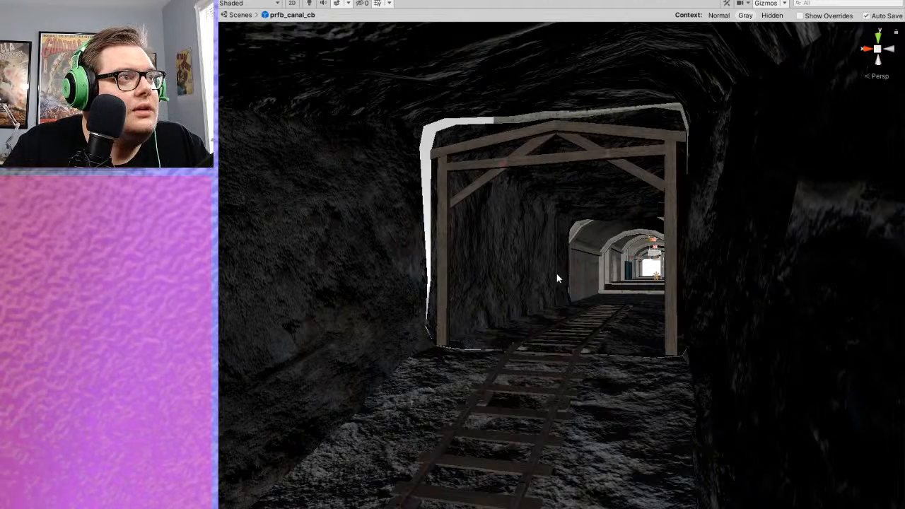
- Delete the tilted rock section beyond the timber frame
scroll(558, 279, "down", 5)
middle_click_drag(558, 279, 478, 313)
left_click_drag(479, 313, 354, 386, "alt")
scroll(504, 359, "down", 3)
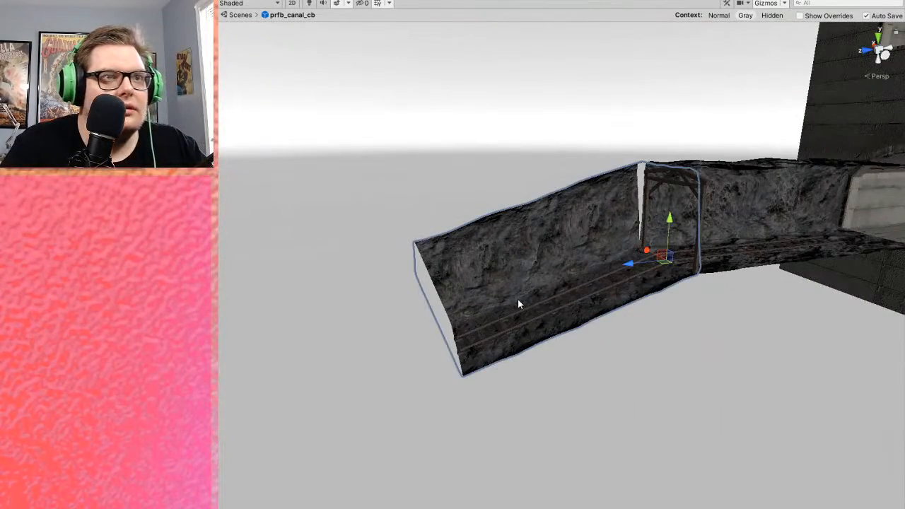
key("Delete")
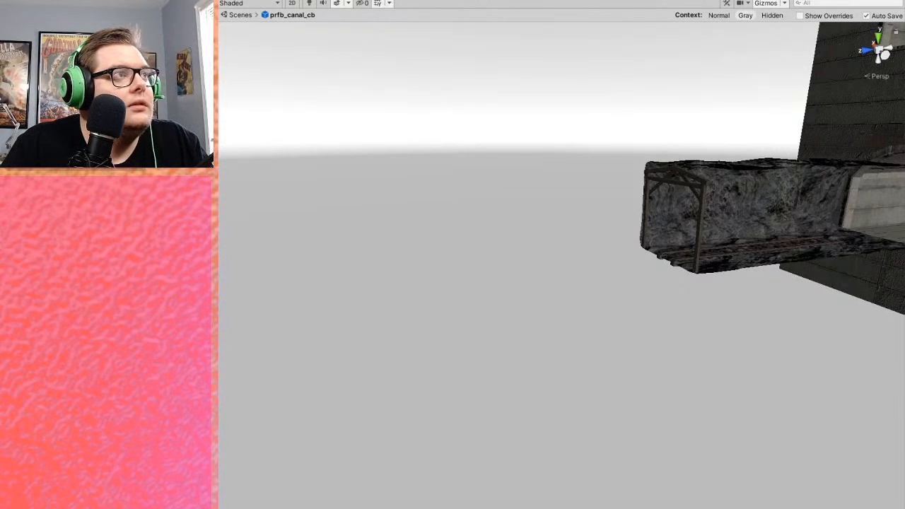
- Place a new railed rock section beyond the timber frame and rotate it by -90 degrees
left_click_drag(558, 505, 558, 328)
middle_click_drag(593, 346, 467, 380)
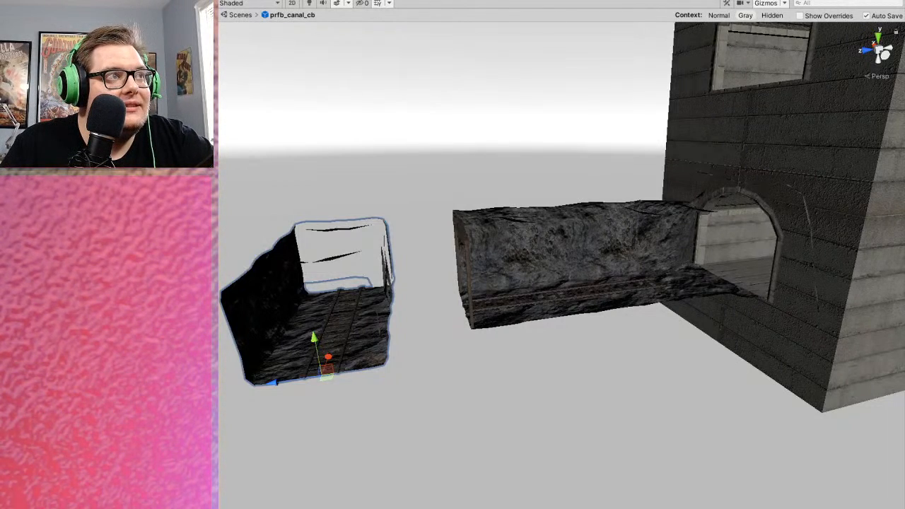
type("-90")
- Move the new section up to the timber frame and adjust its height to the existing rails
scroll(409, 216, "down", 3)
middle_click_drag(409, 215, 460, 192)
left_click_drag(485, 308, 577, 276)
scroll(650, 307, "up", 6)
middle_click_drag(651, 309, 621, 315)
scroll(584, 321, "down", 2)
left_click_drag(576, 281, 581, 304)
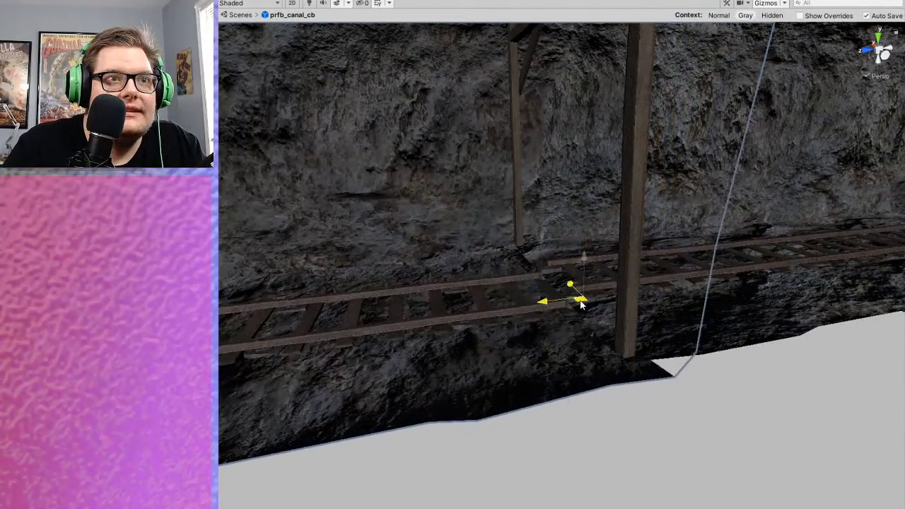
left_click_drag(584, 256, 585, 236)
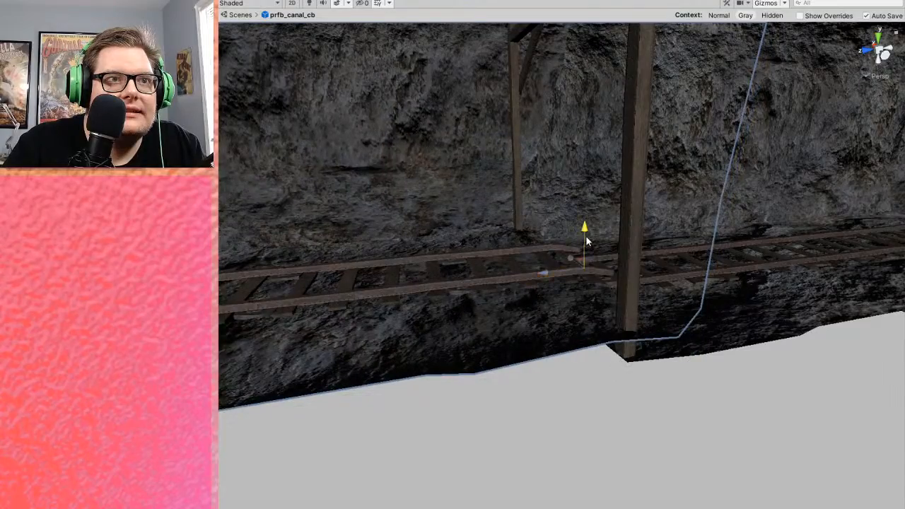
- Tilt the new section downward away from the timber frame and adjust its Z position and height at the joint
key("d")
right_click_drag(624, 314, 535, 319)
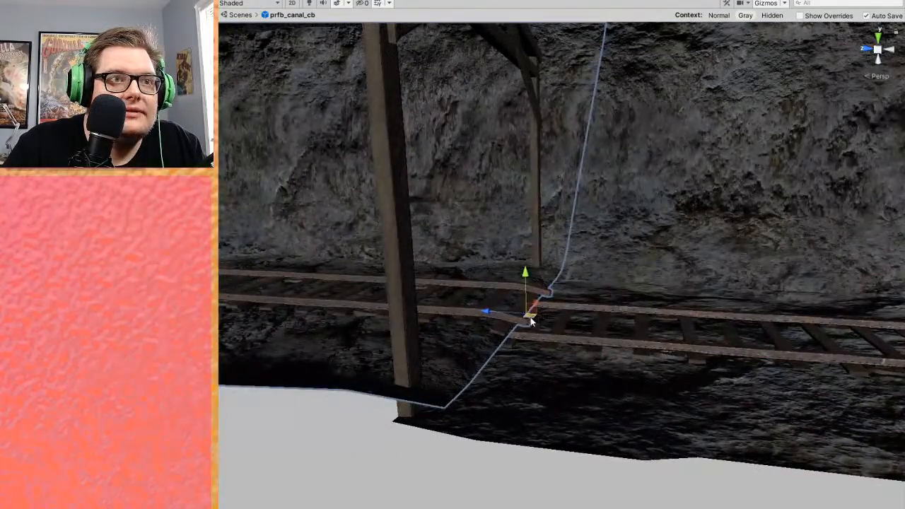
left_click_drag(496, 315, 485, 315)
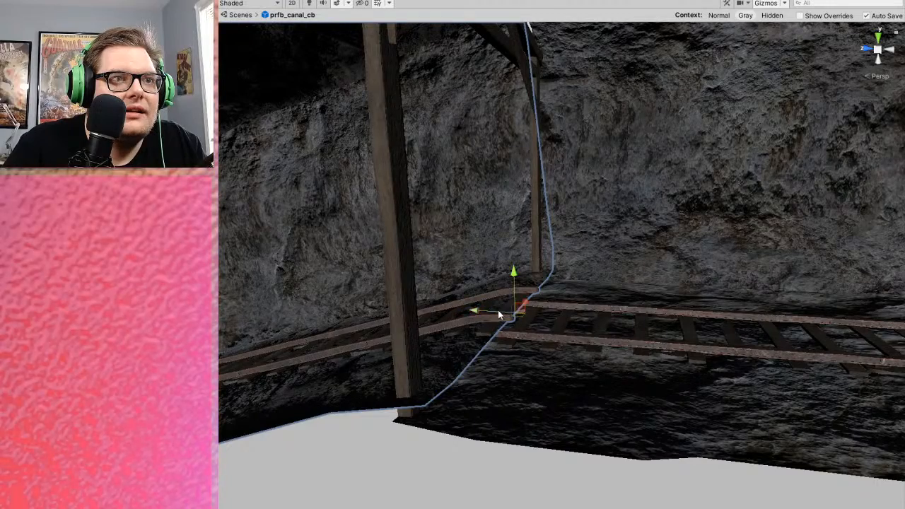
left_click_drag(513, 275, 519, 287)
- Examine the sloped joint around the timber frame from several angles
right_click_drag(574, 370, 388, 366)
middle_click_drag(622, 349, 574, 360)
left_click_drag(574, 360, 576, 360)
middle_click_drag(536, 381, 616, 395)
left_click_drag(619, 401, 694, 375, "alt")
middle_click_drag(612, 368, 686, 382)
right_click_drag(685, 382, 777, 379)
middle_click_drag(584, 374, 680, 365)
scroll(561, 367, "down", 2)
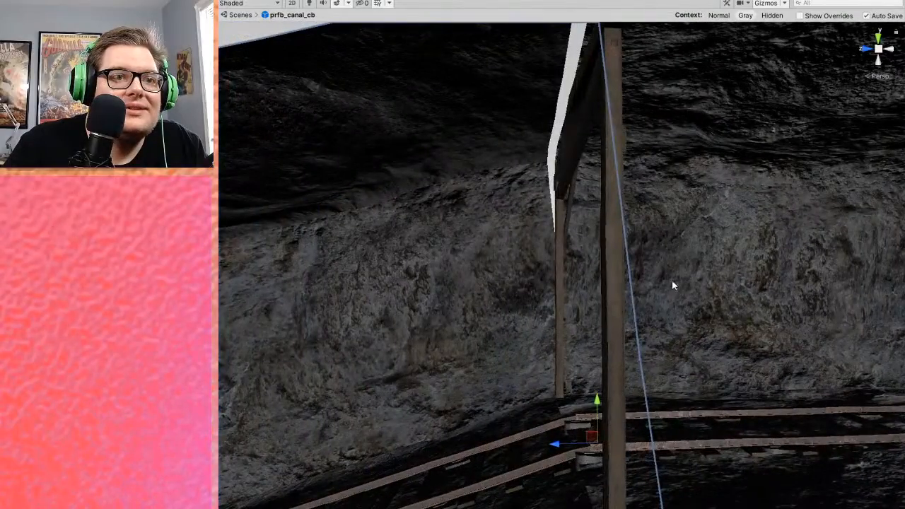
- Slide the sloped section along Z so its rail ends meet the rails of the level section
middle_click_drag(652, 434, 650, 410)
scroll(624, 440, "up", 3)
middle_click_drag(625, 462, 613, 349)
scroll(642, 434, "up", 4)
scroll(636, 357, "down", 3)
scroll(634, 359, "up", 3)
scroll(623, 343, "down", 2)
scroll(613, 349, "down", 1)
scroll(609, 368, "up", 1)
left_click_drag(549, 381, 485, 379)
scroll(622, 391, "up", 3)
scroll(624, 393, "down", 2)
right_click_drag(623, 398, 552, 476)
middle_click_drag(642, 428, 602, 424)
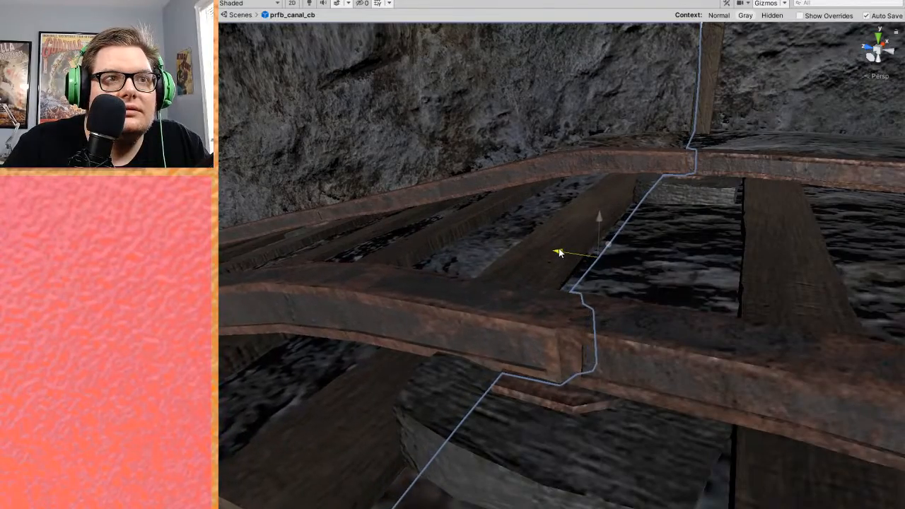
- Raise the sloped section slightly to line up its rails with the level section
scroll(665, 289, "down", 4)
left_click_drag(667, 289, 667, 208, "alt")
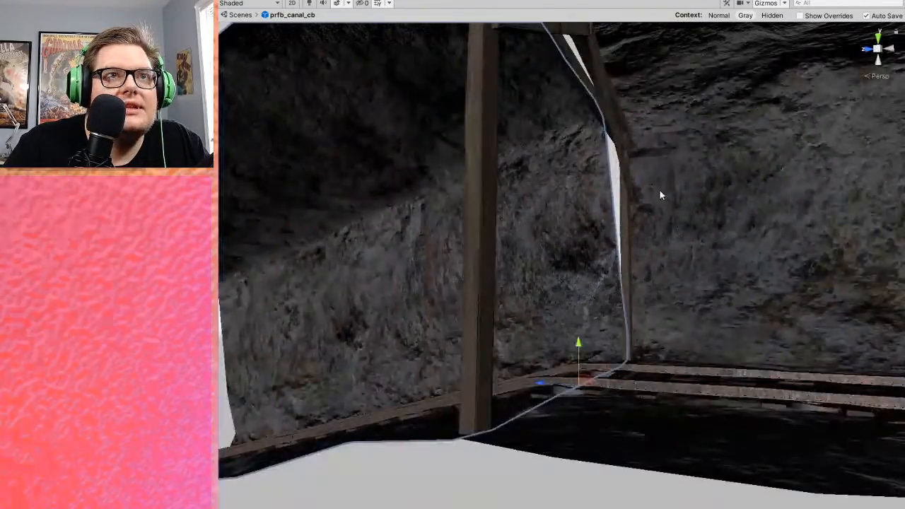
left_click(613, 171)
right_click_drag(600, 178, 505, 288)
left_click(484, 304)
scroll(505, 289, "up", 3)
middle_click_drag(505, 289, 520, 278)
left_click_drag(413, 207, 414, 202)
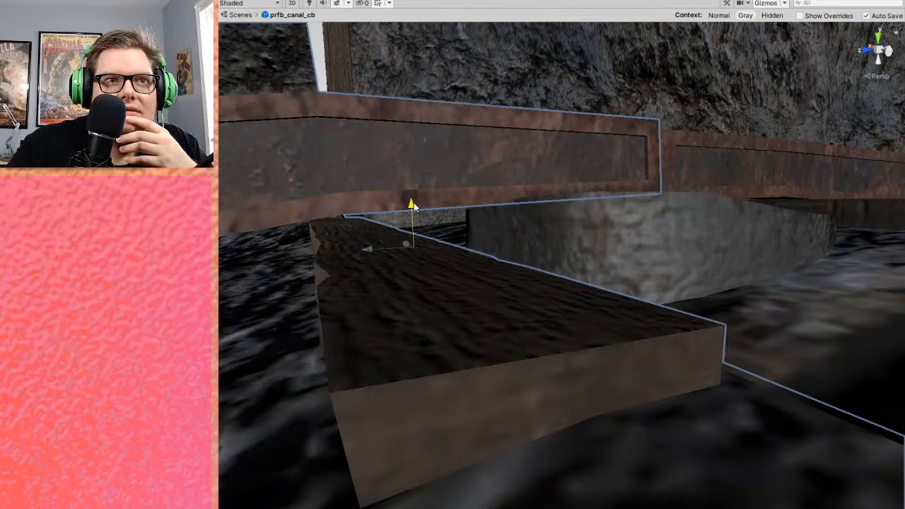
- Examine the aligned rails and the sloped passage through the timber frame from inside the mine tunnel
scroll(585, 277, "down", 6)
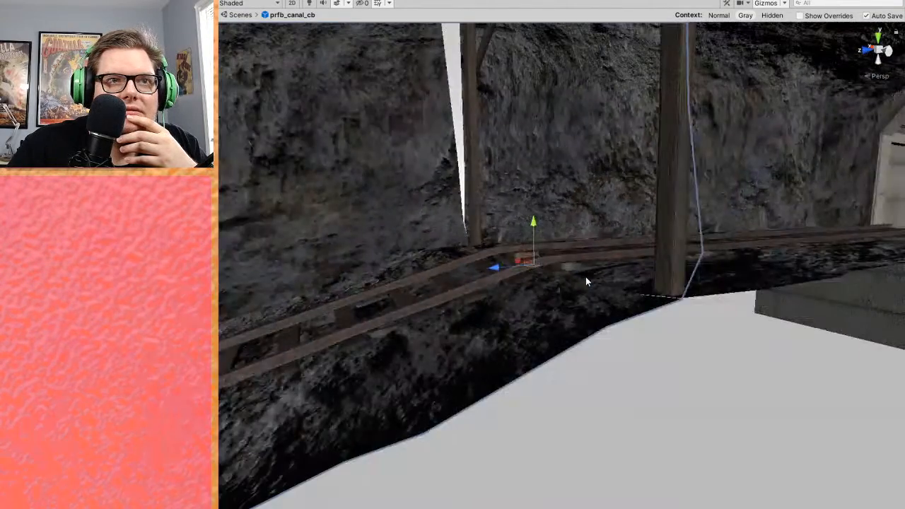
right_click_drag(645, 324, 560, 327)
middle_click_drag(560, 327, 599, 317)
right_click_drag(599, 317, 664, 279)
scroll(598, 285, "down", 3)
middle_click_drag(664, 279, 626, 289)
scroll(594, 274, "up", 4)
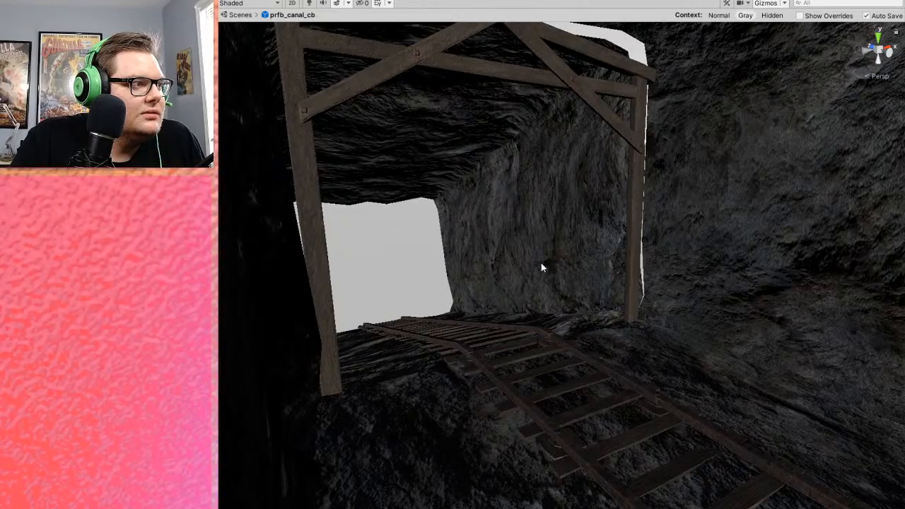
scroll(541, 262, "up", 1)
middle_click_drag(552, 269, 606, 315)
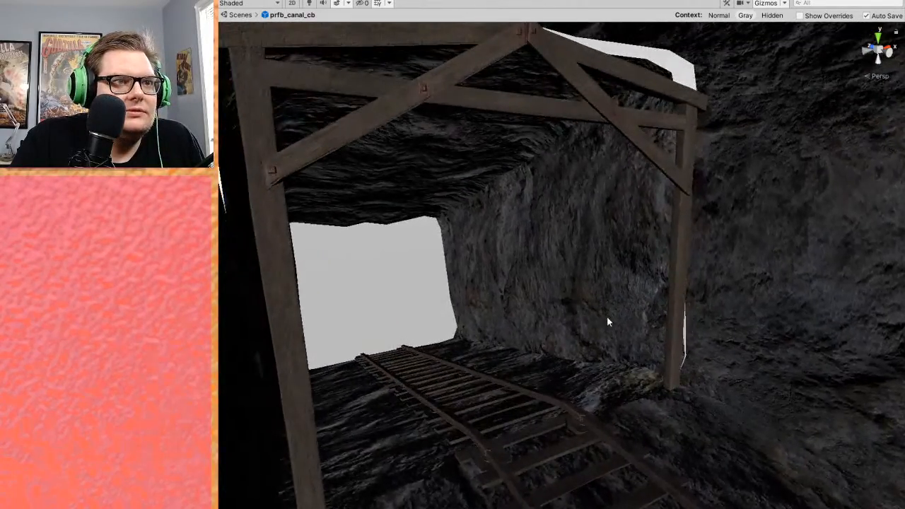
- Review the whole passage from deep in the concrete tunnel through to the sloped section's outer end
right_click_drag(605, 314, 693, 371)
middle_click_drag(693, 371, 658, 305)
scroll(596, 345, "down", 3)
scroll(642, 316, "down", 10)
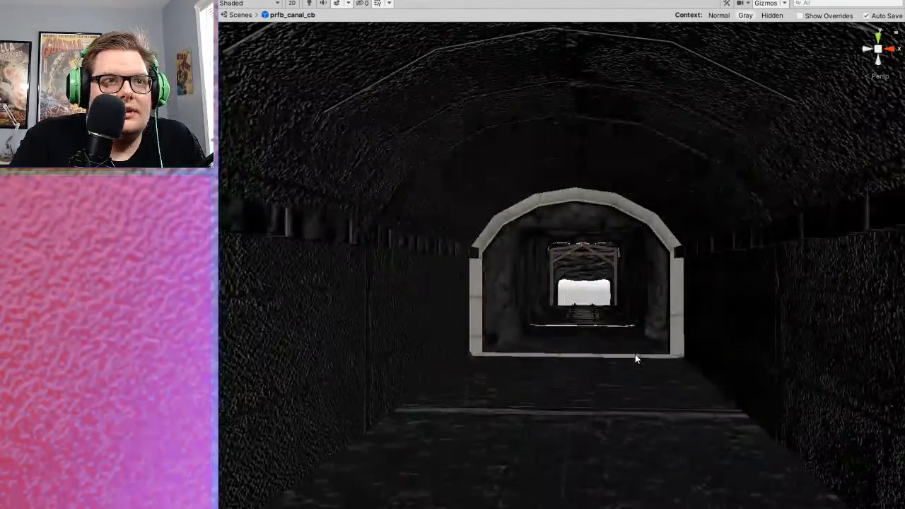
scroll(639, 351, "up", 12)
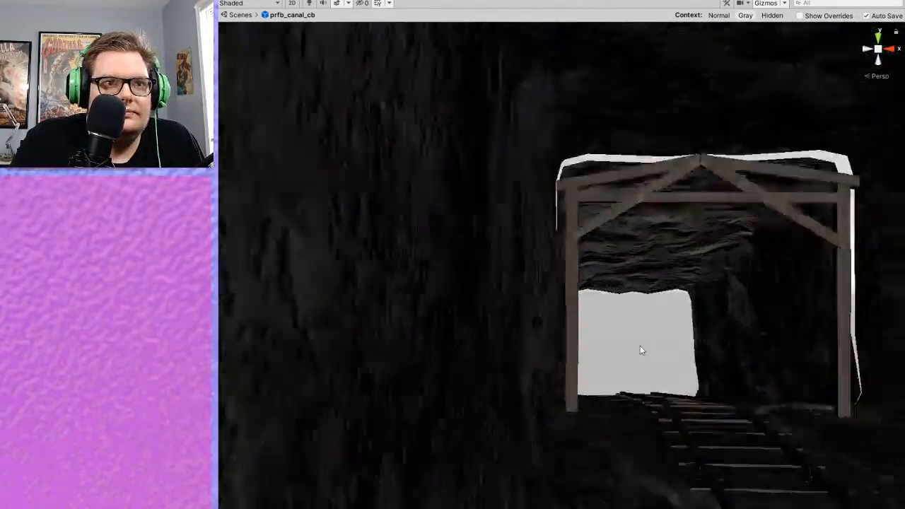
scroll(629, 353, "up", 8)
right_click_drag(566, 393, 495, 378)
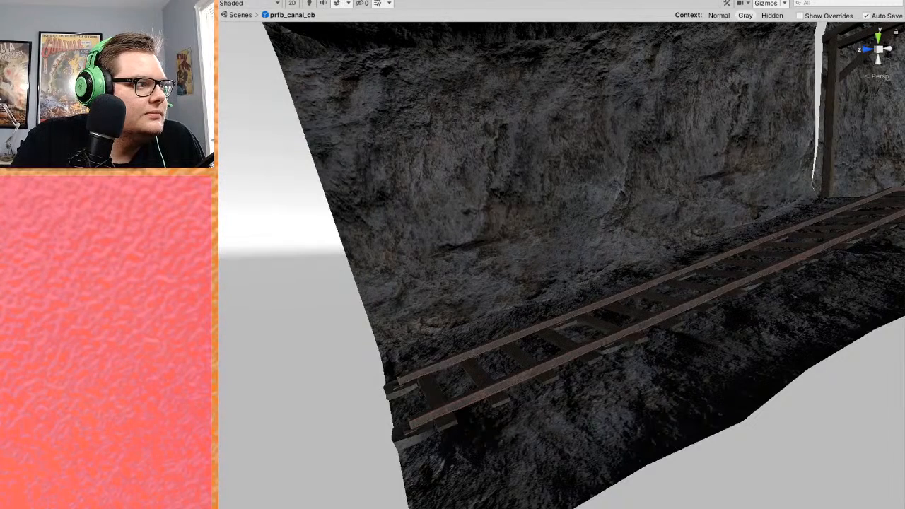
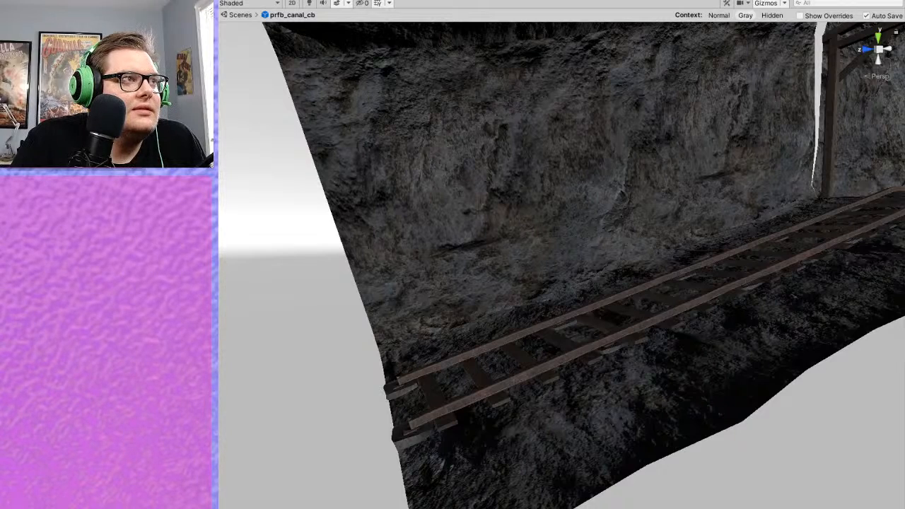
- Add another timber-framed mine tunnel section beside the sloped section, turn it -90 degrees and tilt it 15 degrees
scroll(507, 367, "down", 3)
middle_click_drag(508, 369, 516, 365)
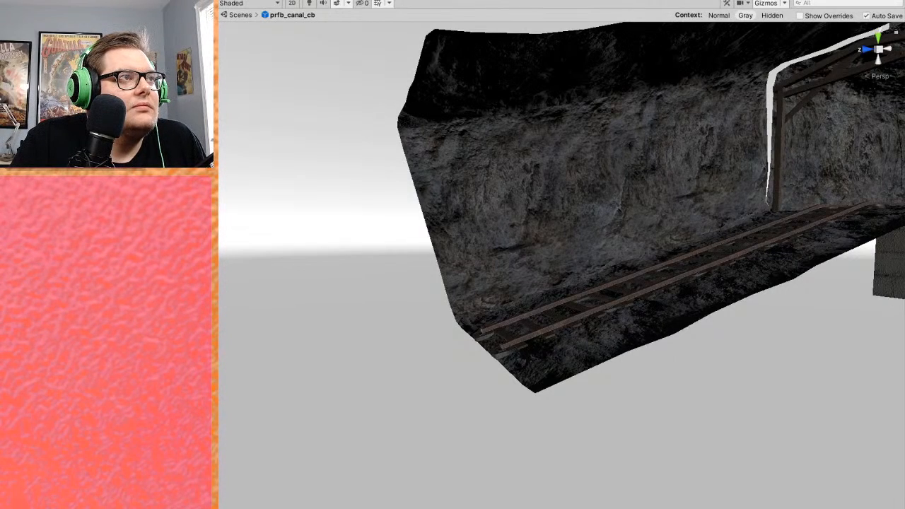
left_click_drag(636, 403, 556, 386, "alt")
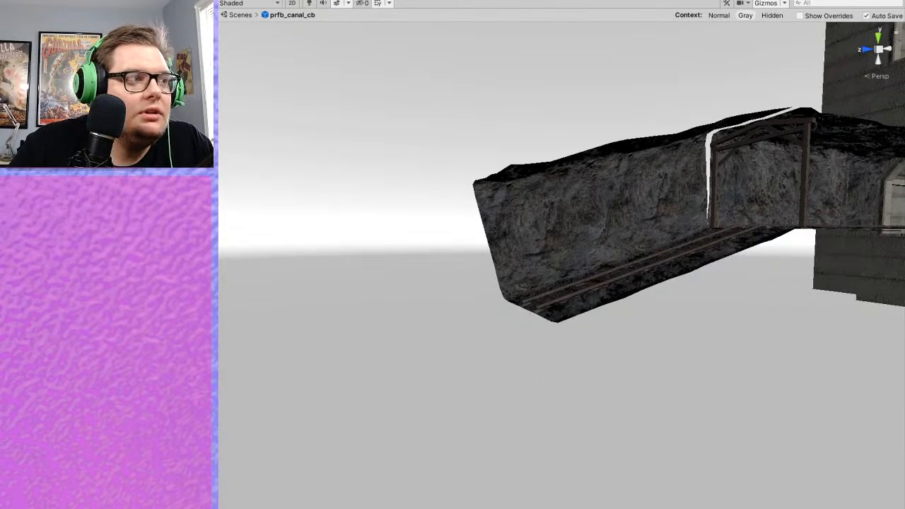
left_click_drag(529, 508, 407, 429)
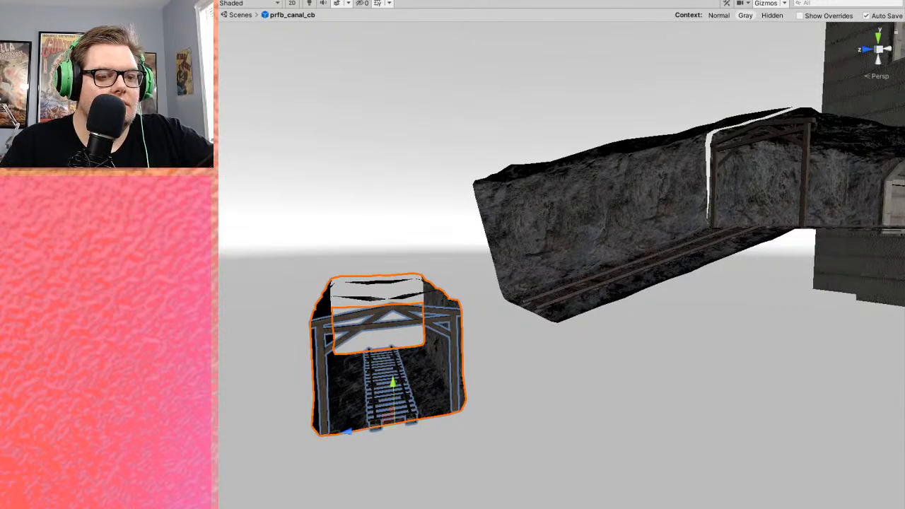
type("-90")
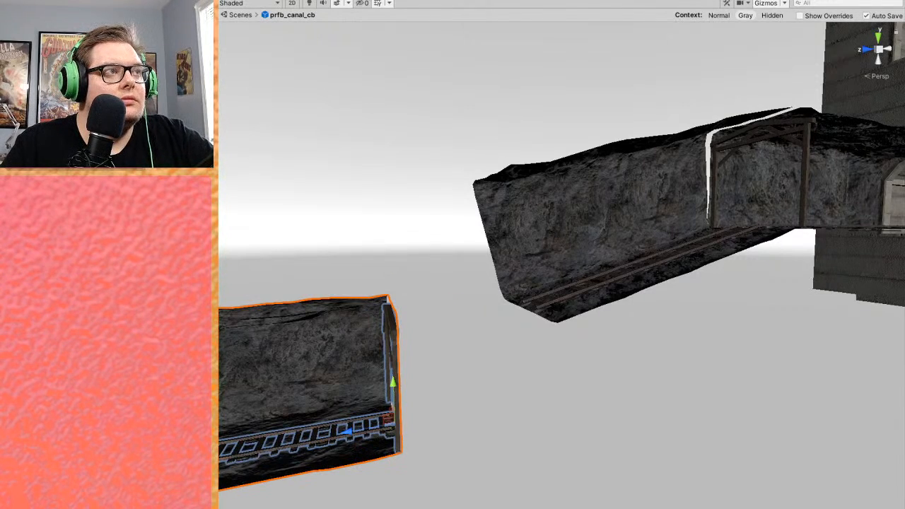
type("15")
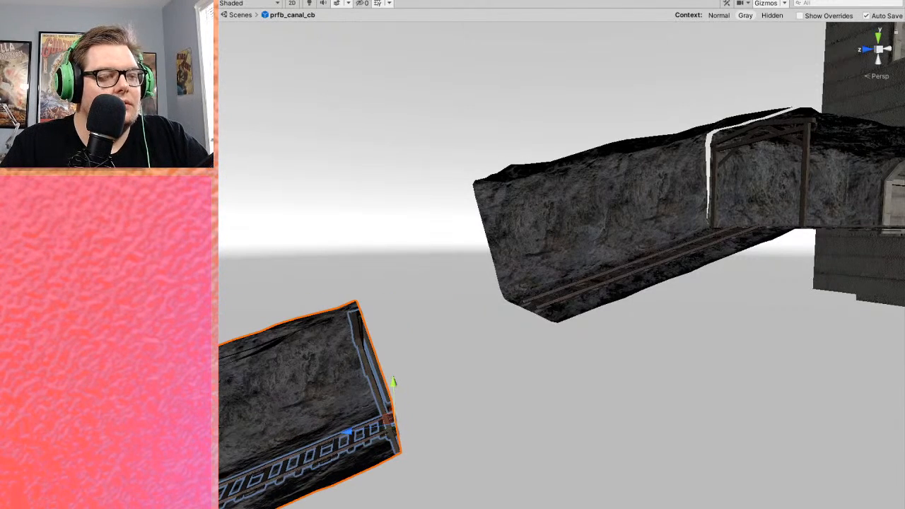
- Move the new tilted section up to the open lower end of the sloped passage
middle_click_drag(529, 307, 517, 268)
left_click_drag(380, 381, 490, 247)
middle_click_drag(633, 355, 700, 456)
right_click_drag(701, 457, 655, 422)
middle_click_drag(654, 422, 356, 311)
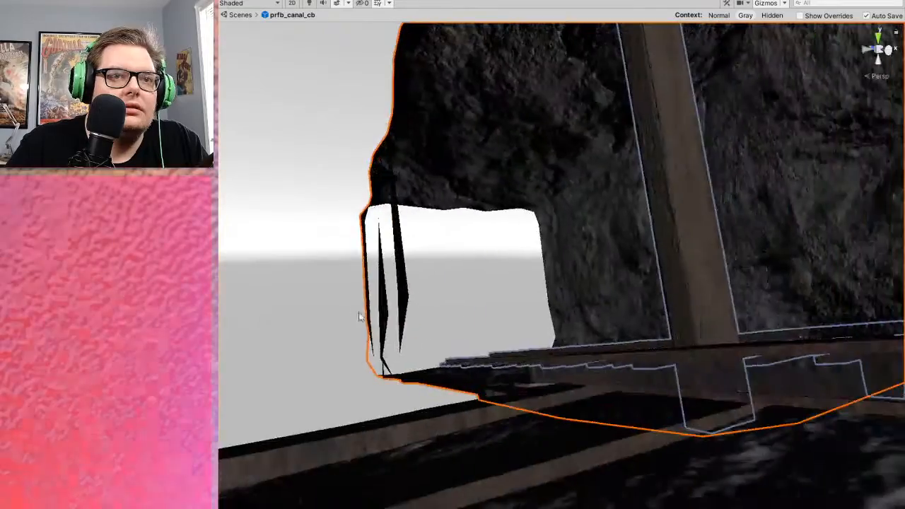
- Shift the new section sideways along X to centre its frame and rails in the passage
scroll(486, 334, "down", 3)
middle_click_drag(486, 334, 588, 383)
right_click_drag(589, 383, 643, 375)
middle_click_drag(644, 375, 611, 386)
left_click_drag(711, 357, 518, 366)
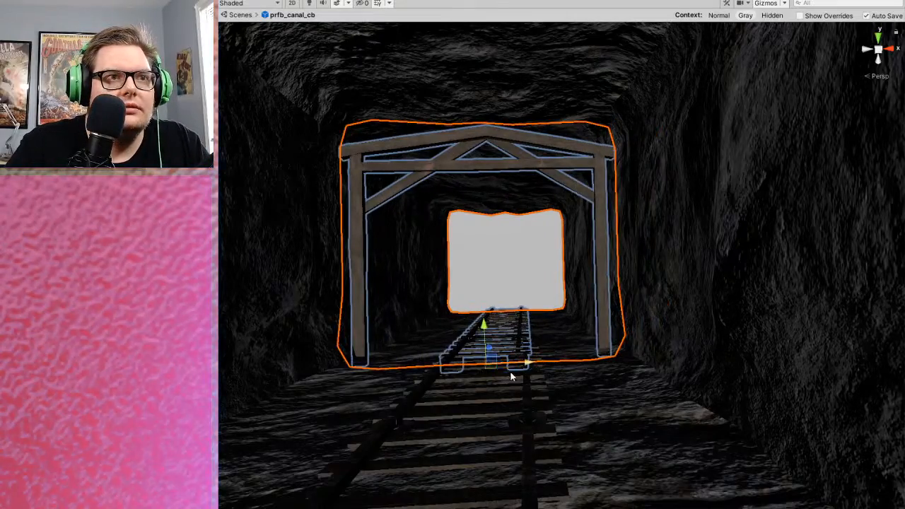
- Raise the new section so its rails come level with the preceding rails at the joint
scroll(541, 373, "up", 2)
middle_click_drag(545, 374, 566, 375)
scroll(596, 393, "up", 5)
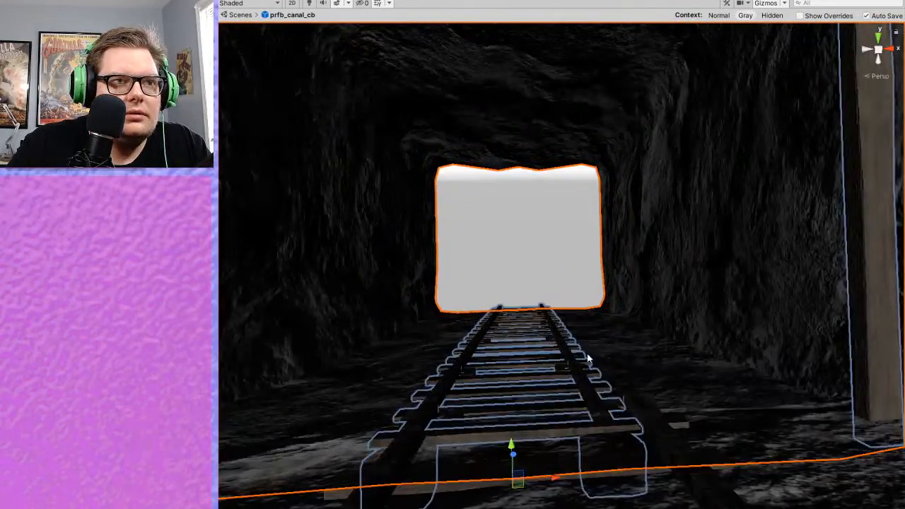
right_click_drag(587, 358, 600, 377)
middle_click_drag(600, 377, 600, 375)
scroll(599, 375, "down", 3)
right_click_drag(627, 353, 646, 314)
scroll(690, 357, "up", 2)
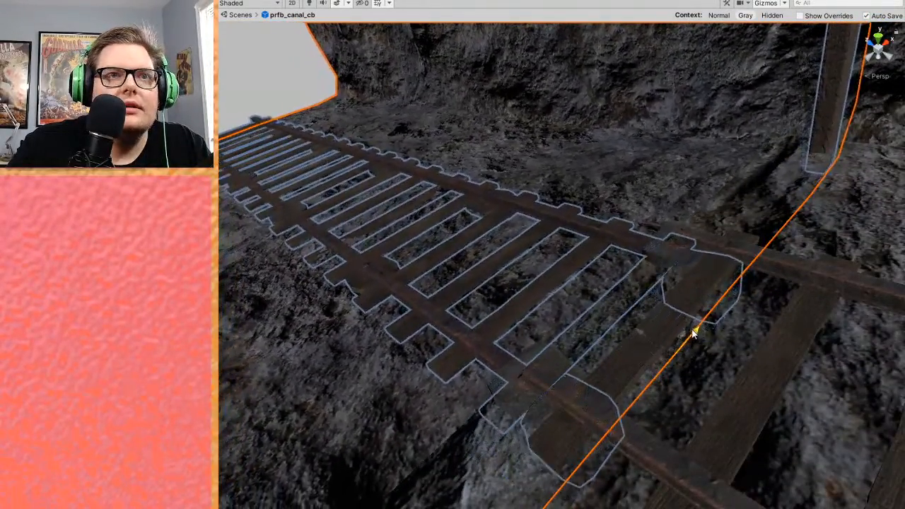
scroll(713, 349, "up", 3)
scroll(714, 345, "down", 3)
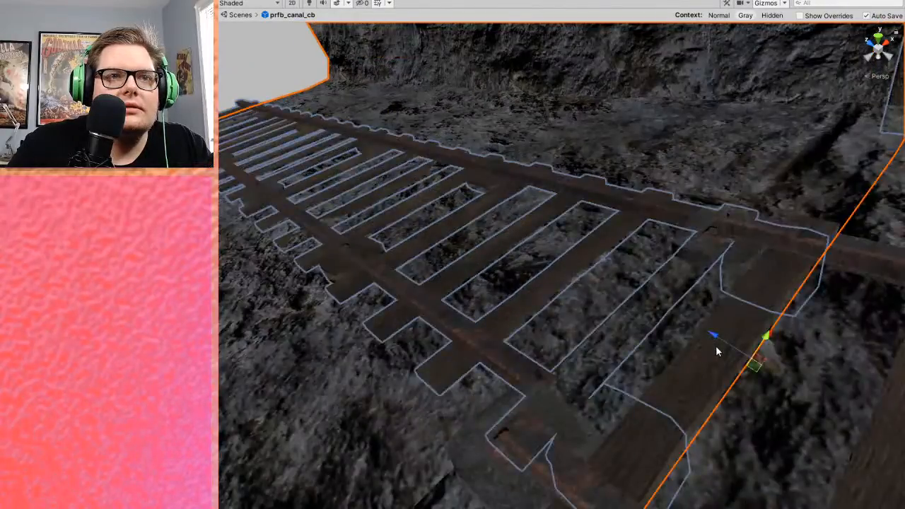
right_click_drag(715, 345, 714, 322)
scroll(717, 251, "up", 2)
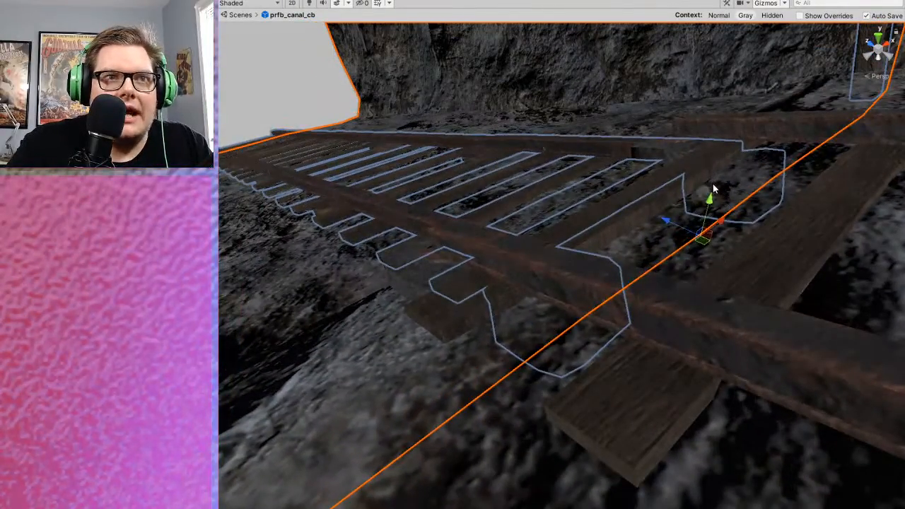
left_click(709, 201)
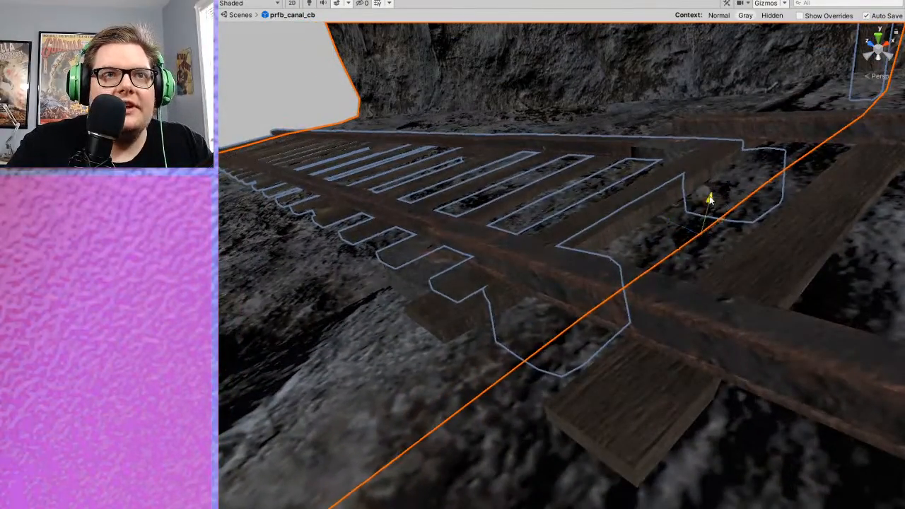
left_click_drag(714, 183, 715, 182)
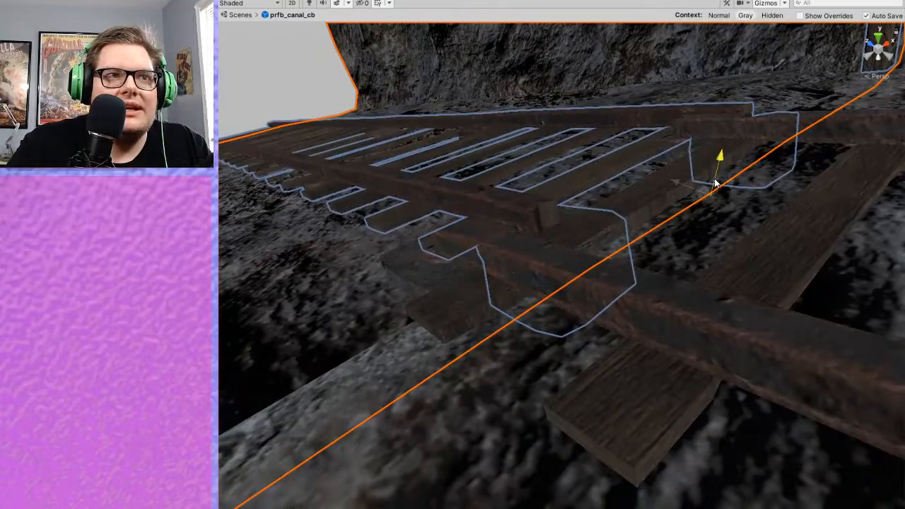
- Lower the new section slightly to correct its rail height at the joint
left_click_drag(677, 252, 713, 372, "alt")
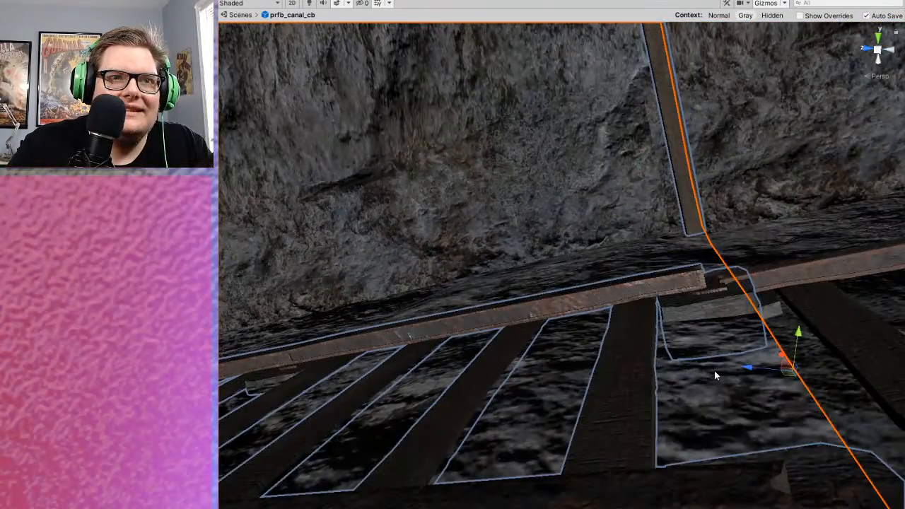
middle_click_drag(776, 395, 799, 394)
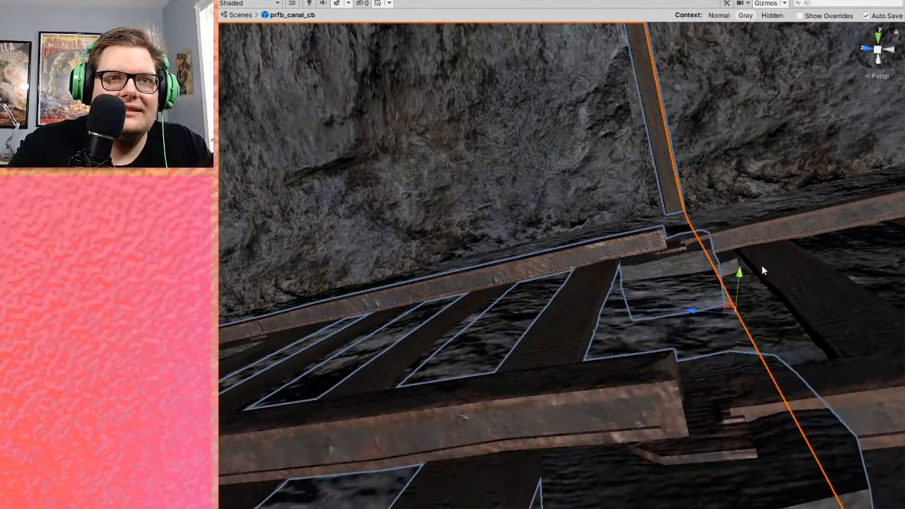
left_click_drag(737, 276, 737, 297, "alt")
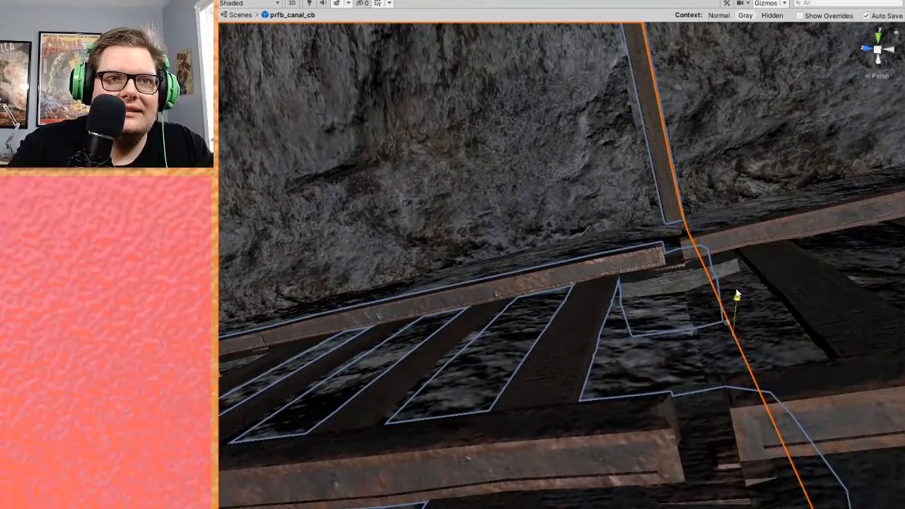
scroll(701, 323, "down", 8)
mouse_move(740, 318)
middle_mouse_down()
mouse_move(772, 330)
mouse_move(753, 342)
mouse_move(725, 327)
middle_mouse_up()
scroll(753, 342, "up", 3)
scroll(729, 334, "up", 4)
scroll(718, 331, "up", 3)
right_click_drag(715, 397, 737, 391)
middle_click_drag(737, 392, 742, 383)
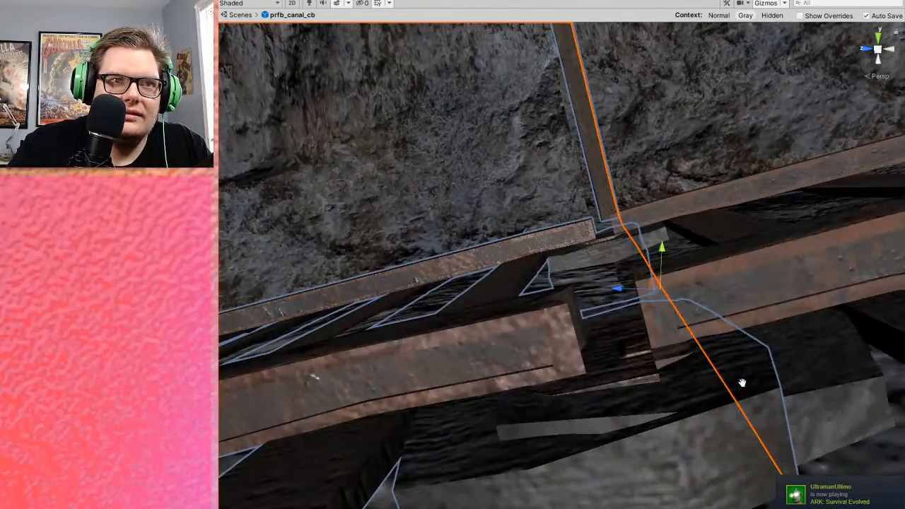
- Slide the new section along Z and adjust its height so its rail ends butt against the preceding rails
mouse_move(655, 284)
left_mouse_down()
mouse_move(661, 289)
mouse_move(656, 282)
left_mouse_up()
key("ctrl+z")
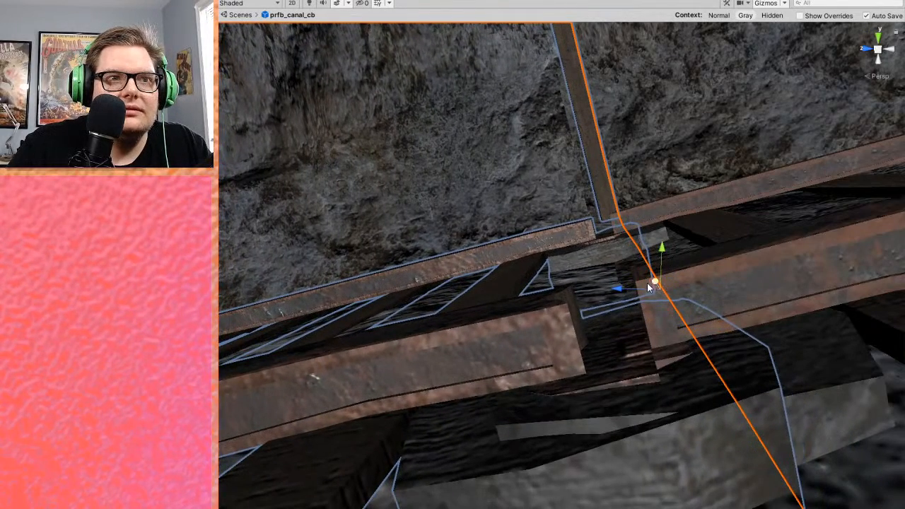
left_click_drag(617, 289, 645, 290)
mouse_move(692, 254)
left_mouse_down()
mouse_move(689, 239)
mouse_move(693, 247)
left_mouse_up()
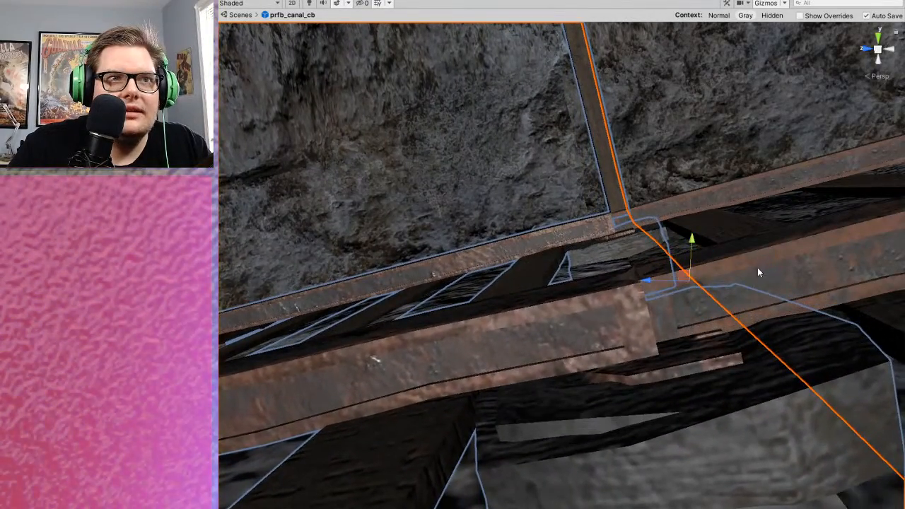
- Nudge the new section sideways along X to line up both rails, and deselect it
scroll(761, 271, "down", 3)
right_click_drag(749, 290, 696, 350)
mouse_move(695, 350)
middle_mouse_down()
mouse_move(657, 340)
mouse_move(681, 345)
middle_mouse_up()
left_click_drag(682, 341, 689, 344)
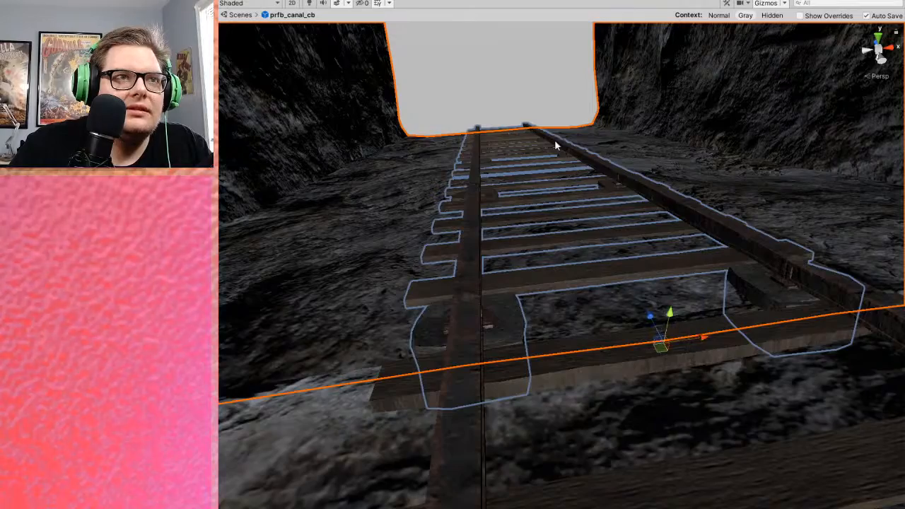
left_click(489, 86)
- Review the lengthened sloped passage from above and from inside through its two timber frames
scroll(627, 303, "down", 5)
middle_click_drag(628, 303, 603, 277)
scroll(600, 277, "down", 5)
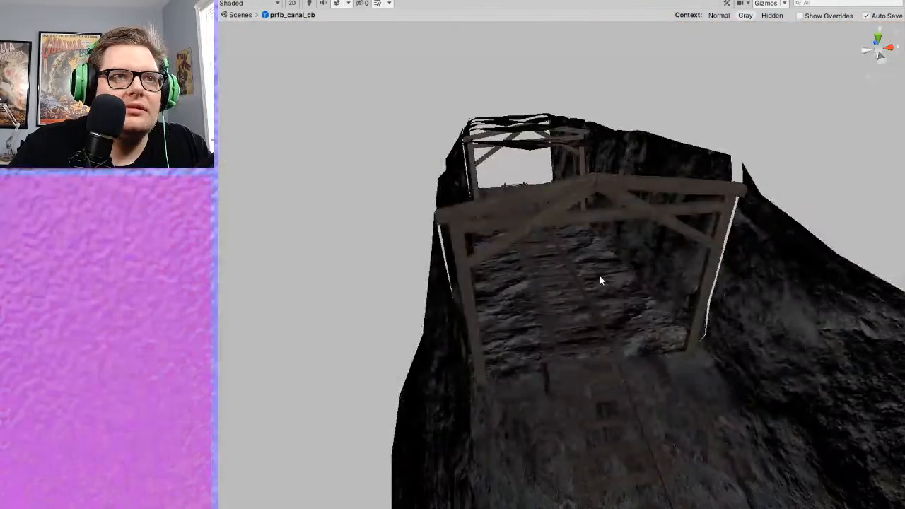
right_click_drag(601, 277, 657, 337)
middle_click_drag(657, 336, 649, 289)
scroll(647, 291, "down", 5)
scroll(652, 257, "down", 5)
scroll(643, 245, "up", 3)
scroll(643, 246, "down", 5)
scroll(644, 247, "down", 1)
scroll(646, 221, "up", 5)
scroll(652, 265, "up", 2)
scroll(650, 290, "up", 3)
right_click_drag(649, 290, 653, 310)
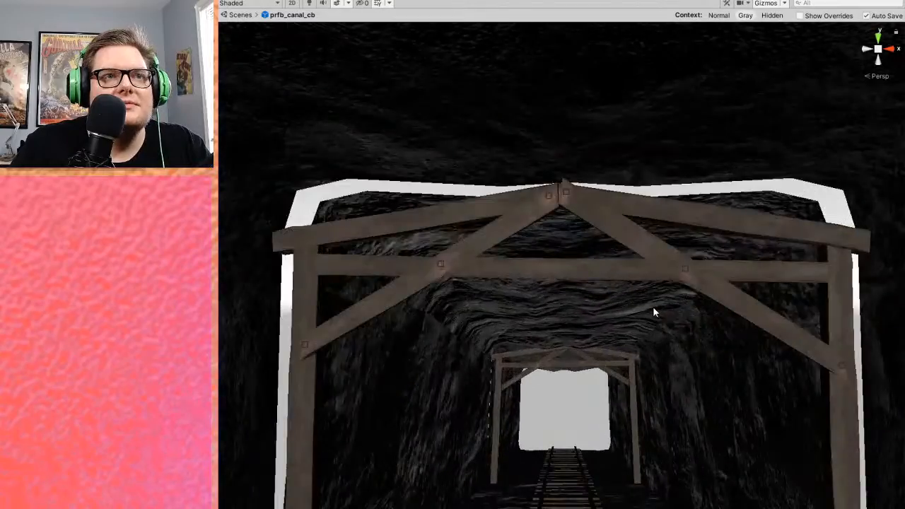
- Examine the joint between the two sloped sections from inside the passage and from its outer side
scroll(653, 308, "up", 1)
scroll(642, 312, "down", 3)
middle_click_drag(577, 390, 587, 363)
right_click_drag(586, 363, 630, 401)
scroll(641, 378, "down", 5)
scroll(679, 393, "up", 3)
scroll(606, 404, "down", 4)
scroll(630, 401, "up", 2)
middle_click_drag(630, 401, 576, 404)
scroll(604, 372, "up", 2)
scroll(586, 387, "down", 4)
right_click_drag(576, 404, 539, 332)
scroll(576, 381, "down", 4)
scroll(554, 353, "up", 6)
middle_click_drag(581, 356, 673, 323)
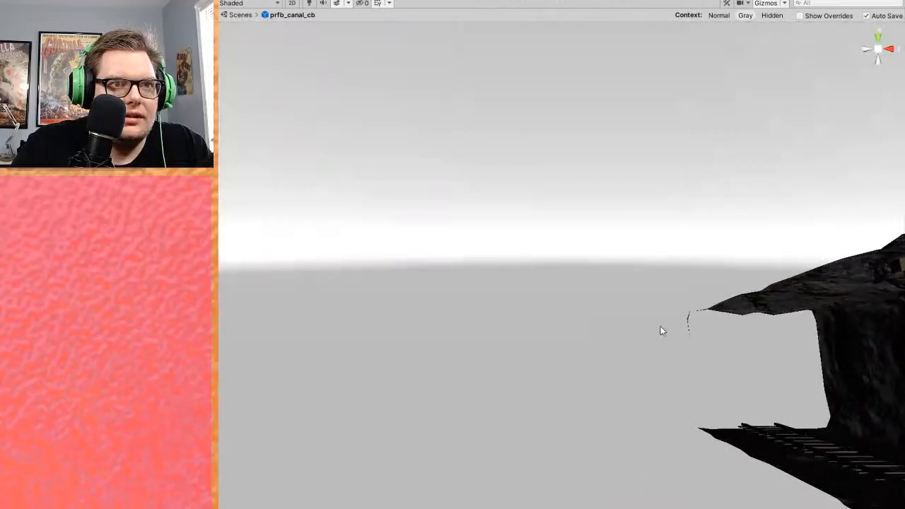
right_click_drag(672, 323, 633, 376)
middle_click_drag(632, 375, 707, 357)
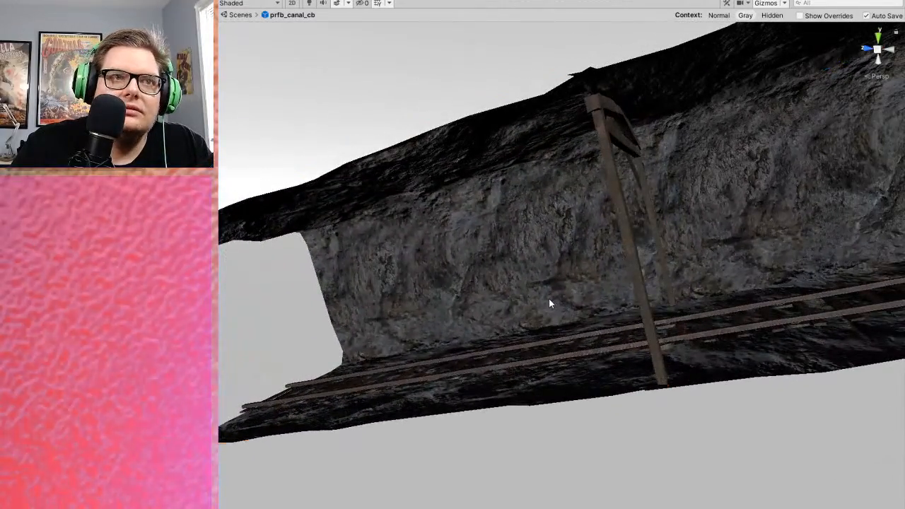
- Turn the outermost sloped section to face the opposite way and reverse its tilt to match the slope
left_click(550, 298)
middle_click_drag(611, 278, 649, 310)
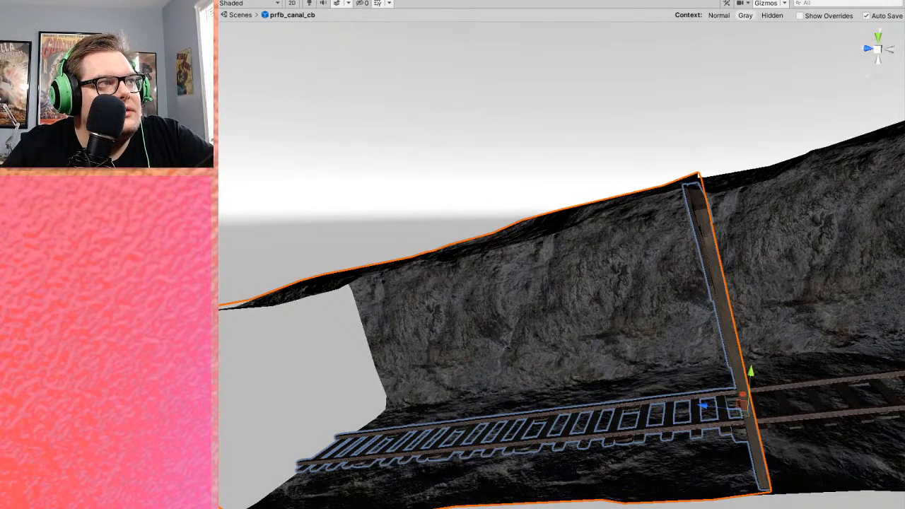
left_click_drag(904, 127, 503, 127)
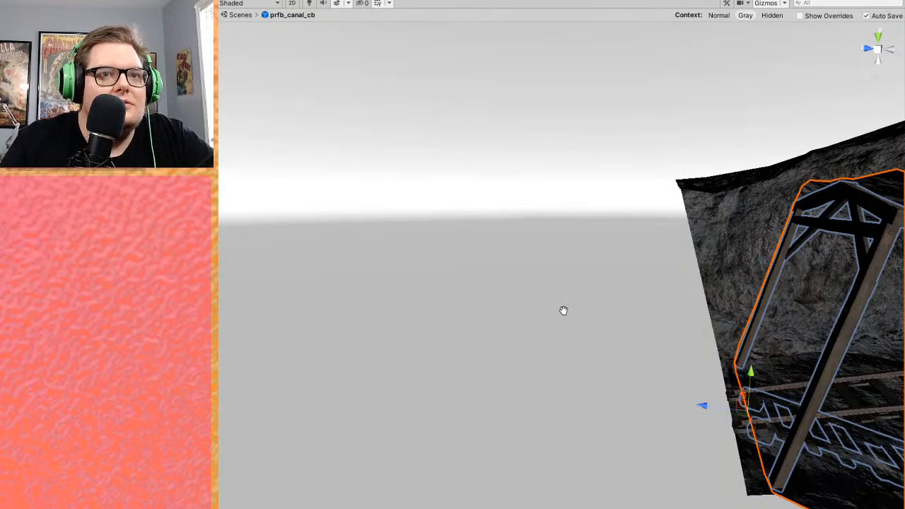
middle_click_drag(564, 310, 547, 319)
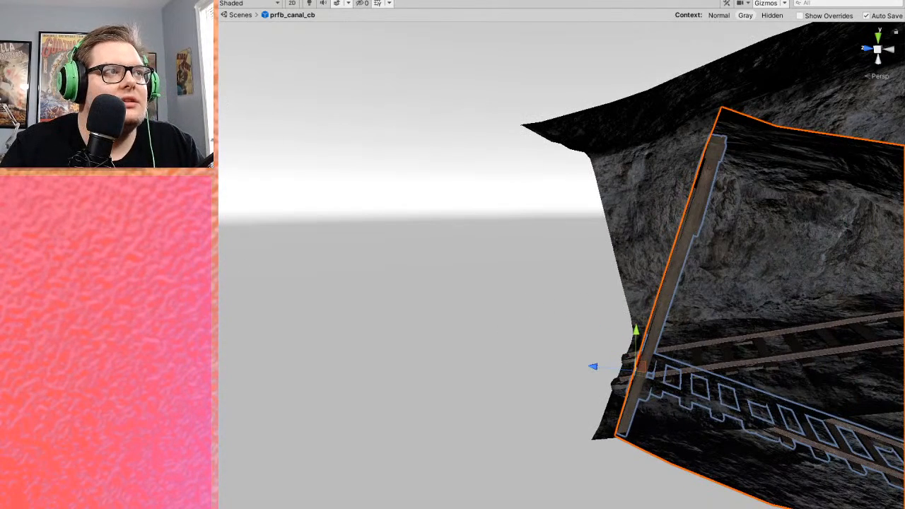
left_click_drag(904, 198, 546, 198)
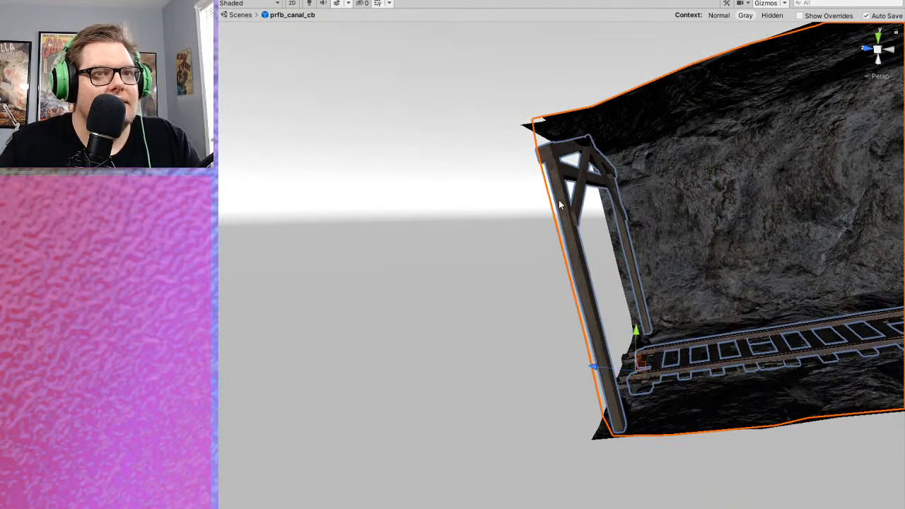
- Slide the turned section outward along Z beyond the preceding sloped section and lower it to the slope's end
left_click_drag(640, 371, 228, 384)
right_click_drag(664, 354, 473, 373)
middle_click_drag(588, 377, 487, 357)
left_click_drag(518, 286, 518, 323)
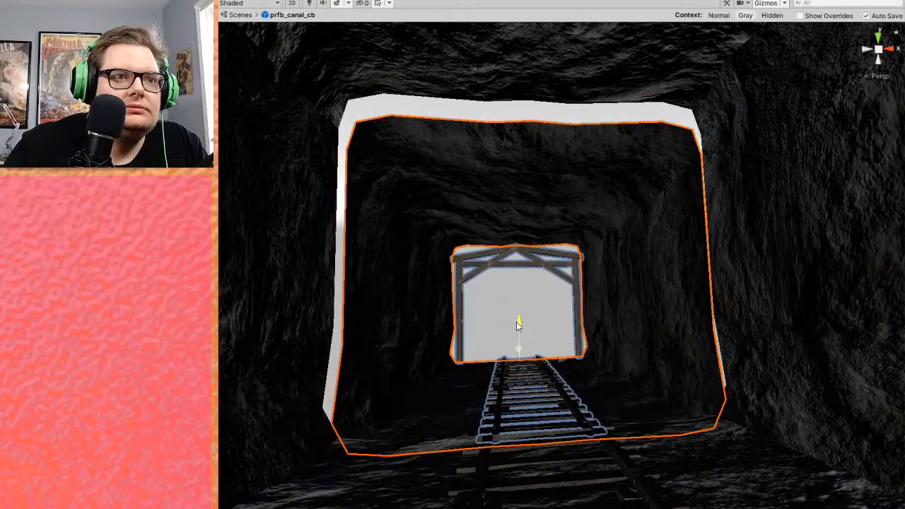
- Slide the turned section along Z to bring its unframed rail ends to the preceding section's rails
scroll(567, 389, "up", 4)
middle_click_drag(576, 397, 608, 372)
right_click_drag(608, 372, 709, 427)
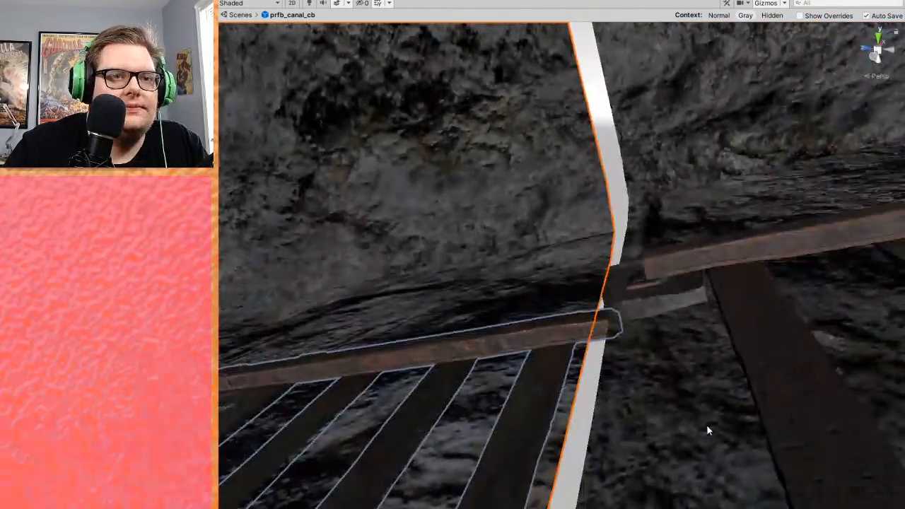
middle_click_drag(558, 453, 650, 394)
scroll(642, 393, "down", 6)
scroll(462, 380, "down", 3)
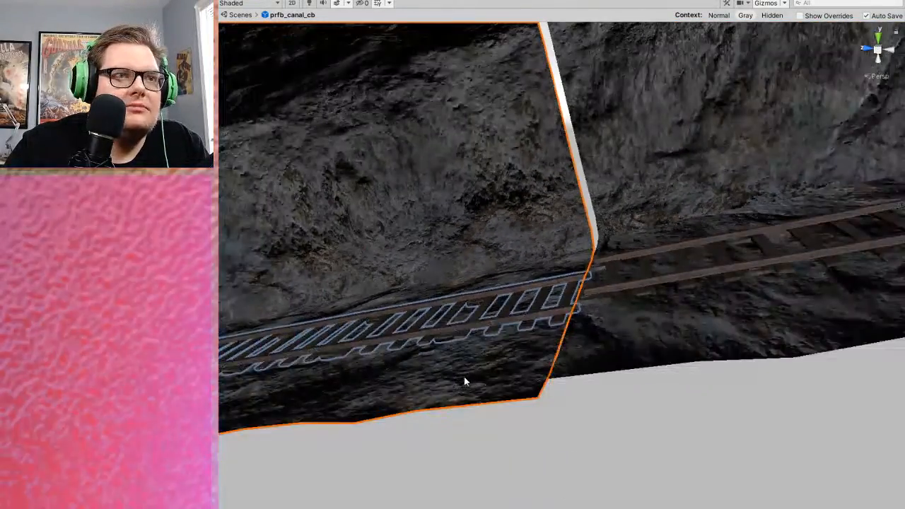
middle_click_drag(462, 380, 667, 416)
right_click_drag(668, 415, 655, 420)
middle_click_drag(655, 419, 419, 388)
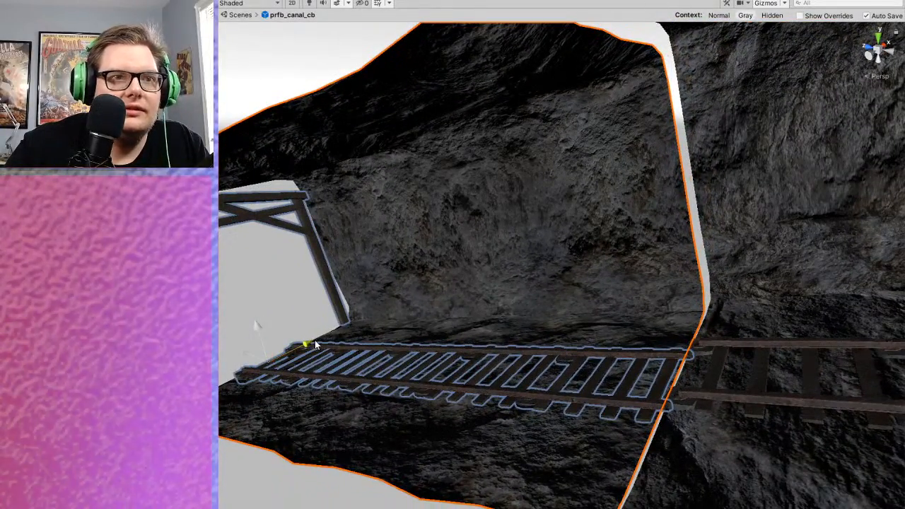
- Shift the outermost sloped section sideways along X and raise it so its rails line up with the preceding section's rails
scroll(318, 338, "down", 2)
right_click_drag(563, 429, 622, 440)
middle_click_drag(622, 440, 584, 431)
scroll(583, 432, "up", 3)
right_click_drag(583, 432, 557, 434)
middle_click_drag(558, 434, 620, 396)
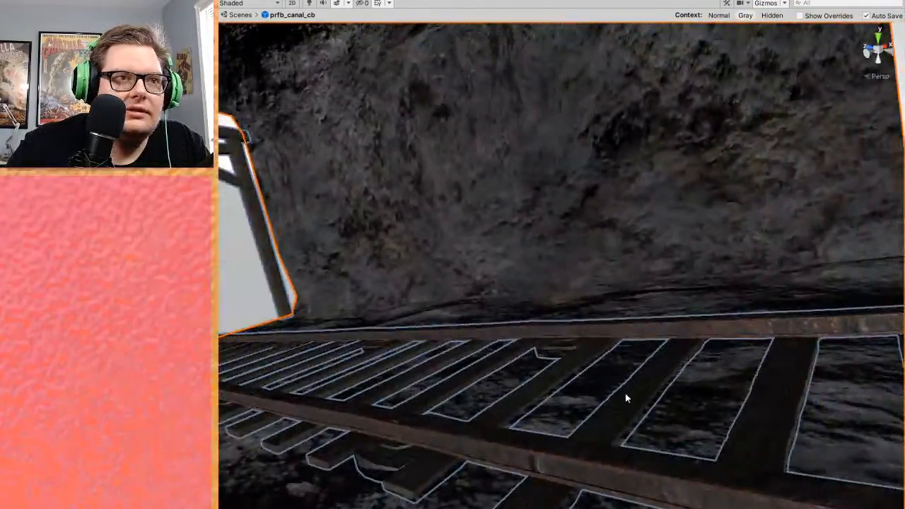
right_click_drag(620, 396, 635, 412)
middle_click_drag(635, 411, 617, 405)
left_click_drag(467, 246, 434, 256)
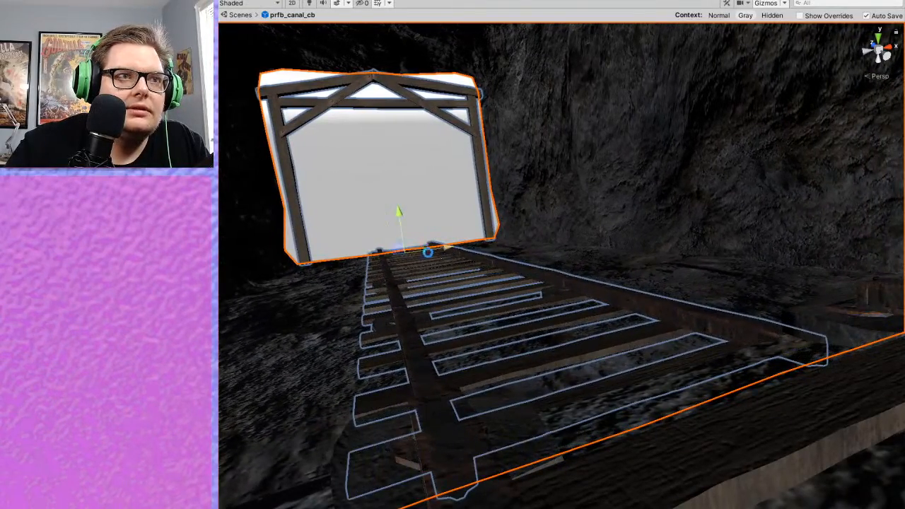
left_click_drag(400, 216, 400, 204)
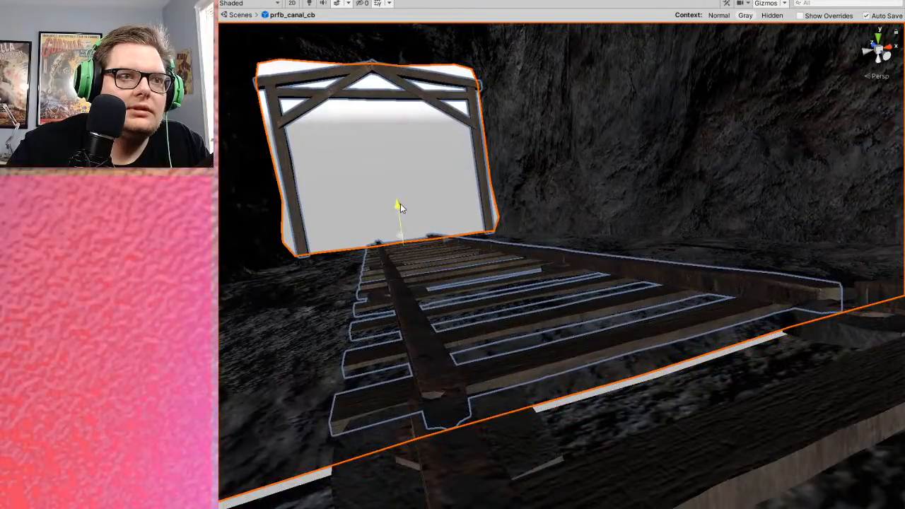
left_click_drag(446, 242, 444, 244)
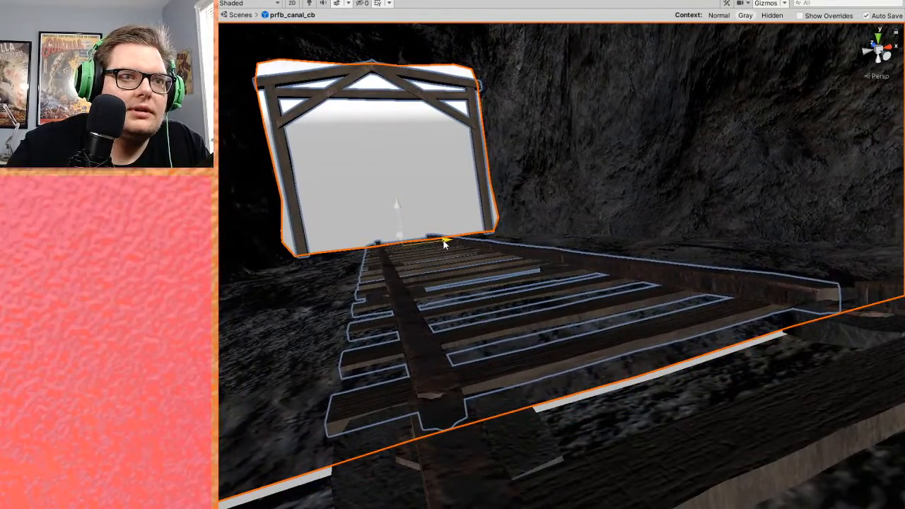
- Slide the outermost section toward the preceding one until its rail ends meet the existing rails
middle_click_drag(487, 369, 490, 378)
right_click_drag(594, 386, 541, 430)
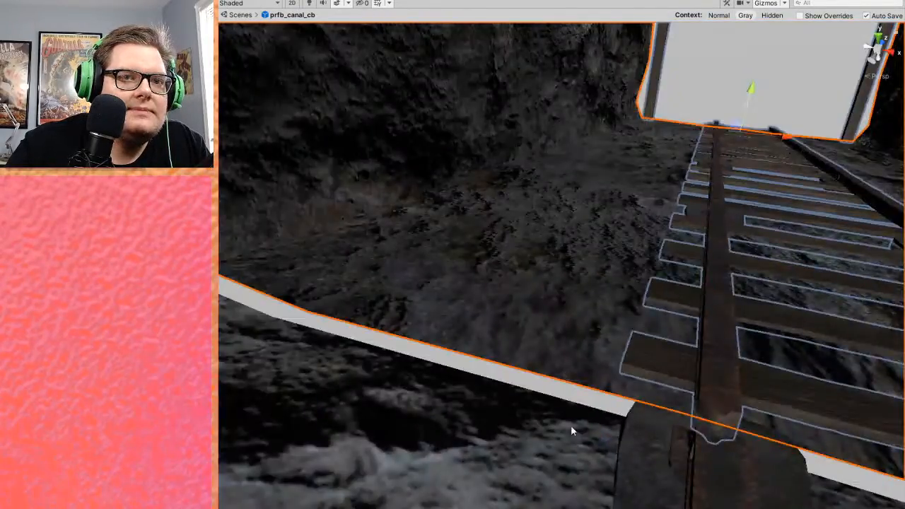
middle_click_drag(622, 426, 540, 430)
right_click_drag(613, 427, 534, 439)
scroll(534, 440, "down", 4)
mouse_move(588, 429)
right_mouse_down()
mouse_move(598, 432)
mouse_move(586, 423)
right_mouse_up()
middle_click_drag(586, 422, 788, 322)
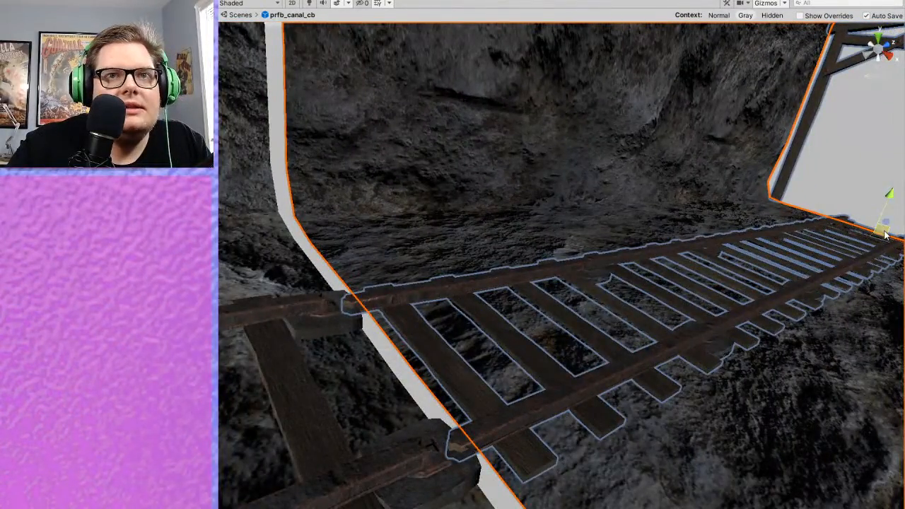
left_click_drag(889, 226, 901, 196)
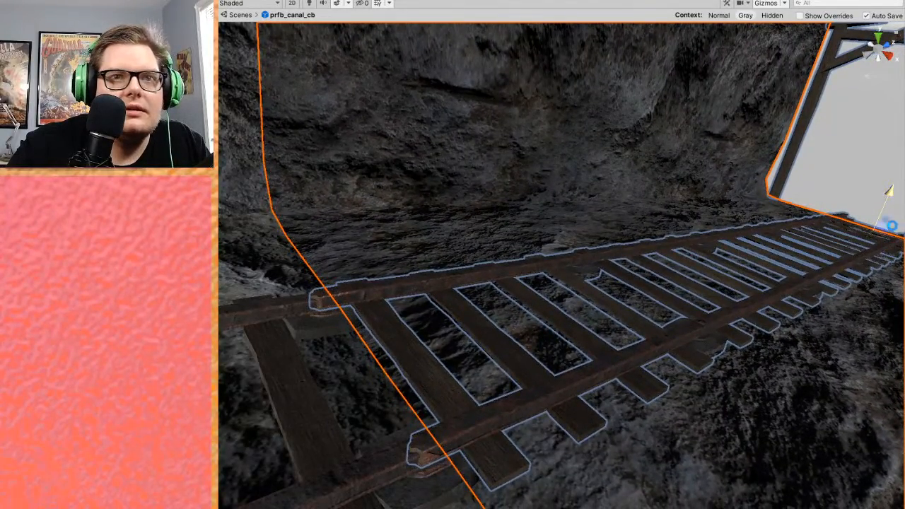
left_click_drag(889, 224, 889, 223)
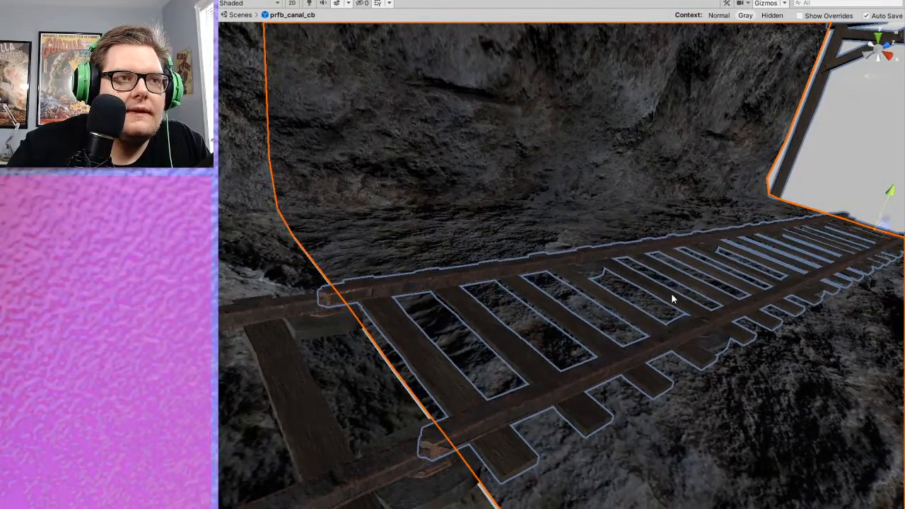
- Fine-tune the outermost section's position to close the remaining gap at the rail joint, and clear the selection
middle_click_drag(671, 296, 686, 299)
left_click_drag(686, 299, 818, 299, "alt")
middle_click_drag(739, 215, 762, 234)
scroll(743, 238, "up", 2)
scroll(754, 233, "up", 2)
left_click_drag(761, 234, 839, 233, "alt")
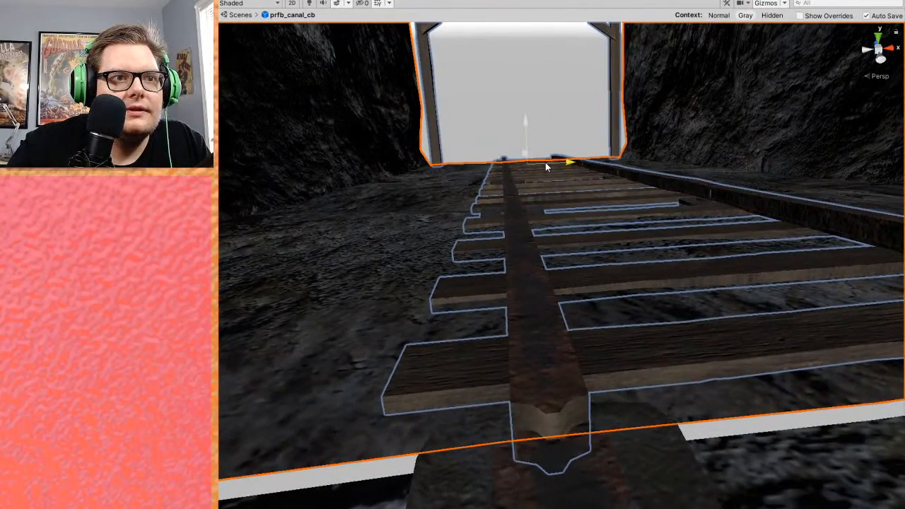
left_click_drag(546, 163, 546, 163)
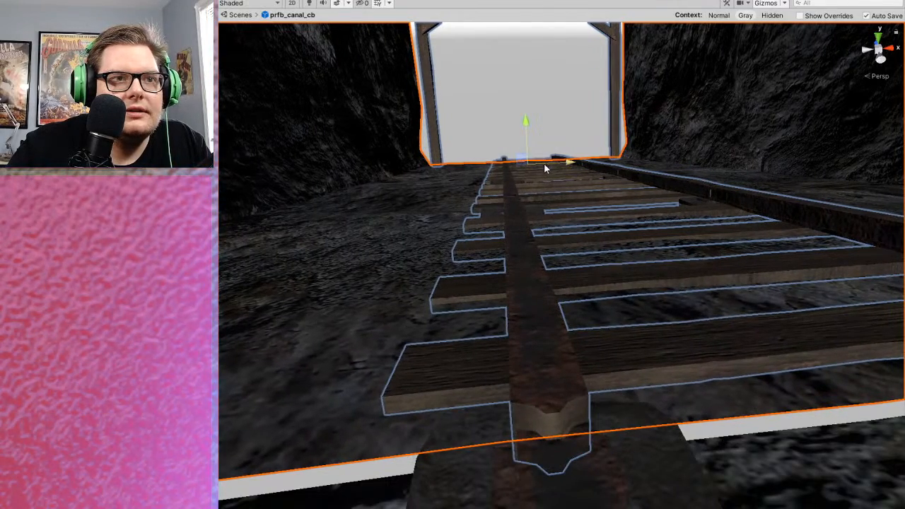
key("a")
right_click_drag(598, 248, 710, 267)
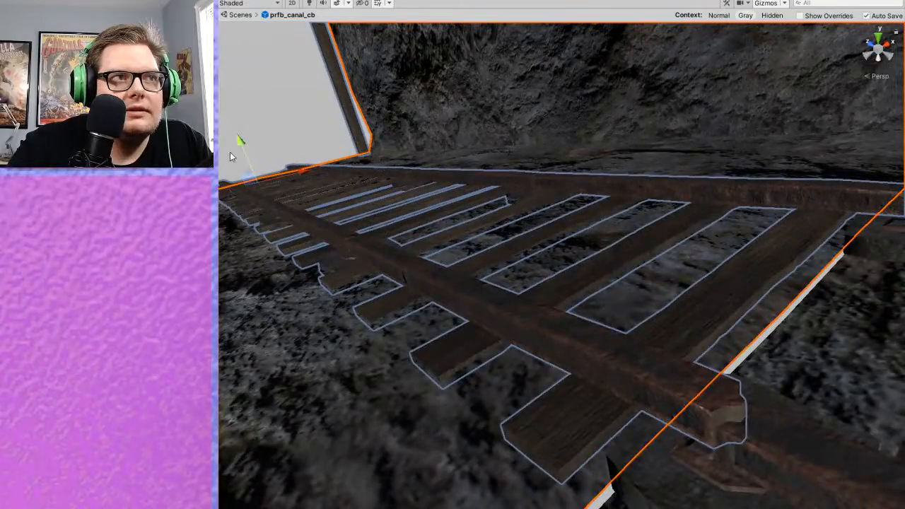
left_click_drag(250, 172, 248, 144)
left_click(297, 136)
- Examine the railed passage from inside, looking through the timber frames toward the far opening
middle_click_drag(360, 162, 496, 218)
right_click_drag(496, 218, 493, 232)
middle_click_drag(615, 233, 558, 231)
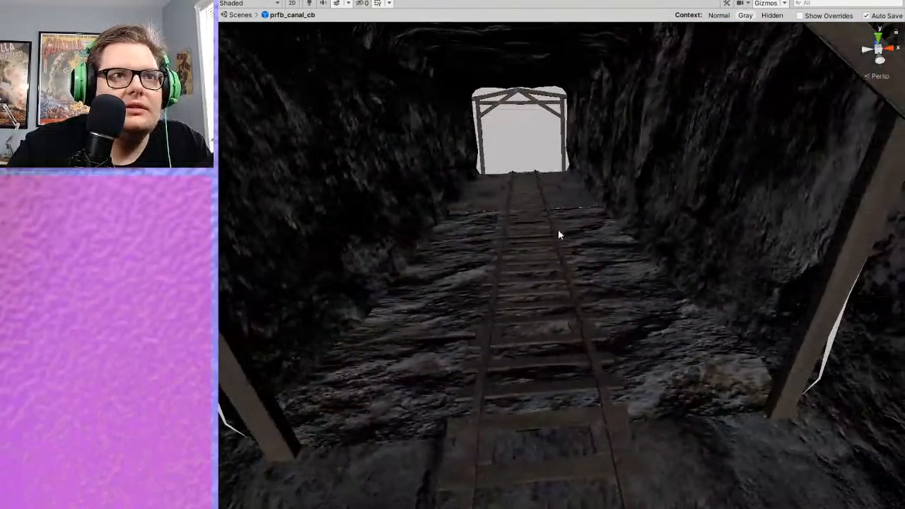
scroll(578, 243, "down", 3)
right_click_drag(580, 247, 574, 218)
middle_click_drag(589, 244, 587, 220)
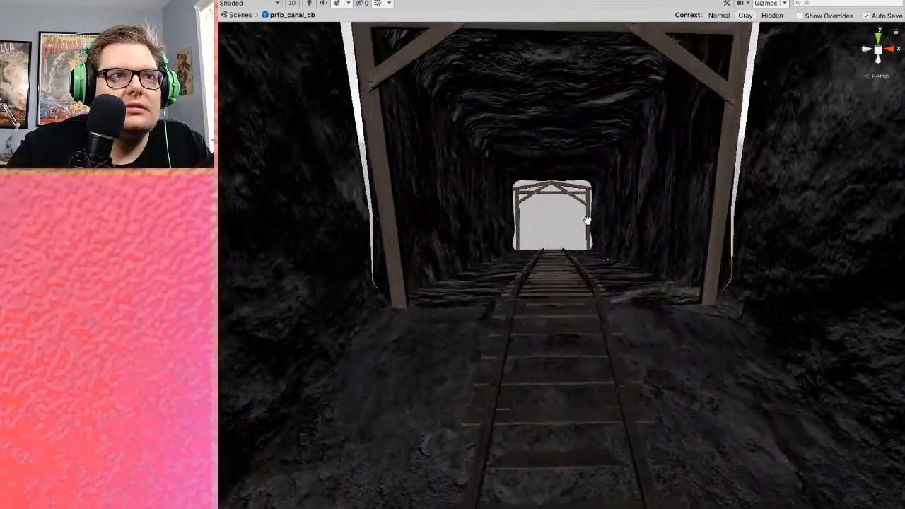
scroll(583, 210, "up", 3)
scroll(584, 208, "down", 5)
scroll(576, 216, "down", 2)
middle_click_drag(599, 166, 532, 228)
scroll(558, 203, "up", 2)
scroll(558, 203, "down", 6)
scroll(558, 203, "down", 5)
- Examine the joint between the level tunnel section and the first sloped section from the outer side
right_click_drag(531, 228, 572, 263)
left_click_drag(743, 219, 509, 254, "alt")
middle_click_drag(509, 253, 534, 218)
middle_click_drag(591, 250, 598, 229)
left_click_drag(576, 250, 513, 266, "alt")
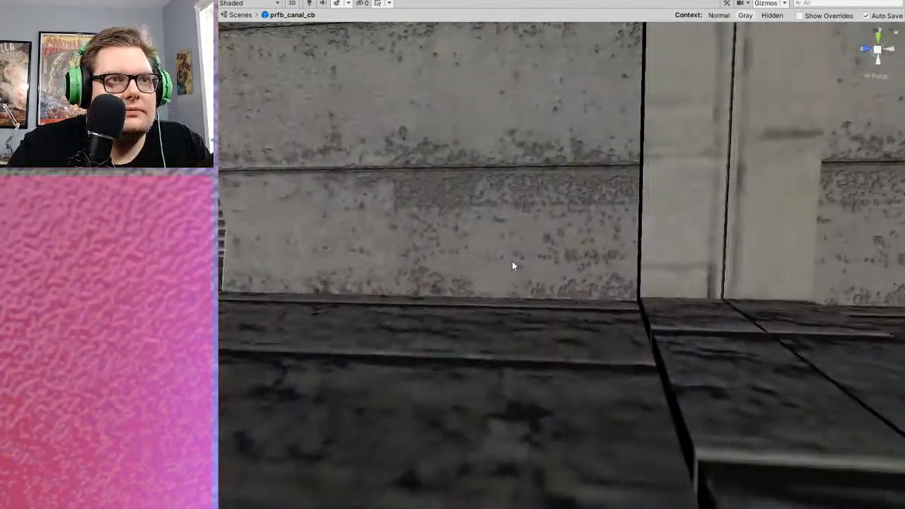
scroll(513, 263, "down", 5)
middle_click_drag(794, 283, 321, 290)
scroll(550, 300, "down", 3)
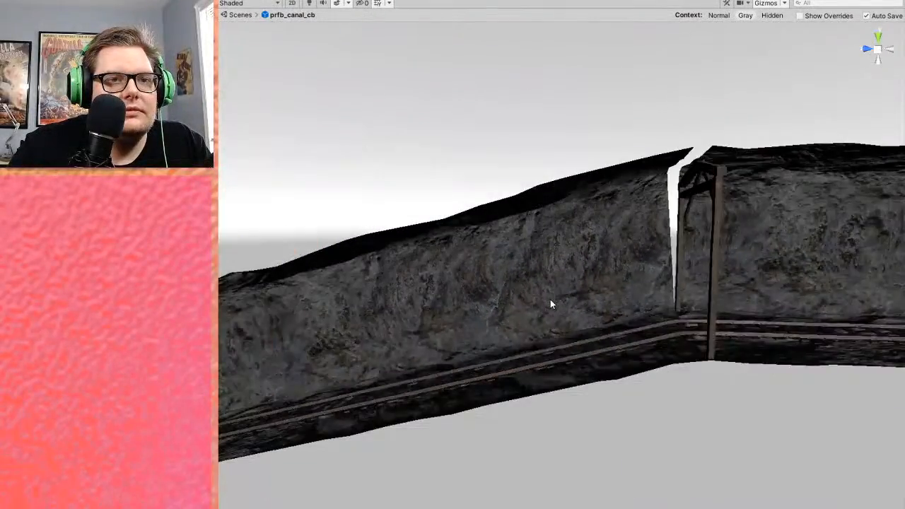
scroll(696, 334, "up", 3)
middle_click_drag(697, 335, 670, 342)
right_click_drag(642, 283, 680, 331)
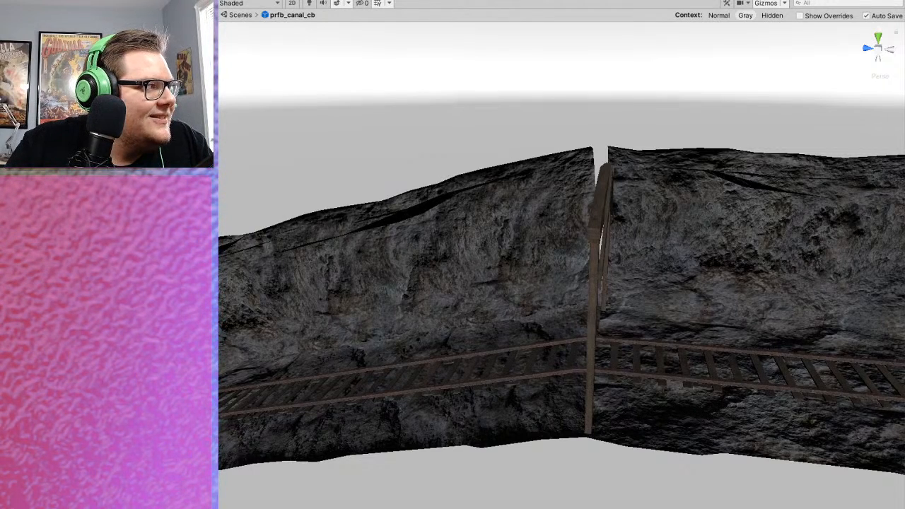
- Examine the descent of the sloped sections from inside in both directions and from the outer side
right_click_drag(628, 382, 532, 393)
key("w")
scroll(531, 387, "up", 3)
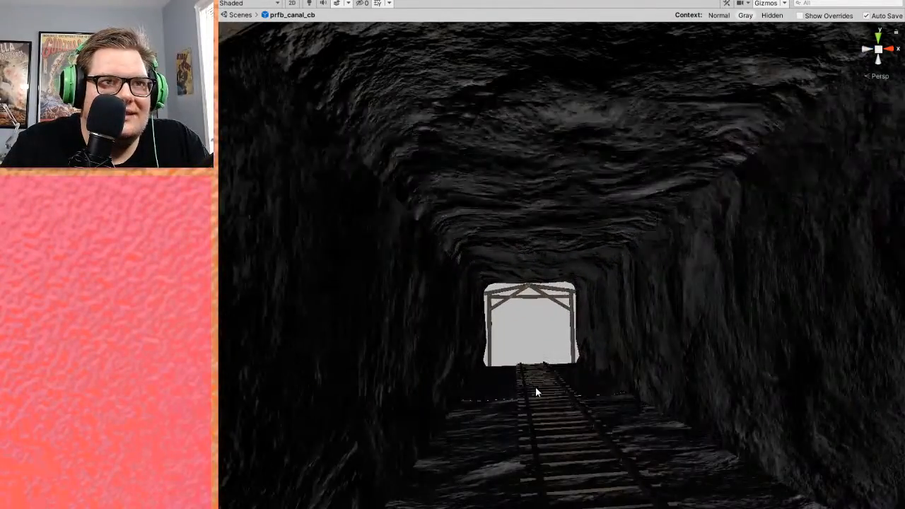
scroll(529, 393, "up", 5)
middle_click_drag(556, 377, 568, 343)
right_click_drag(568, 343, 663, 325)
middle_click_drag(663, 325, 686, 342)
scroll(686, 343, "down", 5)
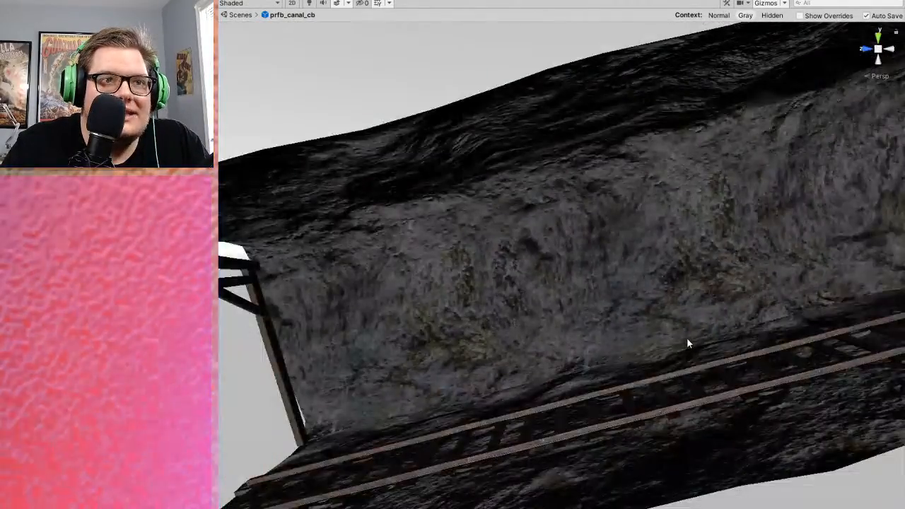
right_click_drag(687, 343, 791, 317)
scroll(791, 316, "up", 2)
middle_click_drag(791, 317, 745, 345)
right_click_drag(745, 346, 818, 314)
scroll(816, 316, "up", 5)
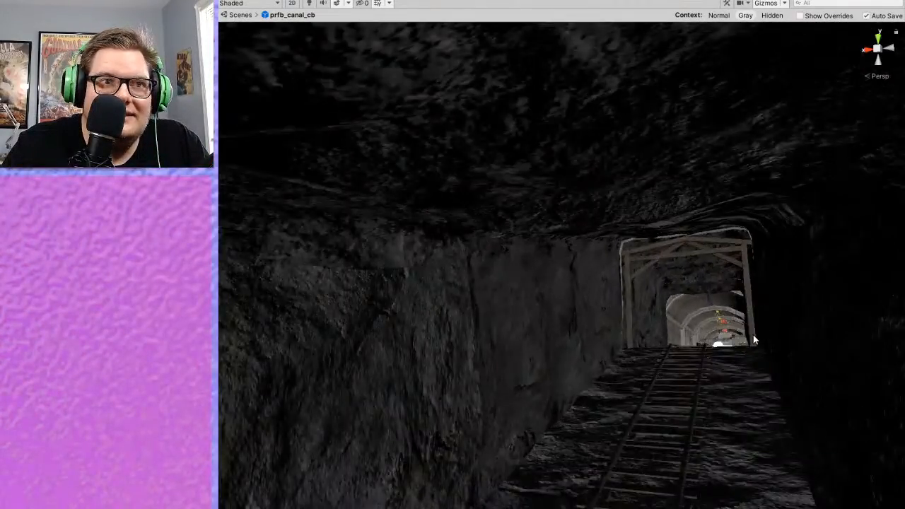
scroll(674, 358, "down", 6)
middle_click_drag(674, 358, 654, 407)
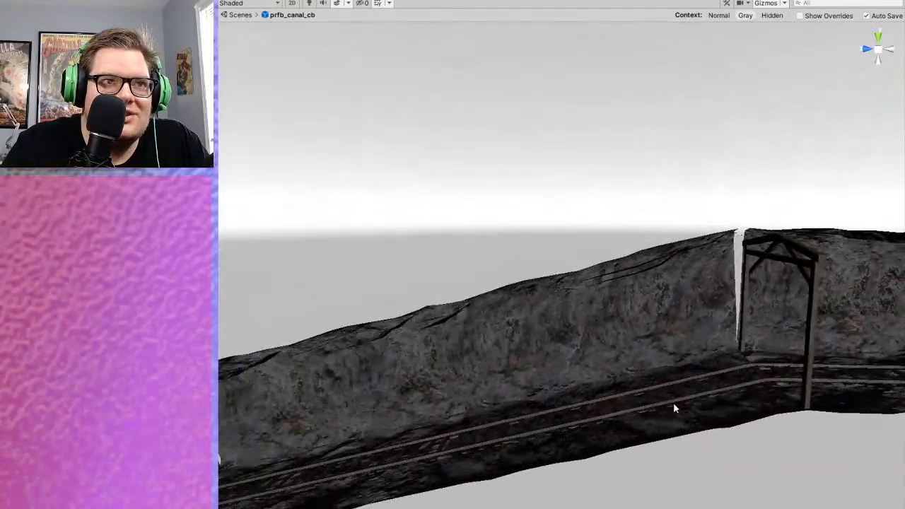
- Place a rock model beside the timber frame at the wall gap between the level and sloped sections
scroll(653, 410, "up", 6)
scroll(628, 405, "up", 5)
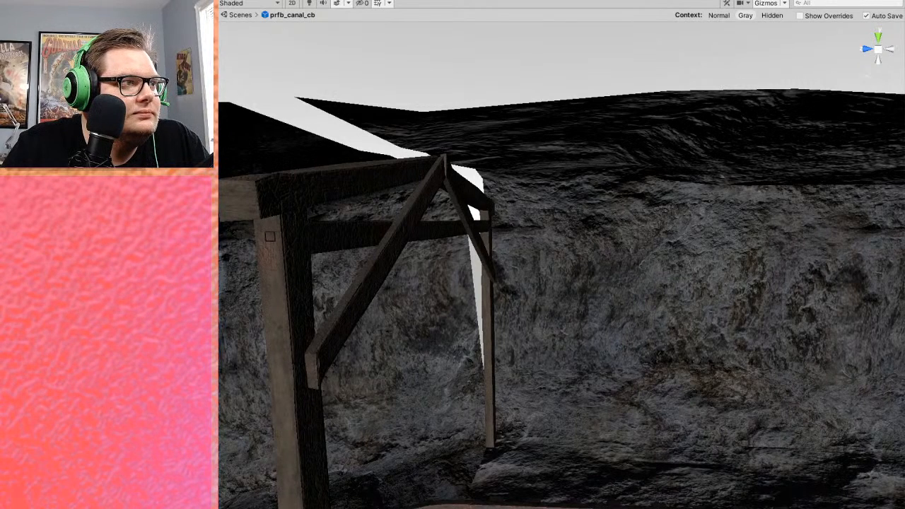
left_click_drag(219, 283, 500, 263)
middle_click_drag(500, 301, 453, 325)
right_click_drag(453, 325, 515, 367)
middle_click_drag(515, 366, 481, 396)
right_click_drag(481, 396, 457, 362)
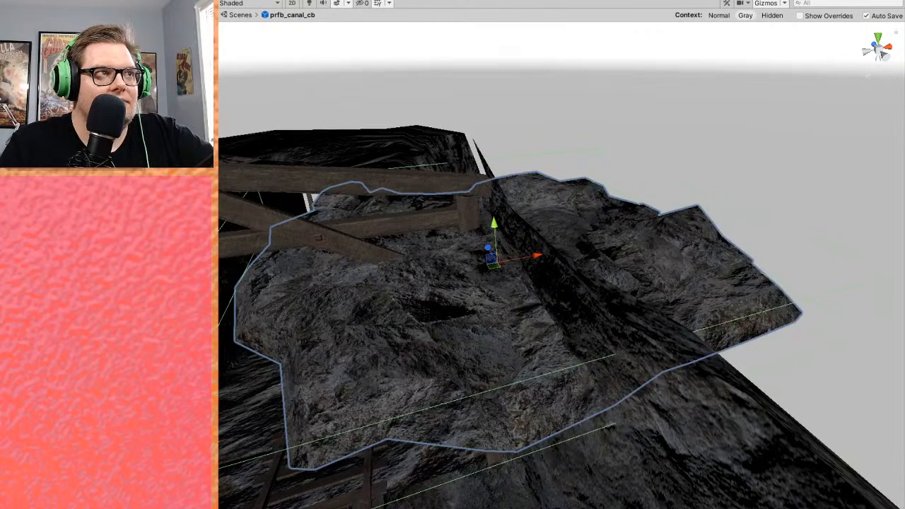
- Rotate the rock with 90-degree values so it stands upright along the tunnel wall
type("0")
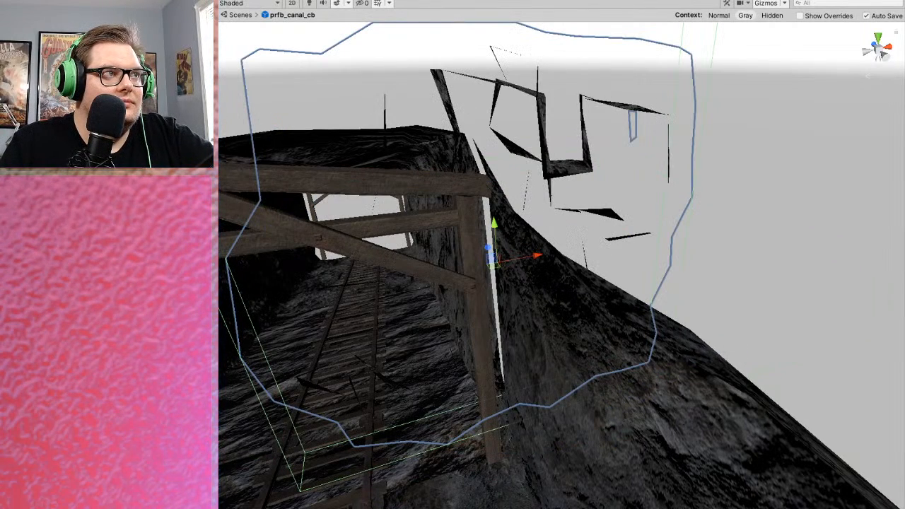
type("90")
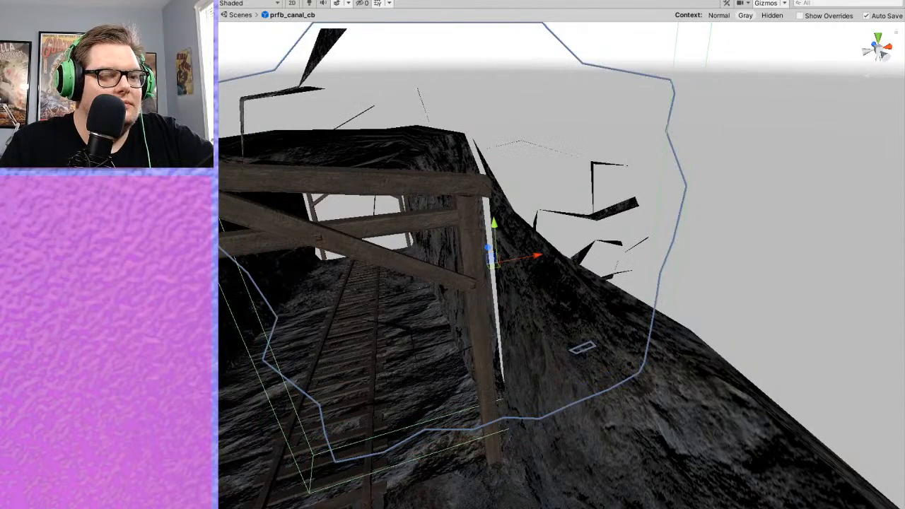
key("BackSpace")
key("BackSpace")
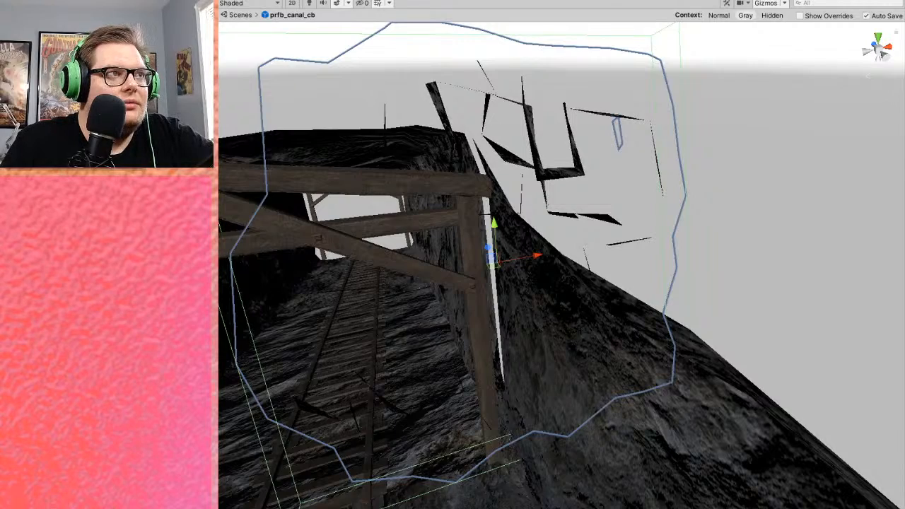
type("90")
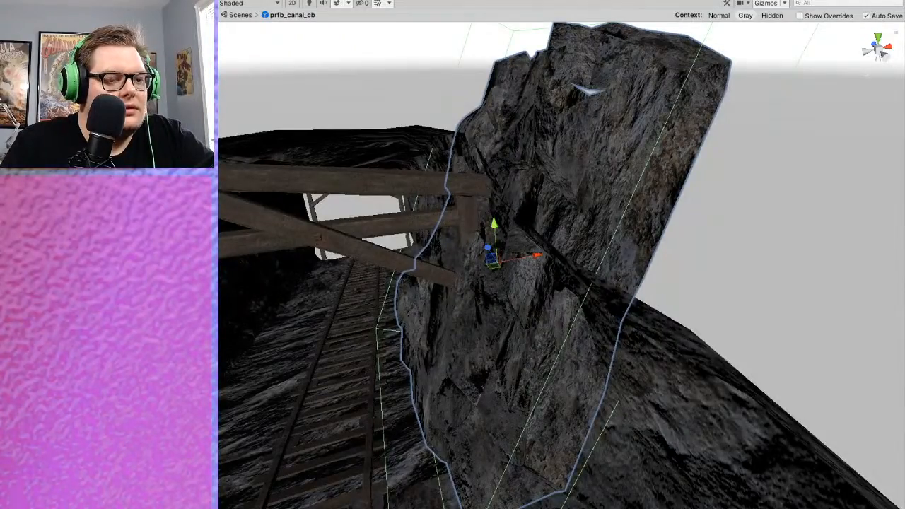
type("90")
- Lower the upright rock and shift it against the tunnel wall to cover the gap behind the frame post
middle_click_drag(513, 286, 538, 372)
right_click_drag(538, 372, 611, 346)
middle_click_drag(627, 263, 595, 259)
left_click_drag(600, 196, 601, 240)
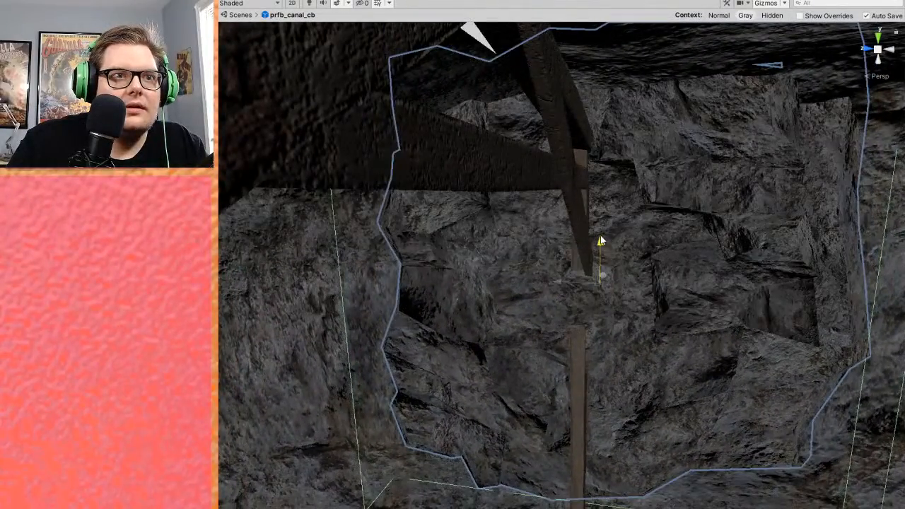
right_click_drag(637, 269, 677, 270)
key("a")
left_click_drag(729, 234, 722, 238)
left_click_drag(735, 199, 740, 236)
- Place another copy of the rock, facing inward, over the wall gap at the timber frame's opposite post
middle_click_drag(731, 229, 660, 271)
right_click_drag(660, 271, 543, 301)
middle_click_drag(543, 301, 562, 304)
right_click_drag(562, 304, 668, 291)
mouse_move(515, 202)
middle_mouse_down()
mouse_move(502, 201)
mouse_move(529, 189)
mouse_move(518, 184)
mouse_move(509, 200)
middle_mouse_up()
right_click_drag(509, 200, 492, 290)
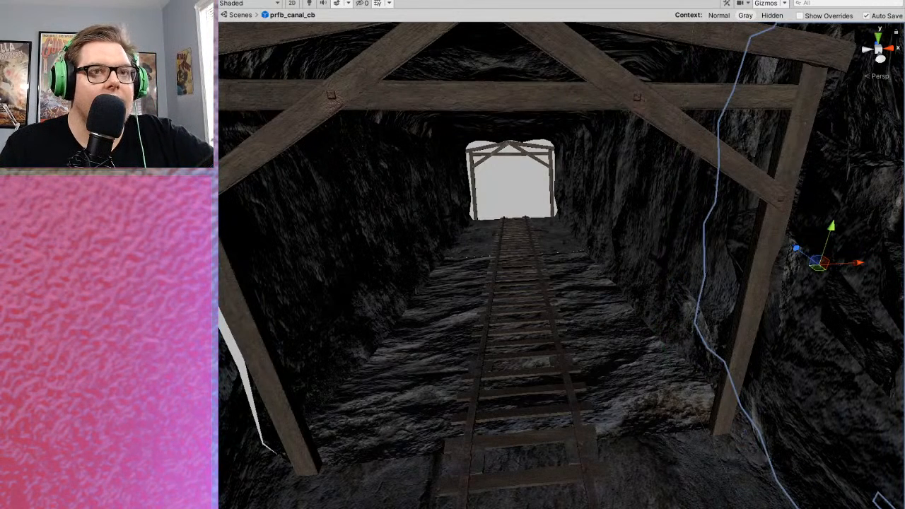
left_click_drag(748, 266, 387, 291)
right_click_drag(556, 337, 671, 337)
scroll(679, 340, "up", 5)
middle_click_drag(687, 339, 641, 364)
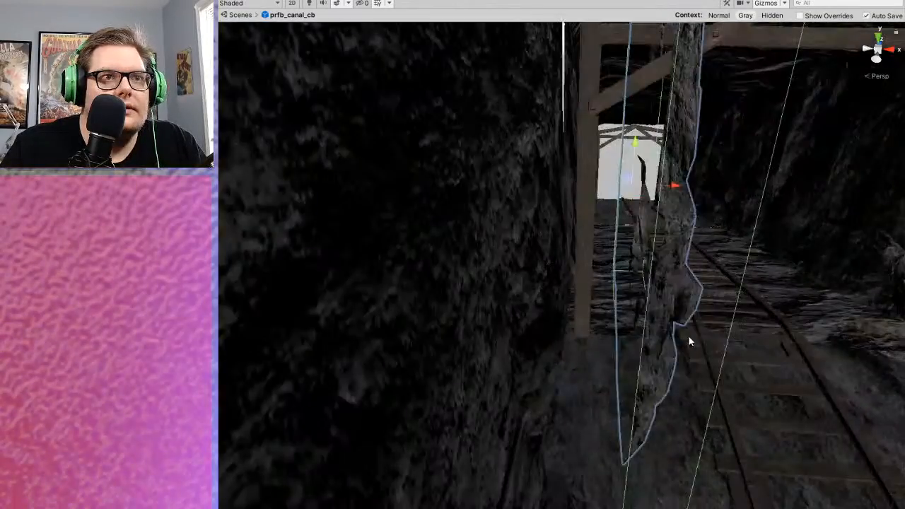
left_click_drag(454, 302, 307, 292)
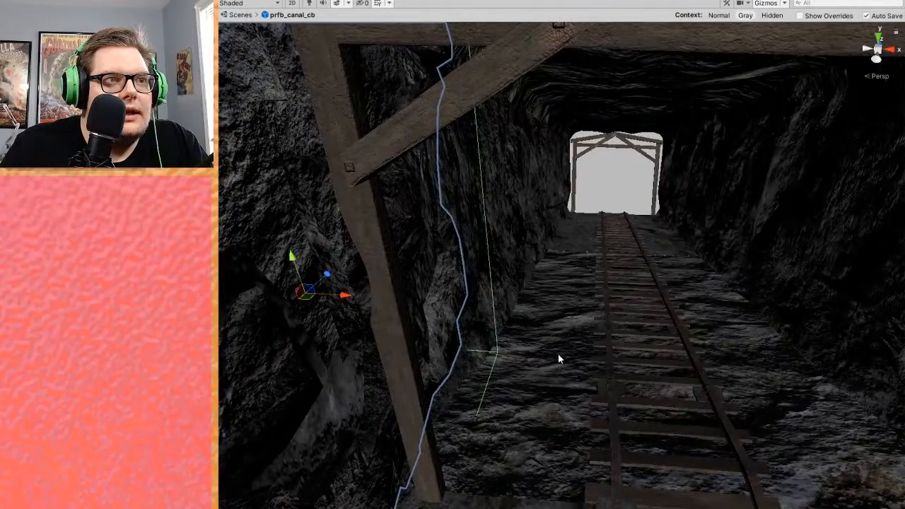
- Undo the trial rotations of the further rock copy beside the timber frame post
right_click_drag(531, 329, 460, 311)
middle_click_drag(459, 311, 601, 238)
scroll(497, 347, "down", 3)
right_click_drag(601, 239, 563, 272)
middle_click_drag(562, 272, 607, 341)
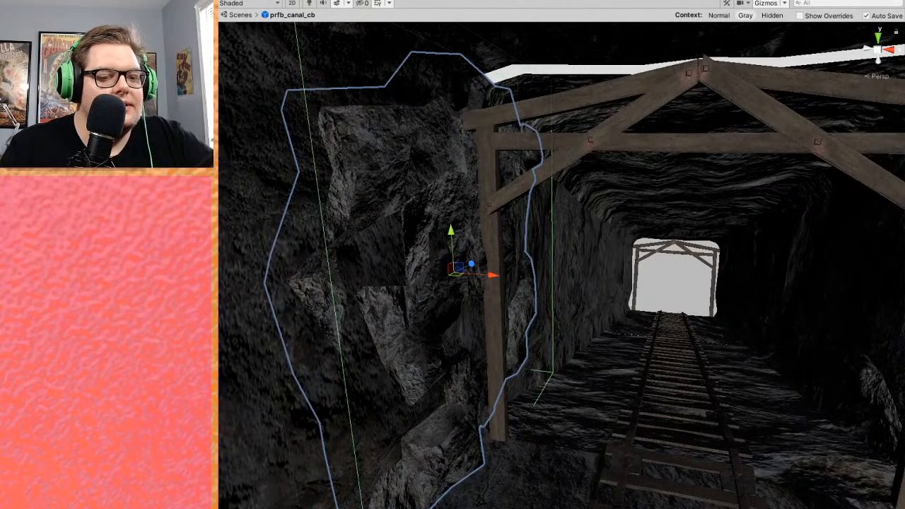
key("ctrl+z")
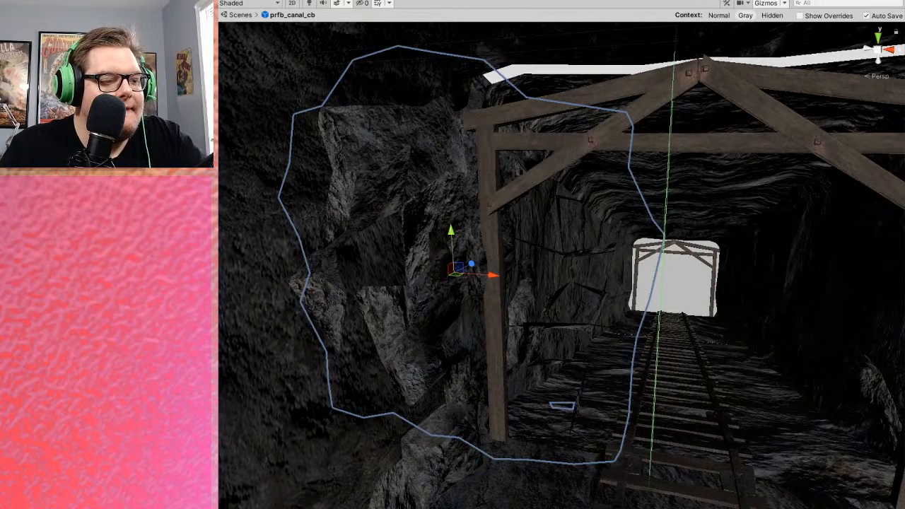
key("ctrl+z")
key("ctrl+z")
key("ctrl+z")
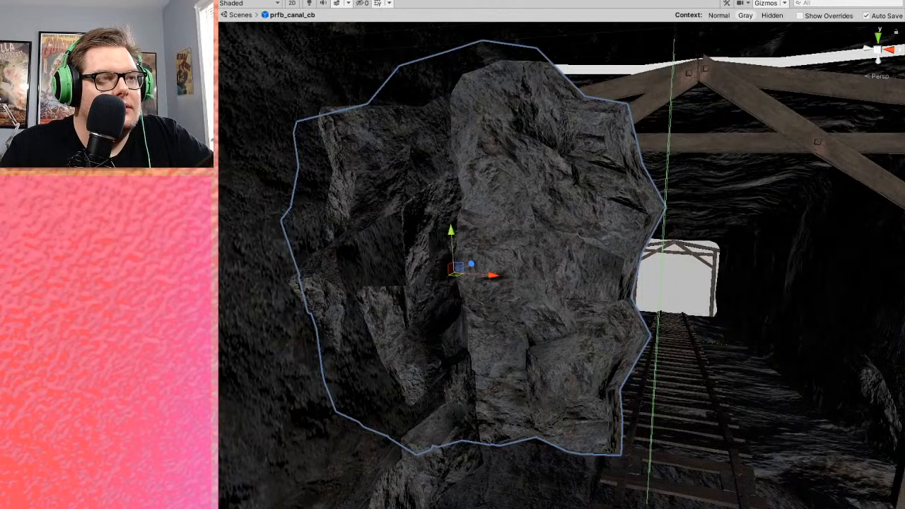
key("ctrl+z")
- Move the rock copy to the middle of the timber frame and rotate it with values of 90 and 180 so it lies horizontally
left_click_drag(497, 276, 650, 291)
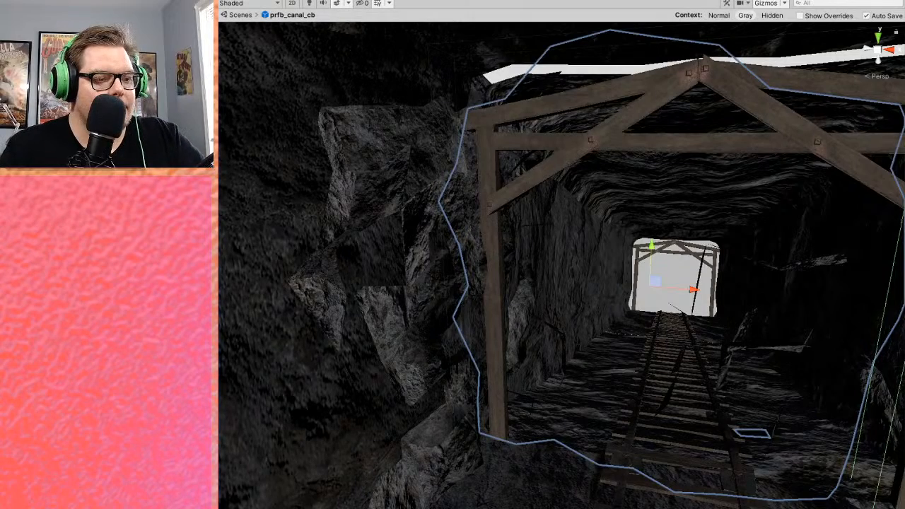
type("90")
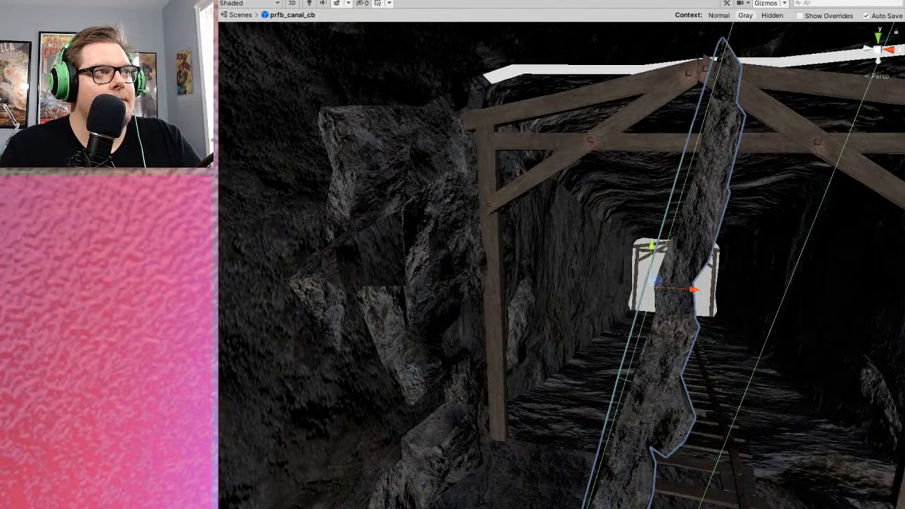
type("180")
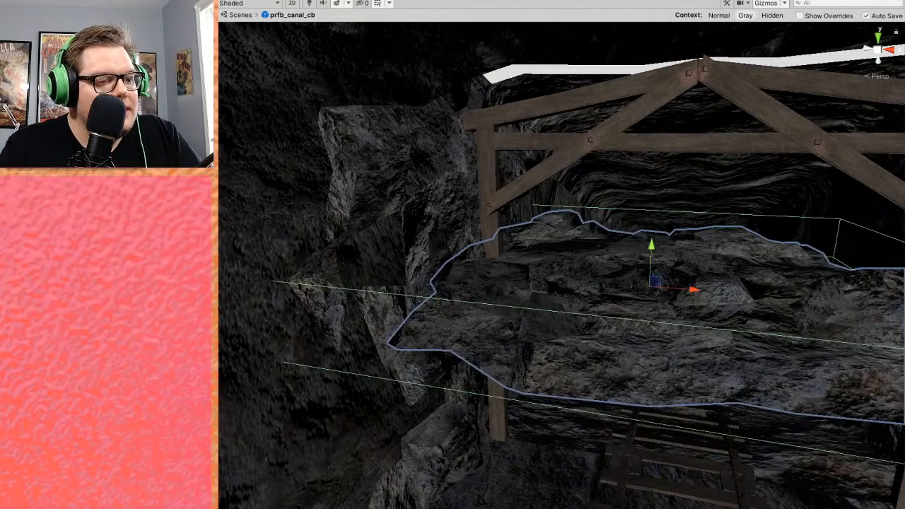
- Raise the horizontal rock above the timber frame and shift it sideways towards the tunnel's centre
left_click_drag(656, 249, 646, 38)
middle_click_drag(647, 38, 651, 260)
right_click_drag(652, 260, 666, 234)
middle_click_drag(666, 234, 679, 276)
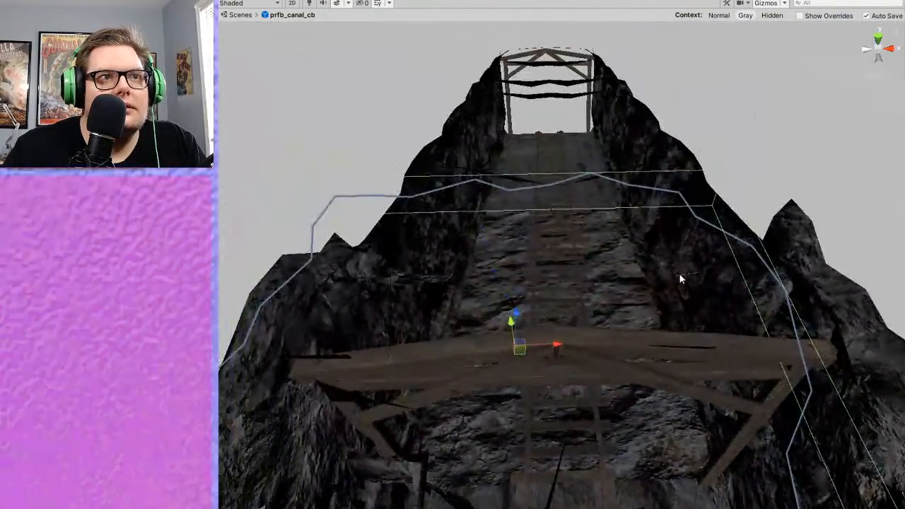
scroll(679, 276, "down", 3)
left_click_drag(578, 315, 623, 313)
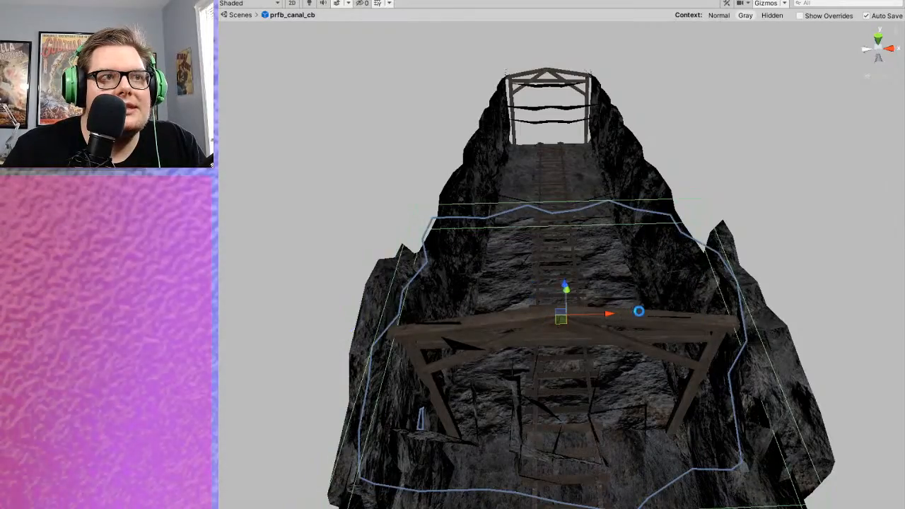
- Position the horizontal rock against the ceiling gap just above the timber frame, roughly centred between its posts
scroll(630, 247, "up", 8)
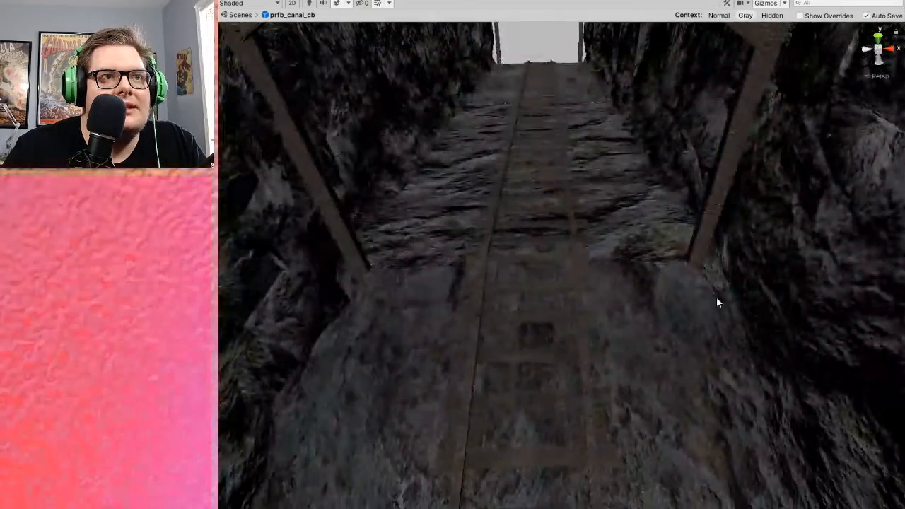
right_click_drag(716, 296, 695, 231)
mouse_move(696, 230)
middle_mouse_down()
mouse_move(693, 201)
mouse_move(675, 177)
mouse_move(639, 211)
mouse_move(696, 200)
mouse_move(685, 218)
middle_mouse_up()
scroll(693, 200, "up", 3)
scroll(639, 211, "down", 1)
middle_click_drag(822, 157, 797, 90)
left_click_drag(773, 84, 724, 146)
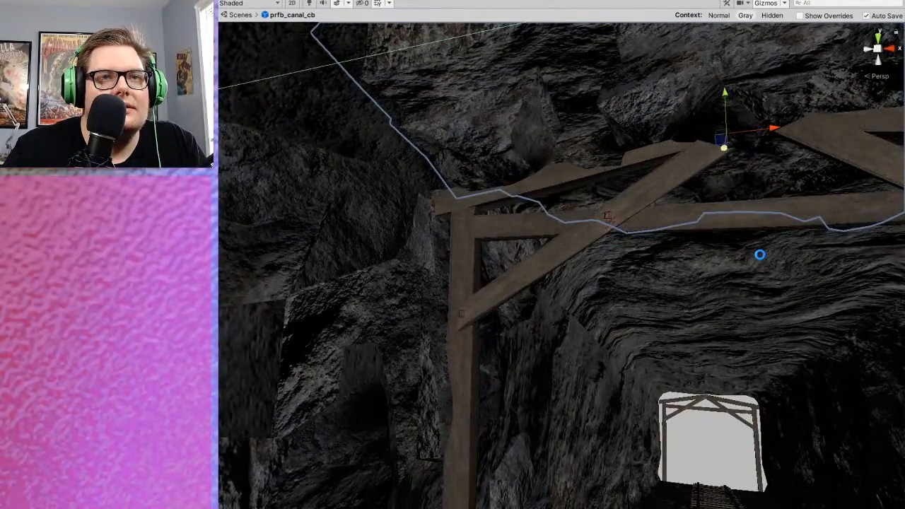
scroll(760, 255, "down", 4)
middle_click_drag(759, 254, 731, 250)
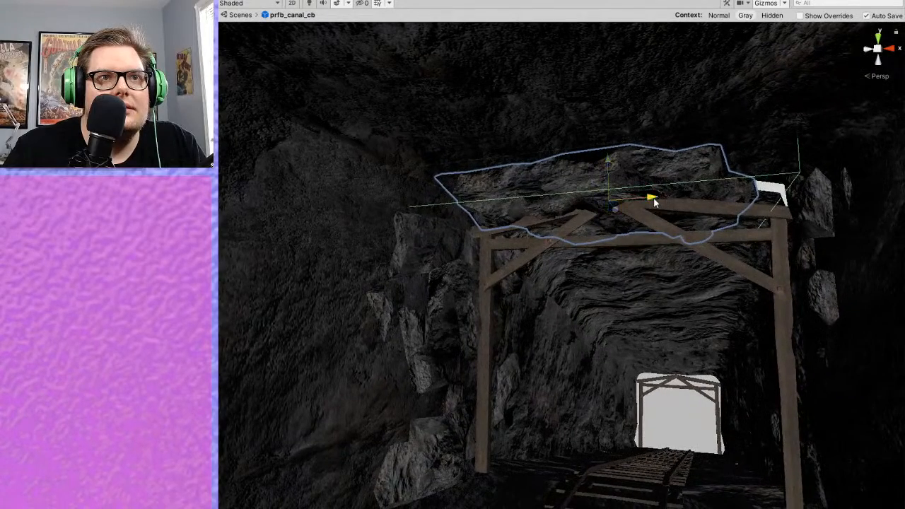
left_click_drag(654, 203, 671, 199)
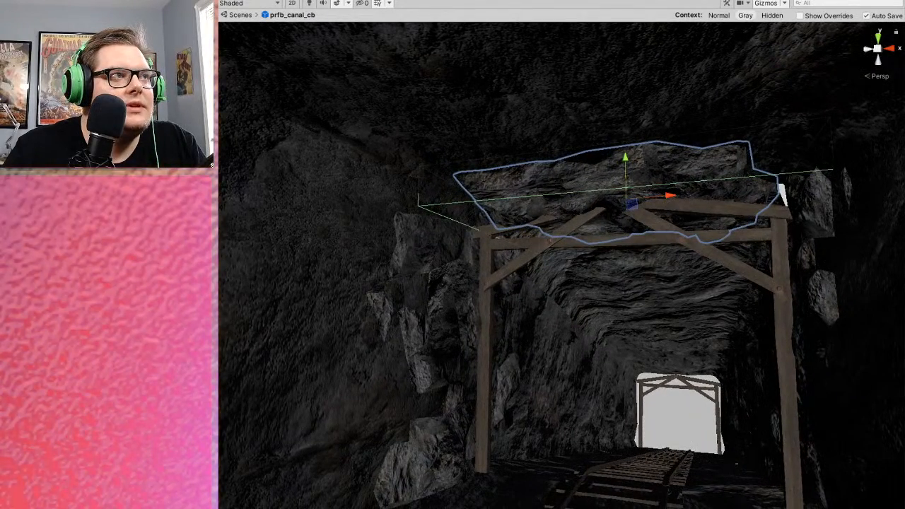
- Enlarge the ceiling rock to span the whole gap above the timber frame and adjust its height
key("ctrl+z")
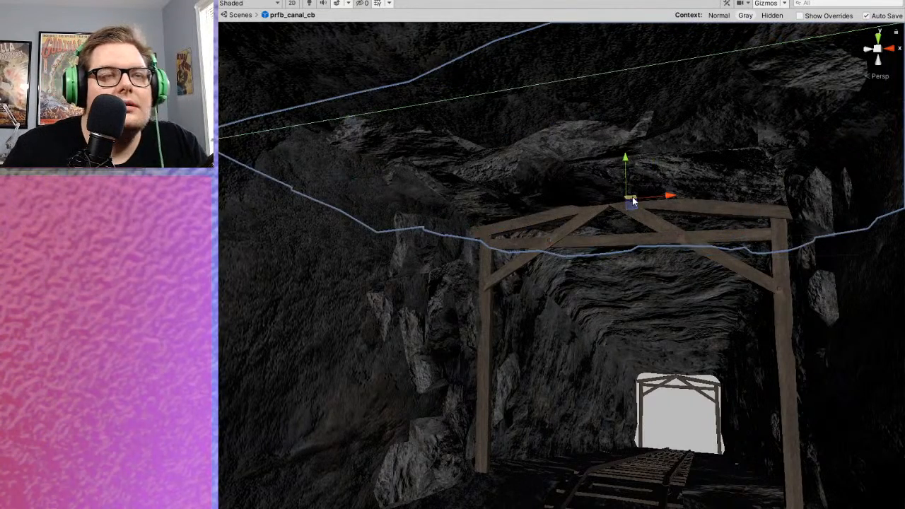
left_click_drag(625, 162, 653, 150)
left_click(668, 410)
- Examine the mine tunnel's ceiling and floor joints as seen from the concrete tunnel
middle_click_drag(669, 410, 639, 383)
scroll(639, 383, "down", 4)
right_click_drag(639, 386, 637, 430)
scroll(644, 423, "down", 6)
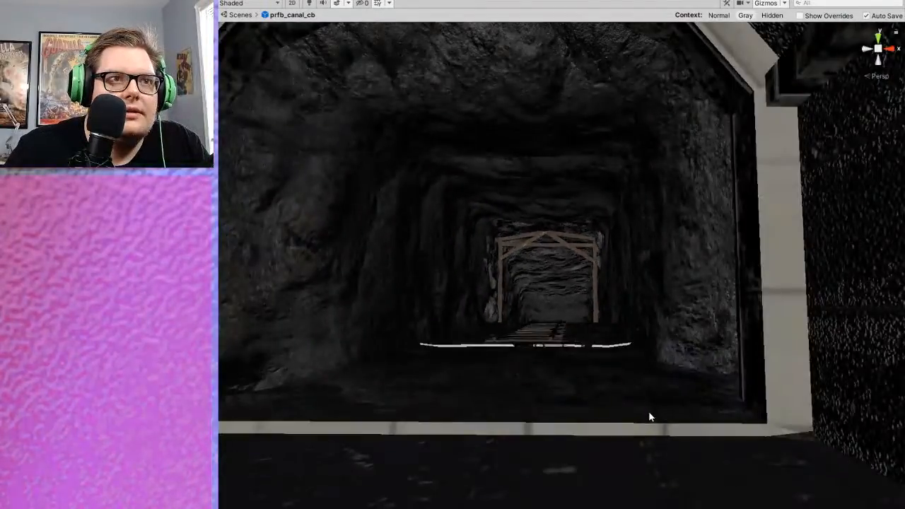
mouse_move(655, 421)
middle_mouse_down()
mouse_move(632, 395)
mouse_move(611, 408)
mouse_move(612, 430)
mouse_move(614, 373)
mouse_move(624, 415)
mouse_move(650, 419)
middle_mouse_up()
scroll(619, 397, "down", 5)
scroll(611, 408, "down", 6)
scroll(612, 430, "up", 6)
scroll(609, 400, "up", 6)
scroll(620, 405, "up", 6)
- Select the sloping mine sections with their frames, rails and rocks, and shift them together vertically to close the floor gap
right_click_drag(633, 424, 697, 442)
middle_click_drag(502, 453, 576, 456)
right_click_drag(545, 459, 585, 469)
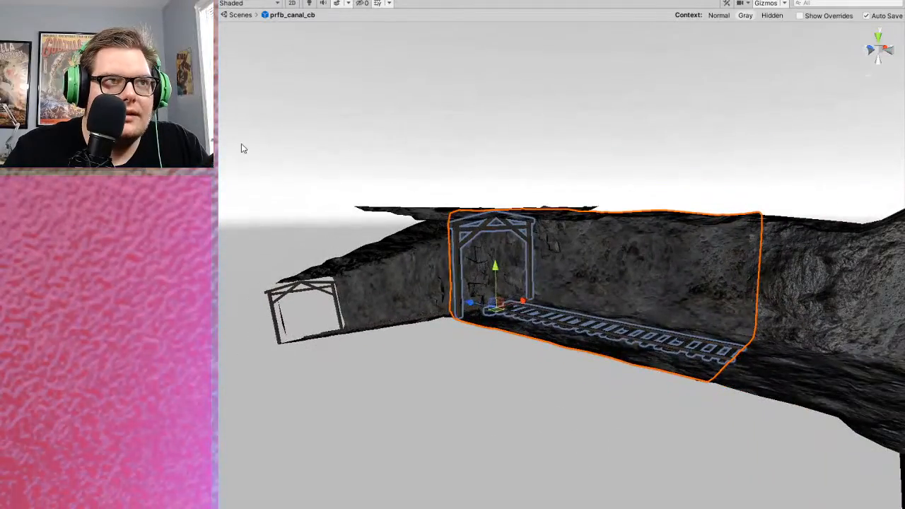
left_click_drag(387, 261, 694, 434)
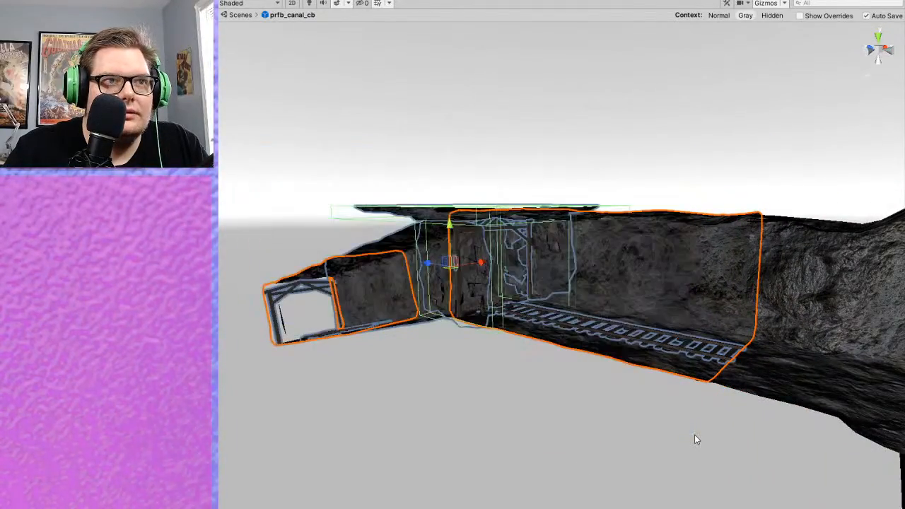
scroll(694, 434, "up", 3)
middle_click_drag(694, 435, 594, 413)
key("f")
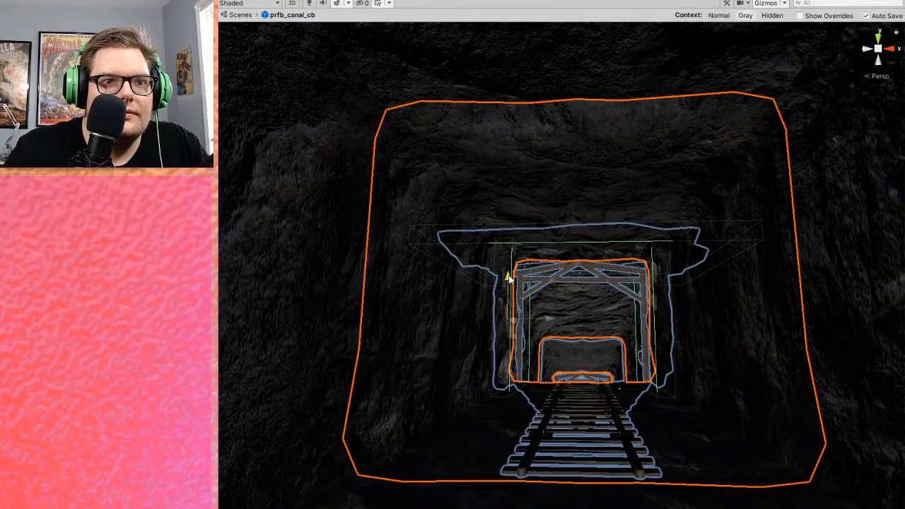
scroll(603, 398, "down", 10)
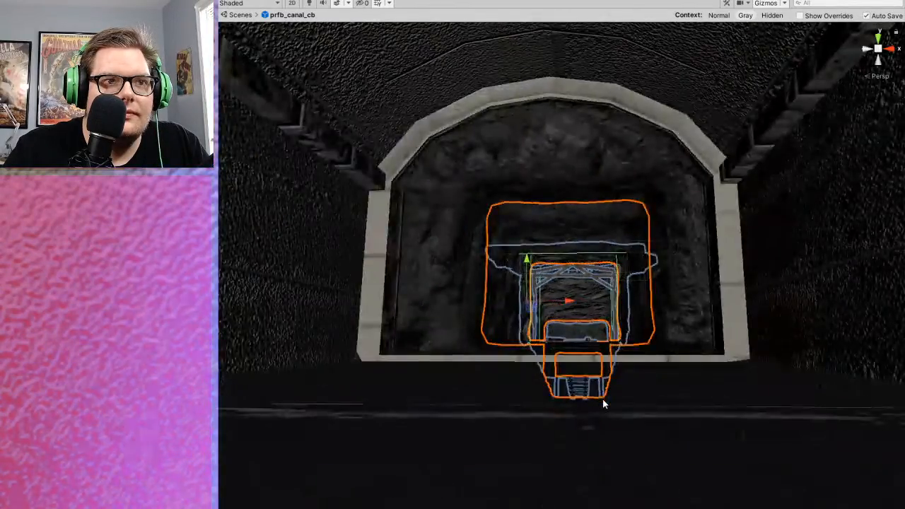
- Turn on the scene lighting and check the concrete tunnel leading to the mine entrance
middle_click_drag(603, 398, 573, 427)
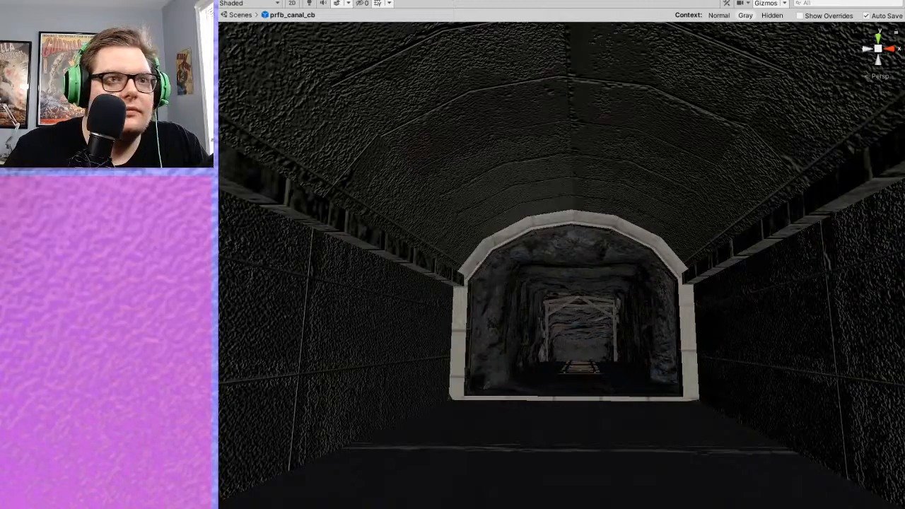
scroll(654, 365, "down", 10)
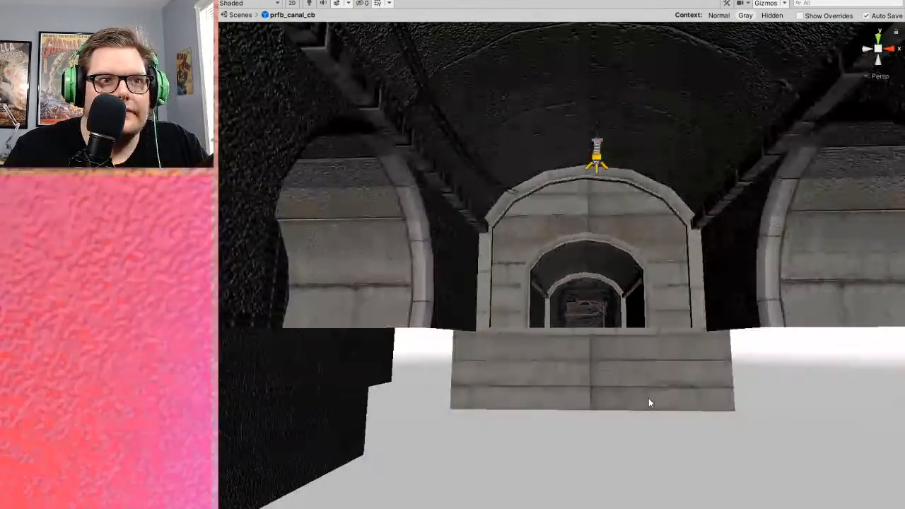
scroll(649, 398, "up", 15)
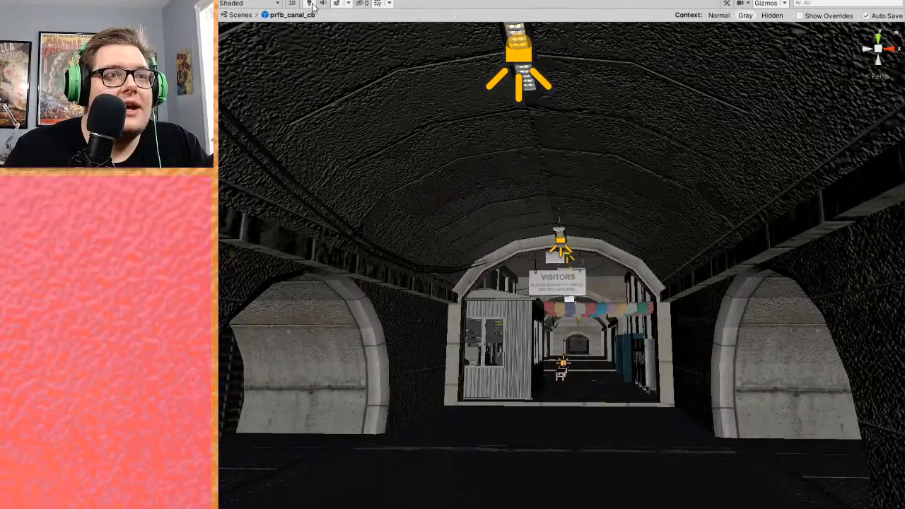
left_click(311, 5)
scroll(633, 281, "down", 15)
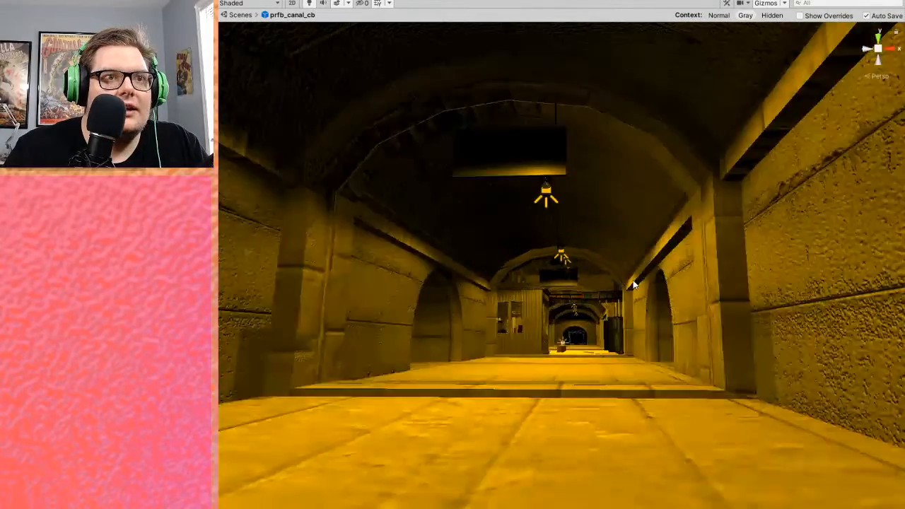
scroll(656, 357, "up", 15)
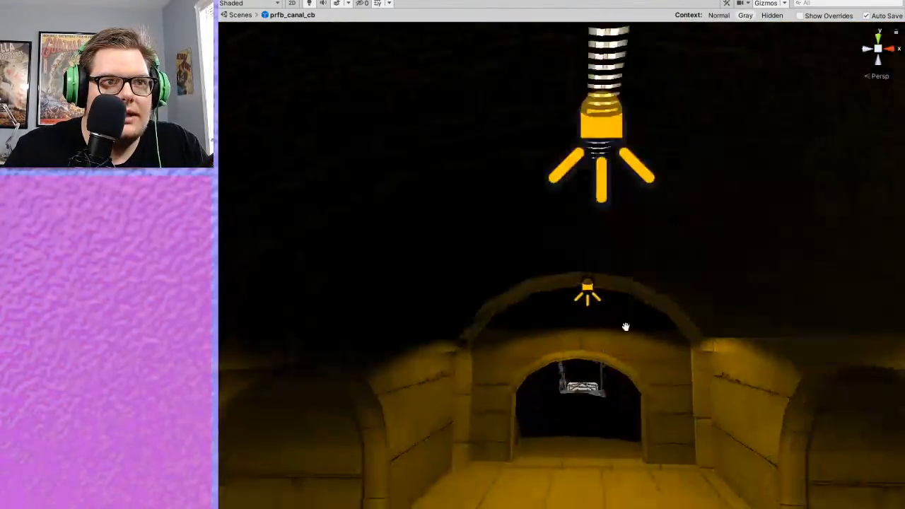
scroll(626, 326, "down", 12)
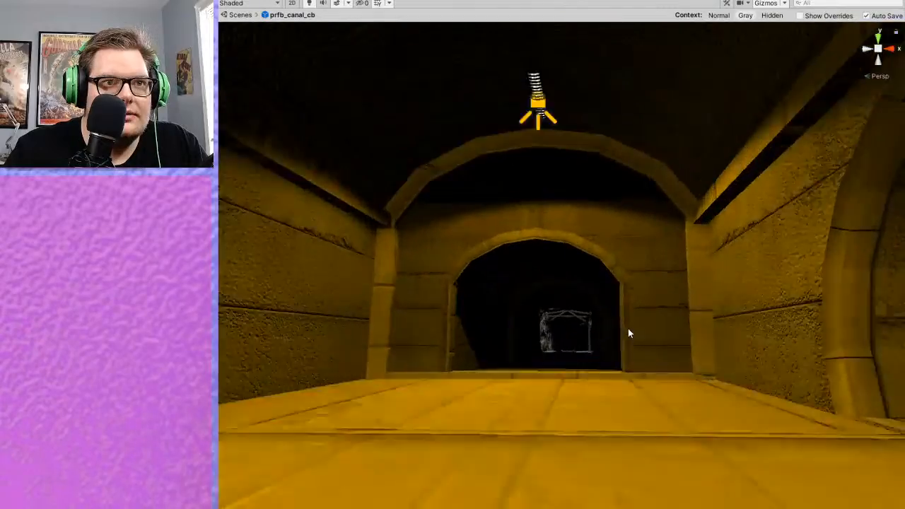
- Examine the lit mine tunnel, its timber frame, rocks and rails from both directions
scroll(648, 356, "up", 3)
scroll(650, 357, "up", 5)
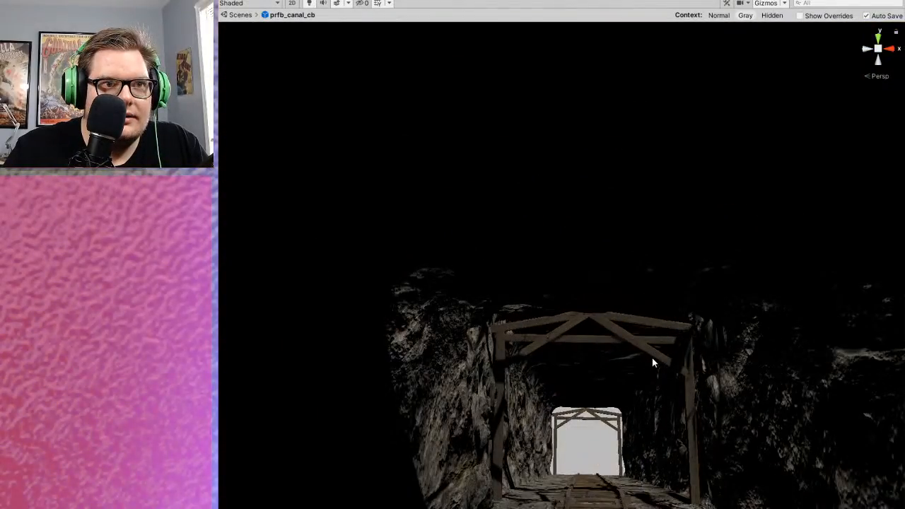
scroll(639, 327, "up", 3)
right_click_drag(638, 329, 570, 339)
middle_click_drag(570, 339, 636, 354)
scroll(543, 344, "down", 6)
scroll(636, 354, "up", 5)
scroll(586, 363, "down", 5)
scroll(491, 351, "up", 3)
mouse_move(570, 362)
middle_mouse_down()
mouse_move(491, 351)
mouse_move(554, 364)
middle_mouse_up()
scroll(492, 350, "up", 3)
scroll(554, 364, "down", 5)
scroll(554, 363, "up", 3)
scroll(593, 371, "down", 3)
scroll(587, 373, "up", 2)
scroll(587, 341, "up", 4)
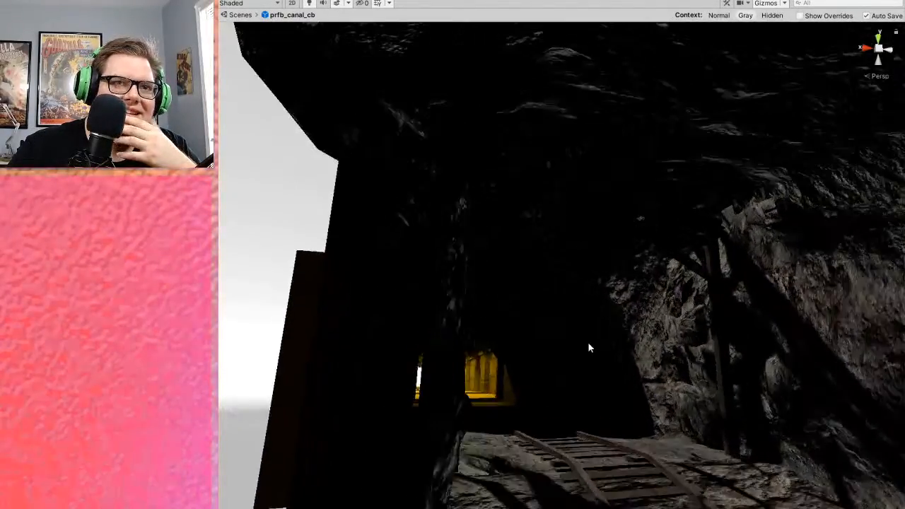
- Examine the mine tunnel, its rail tracks and its entrance from inside and outside the prefab
scroll(588, 349, "down", 1)
scroll(588, 351, "down", 6)
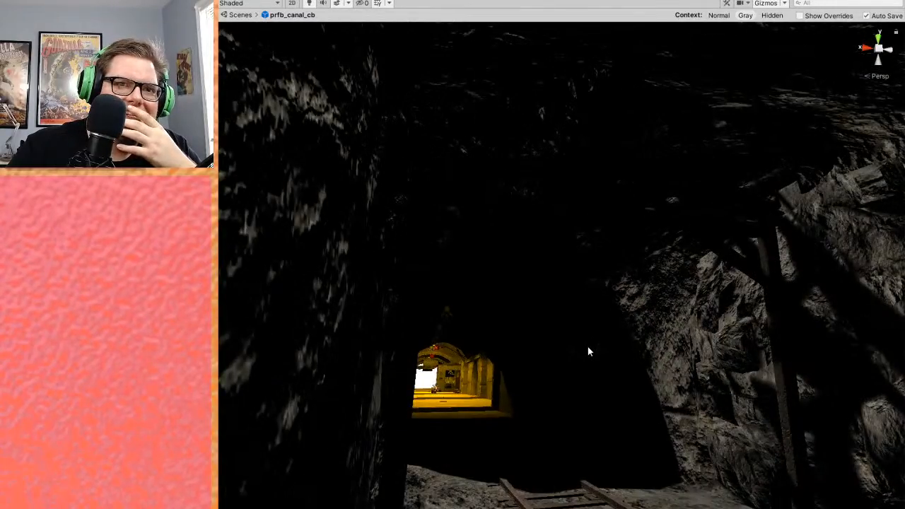
right_click_drag(685, 401, 729, 426)
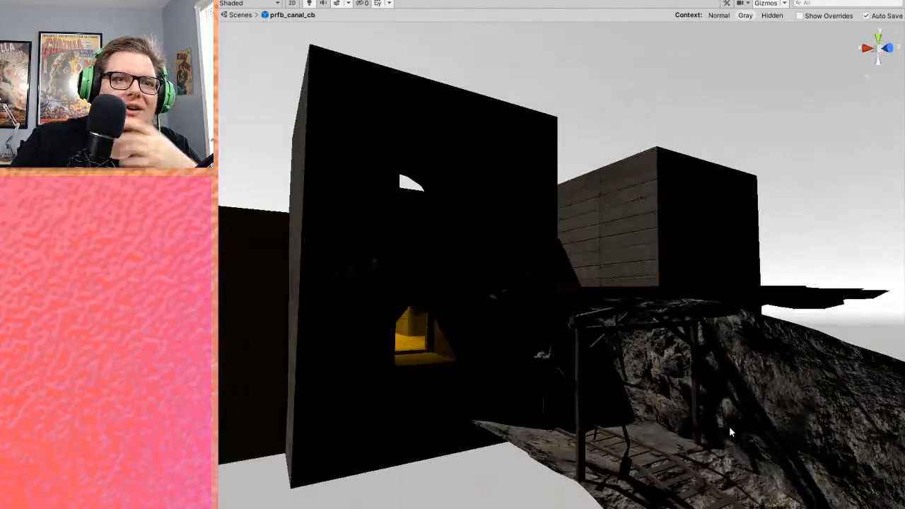
scroll(729, 425, "up", 3)
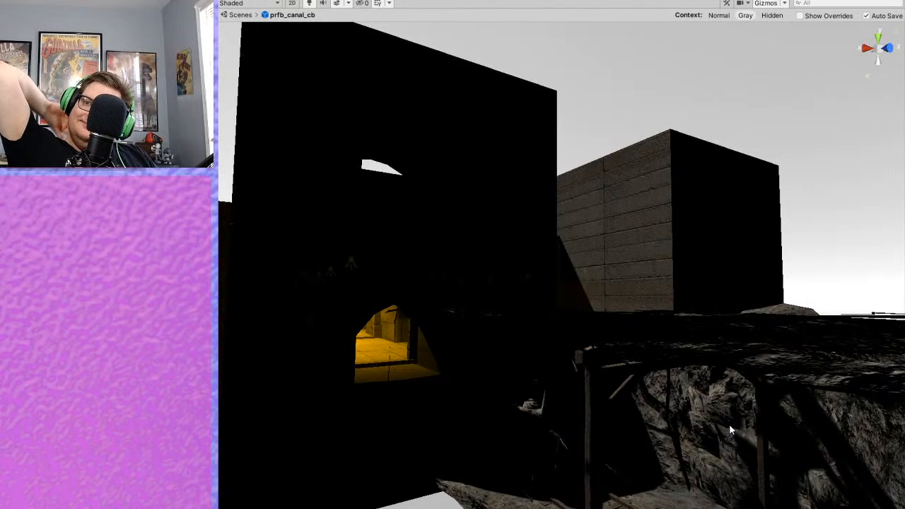
left_click_drag(726, 423, 614, 316, "alt")
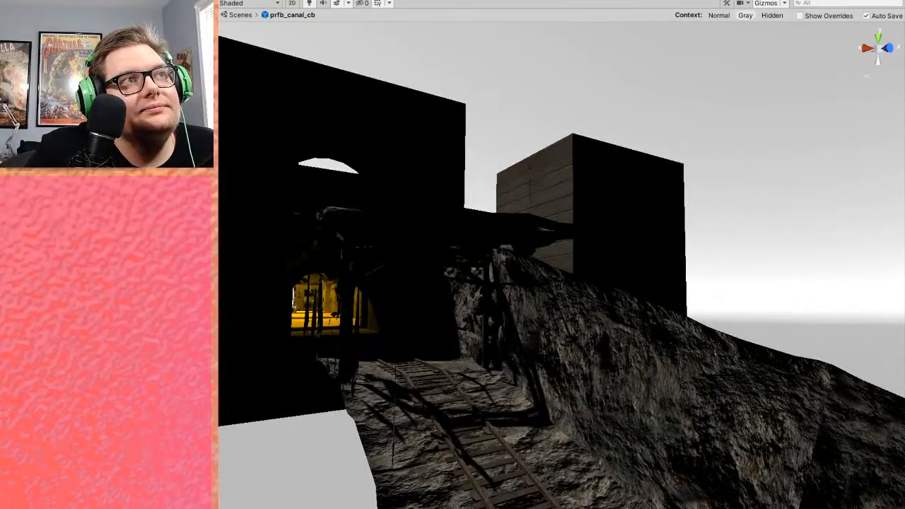
left_click(310, 3)
left_click(310, 4)
left_click_drag(679, 382, 546, 370, "alt")
scroll(563, 372, "up", 5)
middle_click_drag(564, 371, 561, 335)
scroll(568, 305, "down", 2)
scroll(561, 335, "up", 8)
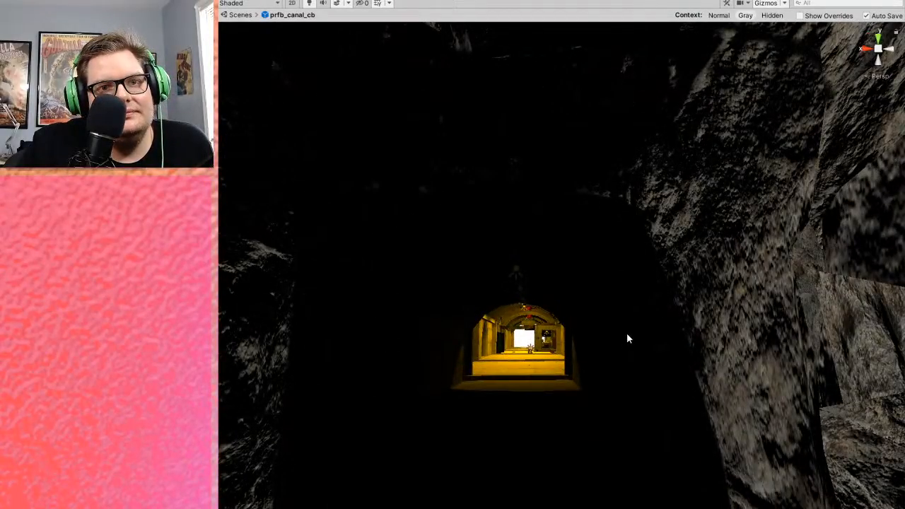
scroll(626, 338, "down", 10)
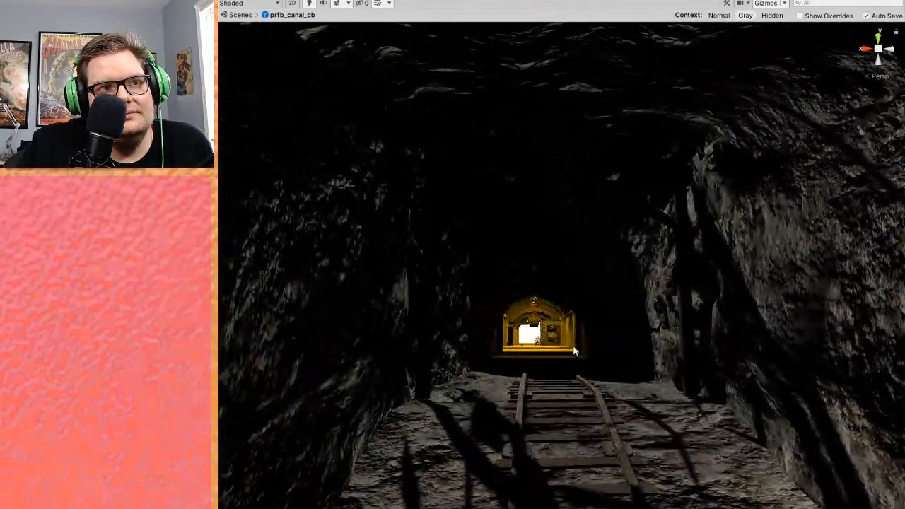
scroll(576, 350, "down", 6)
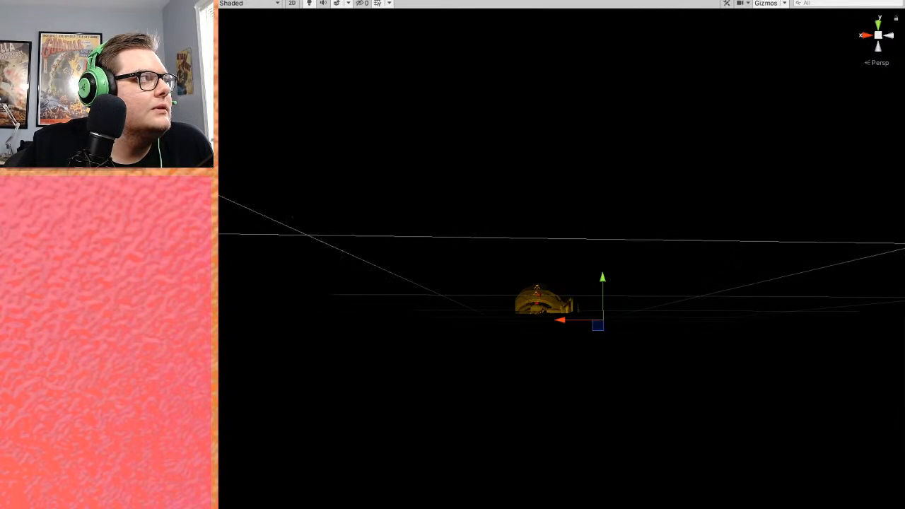
- Survey the building exterior in the main scene and locate the open archway of the lit corridor
scroll(513, 330, "down", 5)
mouse_move(513, 329)
middle_mouse_down()
mouse_move(502, 369)
mouse_move(512, 342)
middle_mouse_up()
left_click(308, 221)
scroll(450, 291, "up", 1)
scroll(451, 295, "up", 2)
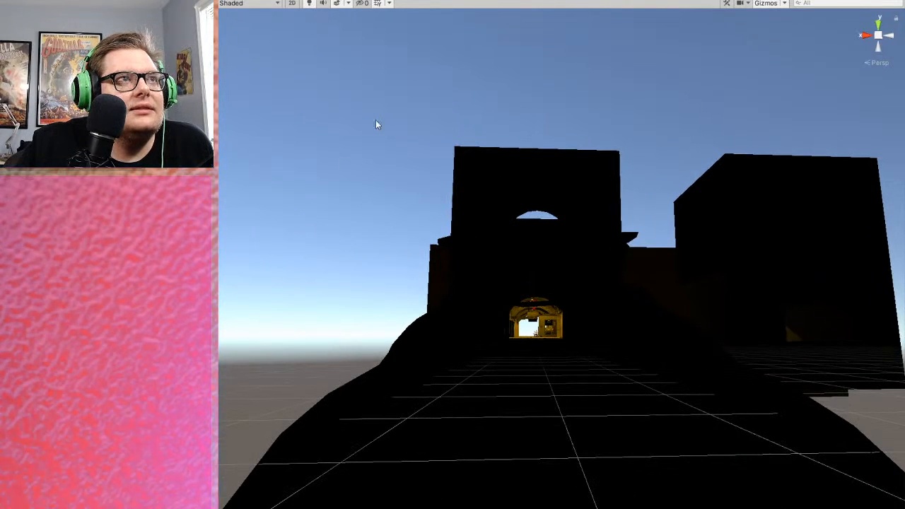
scroll(543, 288, "up", 6)
right_click_drag(542, 289, 776, 347)
scroll(571, 352, "up", 3)
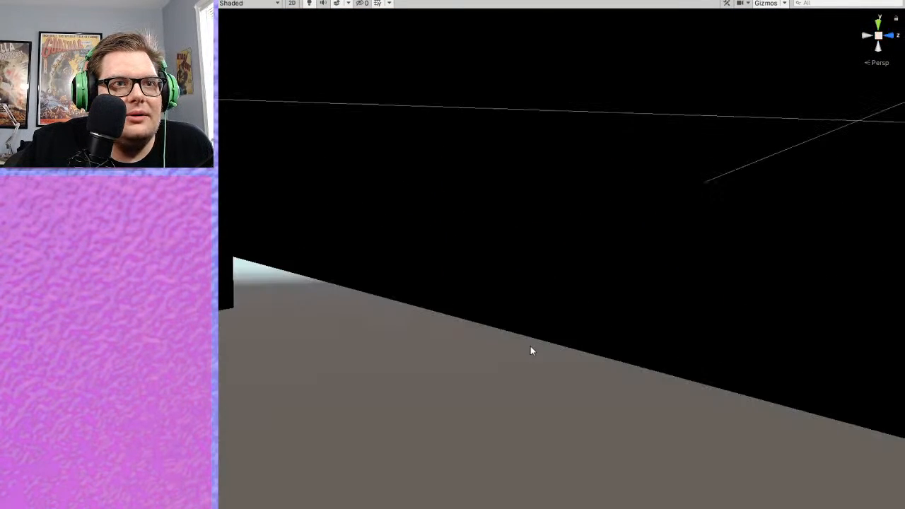
scroll(610, 349, "down", 6)
middle_click_drag(402, 331, 735, 347)
middle_click_drag(424, 320, 663, 313)
scroll(662, 312, "down", 5)
right_click_drag(505, 317, 722, 313)
scroll(454, 298, "up", 2)
middle_click_drag(454, 298, 524, 303)
scroll(484, 282, "up", 4)
scroll(524, 303, "up", 2)
right_click_drag(659, 327, 622, 283)
scroll(622, 288, "down", 3)
middle_click_drag(784, 311, 632, 325)
scroll(669, 323, "up", 3)
scroll(814, 327, "up", 2)
right_click_drag(550, 373, 624, 359)
scroll(545, 383, "down", 3)
middle_click_drag(546, 383, 562, 393)
scroll(562, 393, "up", 2)
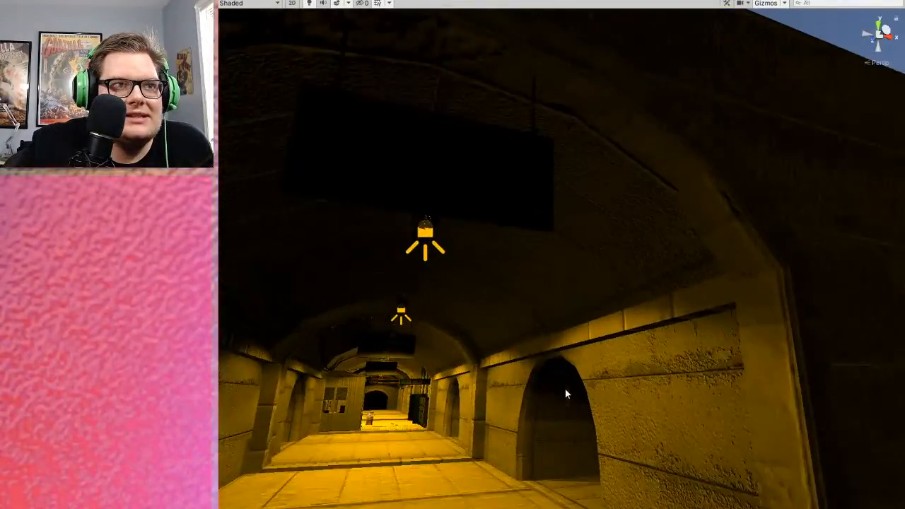
- Turn off scene lighting in the view of the archway with the visitors sign
scroll(562, 390, "down", 1)
scroll(567, 386, "down", 3)
right_click_drag(541, 371, 495, 380)
middle_click_drag(598, 398, 561, 247)
scroll(572, 422, "up", 3)
scroll(578, 424, "down", 3)
middle_click_drag(577, 384, 590, 339)
scroll(589, 338, "up", 2)
scroll(590, 340, "up", 3)
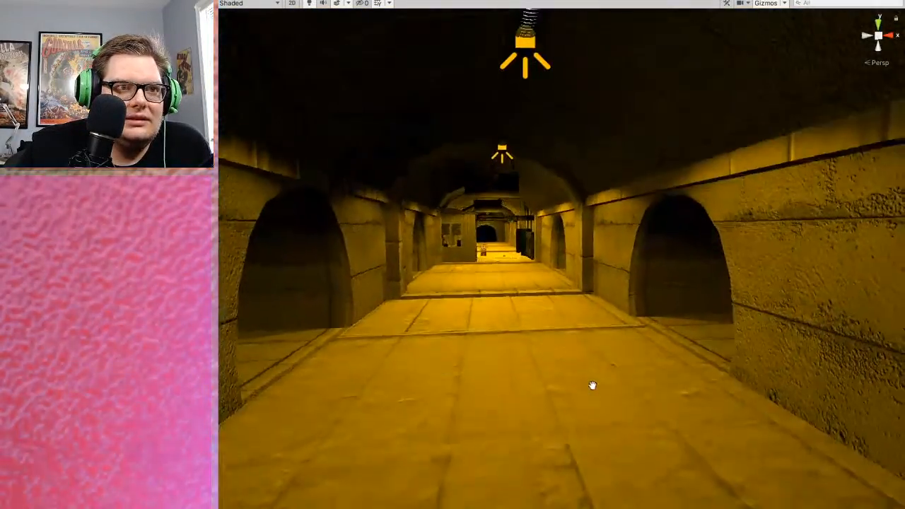
scroll(592, 386, "down", 5)
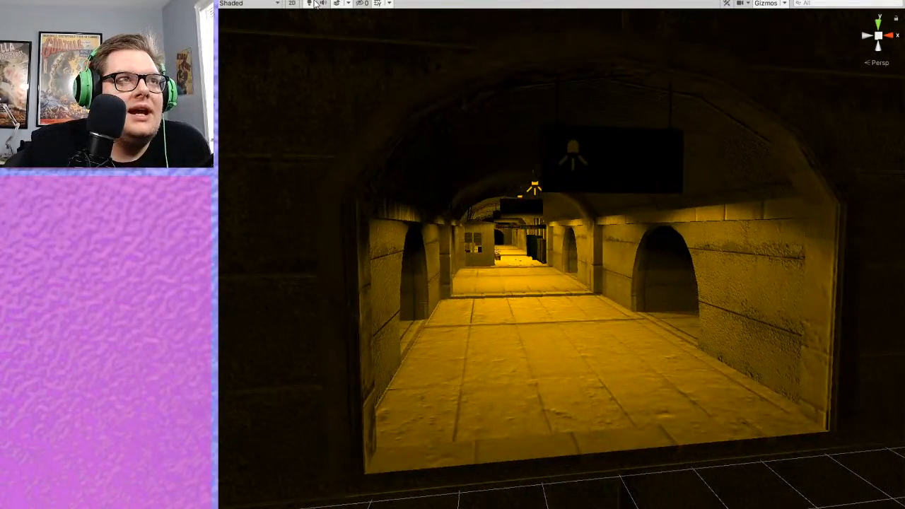
left_click(312, 3)
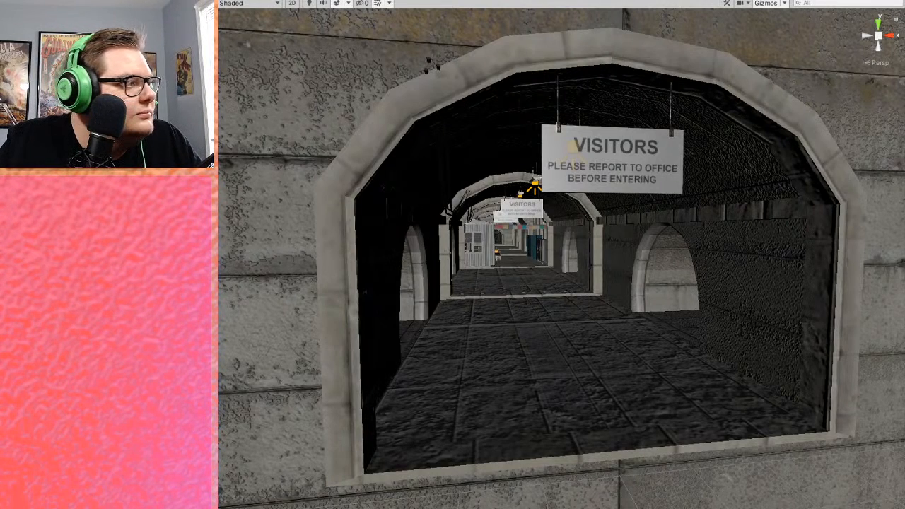
- Place a wooden barrier in the archway, scale it to 2 and rotate it to face outward across the opening
left_click_drag(661, 348, 606, 382)
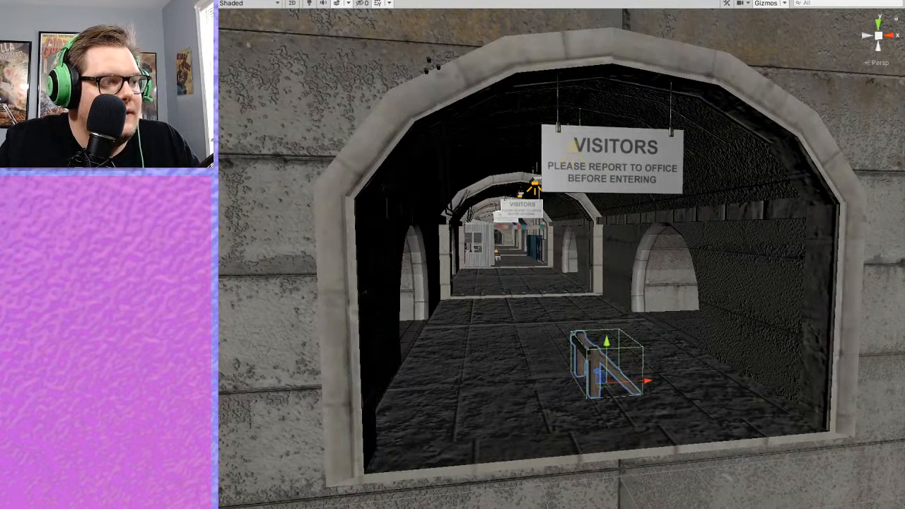
type("2")
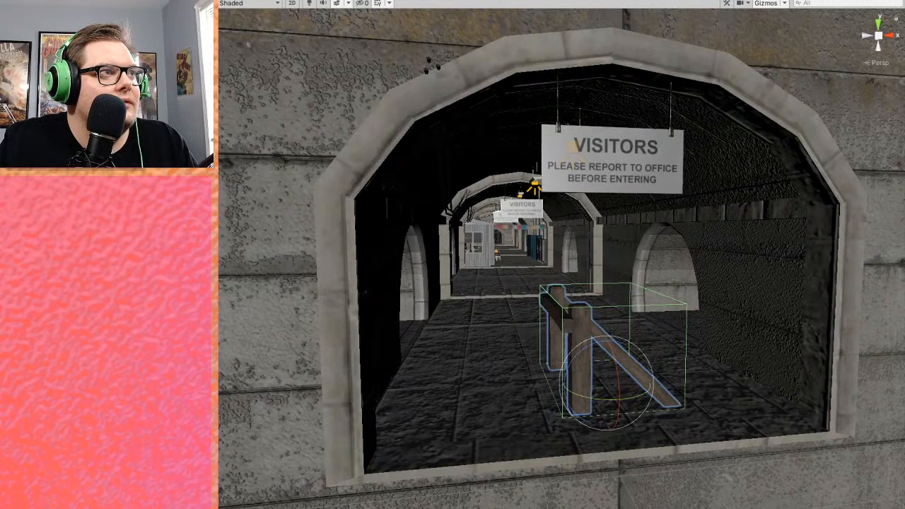
type("180")
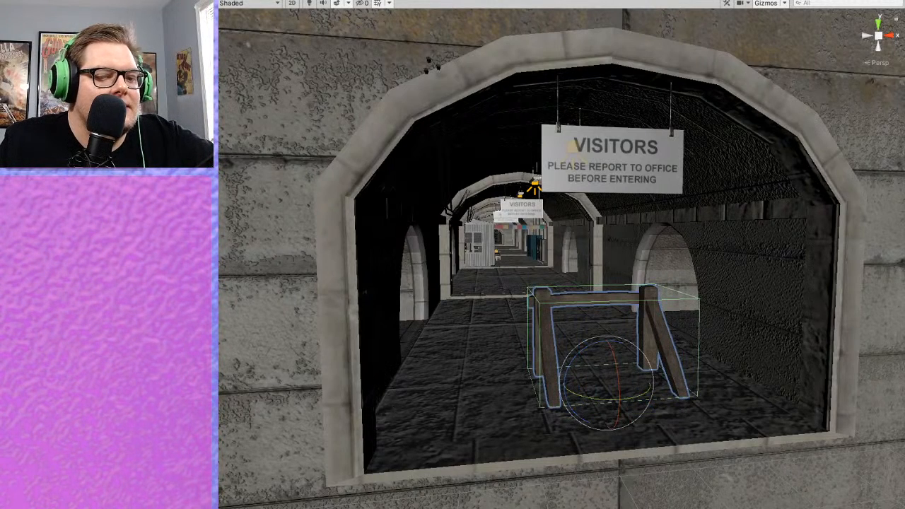
type("900")
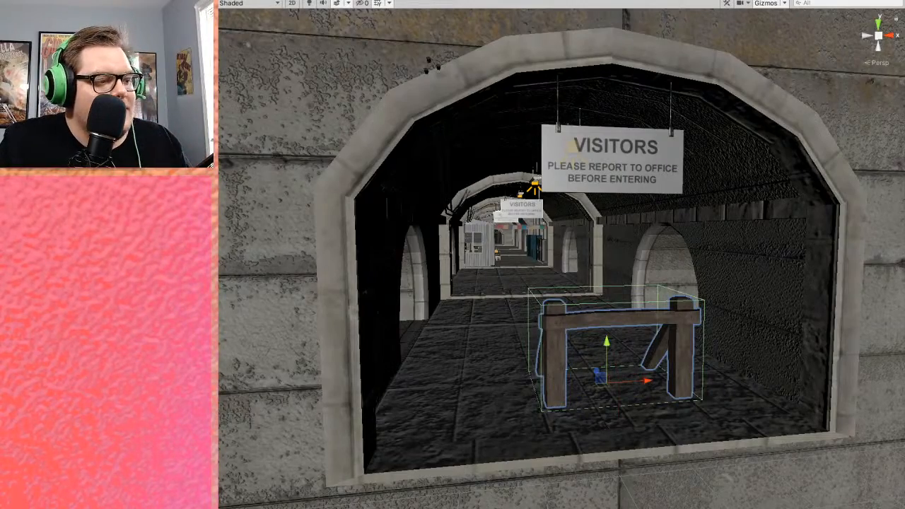
- Move the wooden barrier close to the ledge at the archway's right-hand side
left_click_drag(597, 342, 628, 389, "alt")
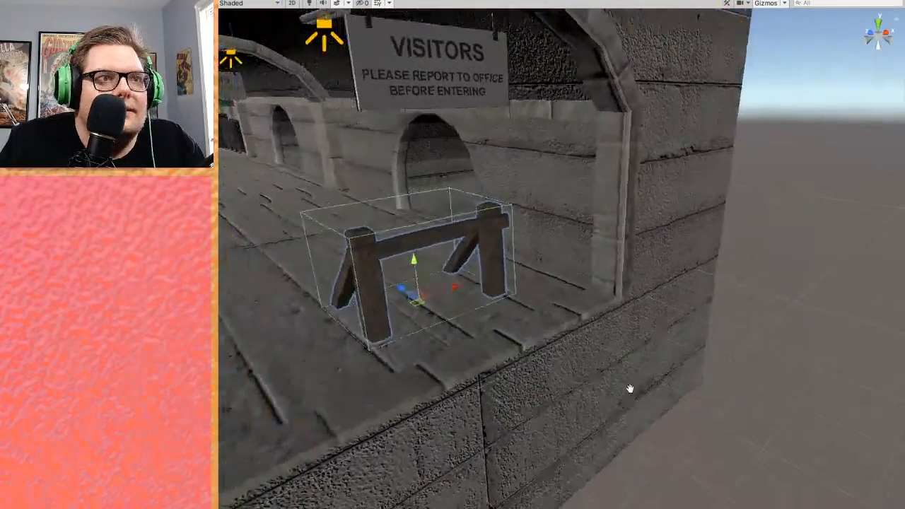
middle_click_drag(629, 388, 693, 424)
left_click_drag(479, 336, 563, 341)
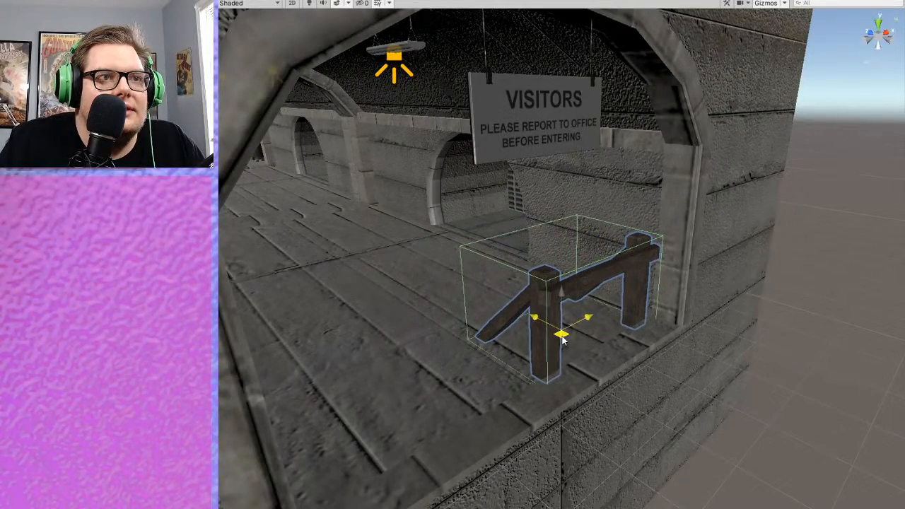
- Duplicate the wooden barrier and shift the copy sideways to block the left half of the archway
middle_click_drag(620, 382, 625, 342)
scroll(625, 342, "up", 6)
left_click_drag(625, 342, 538, 363, "alt")
scroll(538, 363, "down", 4)
scroll(538, 364, "down", 3)
scroll(583, 341, "down", 3)
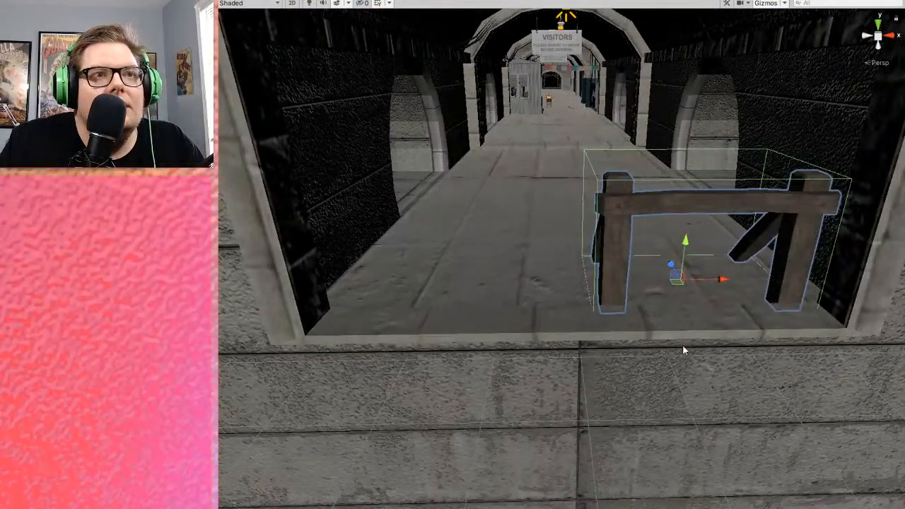
key("ctrl+d")
left_click_drag(725, 280, 513, 285)
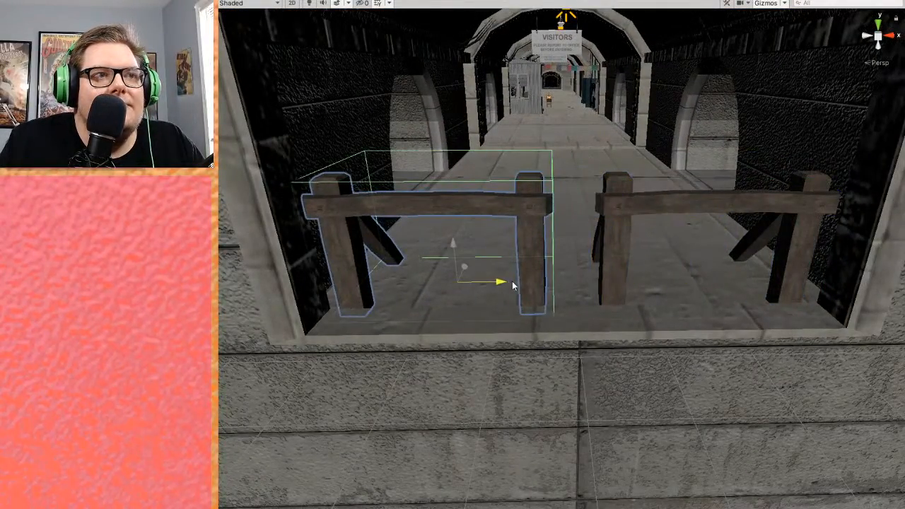
- Check how the two wooden barriers fill the archway from several angles outside the wall
scroll(609, 363, "down", 4)
scroll(678, 414, "down", 3)
left_click_drag(678, 413, 739, 371, "alt")
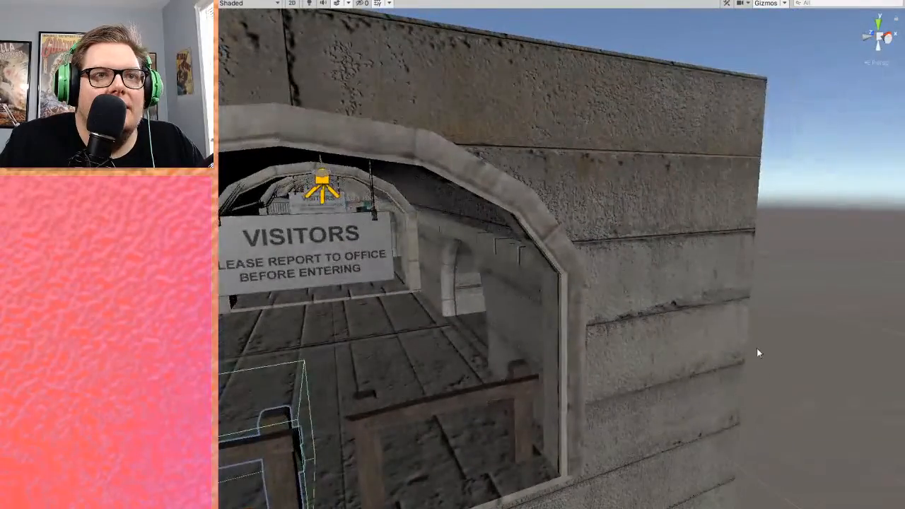
middle_click_drag(732, 459, 743, 394)
left_click_drag(743, 394, 860, 404, "alt")
middle_click_drag(664, 413, 782, 403)
left_click_drag(782, 403, 472, 422, "alt")
scroll(498, 416, "up", 2)
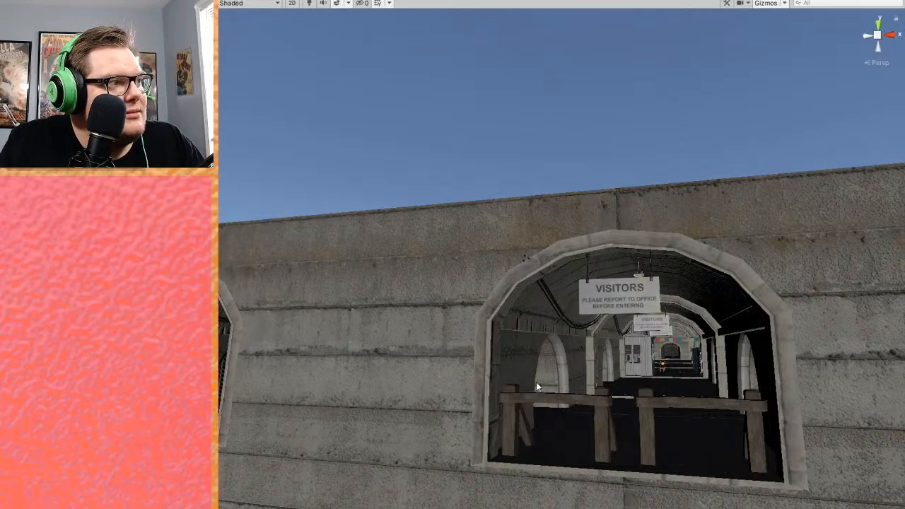
left_click_drag(605, 386, 431, 398, "alt")
middle_click_drag(431, 398, 515, 397)
scroll(505, 412, "up", 1)
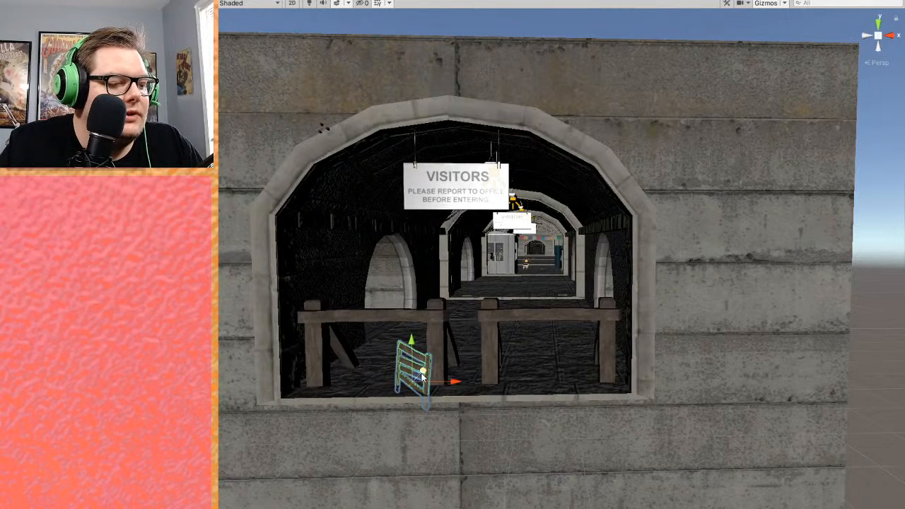
- Delete the first placed plank fence and place a new one by the left wooden barrier
left_click_drag(141, 367, 379, 380)
key("Delete")
left_click_drag(141, 367, 227, 366)
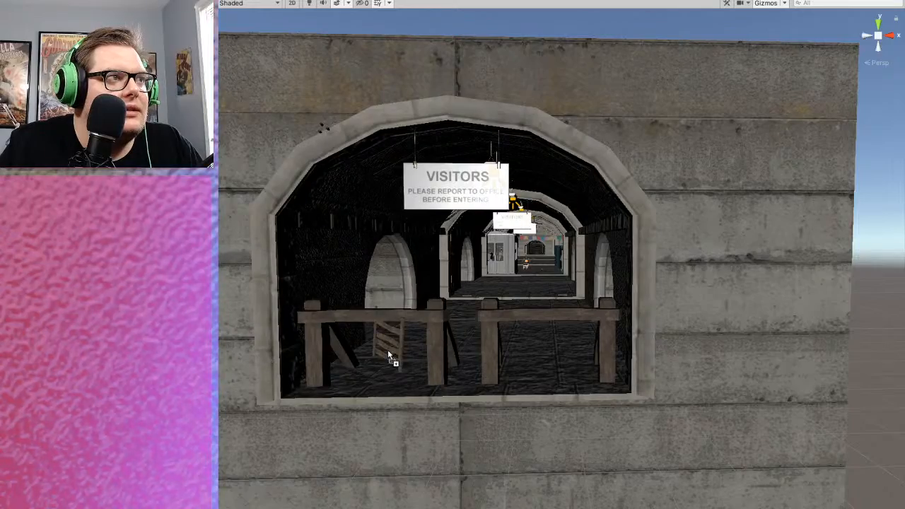
left_click_drag(387, 352, 387, 351)
scroll(438, 345, "up", 3)
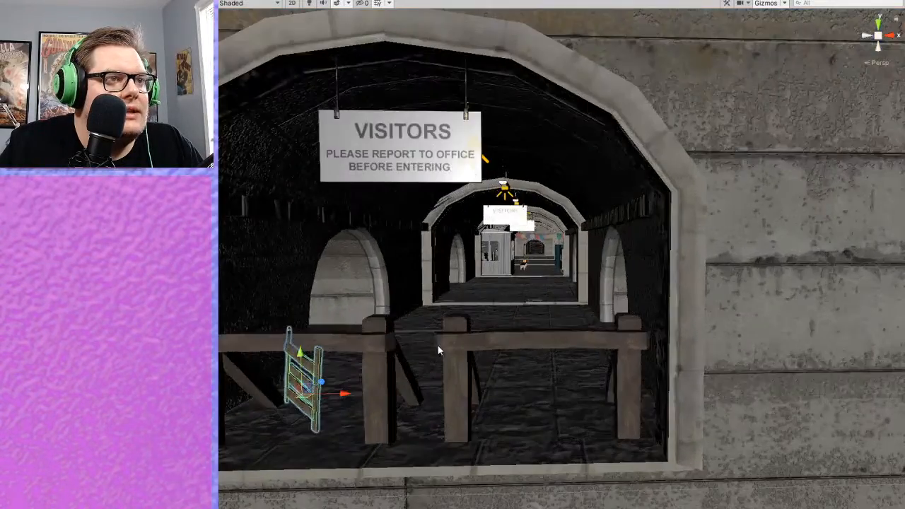
- Undo the last change to the plank fence and scale it to 1.3 on the first axis and 1.5 on the others
middle_click_drag(438, 345, 507, 384)
right_click_drag(507, 384, 503, 429)
middle_click_drag(503, 429, 505, 417)
scroll(567, 414, "up", 2)
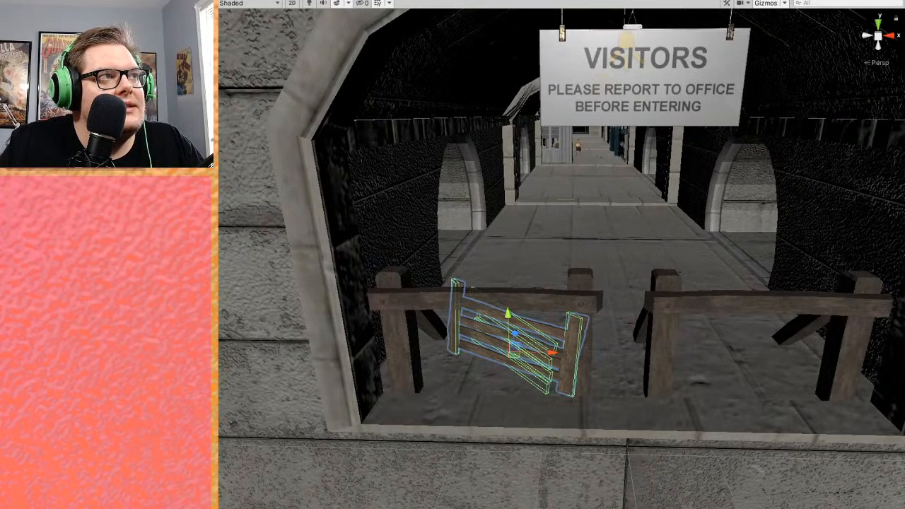
key("ctrl+z")
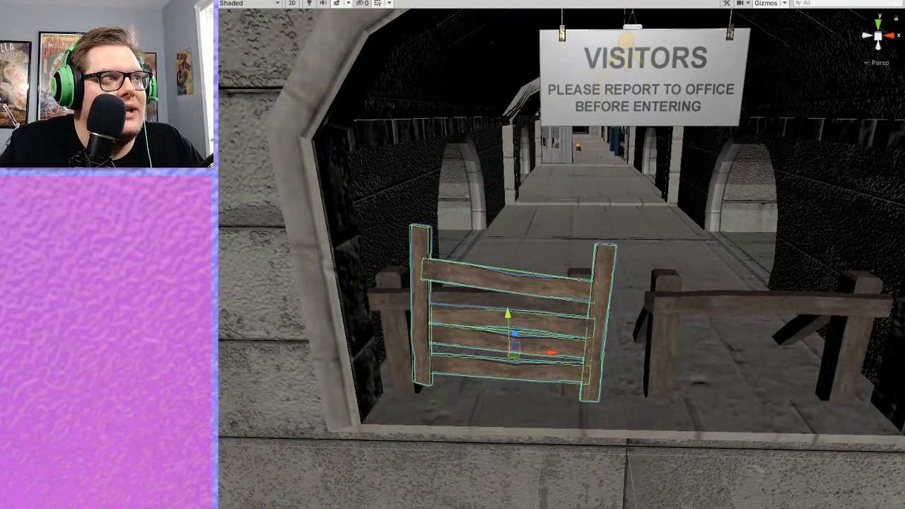
type("1.3")
key("Tab")
type("1.5")
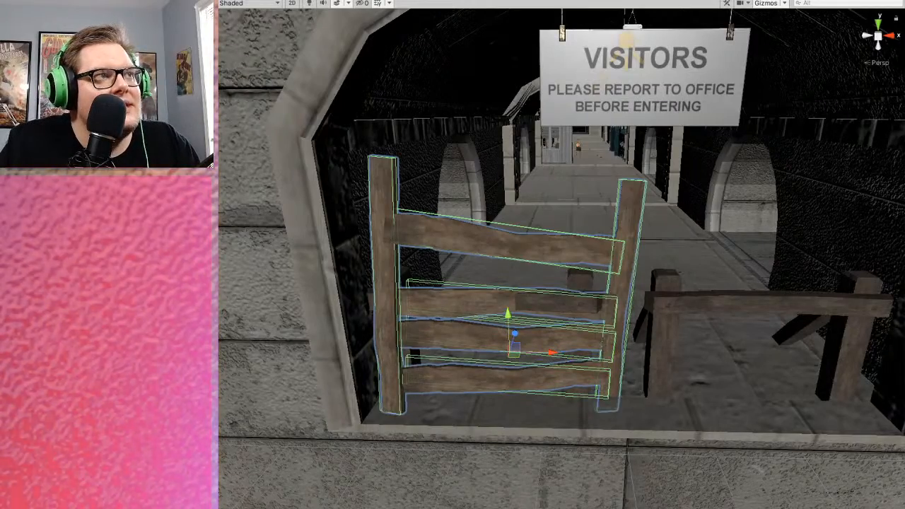
key("Tab")
type("1.5")
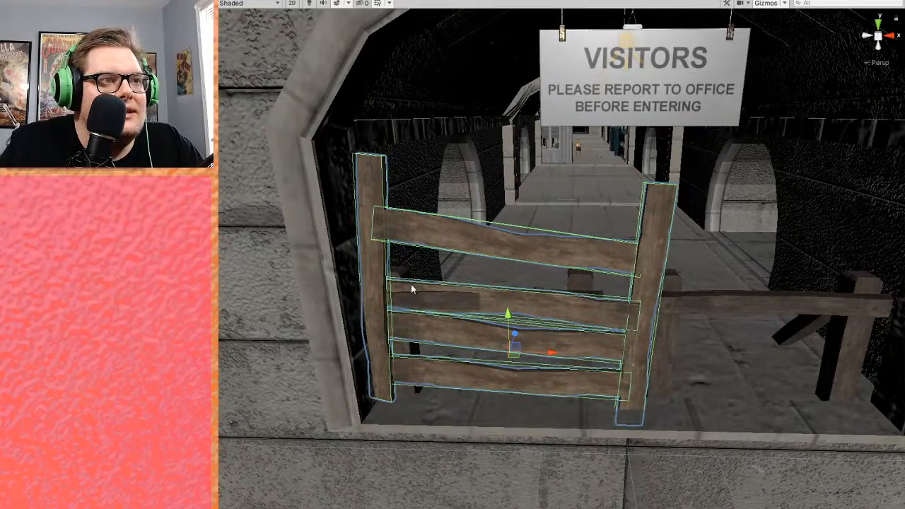
- Move the plank fence slightly outward toward the ledge, in front of the left wooden barrier
key("q")
right_click_drag(651, 353, 684, 303)
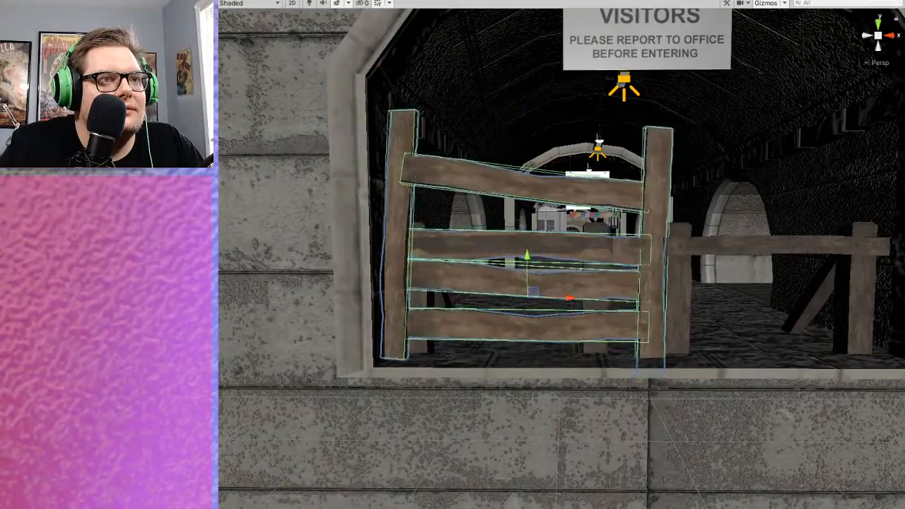
right_click_drag(634, 228, 600, 367)
middle_click_drag(600, 367, 614, 362)
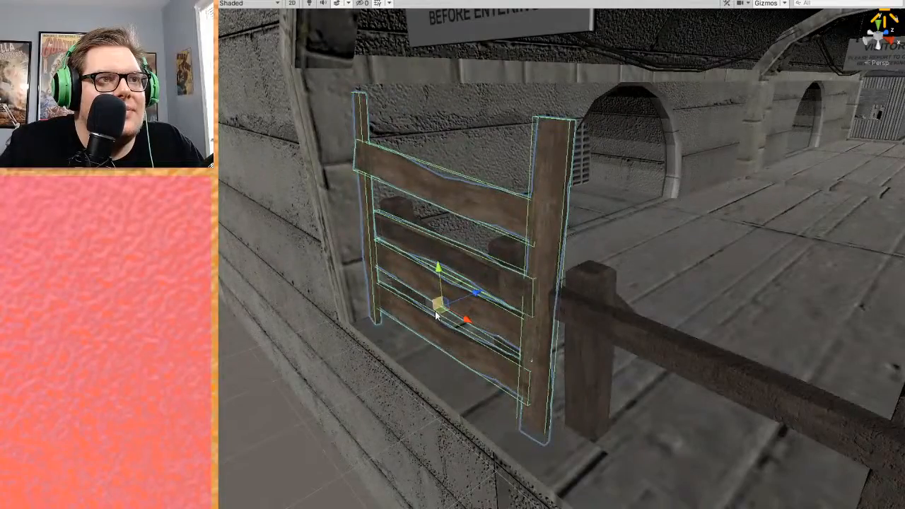
mouse_move(442, 318)
left_mouse_down()
mouse_move(449, 326)
mouse_move(440, 331)
left_mouse_up()
middle_click_drag(516, 339, 574, 350)
left_click_drag(744, 373, 683, 360)
- Raise the plank fence slightly so its posts rest on the archway ledge
middle_click_drag(683, 360, 647, 330)
left_click_drag(646, 329, 676, 370, "alt")
middle_click_drag(676, 370, 666, 344)
left_click_drag(667, 344, 707, 456, "alt")
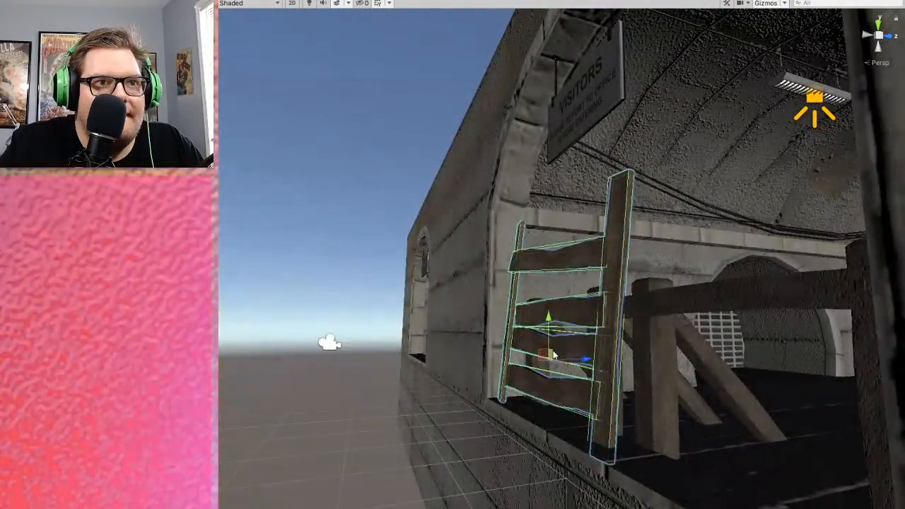
left_click_drag(549, 312, 554, 304)
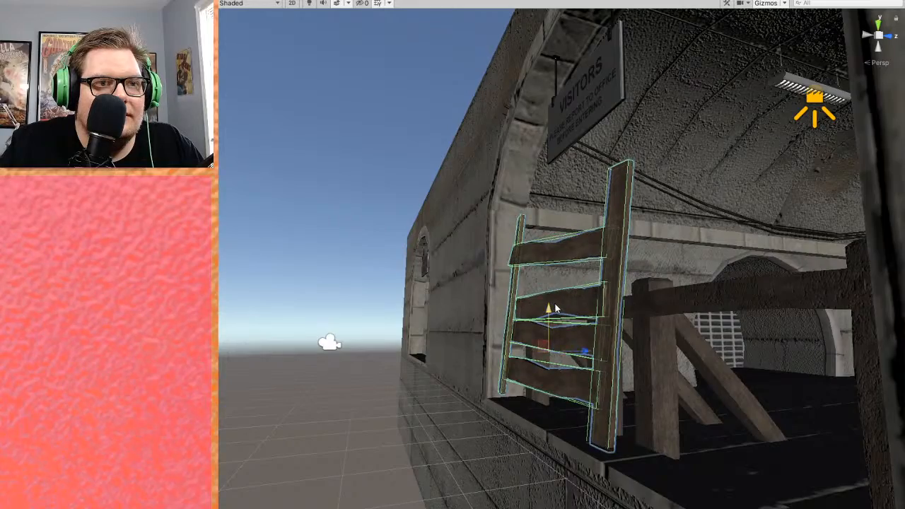
middle_click_drag(540, 343, 721, 363)
left_click_drag(721, 362, 704, 363, "alt")
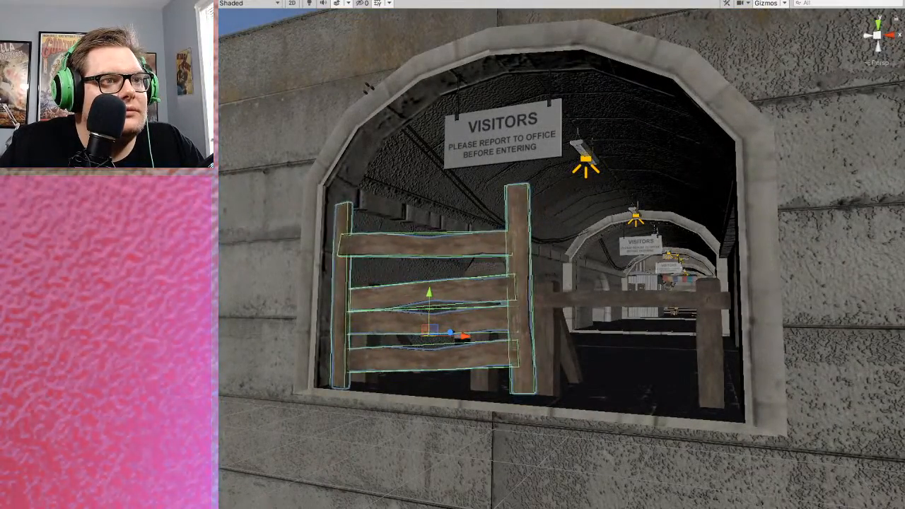
- Check the first plank fence from the front and place a second plank fence in the right half of the archway
scroll(710, 301, "up", 5)
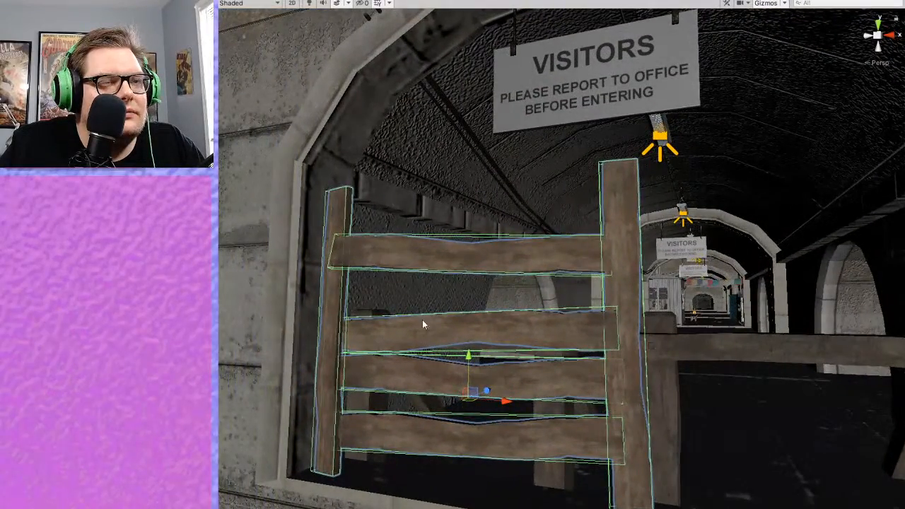
left_click(396, 323)
left_click_drag(396, 322, 422, 429, "alt")
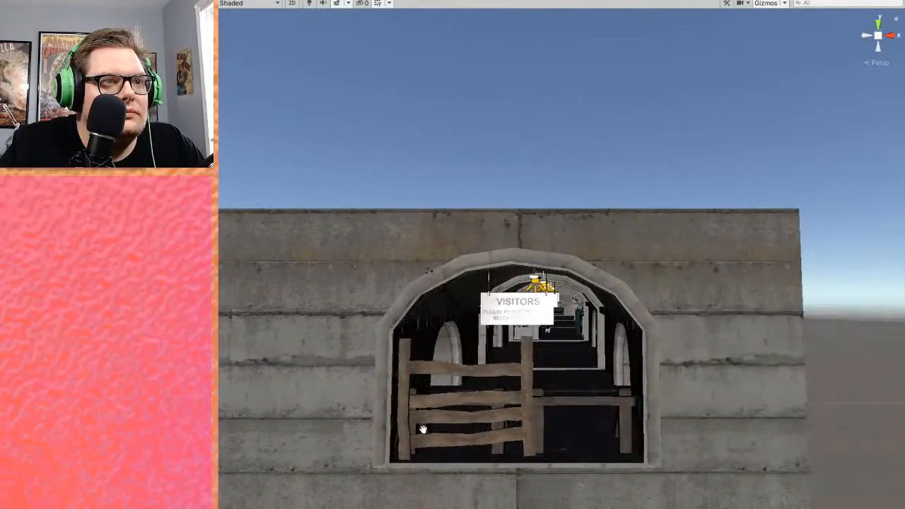
left_click(472, 369)
scroll(472, 369, "up", 2)
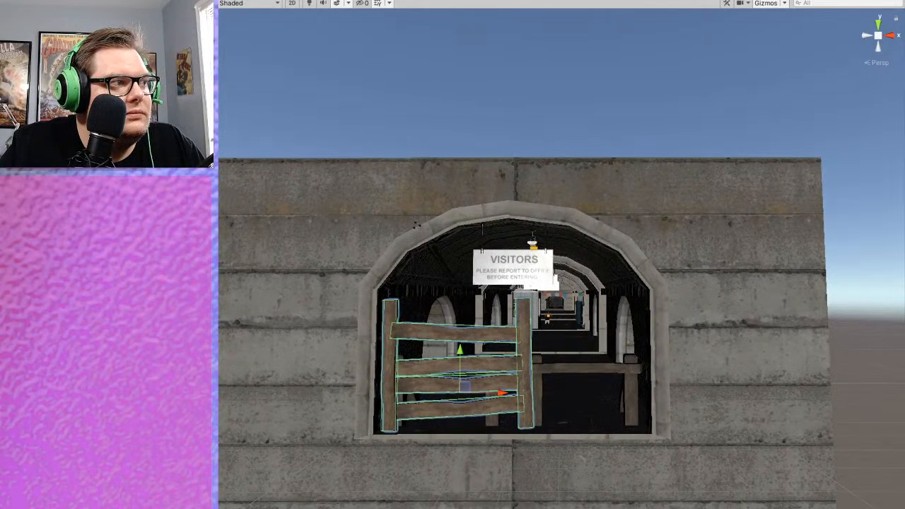
left_click_drag(549, 417, 582, 410)
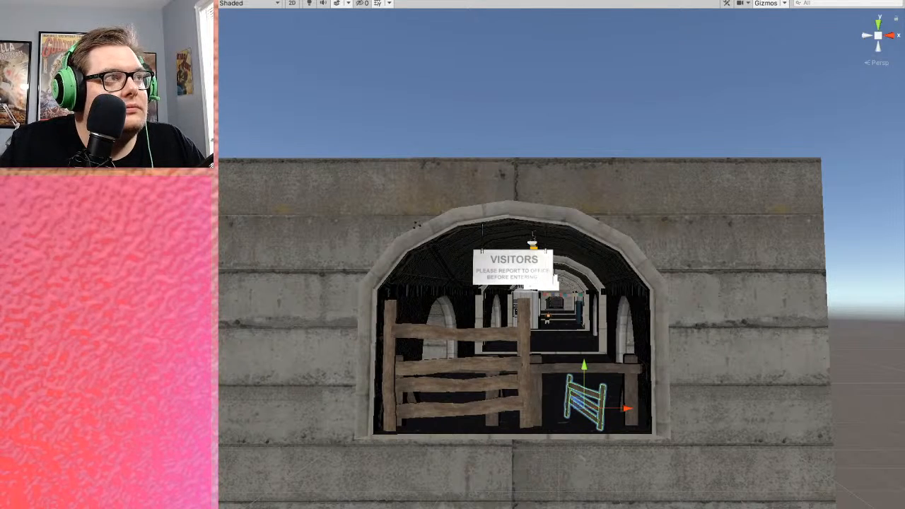
- Scale the second plank fence to 3 on all three axes
type("3")
key("Tab")
type("3")
key("Tab")
type("3")
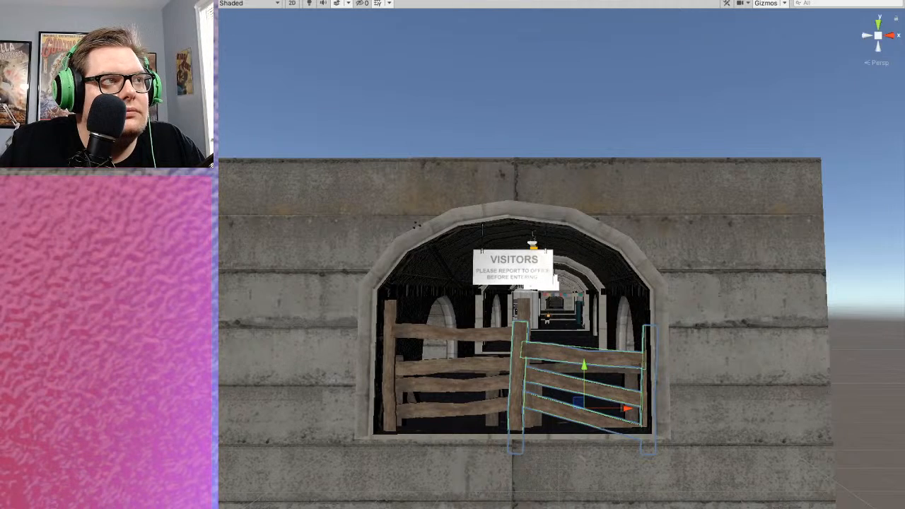
- Raise the second plank fence onto the archway ledge and shift it left so it overlaps the first fence's right post
left_click_drag(584, 365, 588, 342)
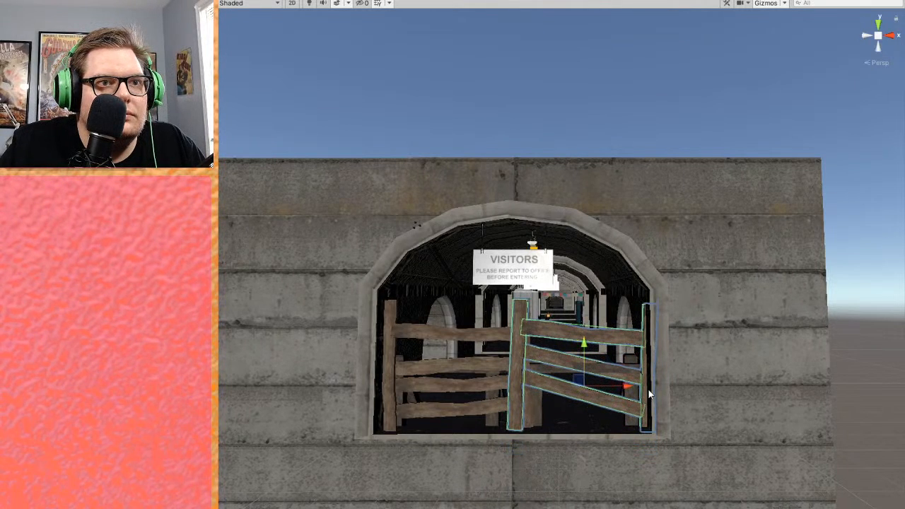
left_click_drag(627, 387, 615, 386)
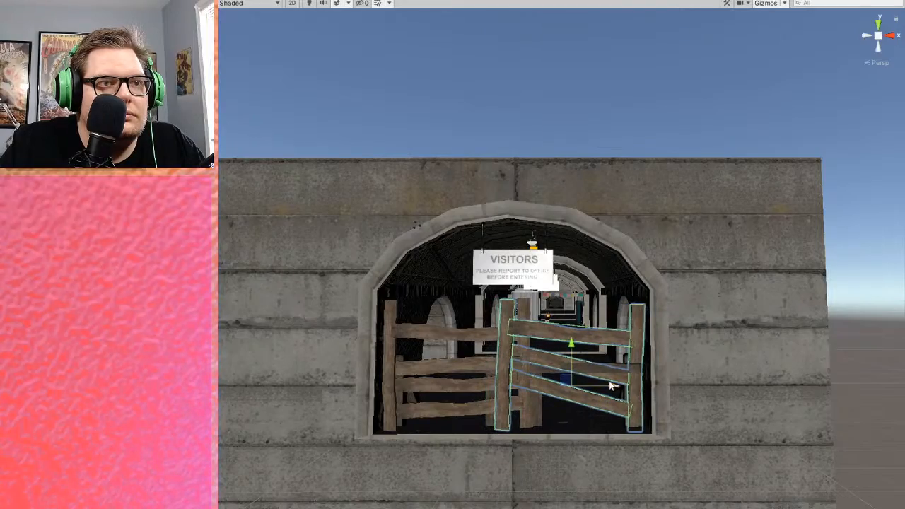
scroll(644, 447, "up", 3)
scroll(636, 414, "up", 5)
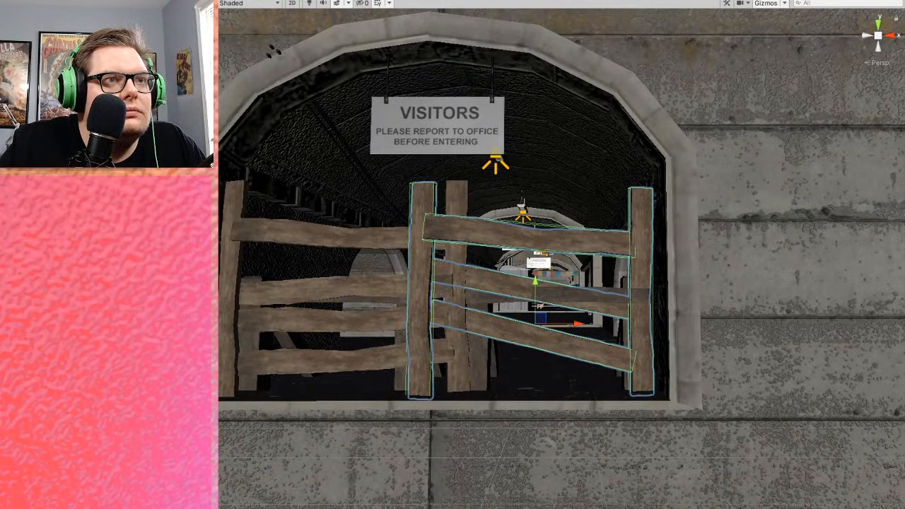
left_click_drag(535, 280, 544, 278)
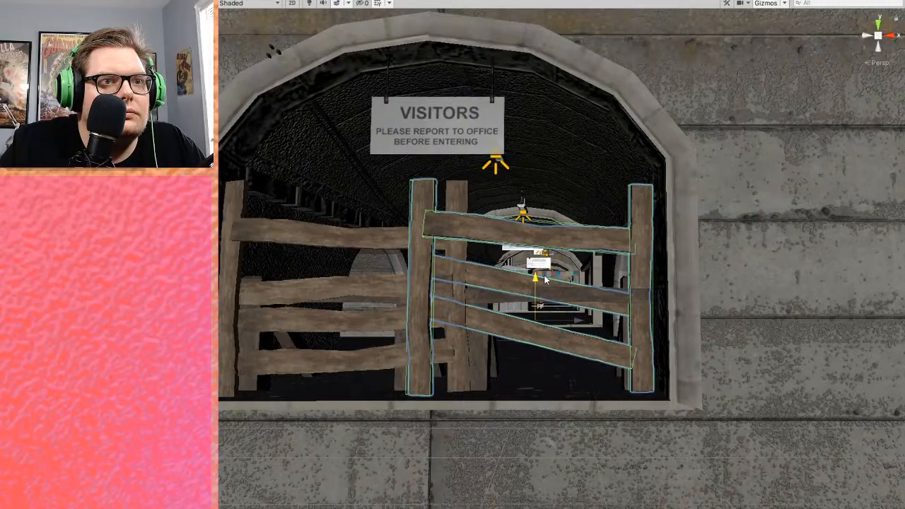
- Move the second plank fence slightly outward toward the ledge, in front of the first fence
left_click(527, 353)
right_click_drag(527, 353, 599, 401)
left_click(329, 296)
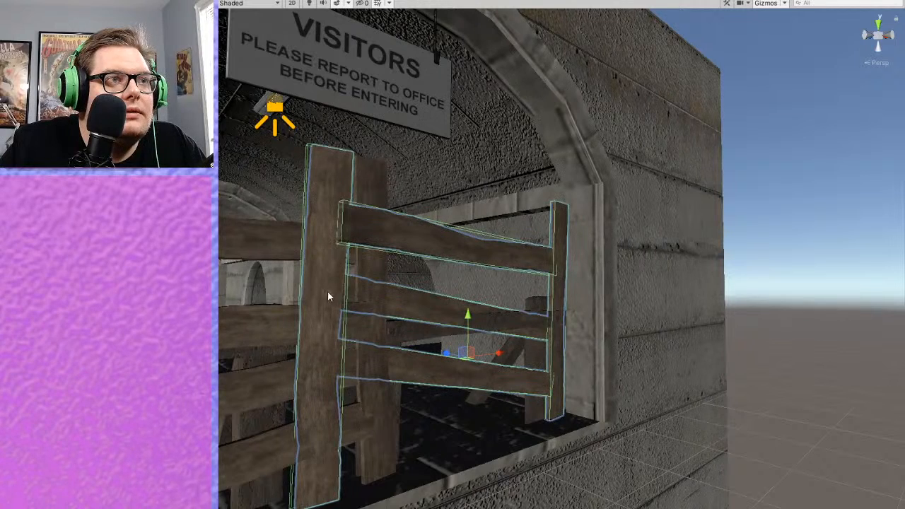
mouse_move(461, 353)
left_mouse_down()
mouse_move(448, 348)
mouse_move(454, 355)
left_mouse_up()
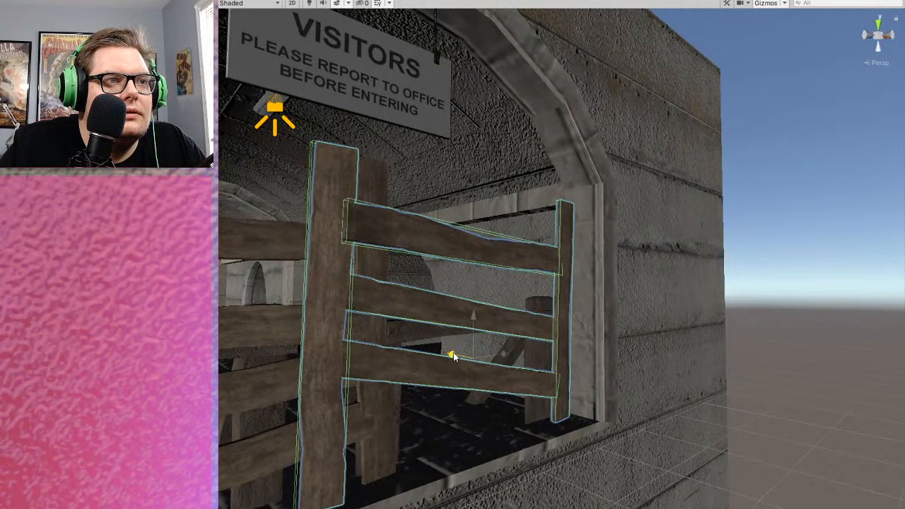
key("Delete")
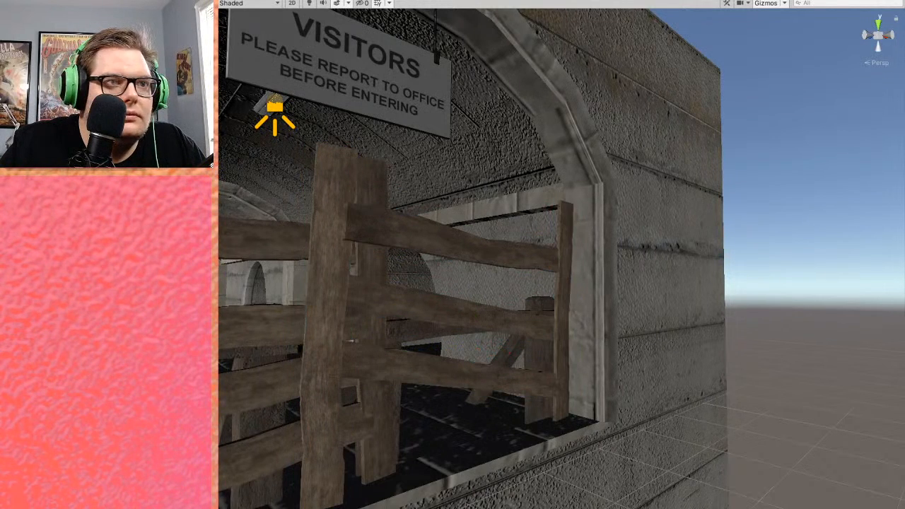
- Examine the fenced archway and the building front from farther away
middle_click_drag(548, 422, 530, 418)
scroll(623, 423, "down", 1)
right_click_drag(529, 419, 497, 421)
scroll(497, 420, "down", 2)
middle_click_drag(497, 420, 398, 405)
scroll(398, 407, "down", 5)
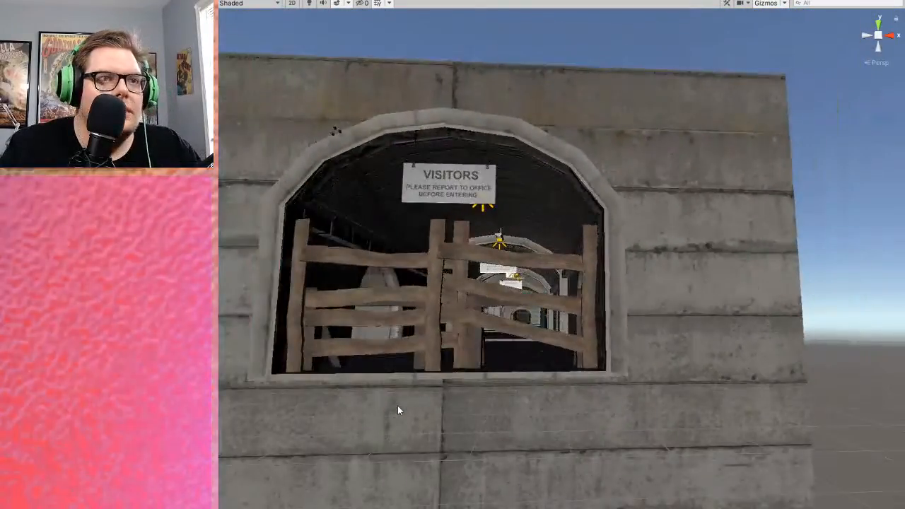
scroll(422, 445, "down", 2)
middle_click_drag(424, 445, 524, 471)
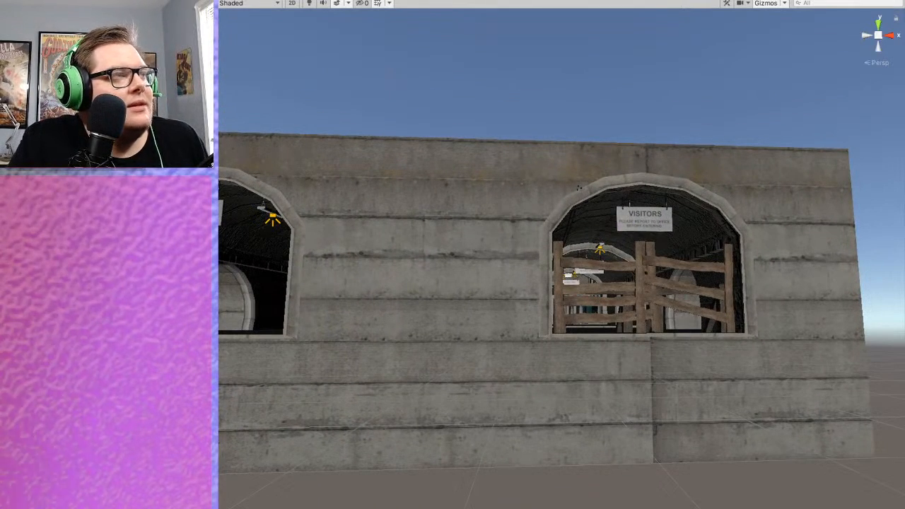
- Turn on scene lighting and examine the blocked archway, the hanging sign and the lit corridor behind it
left_click(308, 4)
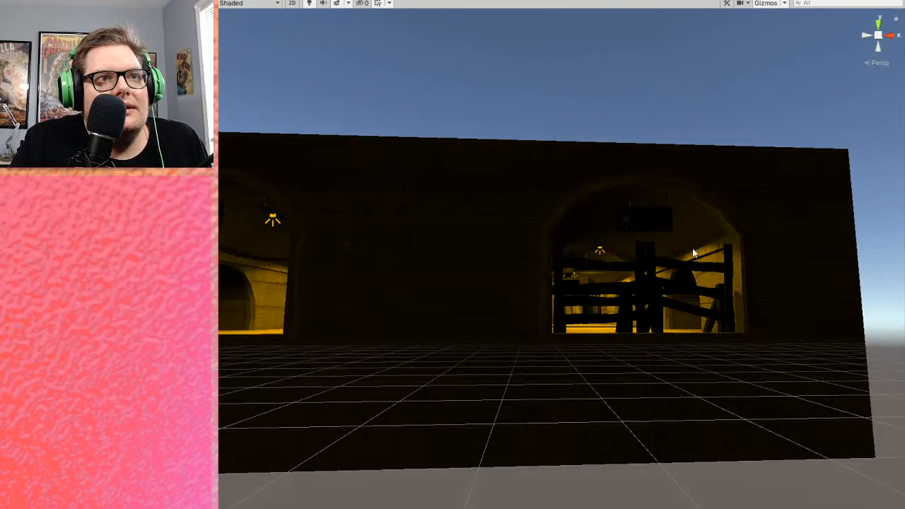
scroll(695, 231, "up", 2)
middle_click_drag(666, 303, 608, 339)
scroll(678, 385, "up", 5)
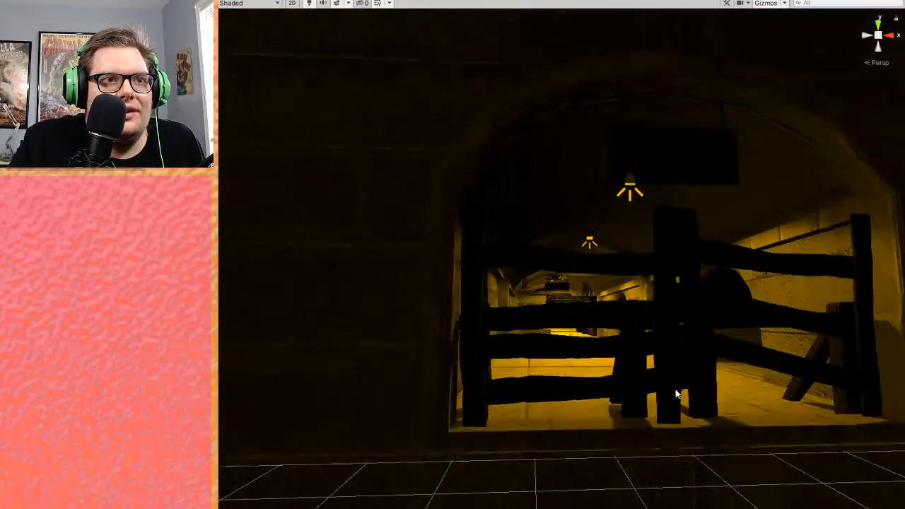
middle_click_drag(675, 375, 620, 362)
scroll(620, 359, "down", 8)
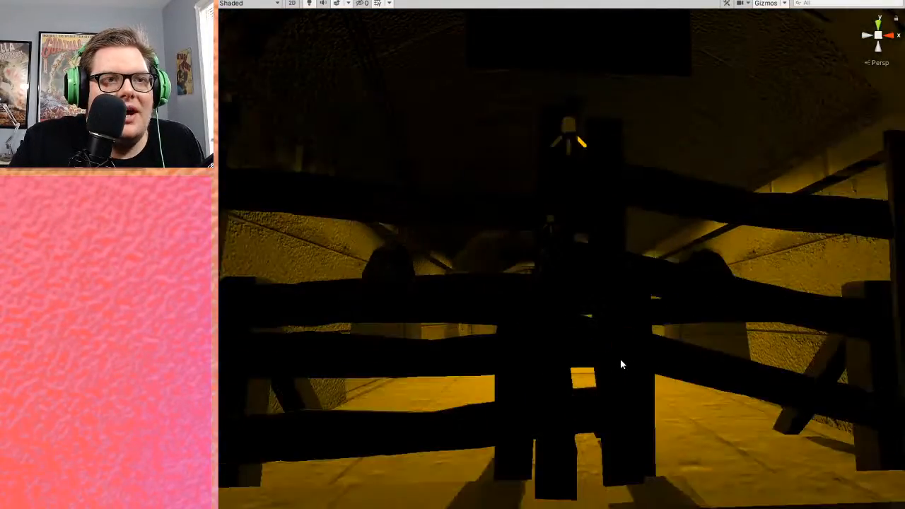
scroll(632, 358, "down", 6)
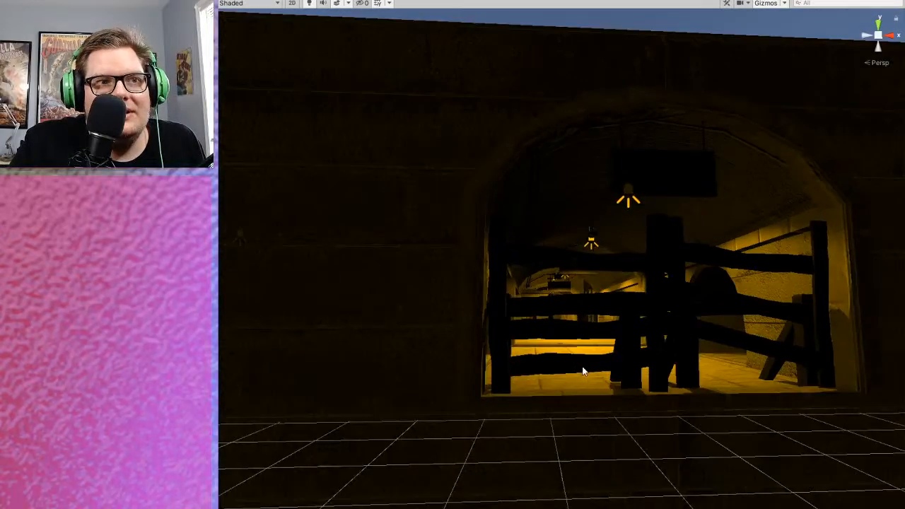
right_click_drag(588, 391, 569, 357)
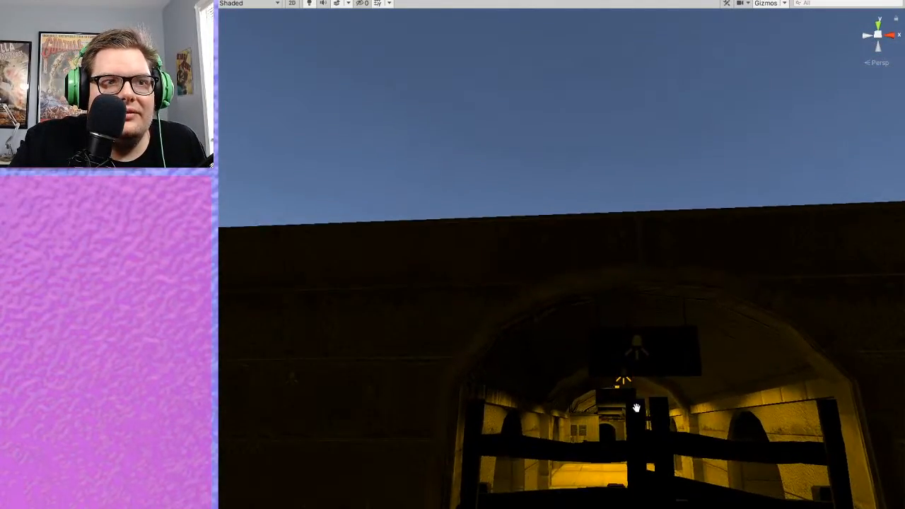
middle_click_drag(637, 406, 557, 375)
scroll(638, 466, "up", 3)
middle_click_drag(637, 466, 714, 385)
middle_click_drag(493, 439, 524, 446)
scroll(525, 445, "up", 3)
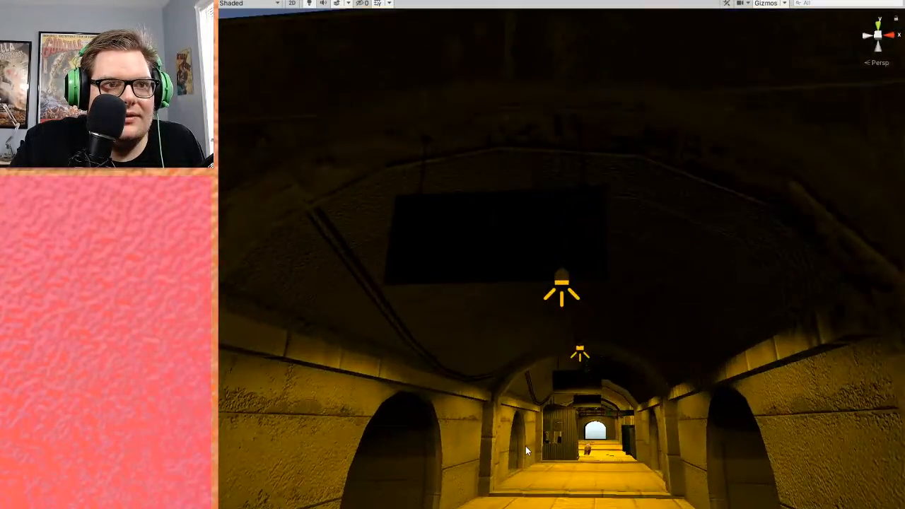
scroll(525, 445, "down", 6)
right_click_drag(613, 481, 656, 490)
scroll(565, 417, "down", 2)
scroll(564, 418, "down", 2)
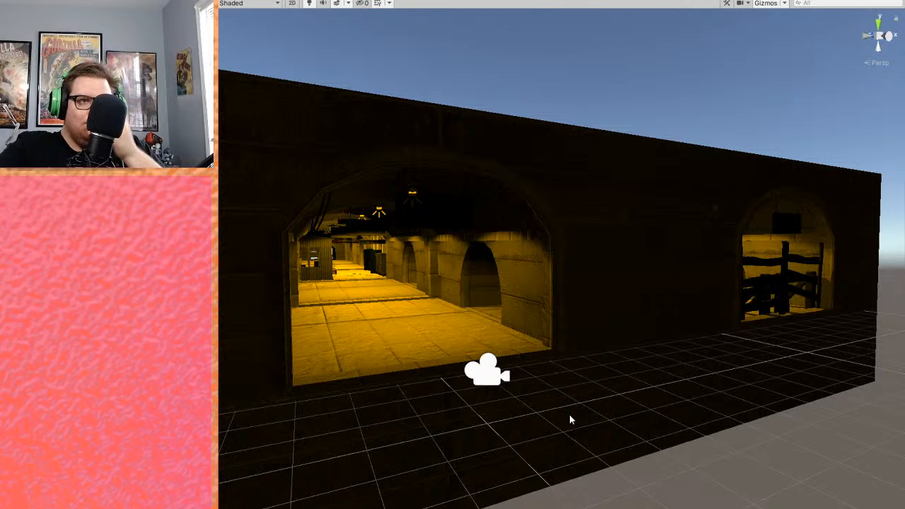
- Select the wooden barrier and the plank fences in the blocked archway one after another to identify them
scroll(524, 323, "up", 3)
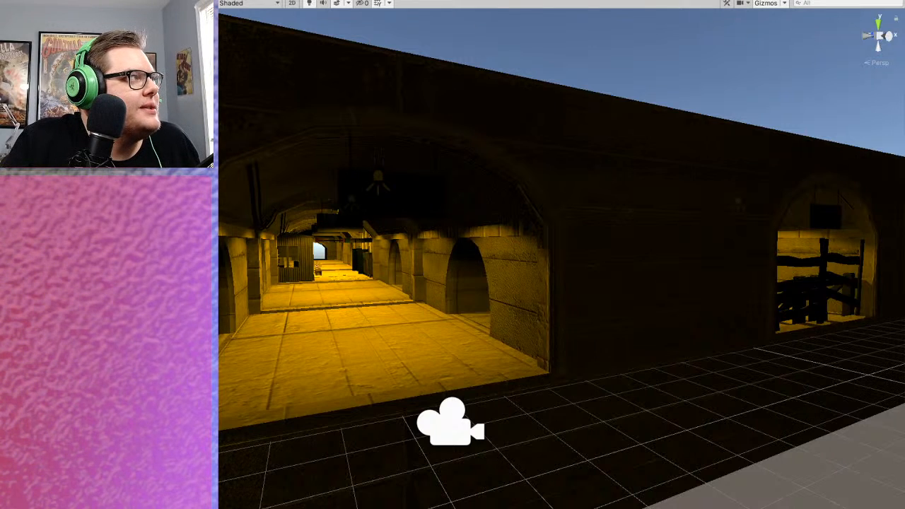
left_click(824, 281)
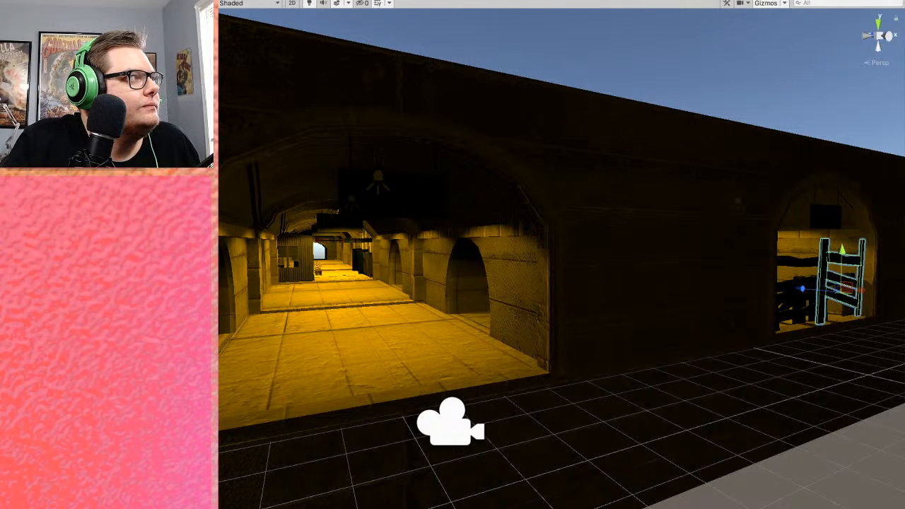
left_click(452, 240)
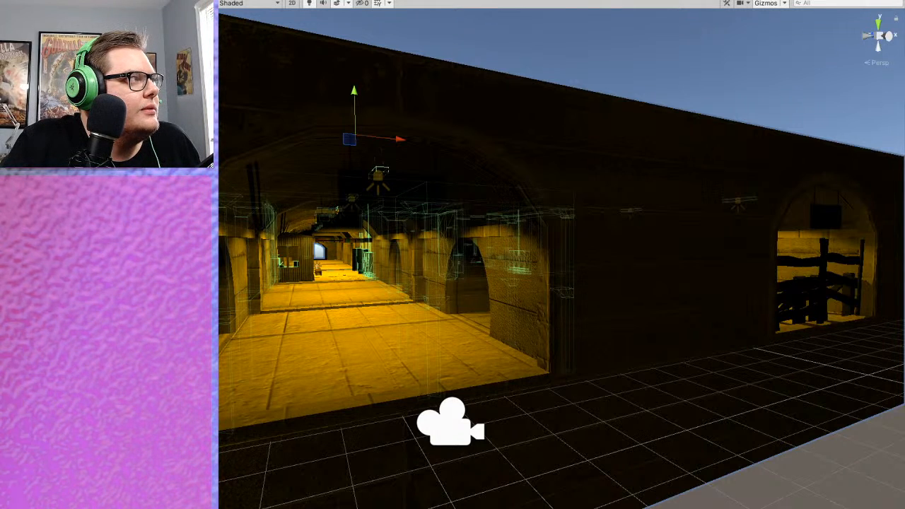
left_click(799, 300)
middle_click_drag(768, 268, 381, 279)
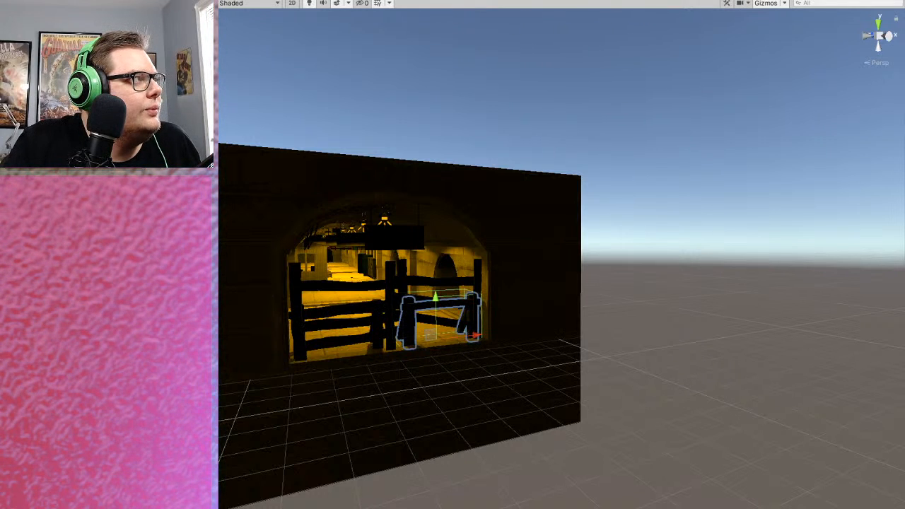
key("Down")
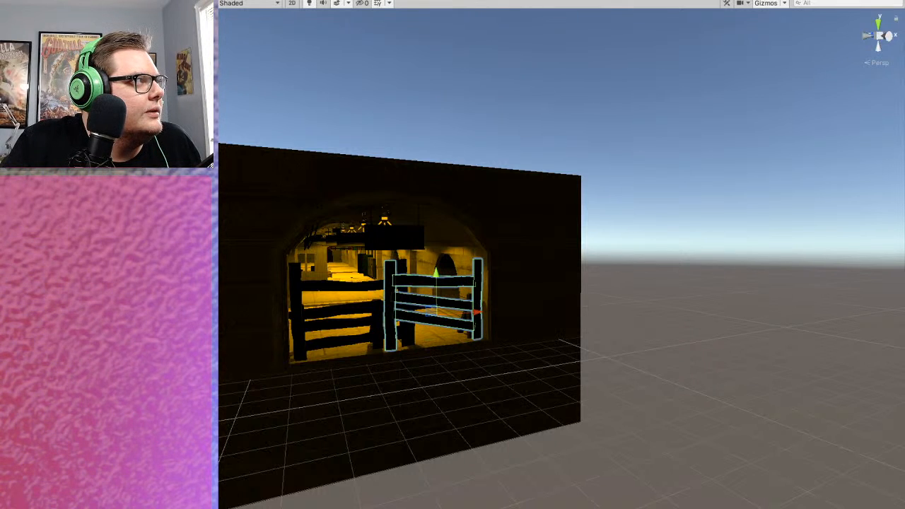
key("Down")
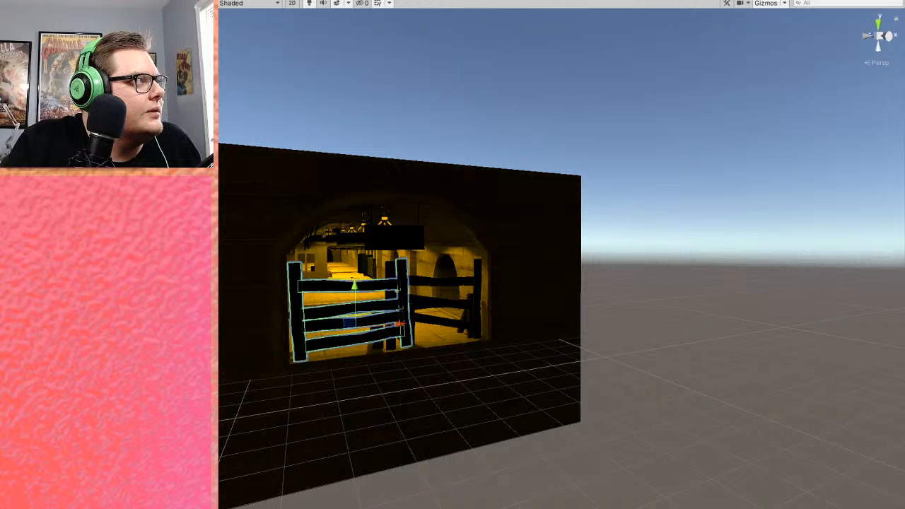
key("Down")
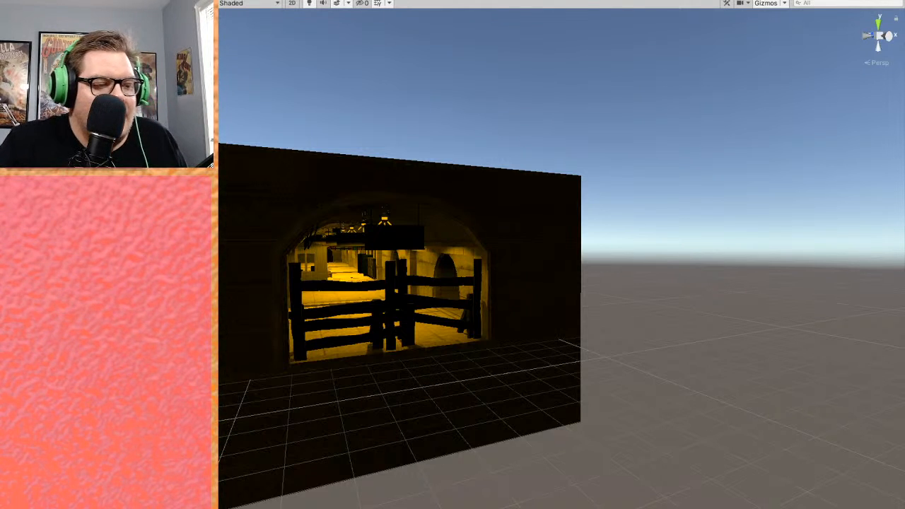
- Examine the outside of the other buildings under scene lighting
scroll(326, 367, "down", 5)
middle_click_drag(367, 410, 667, 480)
scroll(532, 459, "down", 5)
right_click_drag(667, 480, 777, 492)
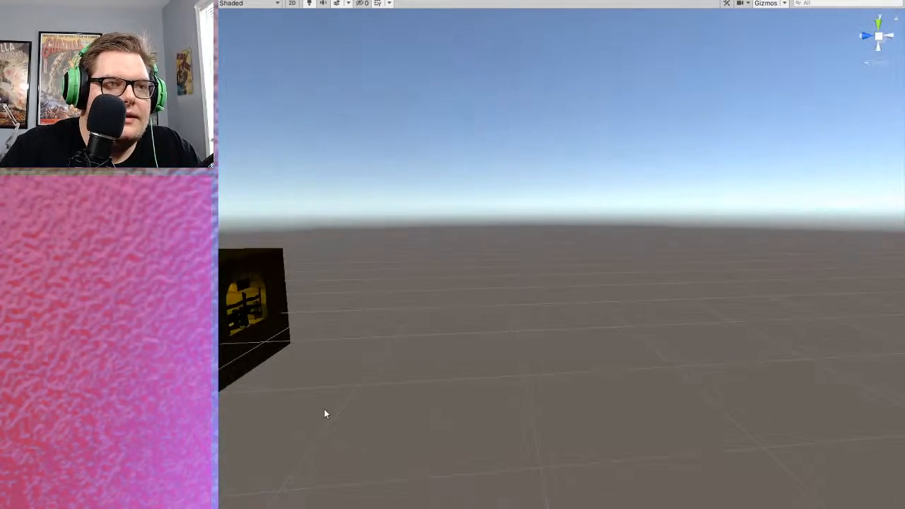
middle_click_drag(324, 409, 538, 406)
middle_click_drag(341, 388, 689, 422)
right_click_drag(689, 422, 792, 424)
middle_click_drag(340, 420, 570, 391)
middle_click_drag(621, 368, 531, 323)
scroll(532, 323, "down", 3)
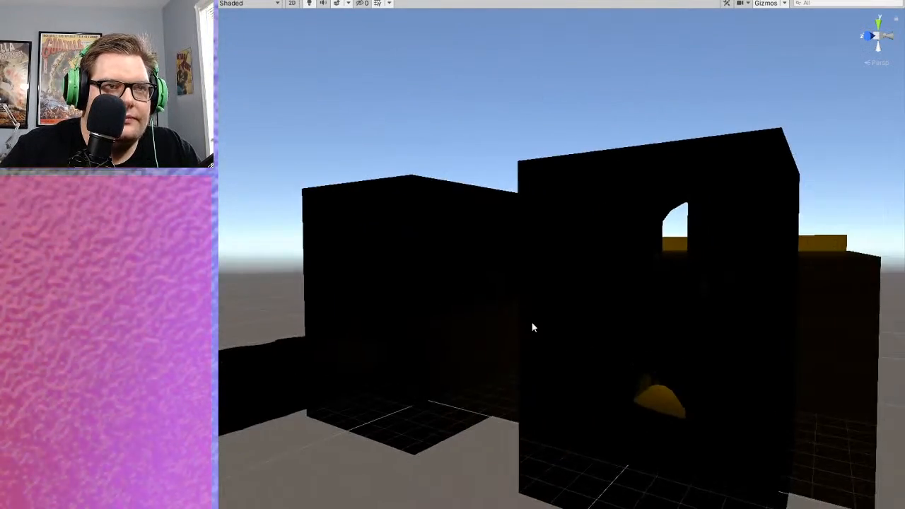
- Turn off scene lighting and examine the whole corridor building from the front, with both archways in view
left_click(309, 4)
middle_click_drag(424, 212, 518, 321)
right_click_drag(517, 322, 722, 332)
middle_click_drag(723, 332, 614, 374)
right_click_drag(614, 373, 399, 370)
middle_click_drag(693, 332, 425, 324)
scroll(508, 374, "down", 6)
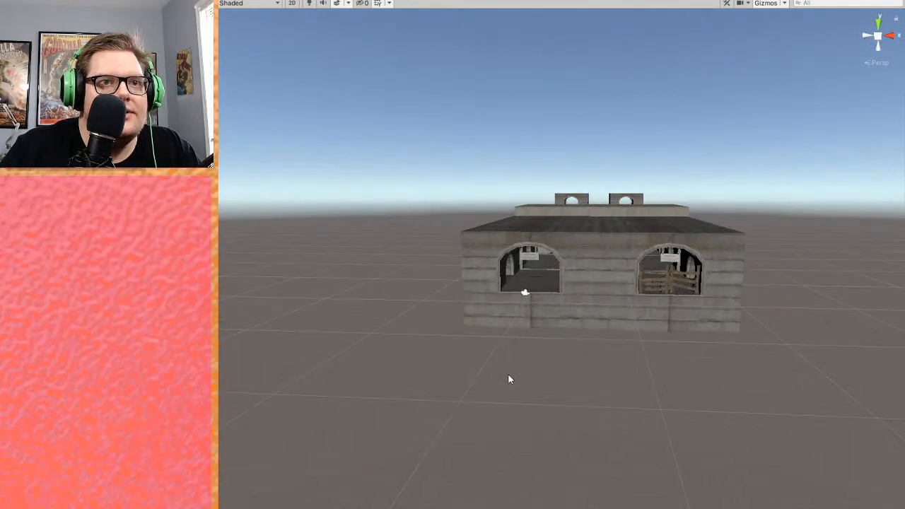
scroll(508, 377, "down", 2)
scroll(618, 309, "up", 5)
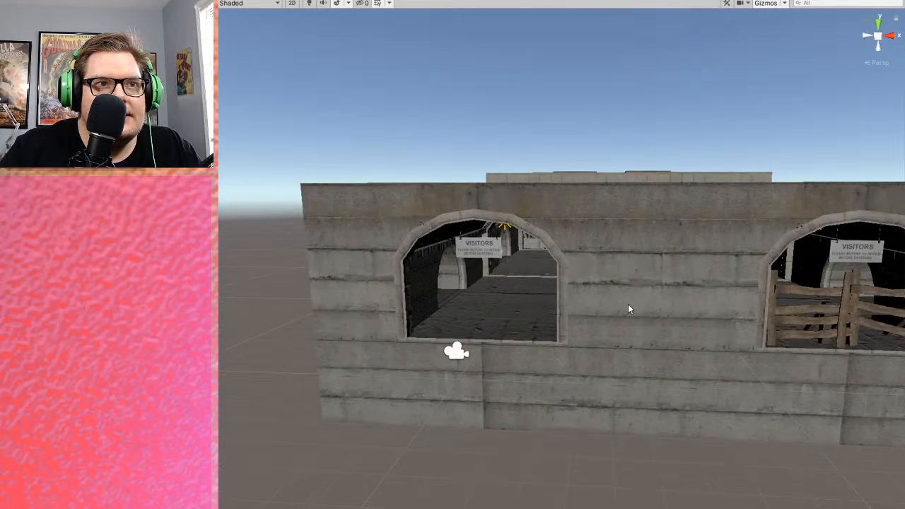
scroll(614, 307, "down", 2)
scroll(624, 306, "up", 4)
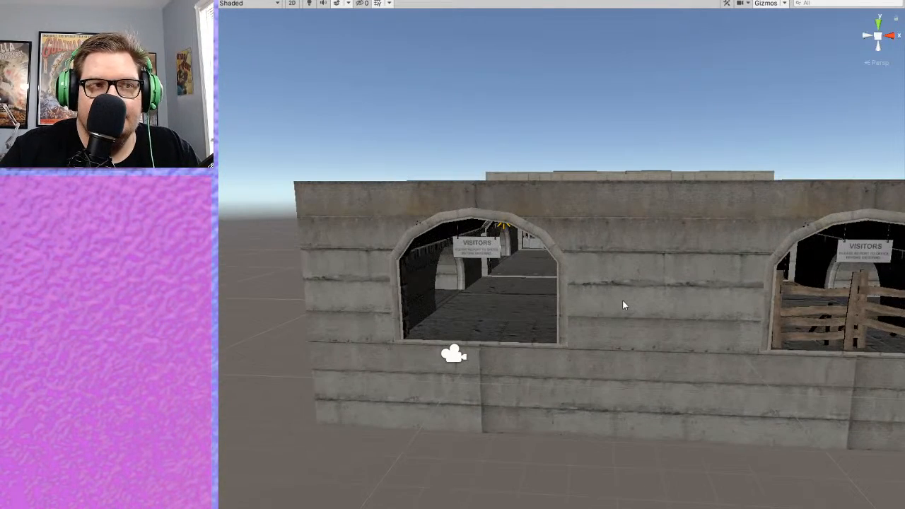
scroll(623, 304, "down", 3)
scroll(618, 305, "down", 1)
scroll(618, 305, "up", 2)
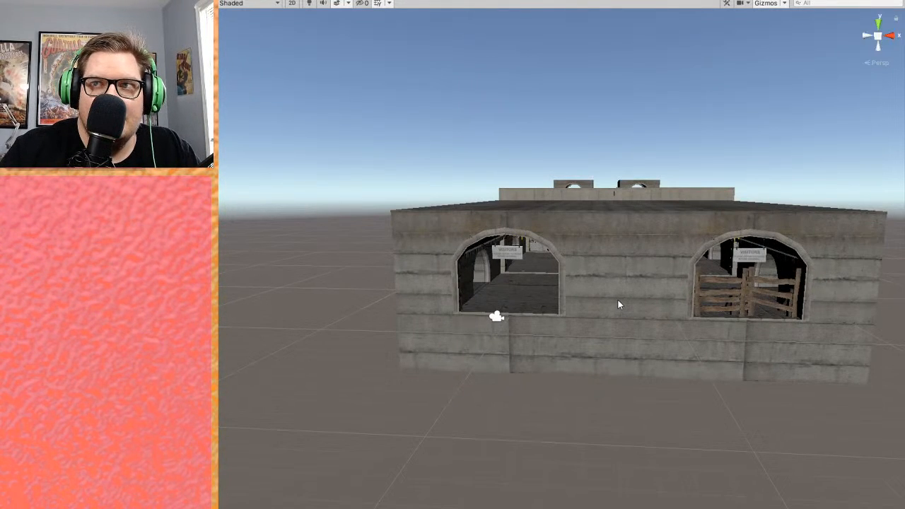
scroll(620, 304, "down", 1)
scroll(633, 297, "up", 2)
scroll(645, 298, "down", 4)
scroll(561, 258, "up", 3)
middle_click_drag(559, 265, 595, 329)
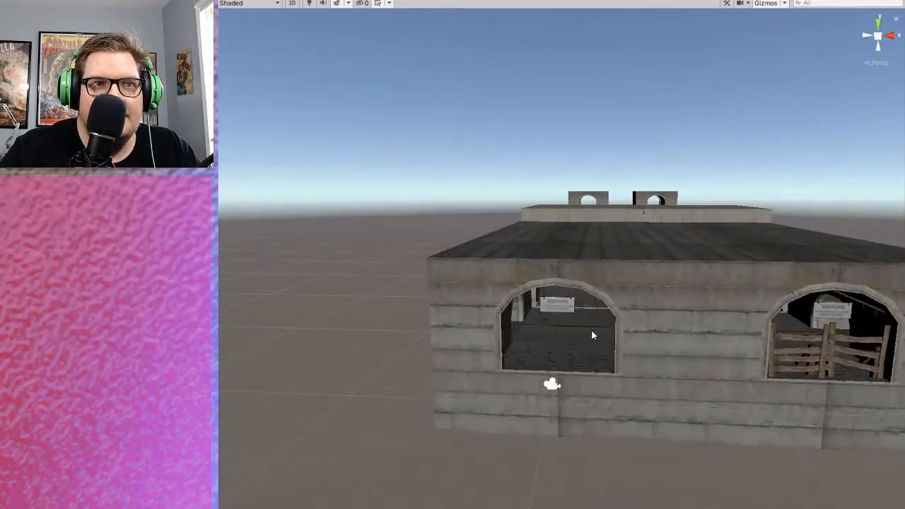
- Look through the open archway into the corridor interior and examine the building's front wall from farther away
right_click_drag(595, 329, 648, 331)
middle_click_drag(428, 329, 539, 295)
right_click_drag(539, 295, 593, 294)
middle_click_drag(593, 295, 773, 270)
right_click_drag(746, 313, 714, 314)
middle_click_drag(714, 319, 648, 317)
right_click_drag(648, 317, 591, 305)
middle_click_drag(592, 304, 554, 266)
scroll(553, 266, "up", 2)
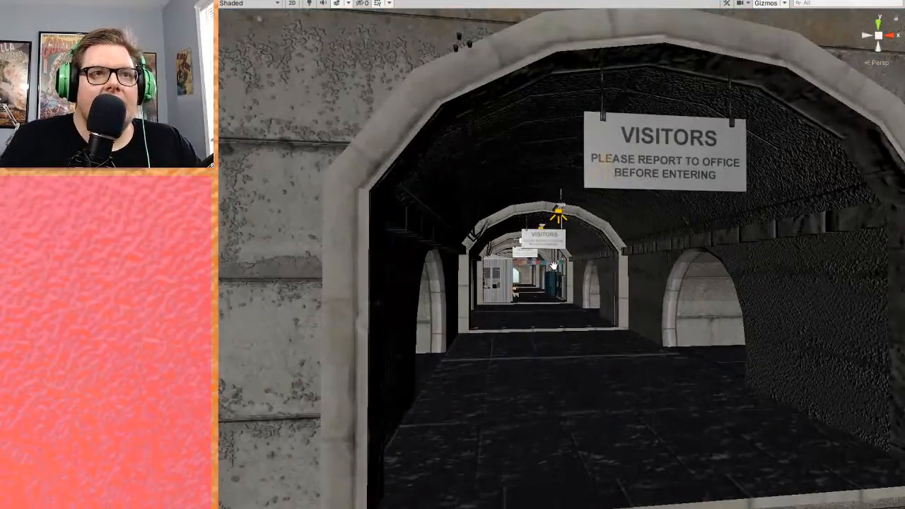
scroll(551, 275, "down", 6)
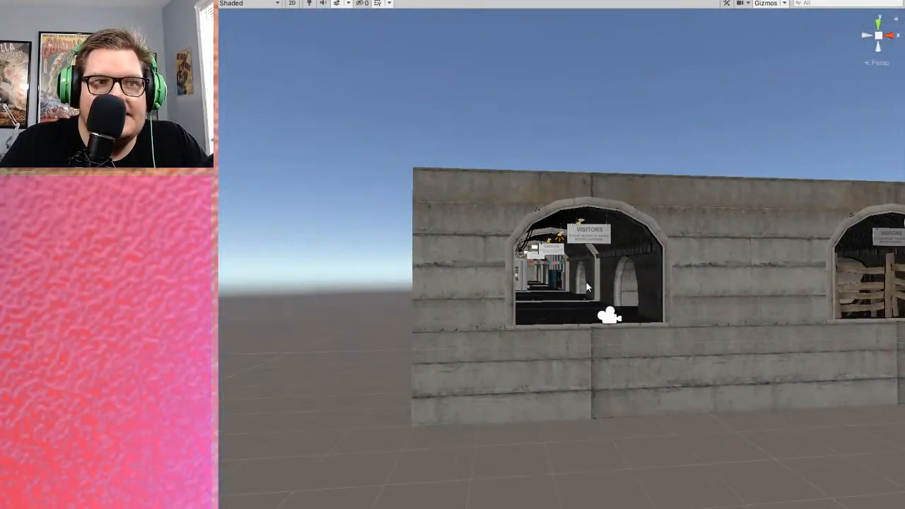
scroll(586, 281, "down", 5)
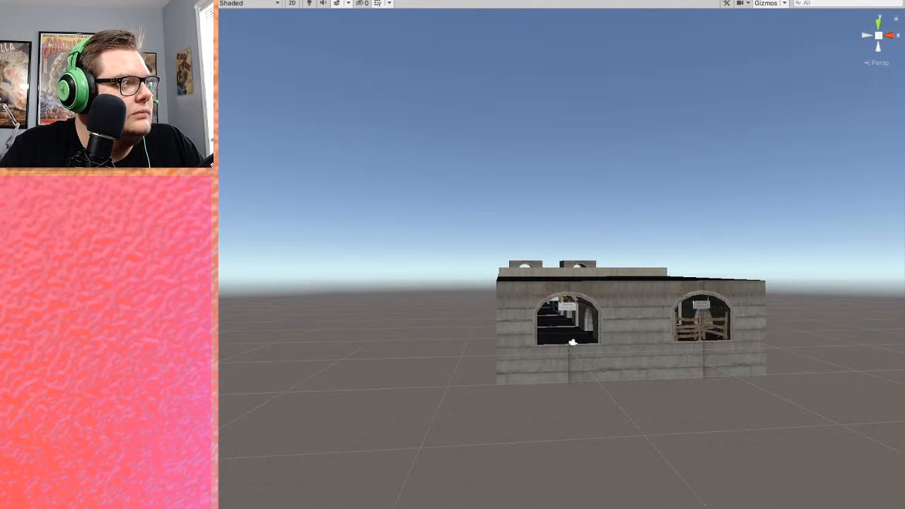
- Add a terrain to the scene and move it horizontally so its corner lies well outside the building complex
key("ctrl+z")
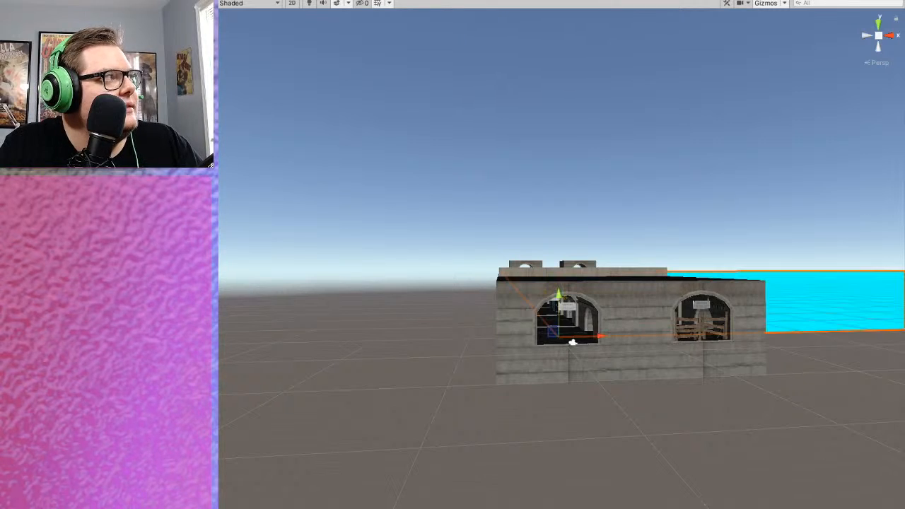
middle_click_drag(567, 210, 541, 318)
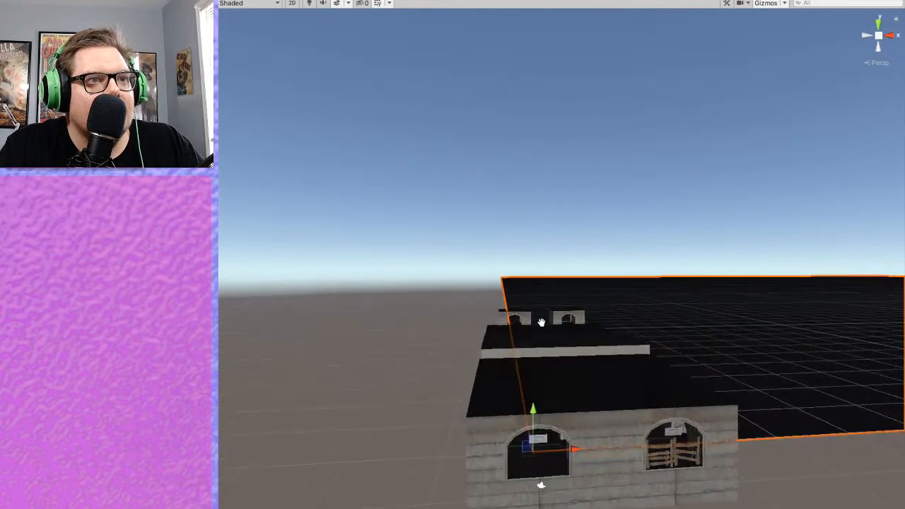
right_click_drag(542, 319, 588, 433)
scroll(587, 433, "down", 2)
middle_click_drag(580, 327, 689, 323)
left_click_drag(630, 155, 430, 457)
scroll(576, 342, "down", 2)
scroll(577, 345, "down", 2)
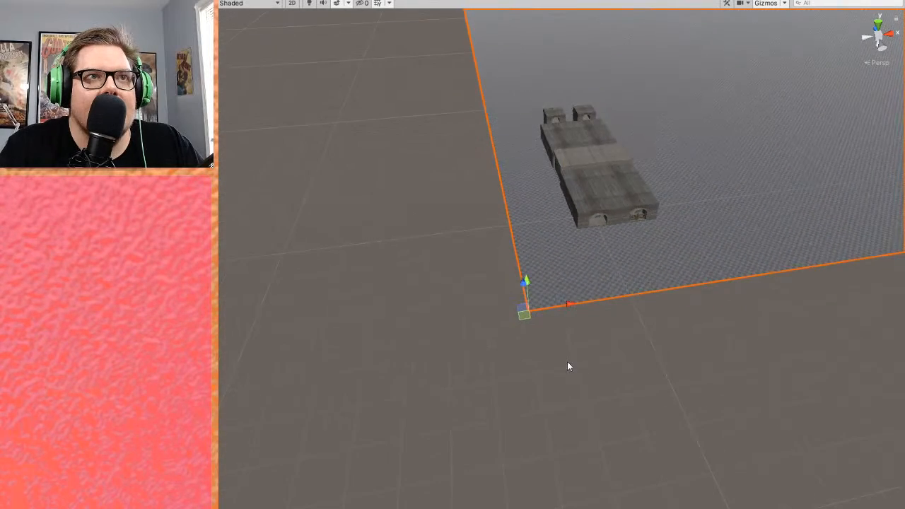
- Shift the terrain farther until the building complex sits roughly at its centre
right_click_drag(568, 366, 597, 340)
left_click_drag(494, 416, 434, 469)
scroll(632, 373, "down", 3)
left_click_drag(517, 342, 285, 485)
scroll(598, 228, "down", 5)
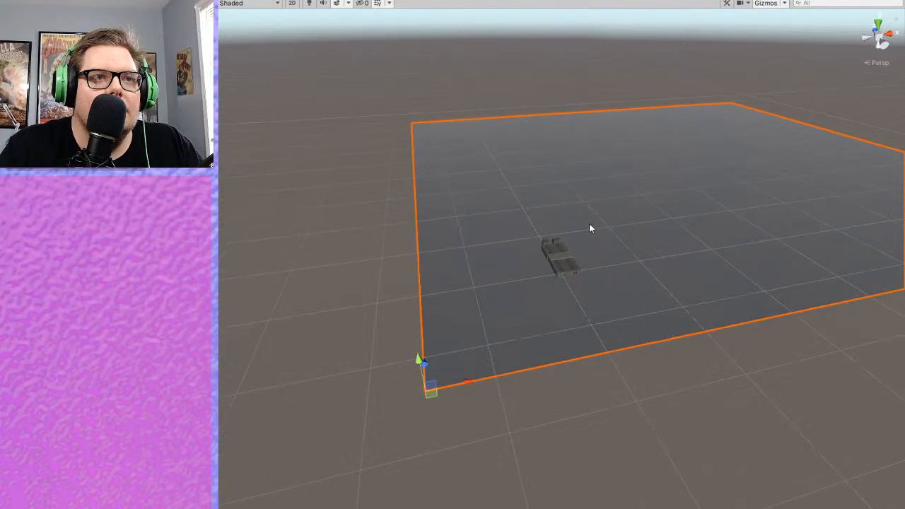
left_click_drag(493, 328, 313, 485)
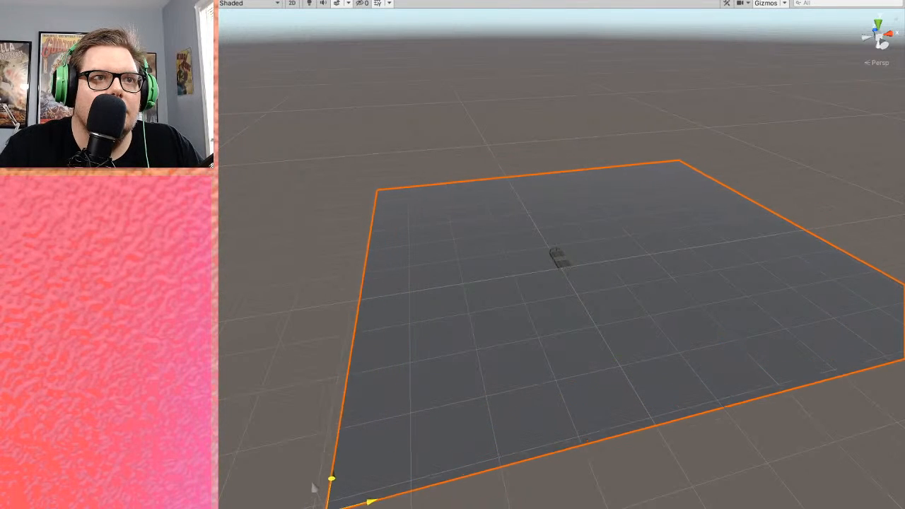
scroll(281, 57, "up", 2)
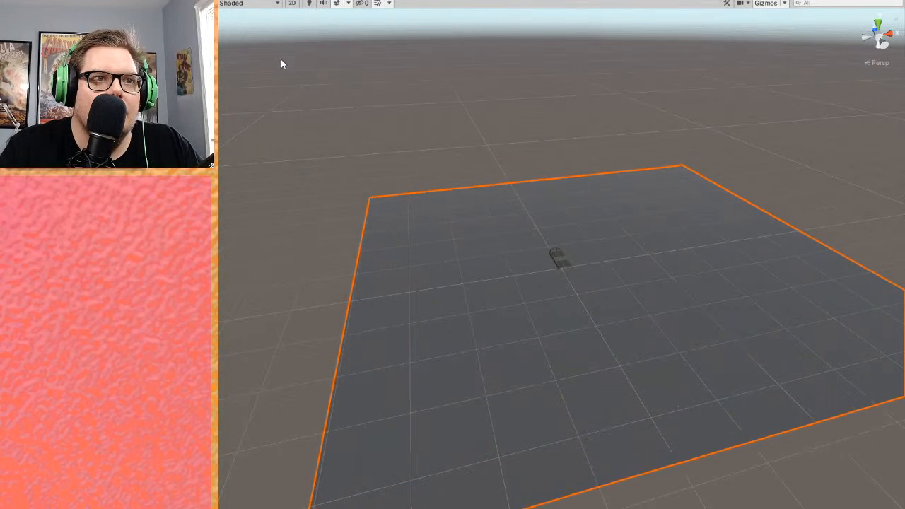
- Raise the terrain vertically until its surface lies well above the building complex
scroll(544, 178, "up", 3)
left_click_drag(544, 178, 672, 157, "alt")
middle_click_drag(672, 162, 642, 179)
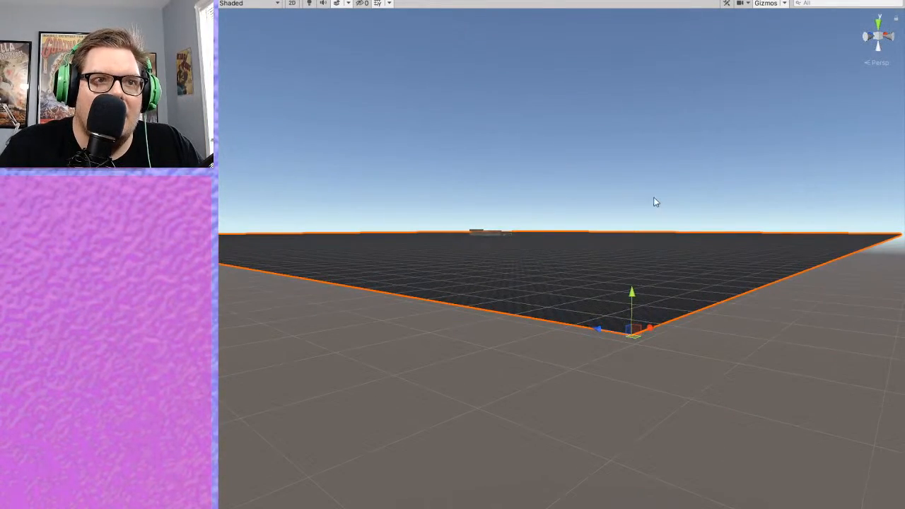
left_click_drag(637, 295, 635, 196)
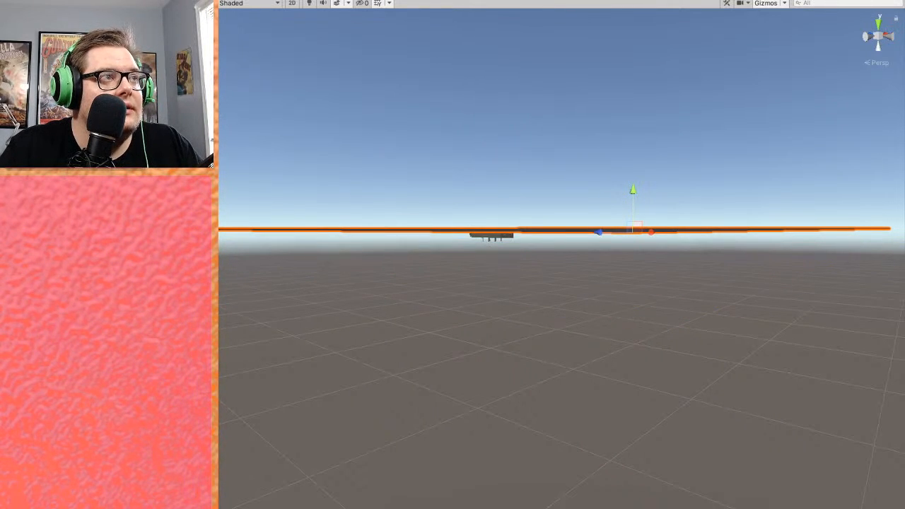
left_click_drag(634, 196, 614, 107)
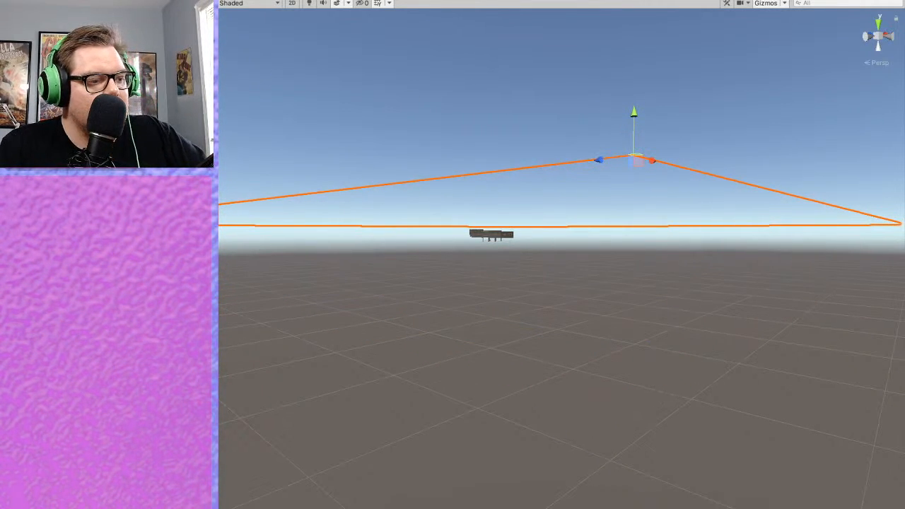
mouse_move(634, 134)
left_mouse_down()
mouse_move(633, 281)
mouse_move(634, 126)
left_mouse_up()
- Select the whole building group and raise it vertically through the terrain surface
left_click_drag(668, 153, 569, 319, "alt")
middle_click_drag(576, 192, 528, 209)
scroll(600, 253, "up", 5)
middle_click_drag(558, 126, 555, 271)
scroll(602, 282, "up", 4)
scroll(690, 291, "up", 4)
right_click_drag(523, 274, 848, 283)
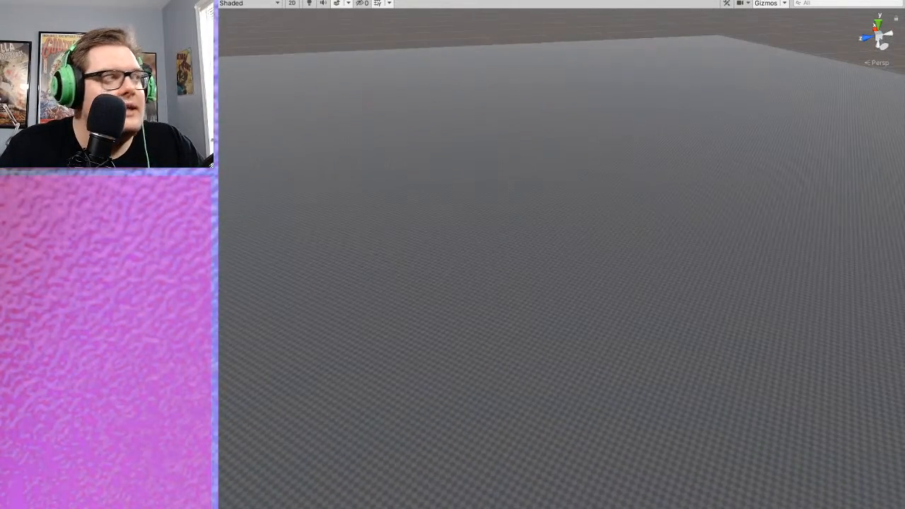
key("f")
key("Delete")
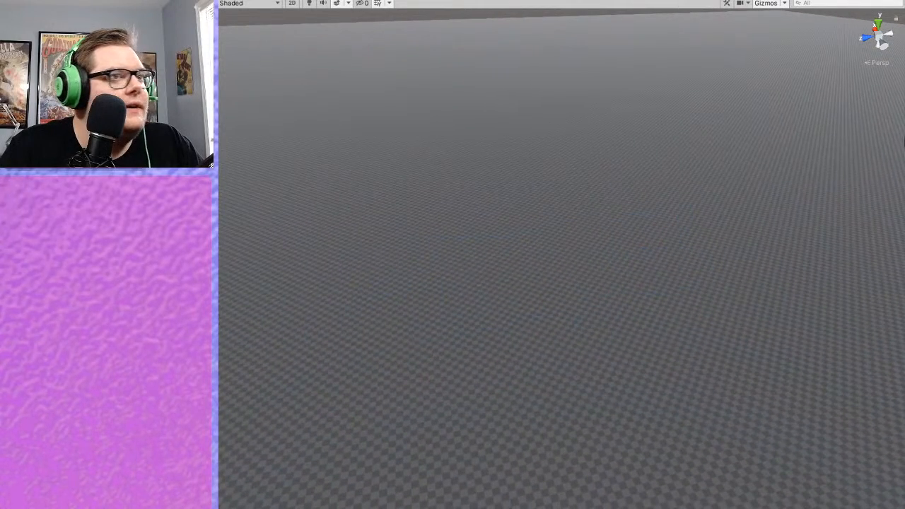
key("ctrl+z")
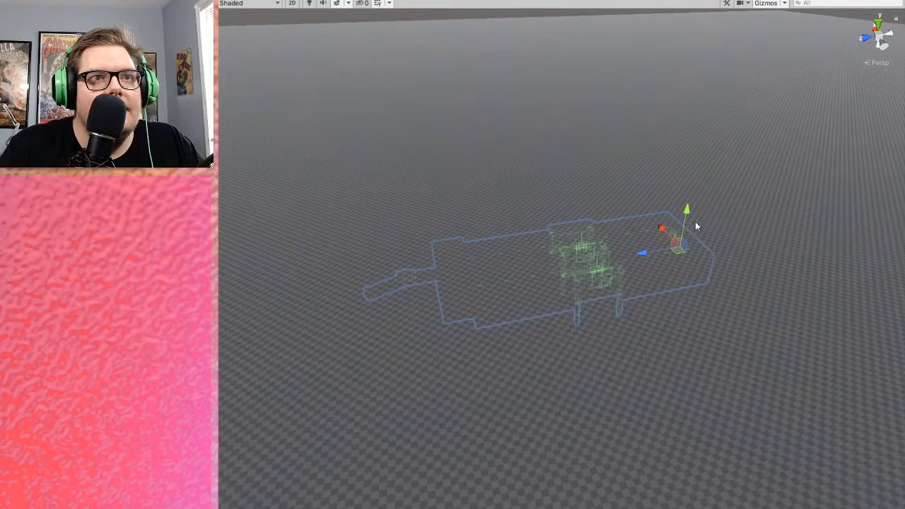
left_click_drag(685, 213, 697, 150)
- Fine-tune the building group's height so the archway sills sit level with the terrain, and check the barricaded archway
left_click_drag(699, 257, 394, 205, "alt")
scroll(393, 205, "up", 2)
left_click_drag(586, 245, 528, 222, "alt")
scroll(528, 222, "up", 5)
middle_click_drag(527, 222, 603, 214)
left_click_drag(603, 214, 565, 184, "alt")
scroll(627, 198, "up", 3)
left_click_drag(627, 198, 622, 176, "alt")
mouse_move(622, 176)
middle_mouse_down()
mouse_move(632, 207)
mouse_move(625, 168)
middle_mouse_up()
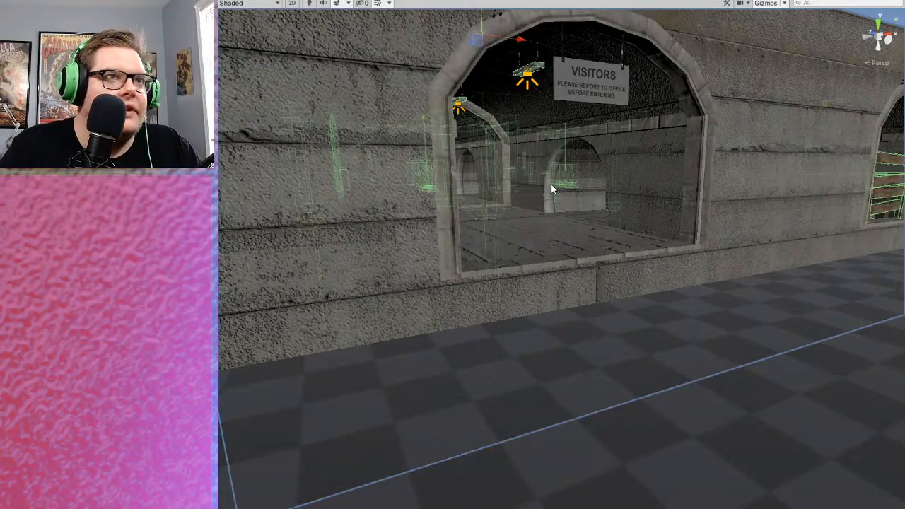
right_click_drag(545, 160, 519, 146)
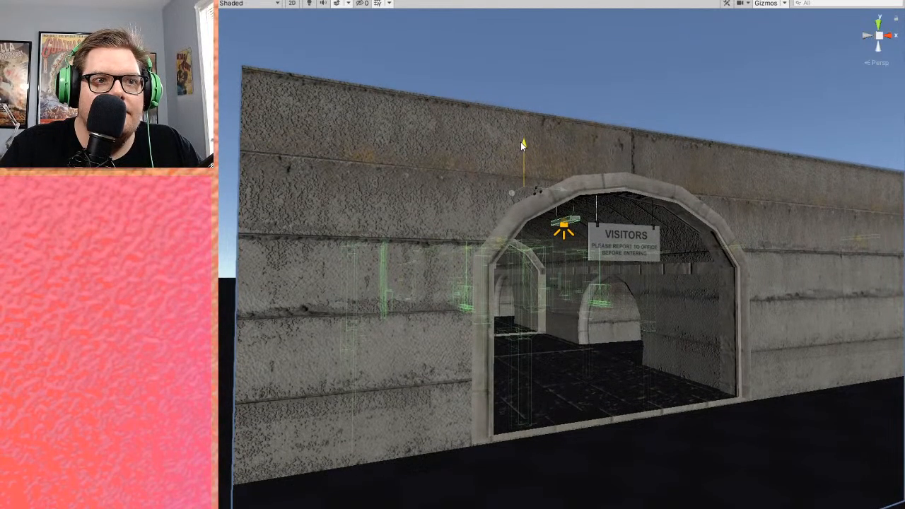
left_click_drag(521, 143, 521, 140)
left_click(654, 77)
right_click_drag(701, 156, 702, 279)
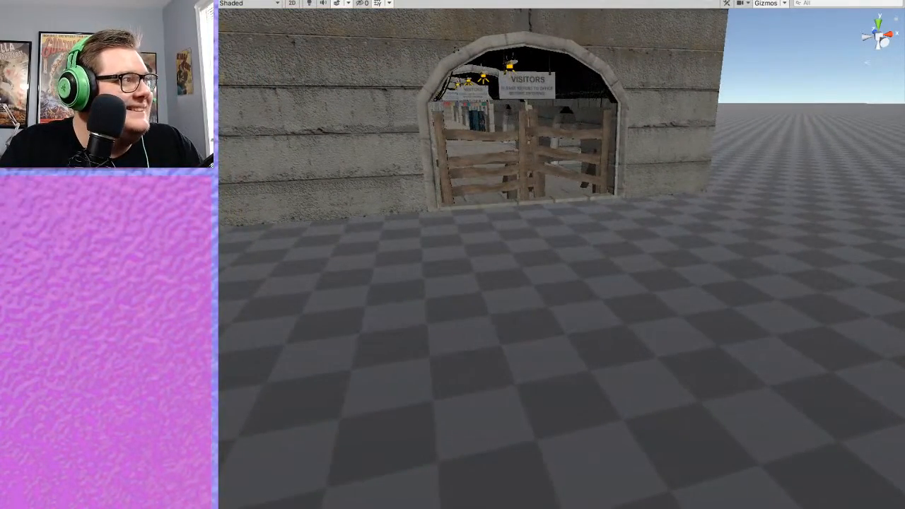
- Select the terrain with a terrain brush active and examine the building complex and surrounding ground from afar
scroll(365, 314, "down", 5)
scroll(422, 294, "down", 8)
middle_click_drag(366, 313, 382, 339)
right_click_drag(318, 329, 410, 343)
middle_click_drag(410, 339, 549, 367)
scroll(497, 307, "down", 7)
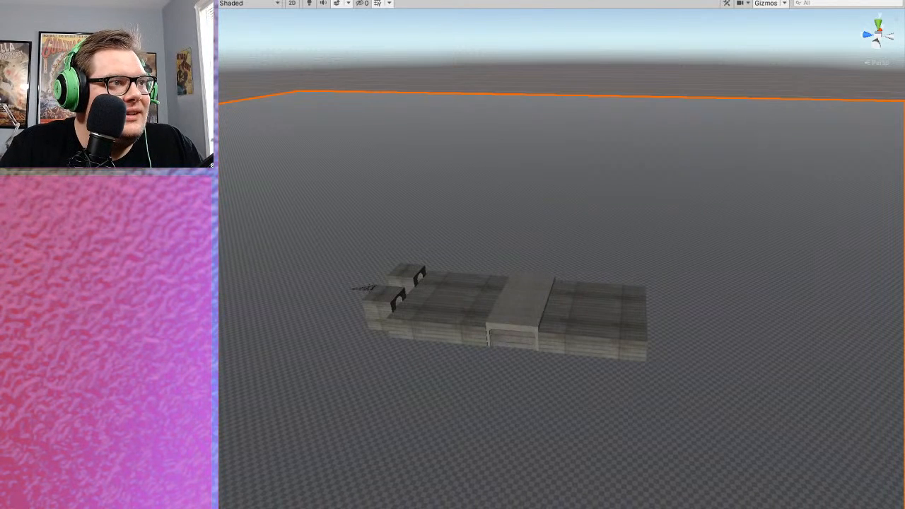
scroll(576, 353, "down", 4)
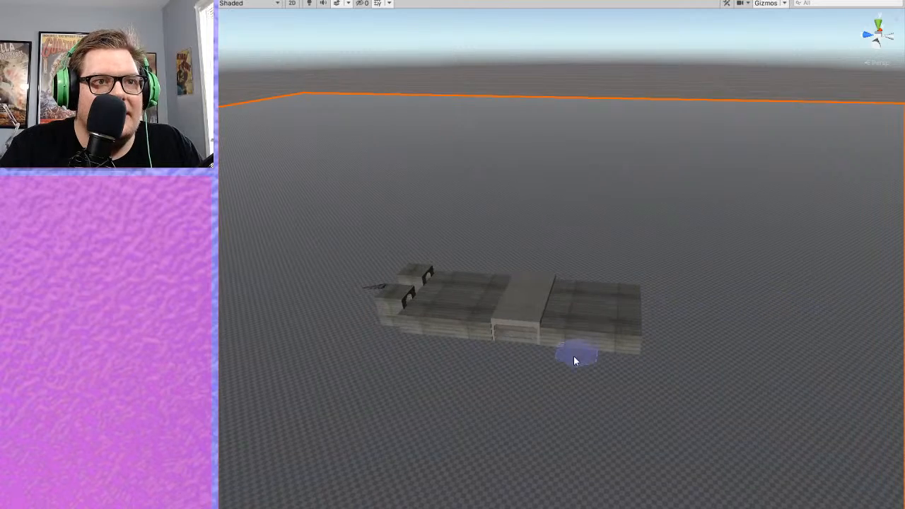
scroll(564, 374, "up", 1)
middle_click_drag(564, 375, 574, 345)
middle_click_drag(657, 318, 556, 336)
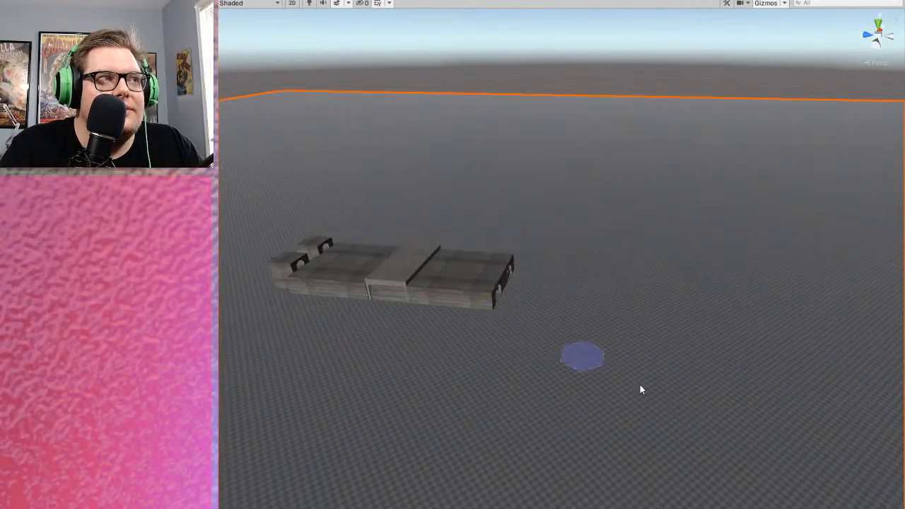
right_click_drag(665, 438, 601, 326)
middle_click_drag(600, 325, 564, 209)
right_click_drag(619, 291, 634, 401)
middle_click_drag(656, 285, 643, 318)
scroll(640, 345, "up", 1)
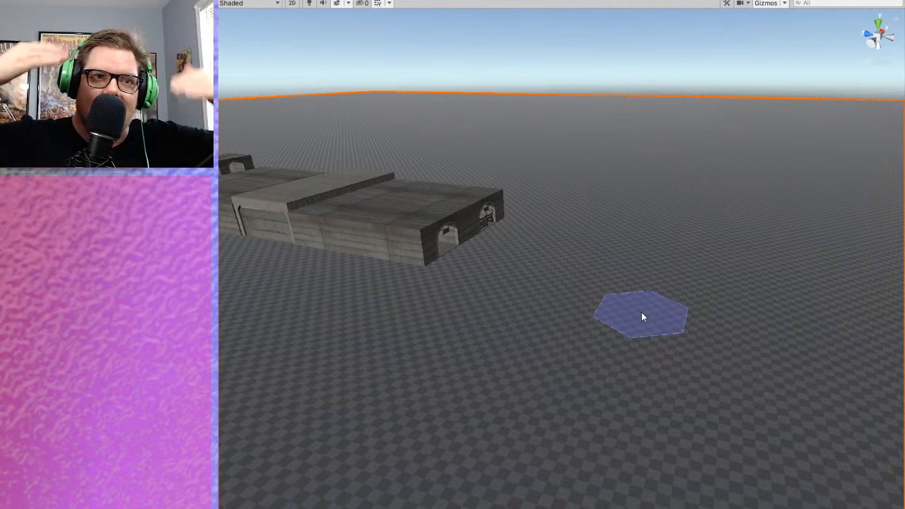
- Examine the terrain around the building complex, from its far end to the front corner with the archways
left_click_drag(357, 259, 679, 303, "alt")
middle_click_drag(678, 303, 707, 322)
scroll(586, 305, "down", 2)
scroll(420, 344, "down", 2)
right_click_drag(543, 279, 579, 258)
scroll(578, 256, "down", 5)
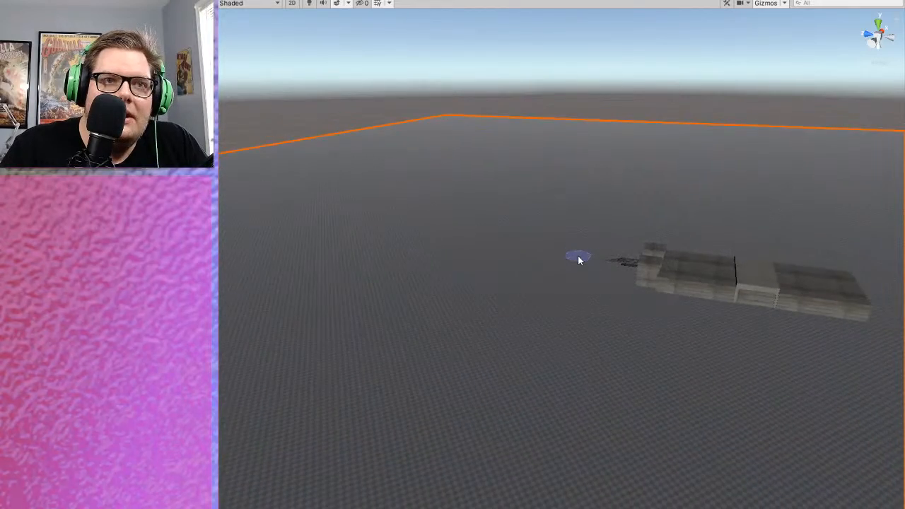
left_click_drag(534, 295, 477, 277, "alt")
middle_click_drag(559, 279, 510, 290)
scroll(460, 270, "up", 2)
scroll(511, 290, "up", 2)
scroll(585, 375, "up", 1)
middle_click_drag(486, 228, 650, 281)
scroll(576, 341, "up", 3)
scroll(609, 296, "up", 3)
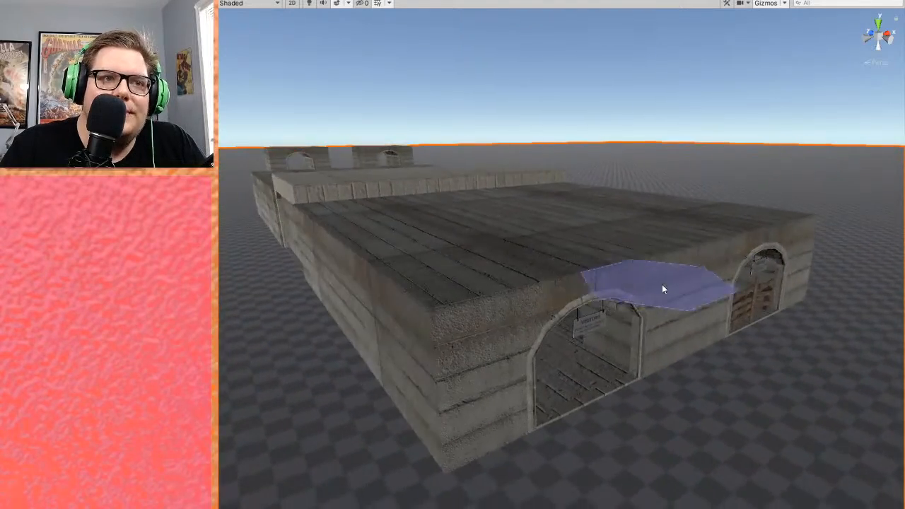
- Examine the roof and the open ground beside the long side wall and in front of the archways
right_click_drag(650, 281, 655, 290)
middle_click_drag(655, 291, 643, 282)
middle_click_drag(555, 273, 601, 290)
right_click_drag(600, 290, 574, 388)
scroll(577, 373, "down", 4)
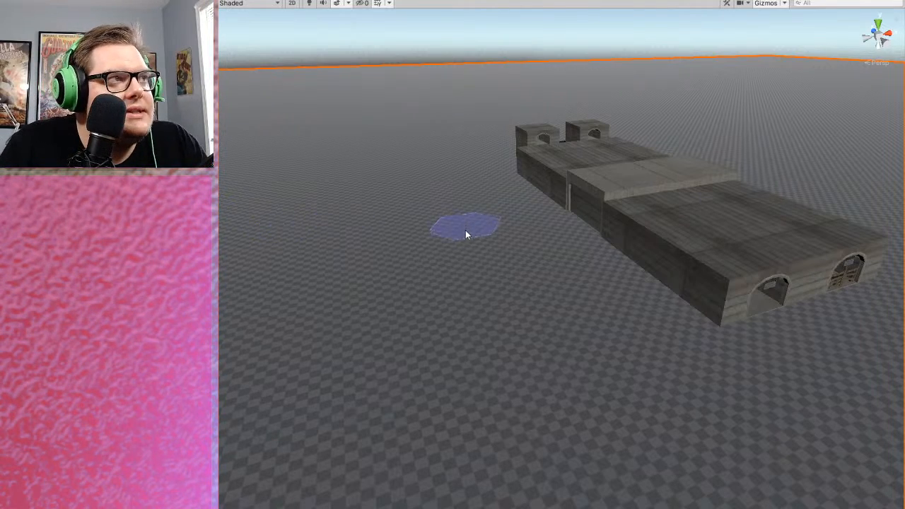
mouse_move(473, 304)
right_mouse_down()
mouse_move(479, 291)
mouse_move(463, 325)
right_mouse_up()
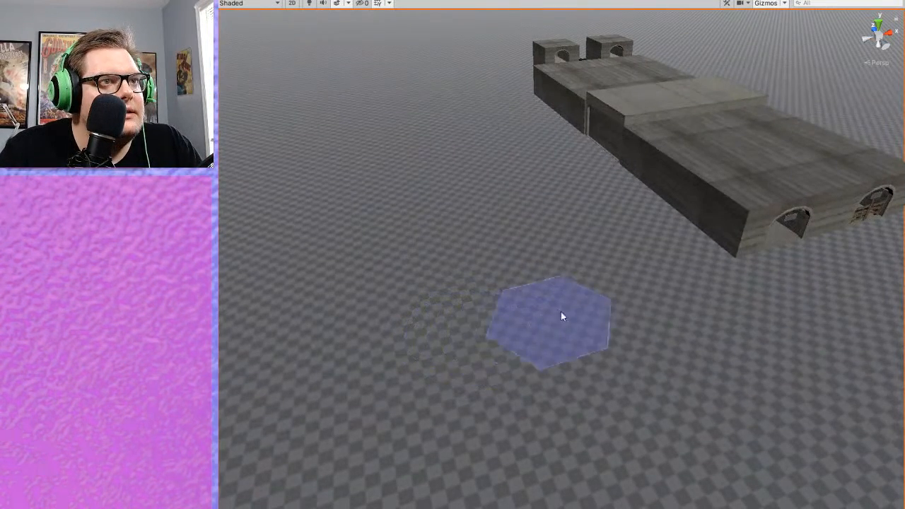
scroll(593, 286, "up", 3)
mouse_move(556, 294)
middle_mouse_down()
mouse_move(495, 315)
mouse_move(504, 311)
middle_mouse_up()
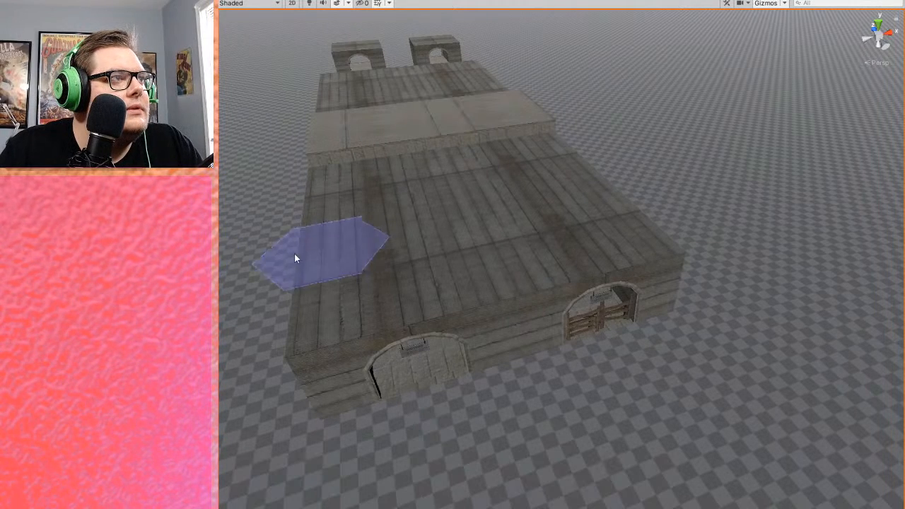
middle_click_drag(262, 250, 416, 345)
right_click_drag(416, 344, 418, 287)
middle_click_drag(659, 458, 591, 393)
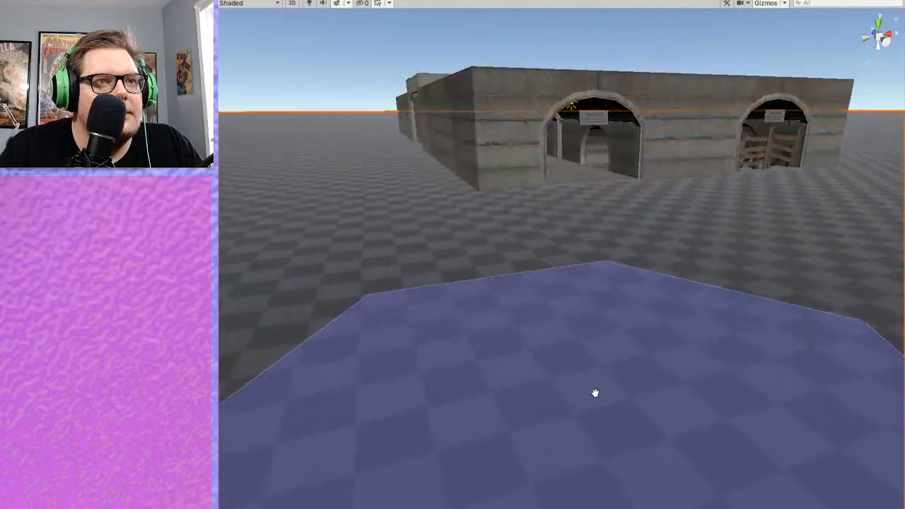
scroll(592, 393, "down", 5)
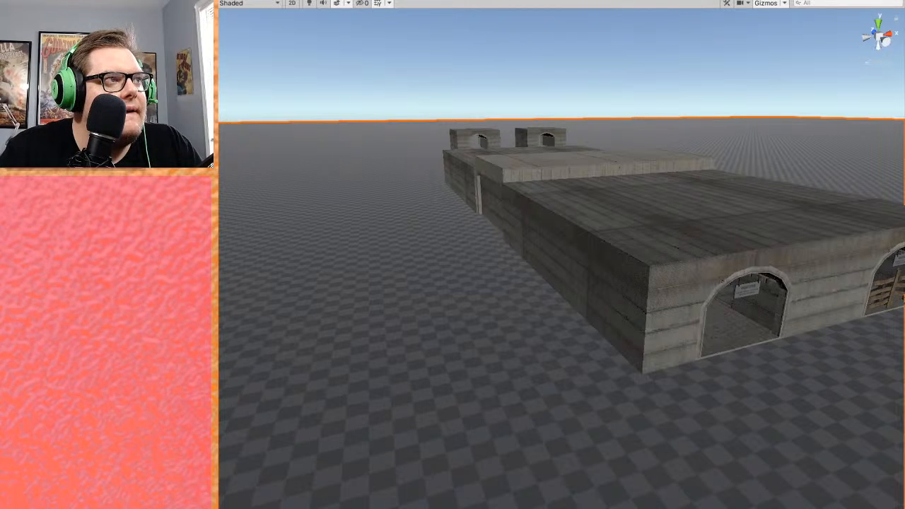
- Raise the entire flat terrain surface above the roofs of the building complex
left_click_drag(212, 286, 420, 329)
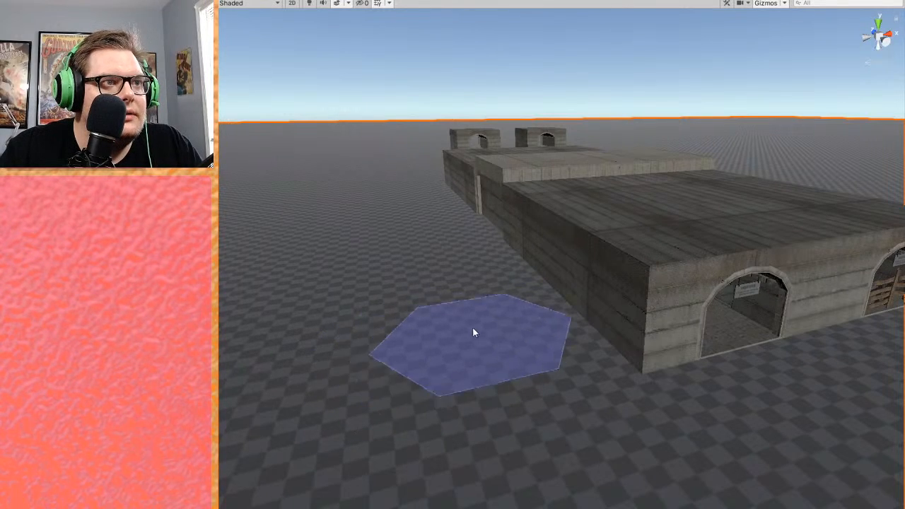
middle_click_drag(453, 338, 475, 354)
scroll(446, 323, "down", 4)
scroll(481, 349, "down", 2)
scroll(483, 349, "up", 5)
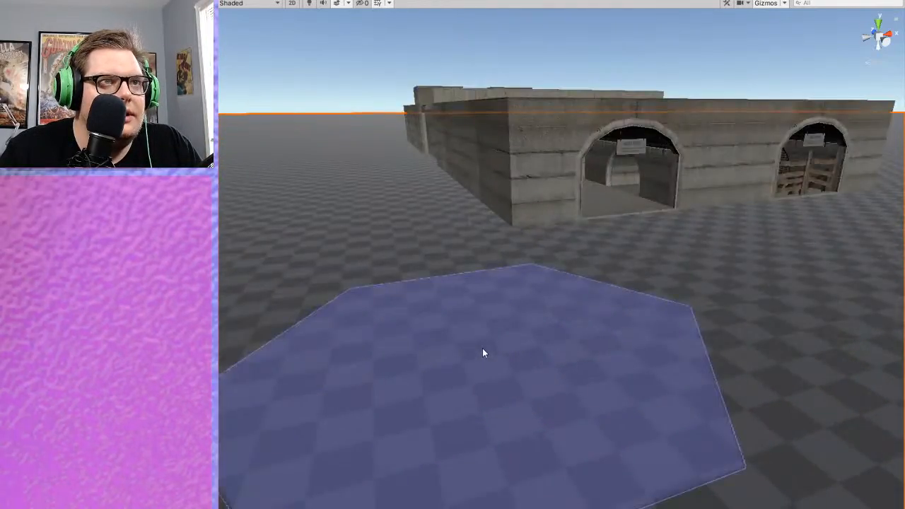
scroll(466, 350, "down", 2)
scroll(371, 327, "down", 5)
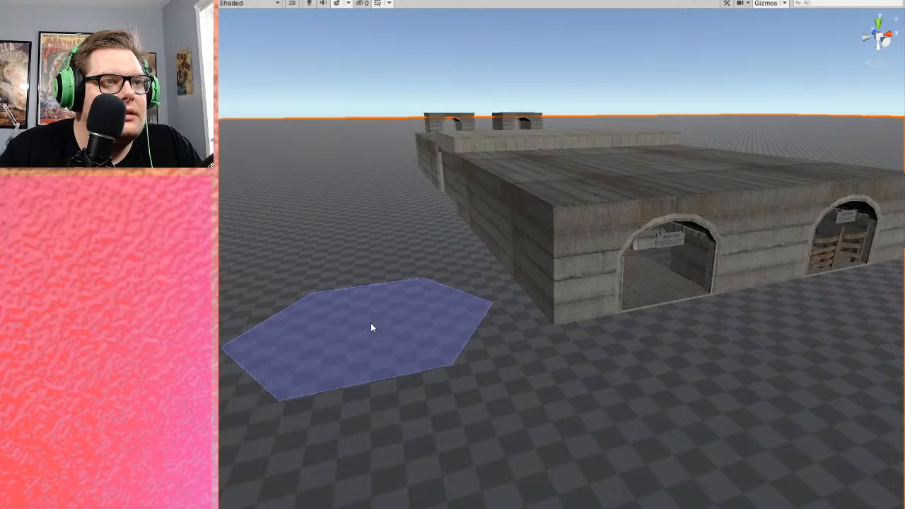
middle_click_drag(371, 327, 352, 357)
scroll(376, 328, "down", 4)
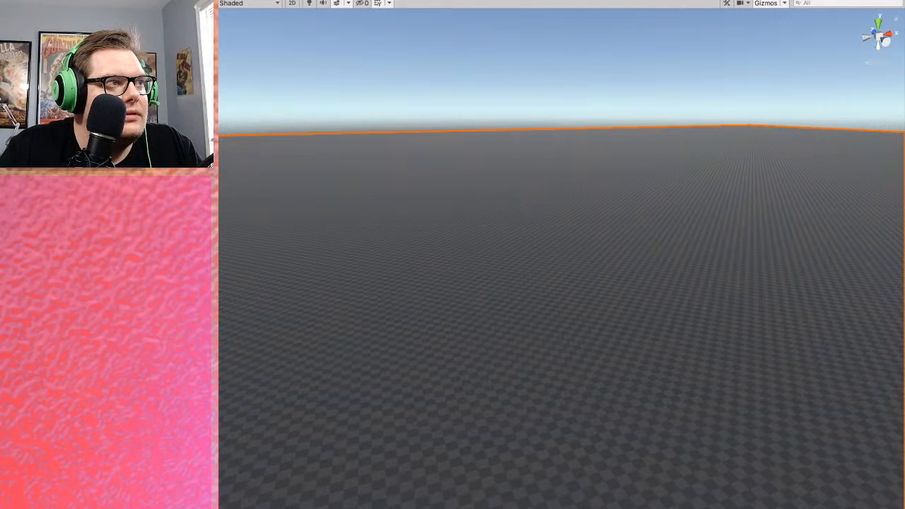
- Select the building complex and raise it to the new terrain surface, aligning its front archway sills just above the ground
left_click(216, 227)
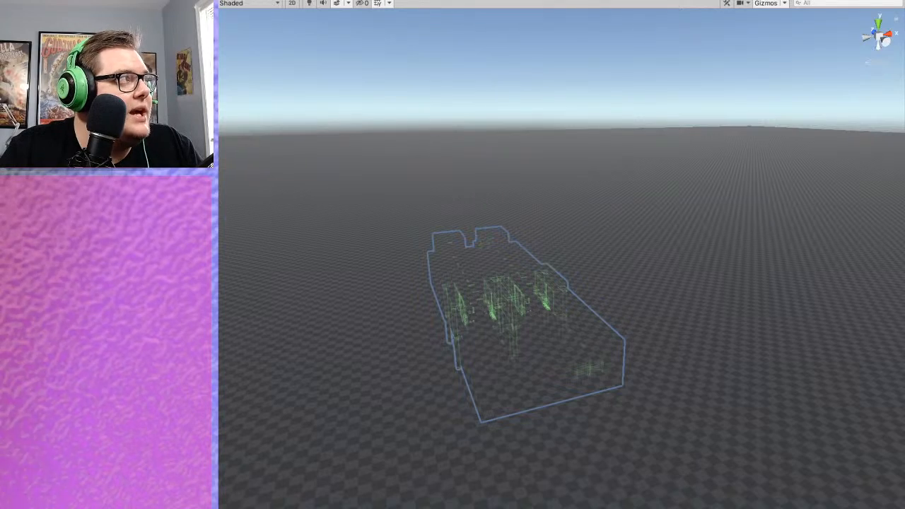
left_click_drag(507, 308, 459, 212)
scroll(549, 293, "up", 5)
scroll(549, 293, "up", 3)
middle_click_drag(549, 293, 576, 289)
scroll(562, 290, "down", 3)
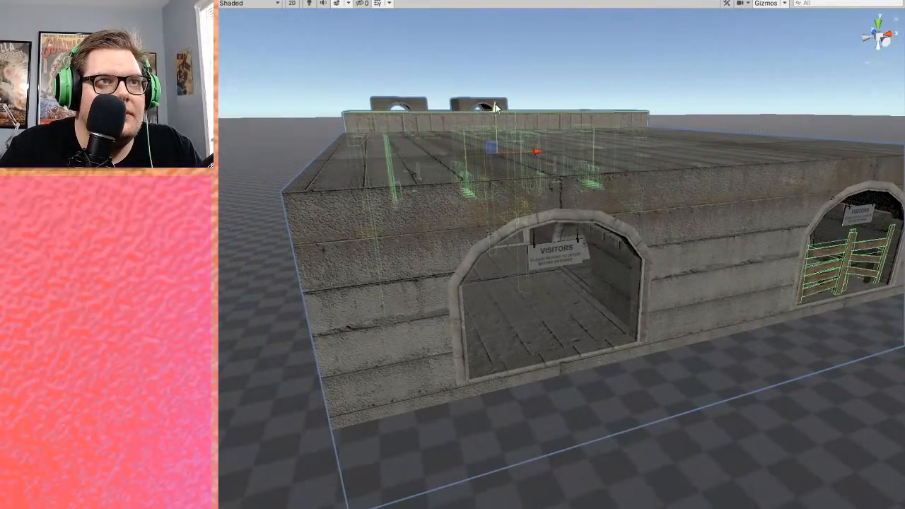
left_click_drag(496, 107, 497, 114)
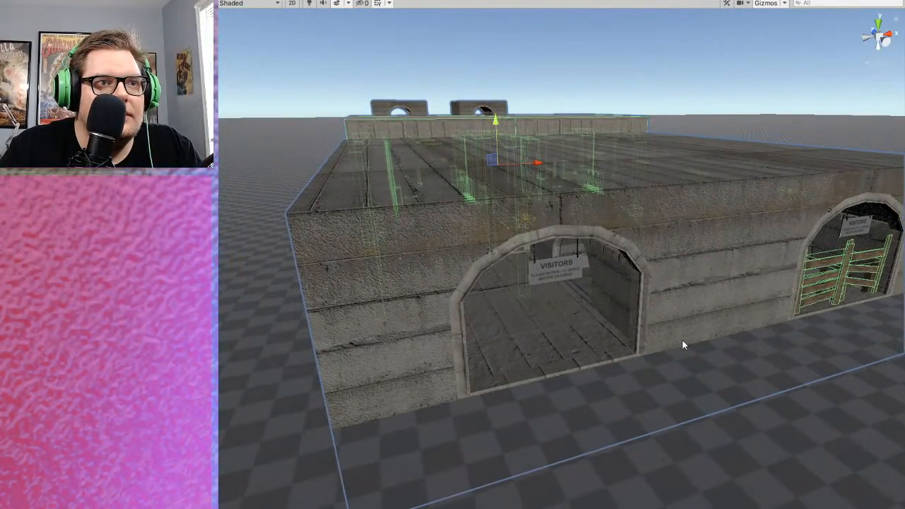
- Examine the ground line at the front archways and around the tunnel openings at the far end of the building complex
scroll(682, 340, "up", 4)
scroll(682, 340, "down", 3)
middle_click_drag(682, 340, 678, 333)
scroll(681, 327, "up", 2)
scroll(540, 338, "up", 2)
right_click_drag(540, 337, 548, 290)
scroll(549, 289, "up", 2)
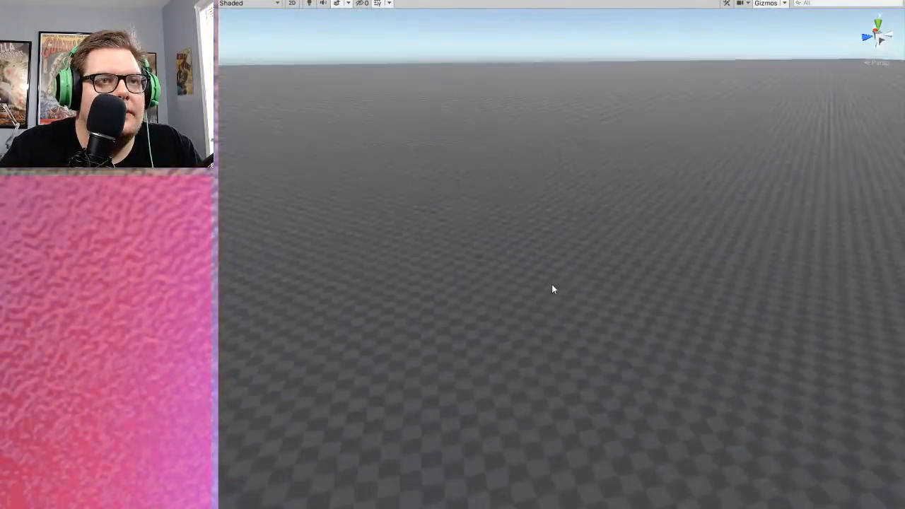
scroll(549, 288, "down", 4)
middle_click_drag(695, 299, 651, 294)
scroll(660, 295, "up", 3)
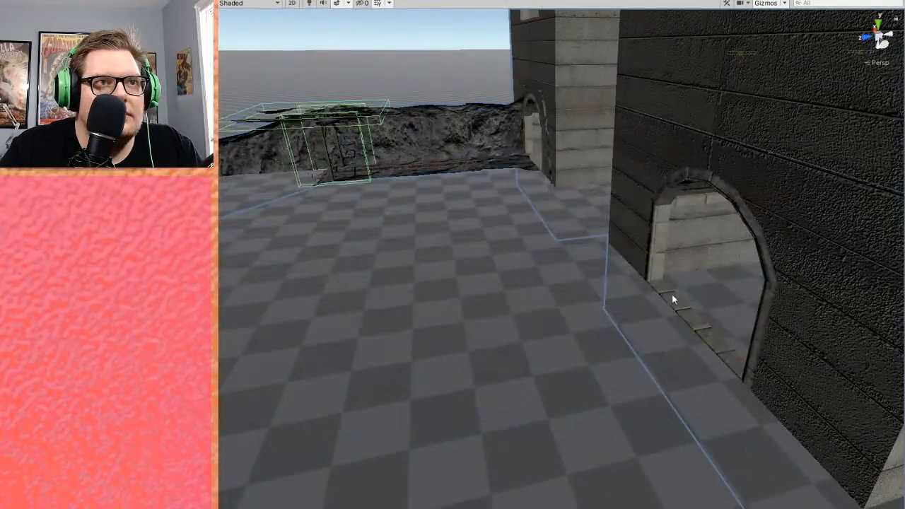
right_click_drag(674, 293, 662, 289)
- Examine the barricaded archway up close and the corridor behind it, then the whole building complex from afar
scroll(661, 289, "down", 7)
middle_click_drag(662, 288, 601, 342)
right_click_drag(602, 342, 475, 300)
middle_click_drag(475, 300, 339, 144)
middle_click_drag(539, 293, 625, 366)
left_click(574, 72)
middle_click_drag(574, 71, 616, 193)
middle_click_drag(674, 266, 672, 249)
scroll(673, 253, "up", 5)
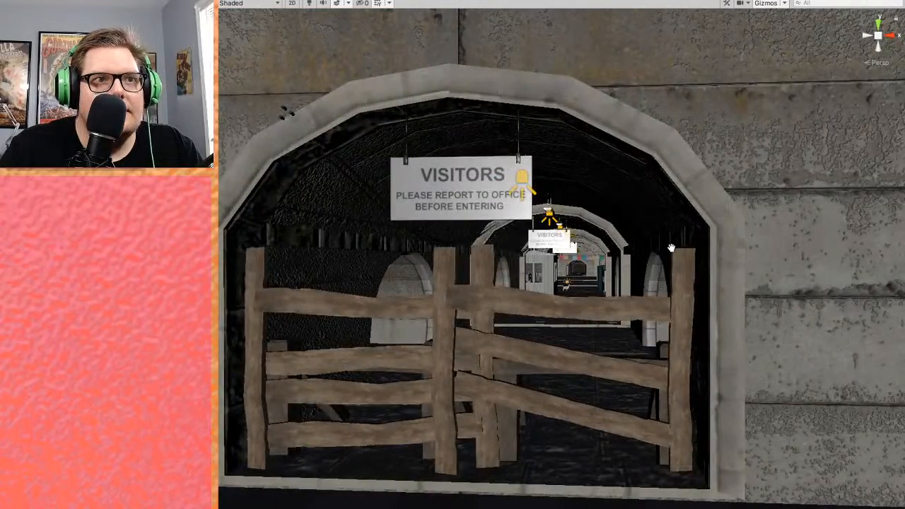
scroll(671, 249, "up", 3)
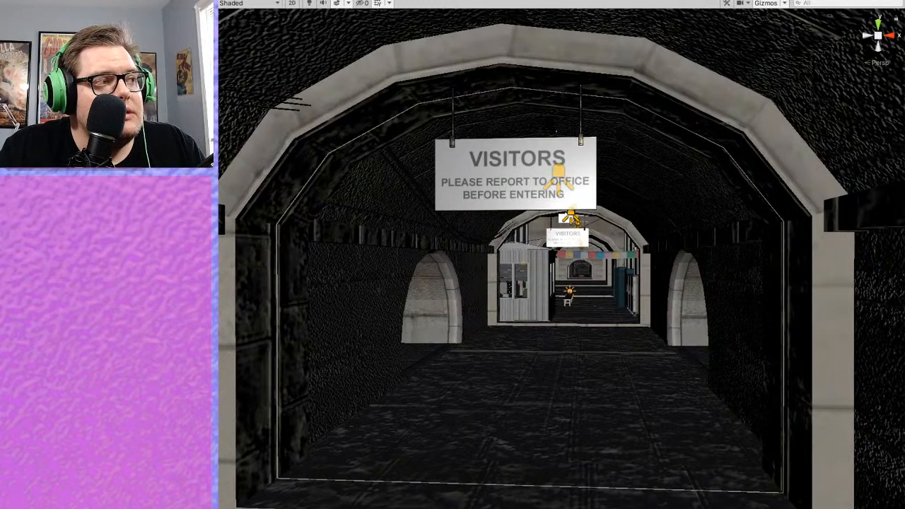
scroll(503, 290, "down", 10)
left_click_drag(457, 251, 465, 311, "alt")
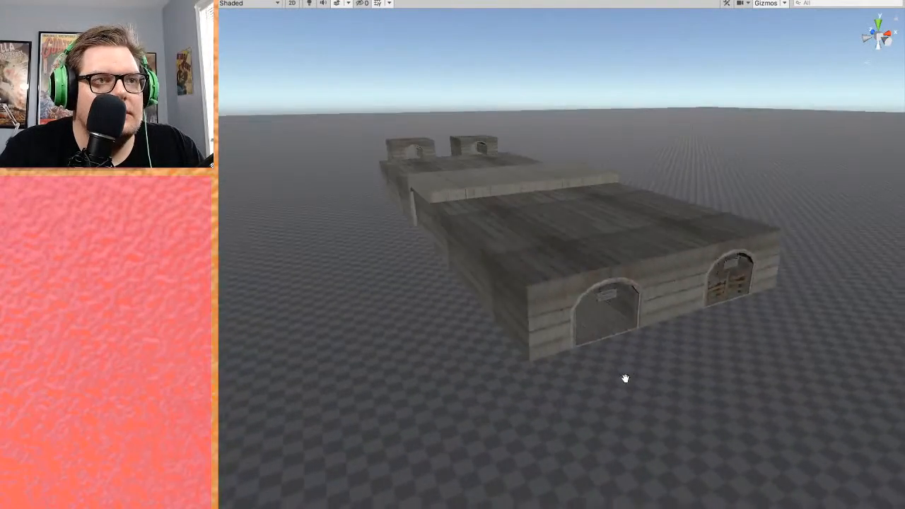
- Select the terrain and lower a short trench in the ground running outward from the building's long side wall
left_click(464, 312)
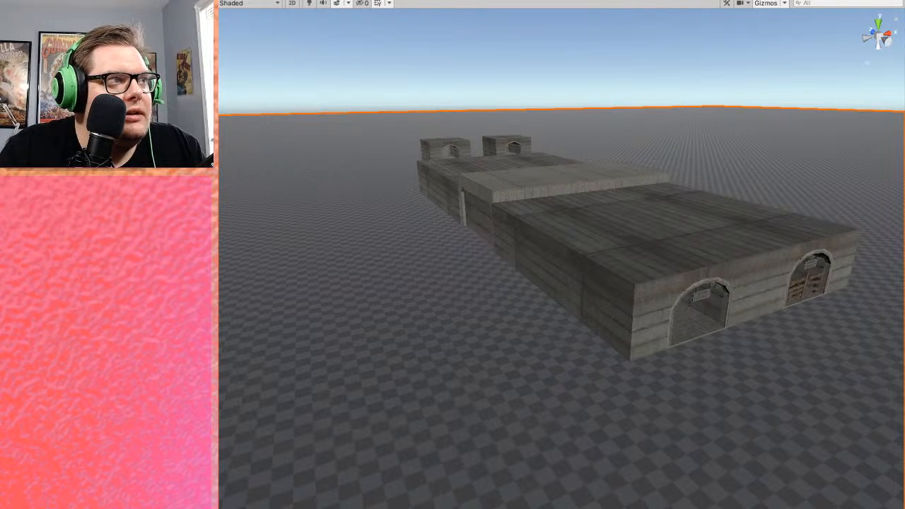
mouse_move(470, 347)
left_mouse_down()
mouse_move(438, 347)
mouse_move(464, 355)
mouse_move(502, 347)
mouse_move(490, 348)
mouse_move(503, 380)
mouse_move(677, 501)
left_mouse_up()
key("ctrl+z")
mouse_move(336, 407)
middle_mouse_down()
mouse_move(522, 391)
mouse_move(654, 349)
mouse_move(644, 328)
middle_mouse_up()
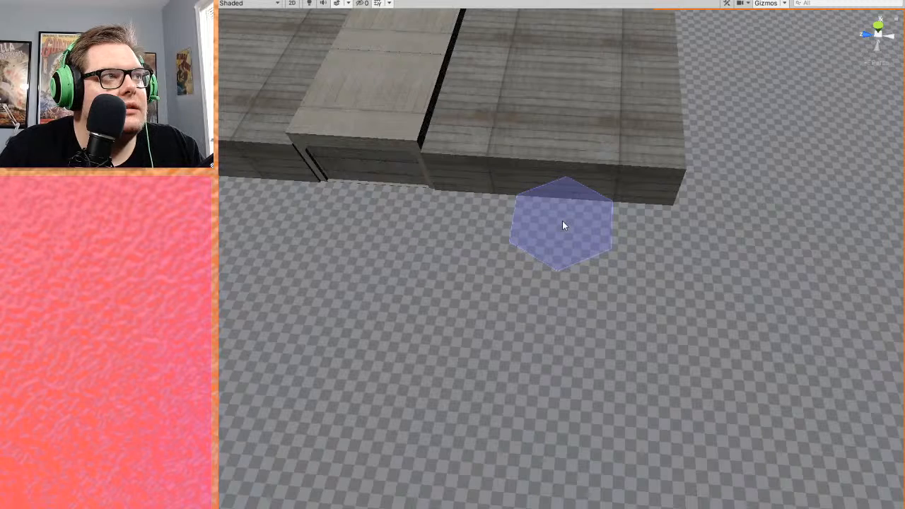
mouse_move(562, 223)
left_mouse_down("shift")
mouse_move(542, 431)
mouse_move(554, 308)
left_mouse_up("shift")
scroll(530, 321, "down", 10)
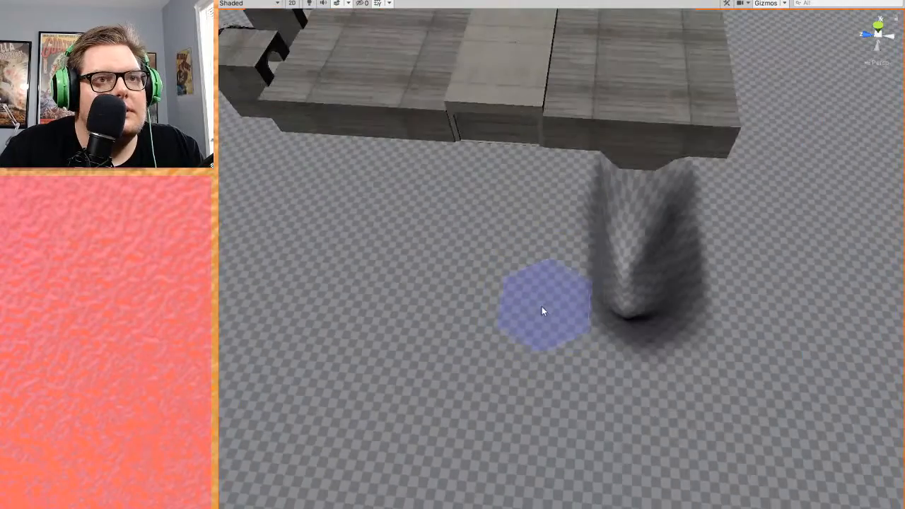
scroll(528, 323, "up", 8)
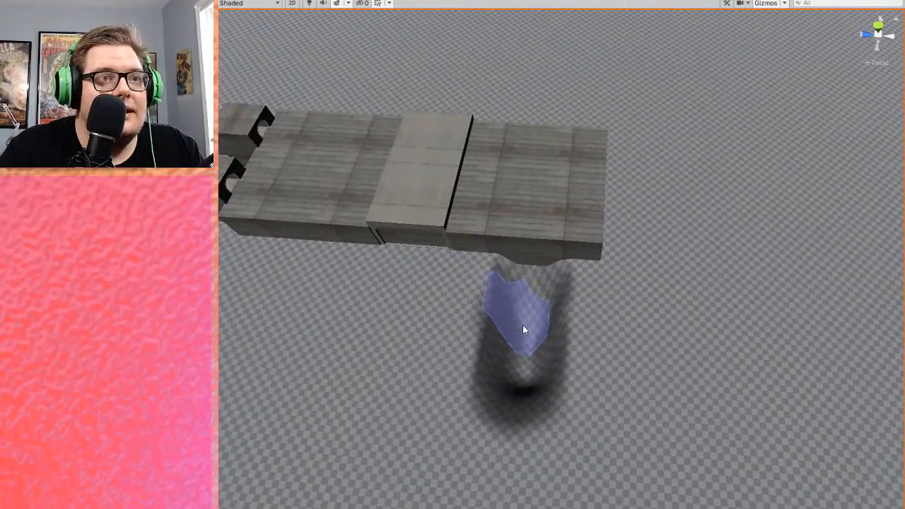
- Extend the trench in a long line away from the building's side wall across the open terrain
mouse_move(515, 410)
left_mouse_down()
mouse_move(509, 463)
mouse_move(506, 451)
left_mouse_up()
middle_click_drag(502, 467, 518, 396)
mouse_move(510, 398)
left_mouse_down()
mouse_move(519, 390)
mouse_move(515, 457)
mouse_move(528, 426)
left_mouse_up()
scroll(532, 418, "up", 5)
scroll(536, 410, "down", 8)
mouse_move(565, 300)
left_mouse_down()
mouse_move(586, 325)
mouse_move(578, 329)
mouse_move(570, 299)
mouse_move(571, 334)
mouse_move(555, 203)
mouse_move(572, 361)
mouse_move(569, 347)
mouse_move(566, 380)
mouse_move(560, 342)
left_mouse_up()
right_click_drag(559, 332, 527, 436)
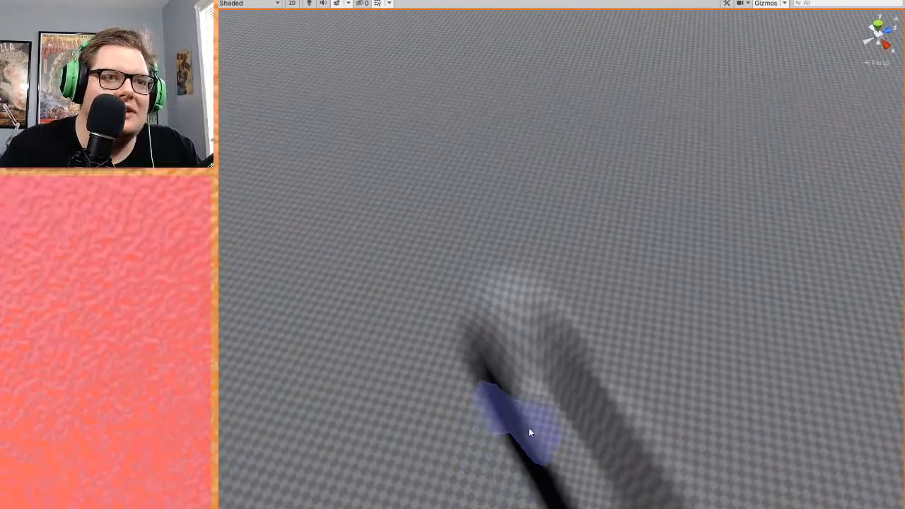
mouse_move(494, 330)
left_mouse_down()
mouse_move(471, 284)
mouse_move(518, 381)
mouse_move(467, 294)
mouse_move(494, 347)
mouse_move(473, 277)
mouse_move(414, 197)
left_mouse_up()
mouse_move(377, 140)
left_mouse_down()
mouse_move(459, 297)
mouse_move(390, 156)
mouse_move(472, 299)
left_mouse_up()
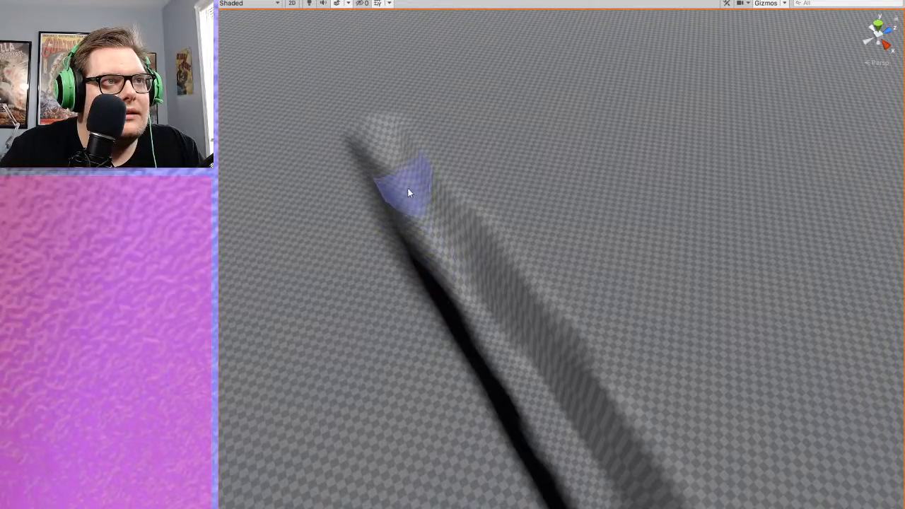
- Lower a wide basin in the terrain beside the trench and the building complex, using a much larger brush
middle_click_drag(440, 248, 466, 318)
left_click_drag(466, 318, 691, 392, "alt")
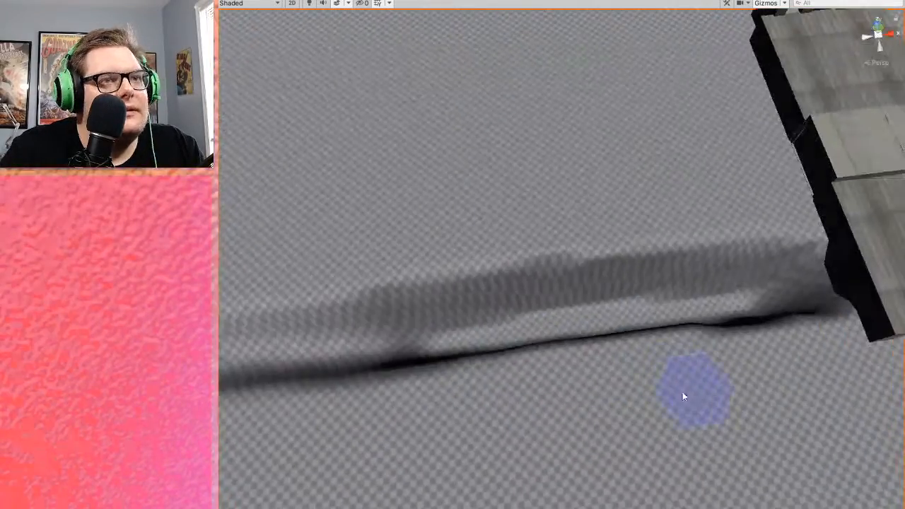
scroll(669, 409, "down", 5)
left_click_drag(417, 442, 673, 385, "alt")
middle_click_drag(590, 445, 672, 394)
left_click_drag(677, 394, 595, 339, "alt")
middle_click_drag(601, 384, 713, 375)
left_click_drag(712, 375, 658, 389, "alt")
middle_click_drag(657, 389, 718, 389)
left_click_drag(719, 389, 755, 450, "alt")
mouse_move(754, 450)
middle_mouse_down()
mouse_move(742, 472)
mouse_move(719, 464)
middle_mouse_up()
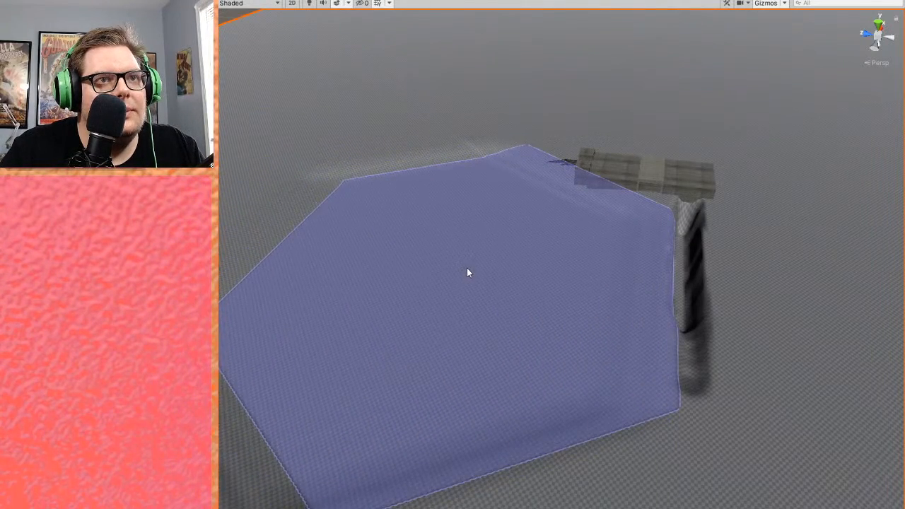
mouse_move(470, 274)
left_mouse_down()
mouse_move(474, 250)
mouse_move(473, 264)
mouse_move(470, 254)
mouse_move(460, 264)
mouse_move(467, 246)
mouse_move(478, 276)
mouse_move(481, 253)
mouse_move(479, 284)
left_mouse_up()
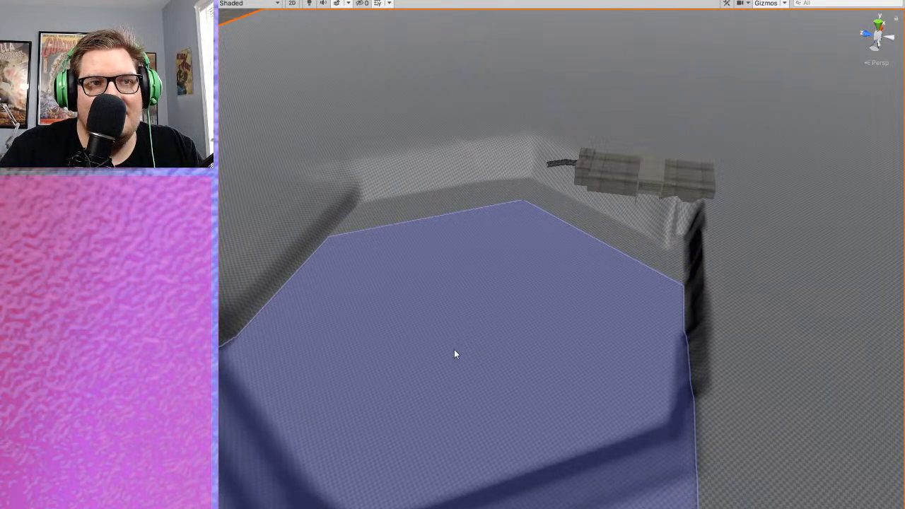
scroll(447, 366, "down", 2)
middle_click_drag(448, 369, 478, 351)
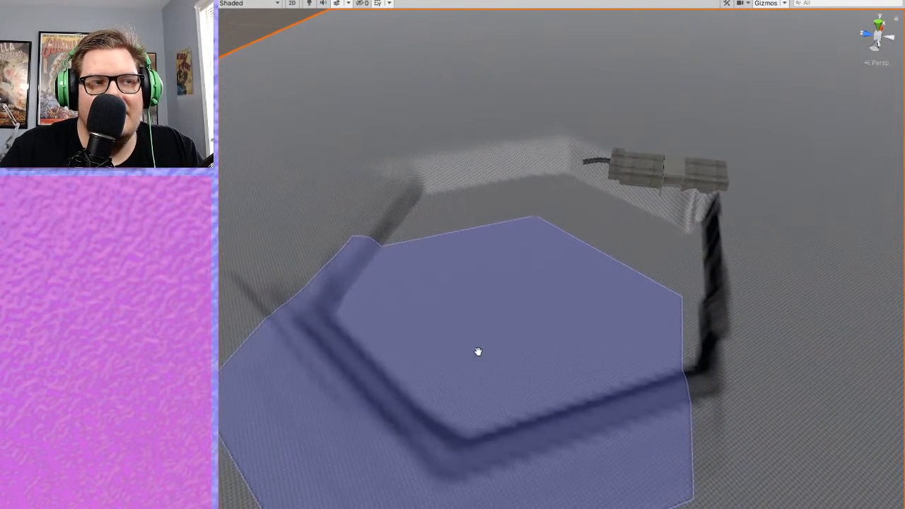
- Extend the lowered basin as a broad channel out to the edge of the terrain
right_click_drag(479, 351, 327, 366)
middle_click_drag(714, 387, 524, 331)
scroll(389, 382, "up", 1)
right_click_drag(523, 331, 323, 299)
scroll(609, 333, "down", 2)
mouse_move(611, 332)
middle_mouse_down()
mouse_move(581, 297)
mouse_move(577, 307)
middle_mouse_up()
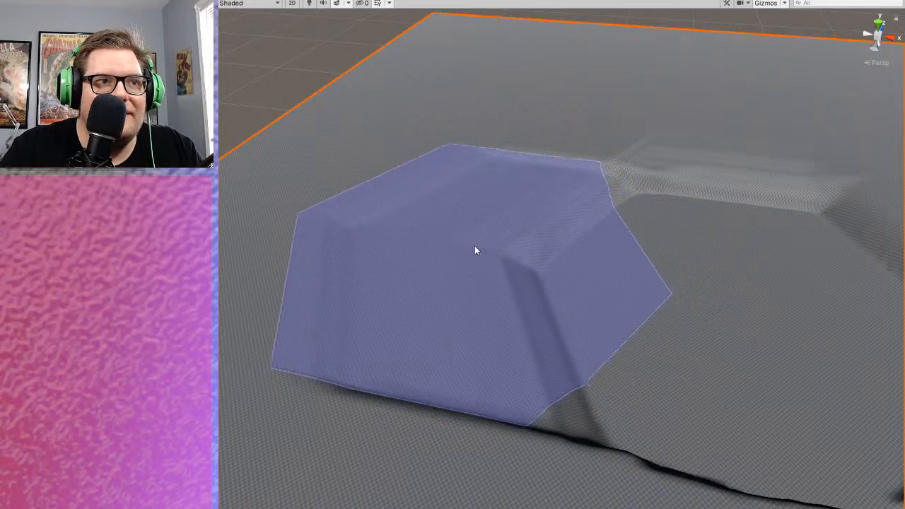
mouse_move(456, 249)
middle_mouse_down()
mouse_move(622, 311)
mouse_move(496, 305)
middle_mouse_up()
left_click_drag(585, 340, 640, 337, "alt")
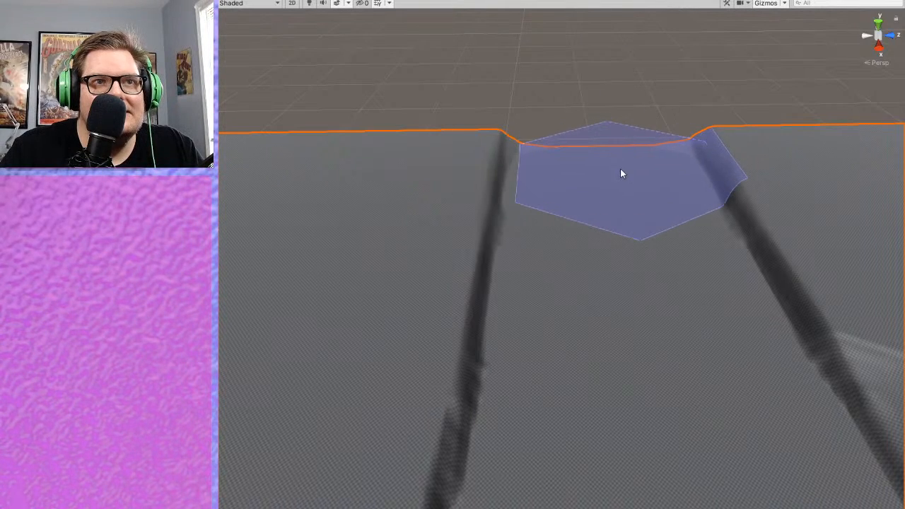
scroll(715, 154, "down", 10)
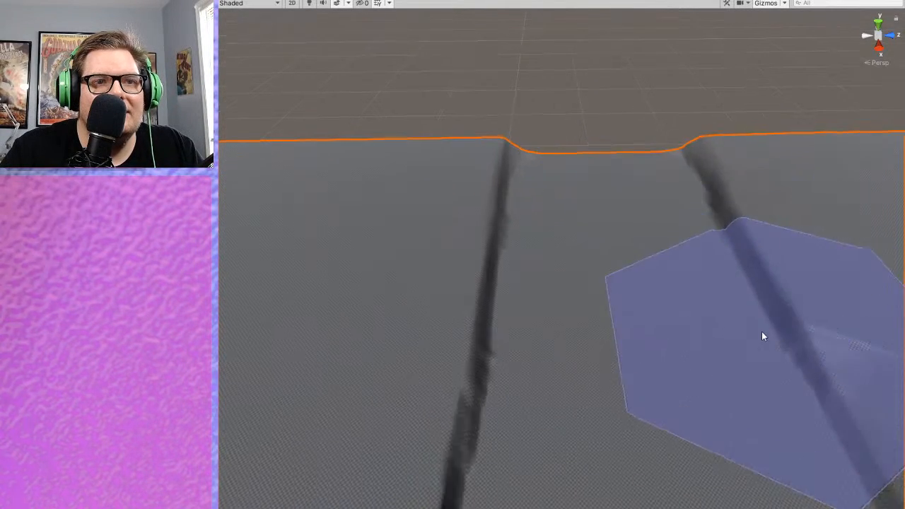
mouse_move(701, 344)
right_mouse_down()
mouse_move(717, 412)
mouse_move(731, 383)
mouse_move(679, 323)
mouse_move(699, 341)
right_mouse_up()
scroll(698, 335, "down", 2)
middle_click_drag(697, 336, 625, 433)
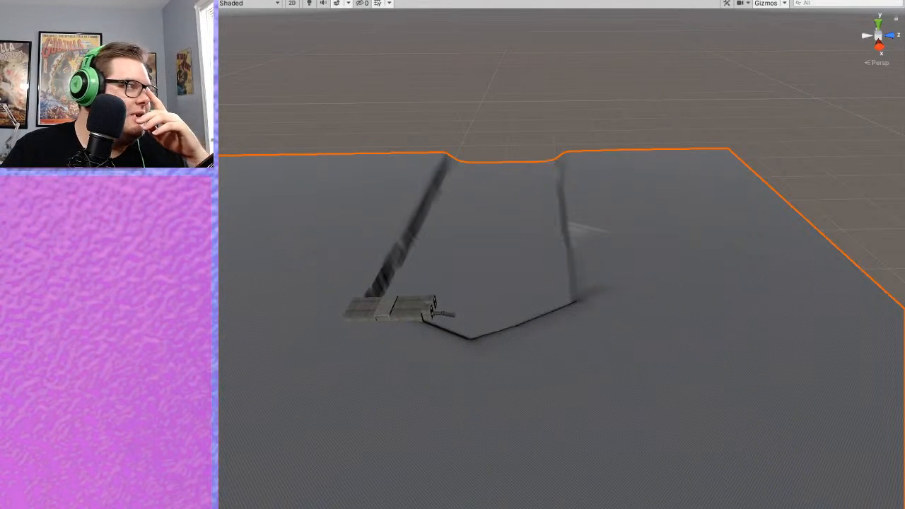
- Delete the sculpted terrain and replace it with a new flat terrain
key("Delete")
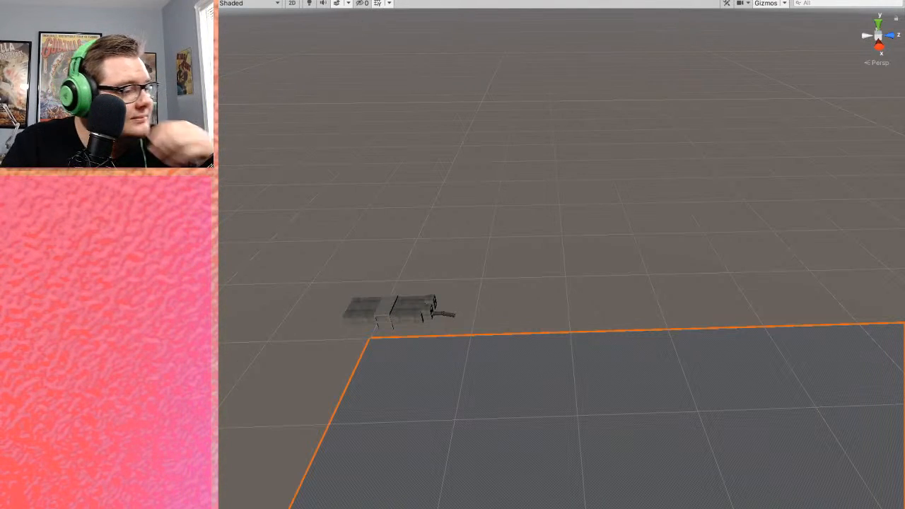
left_click_drag(509, 206, 738, 298, "alt")
scroll(551, 326, "down", 5)
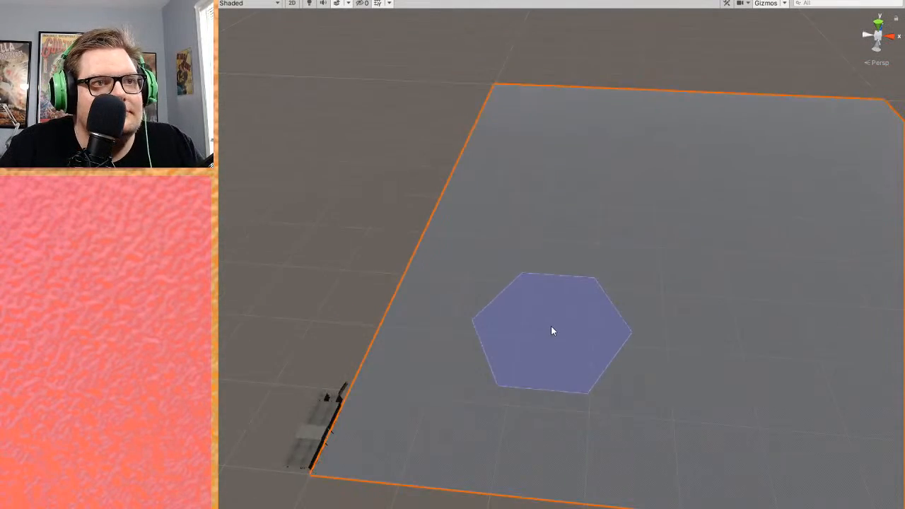
scroll(714, 360, "down", 3)
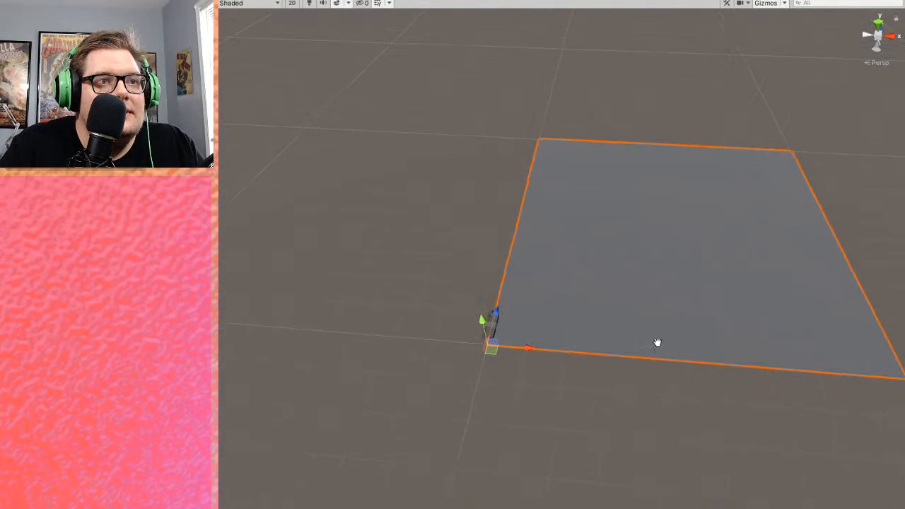
- Move the new terrain horizontally until the building complex lies within it, near one edge
left_click_drag(492, 346, 632, 307)
middle_click_drag(632, 307, 534, 271)
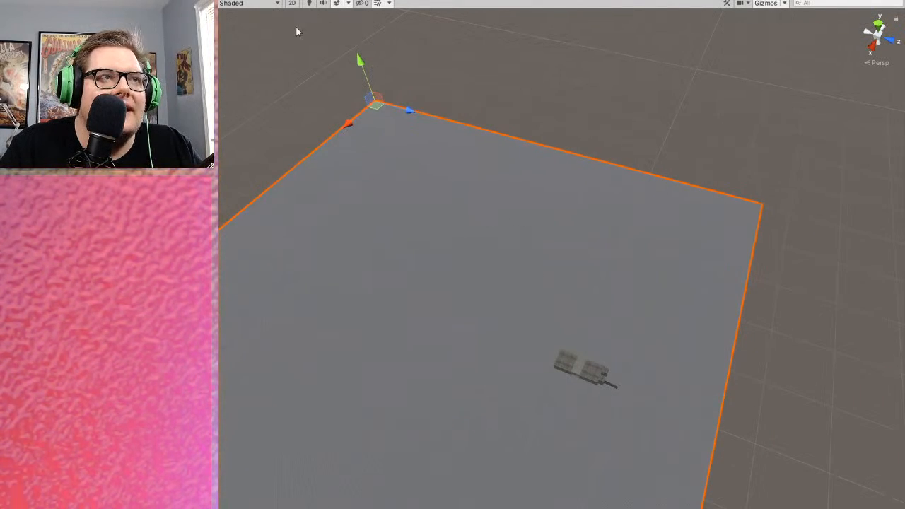
left_click_drag(376, 110, 329, 91)
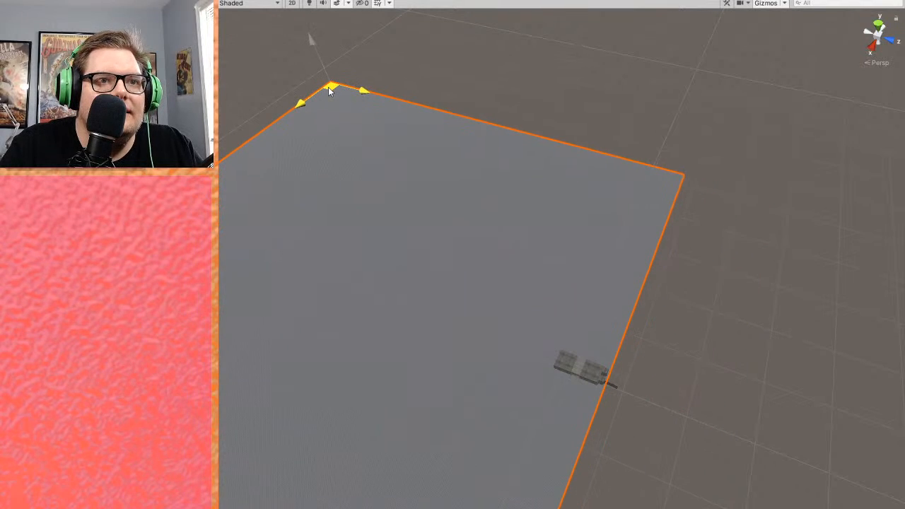
left_click_drag(408, 171, 648, 186, "alt")
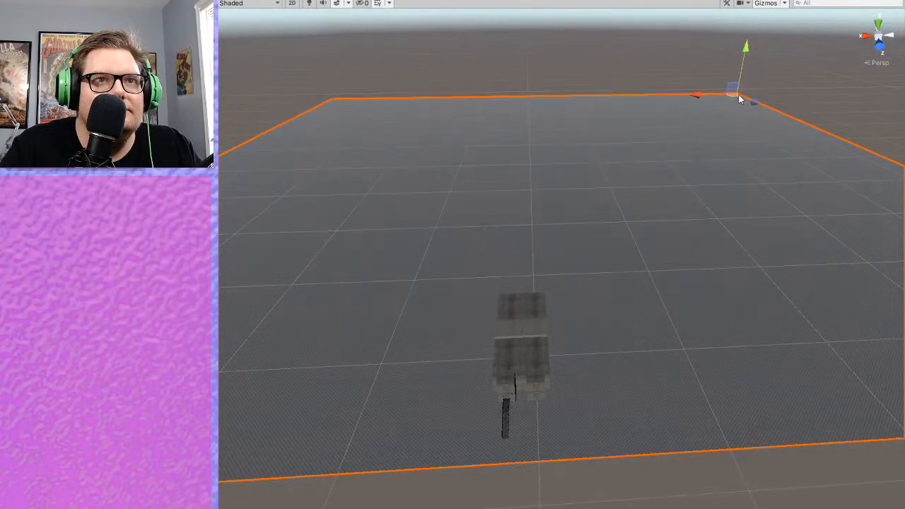
left_click_drag(640, 215, 571, 204, "alt")
- Shift the terrain along its Z axis so its edge crosses beneath the tunnel end of the building complex
scroll(577, 200, "up", 4)
scroll(577, 198, "up", 1)
middle_click_drag(578, 198, 585, 226)
middle_click_drag(686, 233, 689, 259)
scroll(649, 252, "down", 3)
scroll(651, 248, "down", 3)
scroll(651, 239, "up", 1)
scroll(651, 238, "down", 2)
middle_click_drag(656, 159, 660, 245)
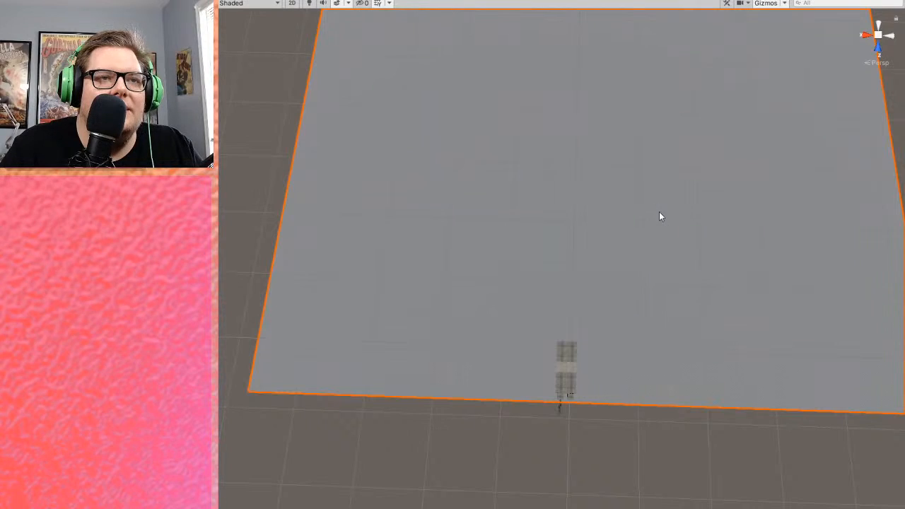
scroll(659, 220, "down", 3)
middle_click_drag(661, 183, 668, 265)
scroll(664, 213, "down", 2)
middle_click_drag(663, 213, 666, 244)
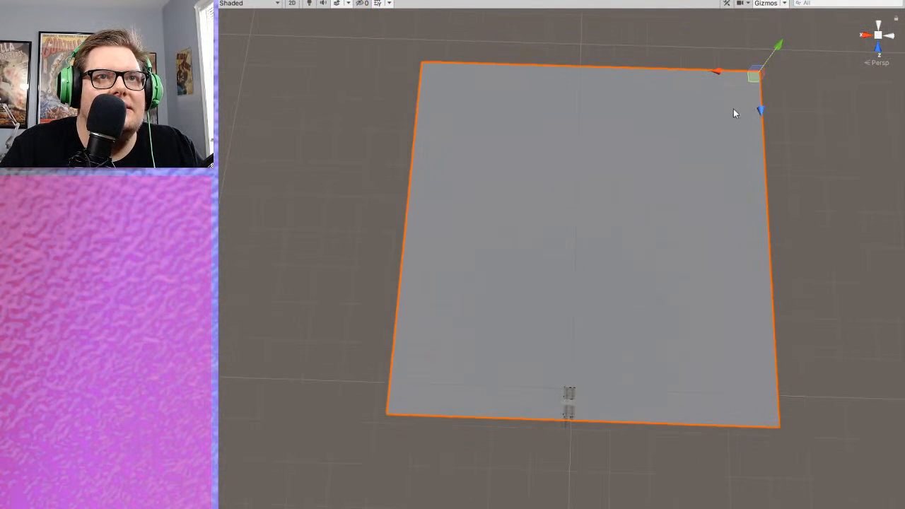
left_click_drag(761, 107, 762, 100)
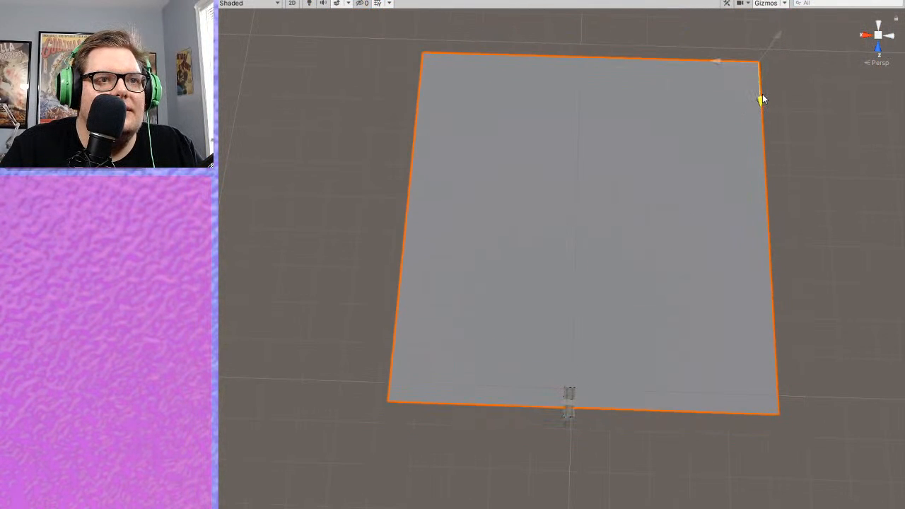
- Examine how the building complex meets the terrain edge, from above, along the side wall and at the front archways
scroll(657, 223, "up", 4)
middle_click_drag(657, 222, 637, 147)
right_click_drag(549, 301, 560, 259)
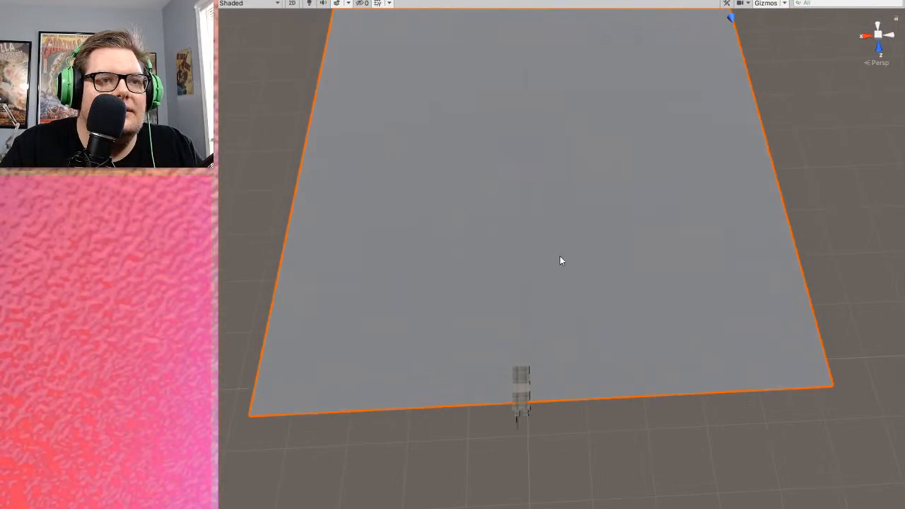
scroll(560, 260, "up", 2)
middle_click_drag(523, 381, 589, 166)
right_click_drag(665, 346, 683, 248)
middle_click_drag(792, 368, 683, 273)
right_click_drag(683, 273, 601, 275)
middle_click_drag(601, 275, 596, 263)
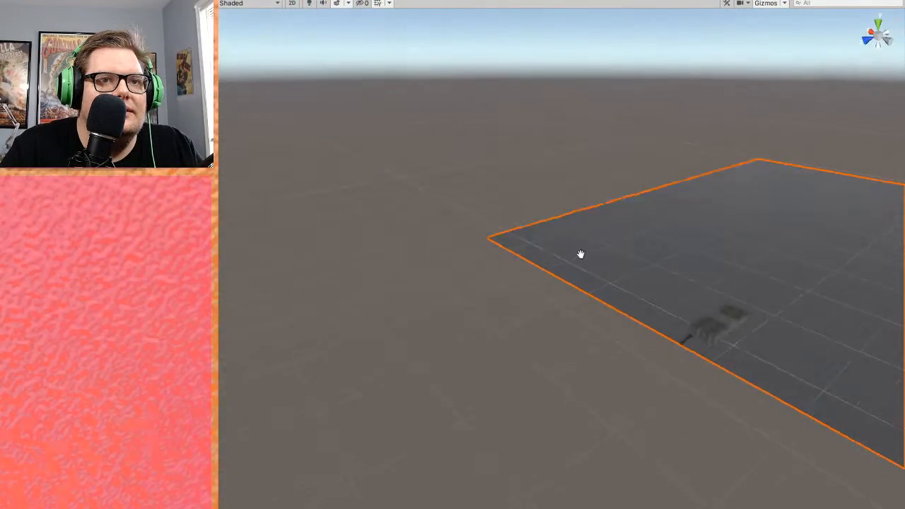
scroll(596, 260, "up", 6)
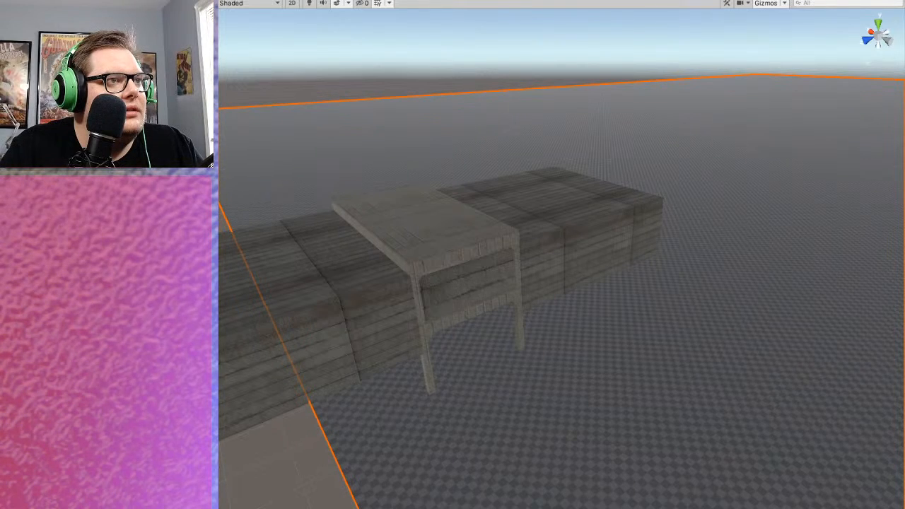
right_click_drag(562, 272, 626, 329)
middle_click_drag(626, 330, 460, 318)
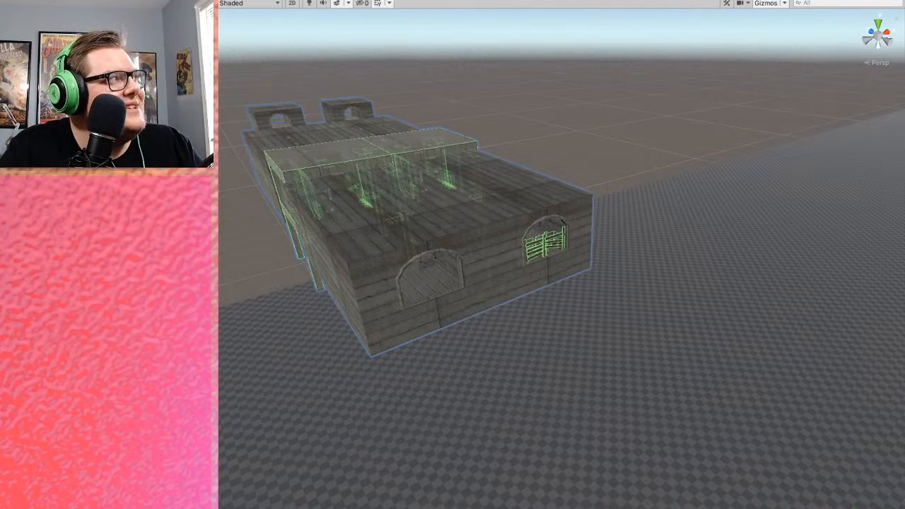
- Examine the building complex and the surrounding flat terrain from the front archways, from above and from the side
scroll(372, 277, "up", 8)
right_click_drag(440, 277, 428, 244)
scroll(428, 243, "down", 8)
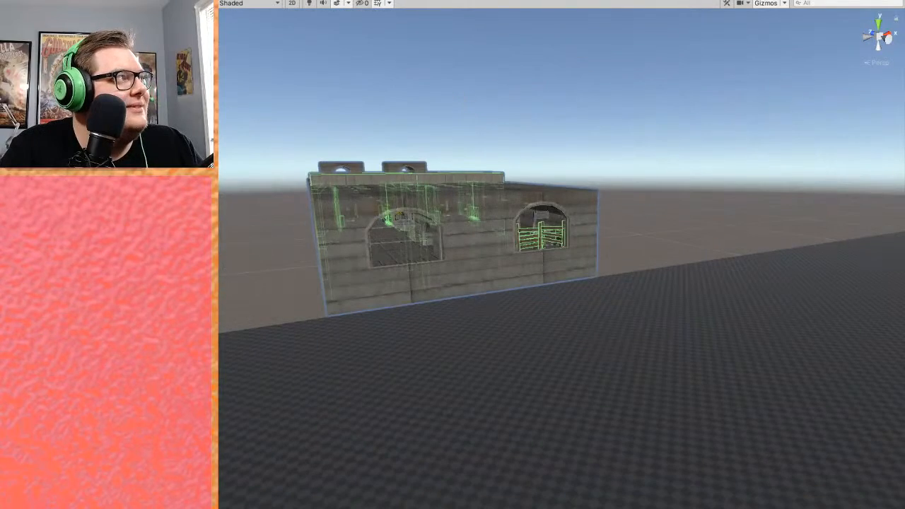
middle_click_drag(223, 147, 641, 317)
mouse_move(698, 299)
right_mouse_down()
mouse_move(676, 287)
mouse_move(696, 288)
right_mouse_up()
right_click_drag(403, 257, 835, 265)
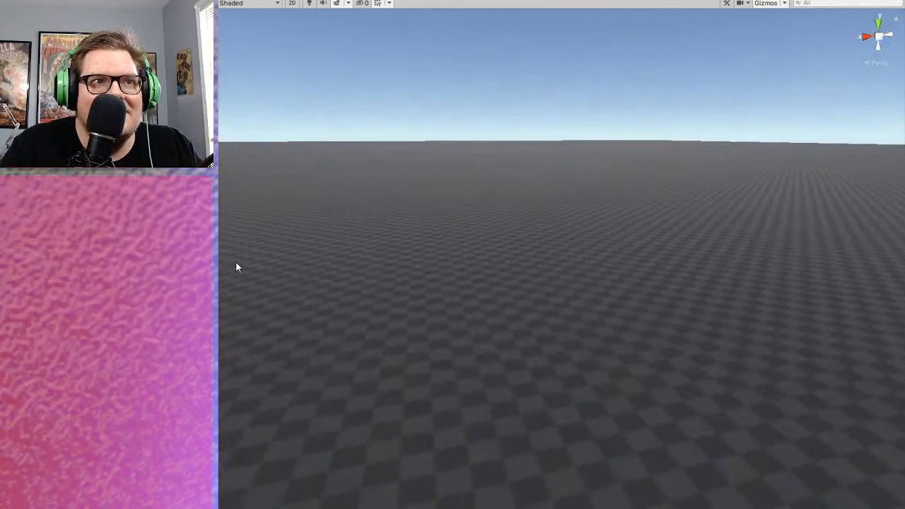
right_click_drag(584, 277, 663, 279)
scroll(646, 279, "down", 5)
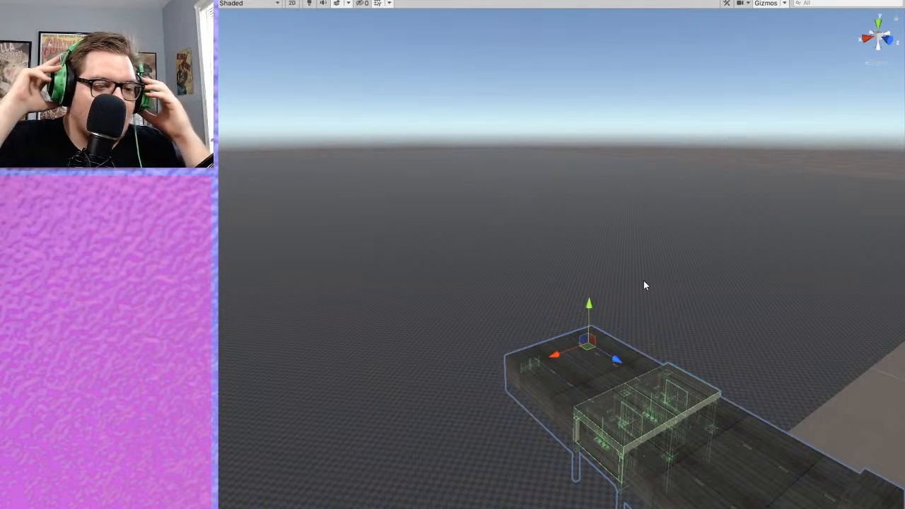
right_click_drag(718, 302, 426, 315)
middle_click_drag(667, 330, 684, 373)
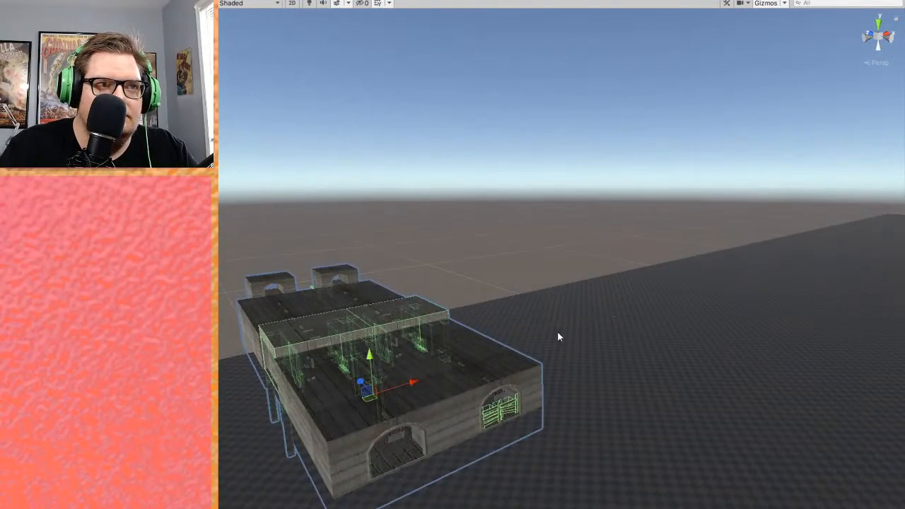
- Lower the building complex slightly so the floor of its front visitors archway sits at terrain level
scroll(565, 367, "down", 5)
middle_click_drag(565, 368, 727, 337)
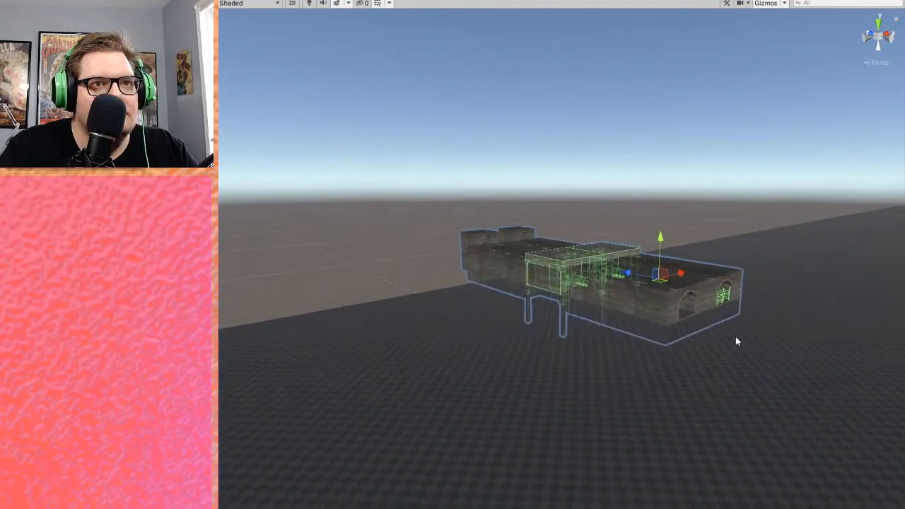
scroll(676, 358, "up", 8)
middle_click_drag(654, 359, 492, 294)
scroll(521, 355, "up", 3)
scroll(430, 309, "up", 2)
scroll(493, 295, "up", 2)
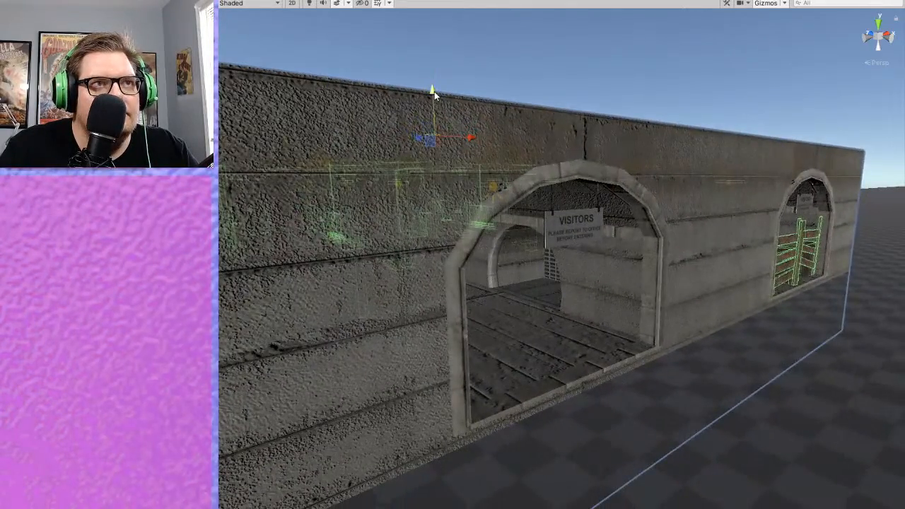
left_click_drag(436, 96, 439, 100)
- Examine the lowered building complex at its front archways, along the inner corridor, at the two-storey rear and across the roof
right_click_drag(617, 253, 543, 250)
middle_click_drag(543, 250, 573, 271)
right_click_drag(573, 271, 418, 271)
middle_click_drag(418, 270, 542, 289)
right_click_drag(541, 289, 756, 311)
scroll(664, 304, "up", 3)
scroll(663, 304, "down", 5)
scroll(756, 311, "up", 4)
middle_click_drag(756, 311, 760, 302)
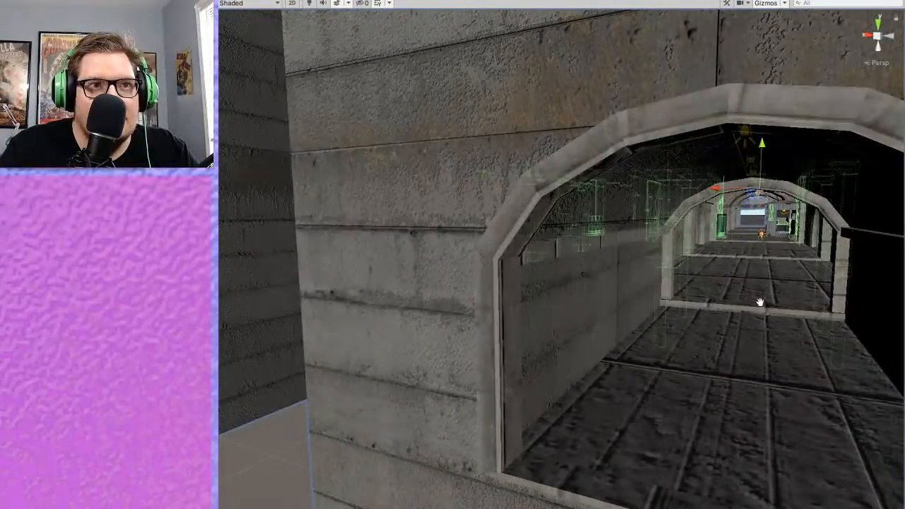
scroll(760, 302, "down", 6)
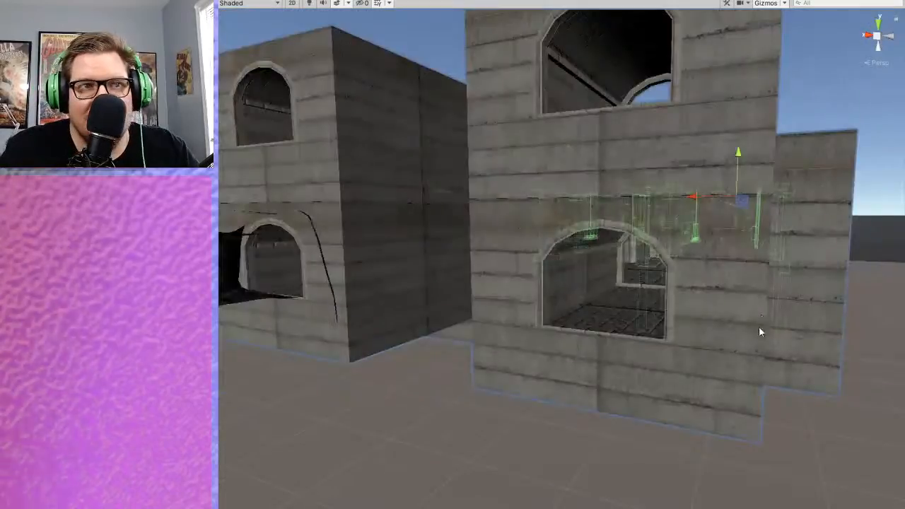
right_click_drag(761, 320, 559, 429)
middle_click_drag(559, 429, 553, 379)
scroll(554, 379, "down", 8)
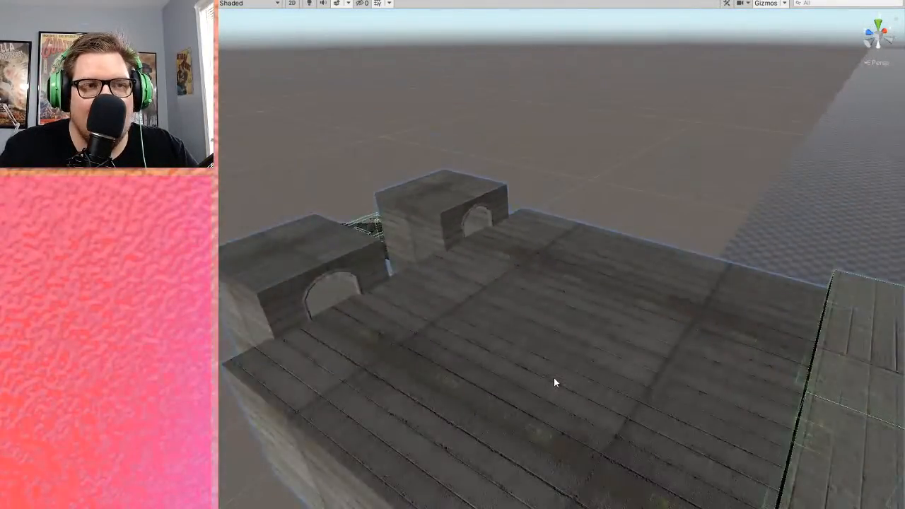
scroll(551, 382, "down", 3)
- Deselect the building complex and check how the front visitors archway meets the terrain
left_click(613, 174)
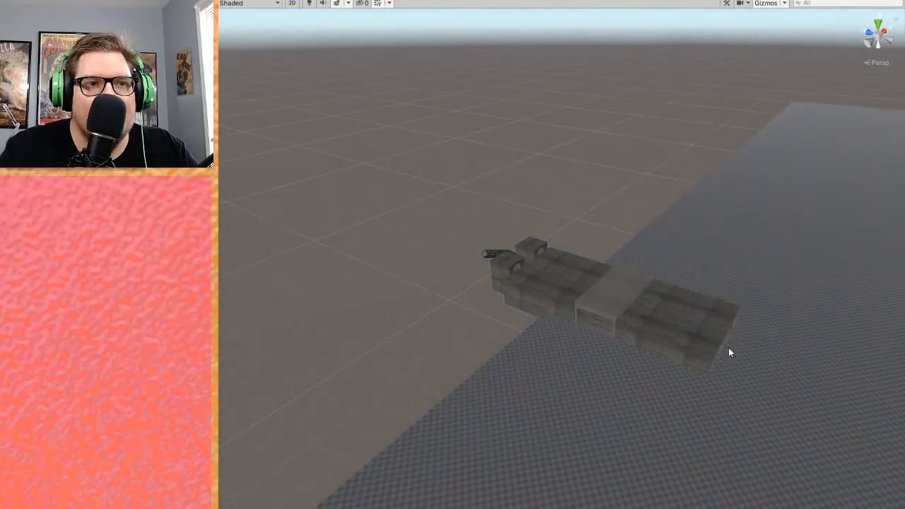
right_click_drag(749, 382, 555, 358)
middle_click_drag(764, 403, 566, 283)
scroll(565, 283, "up", 10)
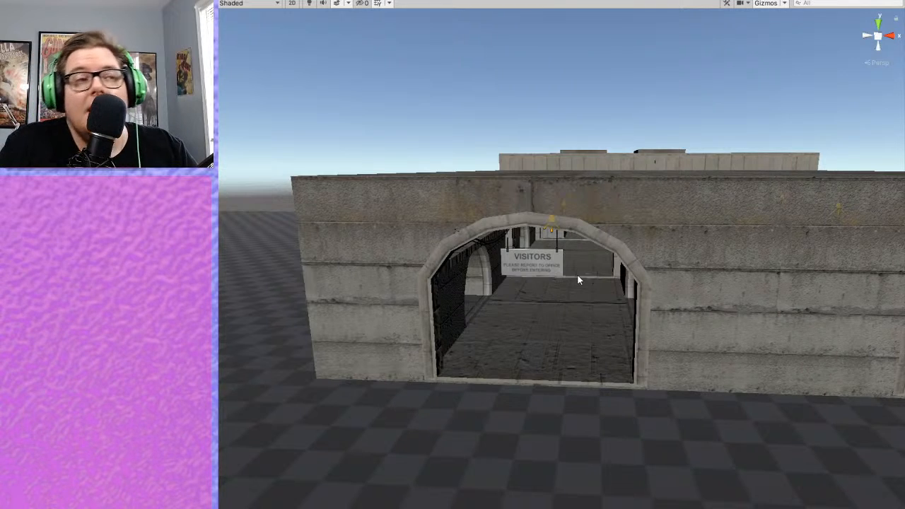
scroll(577, 276, "down", 10)
middle_click_drag(508, 216, 512, 298)
- Turn on scene lighting and add a spotlight near the building complex
left_click(310, 4)
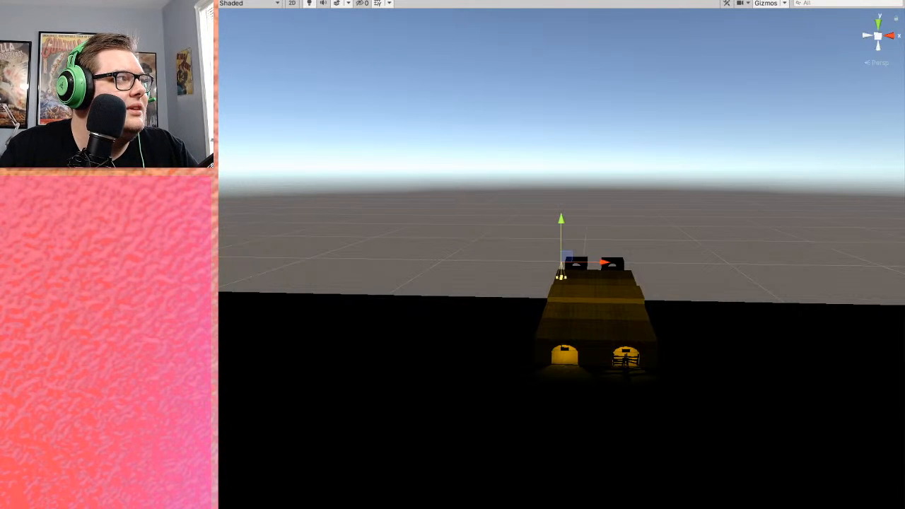
scroll(503, 307, "down", 1)
middle_click_drag(354, 287, 437, 326)
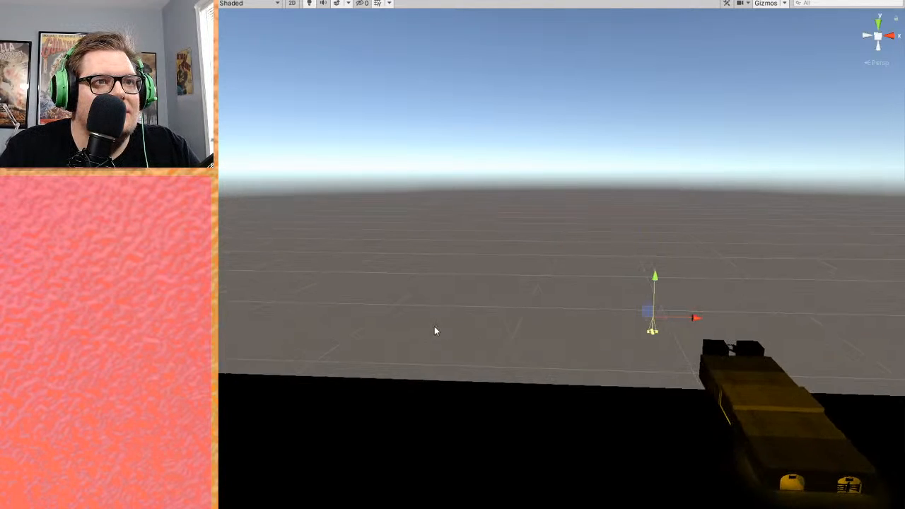
right_click_drag(436, 327, 572, 356)
middle_click_drag(572, 356, 716, 327)
scroll(574, 322, "down", 3)
middle_click_drag(553, 308, 613, 291)
- Move the spotlight over the terrain just in front of the building's archways
left_click_drag(226, 347, 759, 318)
middle_click_drag(759, 318, 598, 337)
scroll(598, 337, "up", 5)
middle_click_drag(396, 410, 441, 313)
left_click_drag(642, 232, 642, 233)
left_click_drag(649, 137, 648, 154)
middle_click_drag(598, 216, 568, 254)
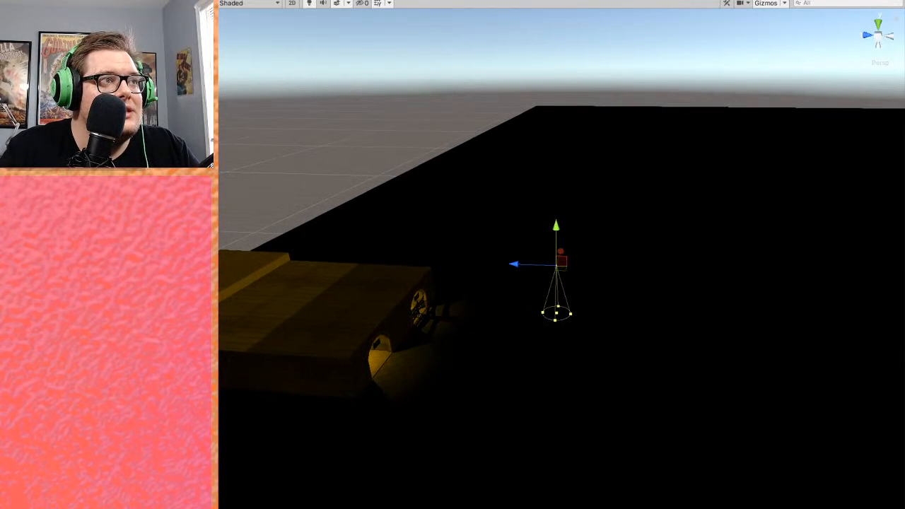
- Extend the spotlight's range, widen its cone, and raise it high over the terrain in front of the building
type("00")
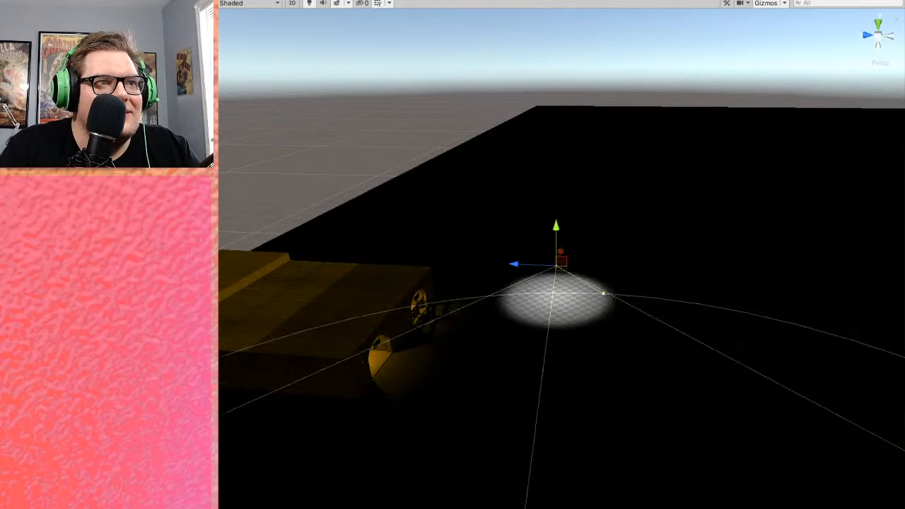
left_click_drag(558, 226, 554, 92)
middle_click_drag(491, 304, 504, 381)
left_click_drag(457, 313, 701, 337)
left_click_drag(691, 304, 721, 147)
middle_click_drag(719, 161, 608, 323)
scroll(601, 361, "down", 3)
middle_click_drag(602, 362, 577, 341)
scroll(575, 344, "down", 1)
middle_click_drag(763, 322, 615, 417)
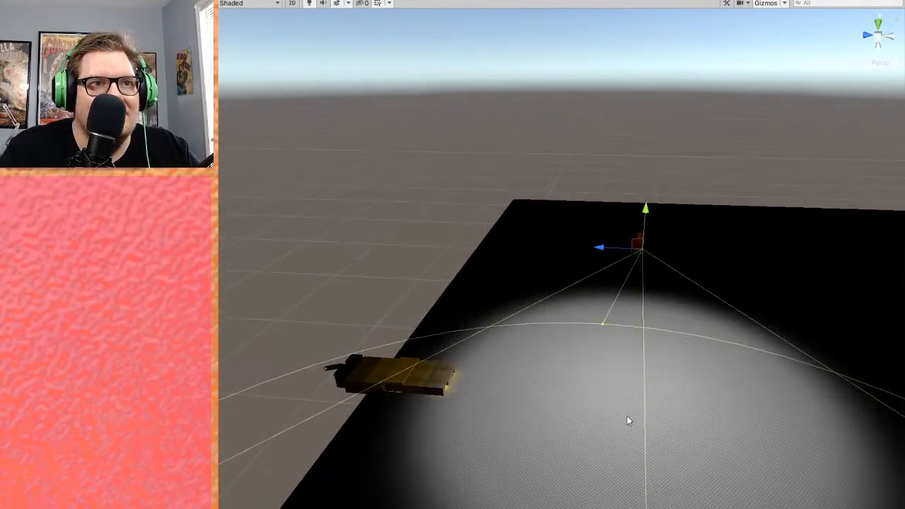
- Readjust the spotlight's height above the terrain in front of the archways
scroll(623, 418, "up", 3)
left_click_drag(653, 424, 480, 446, "alt")
middle_click_drag(733, 446, 505, 378)
left_click_drag(636, 154, 646, 106)
middle_click_drag(446, 267, 426, 292)
scroll(427, 292, "down", 3)
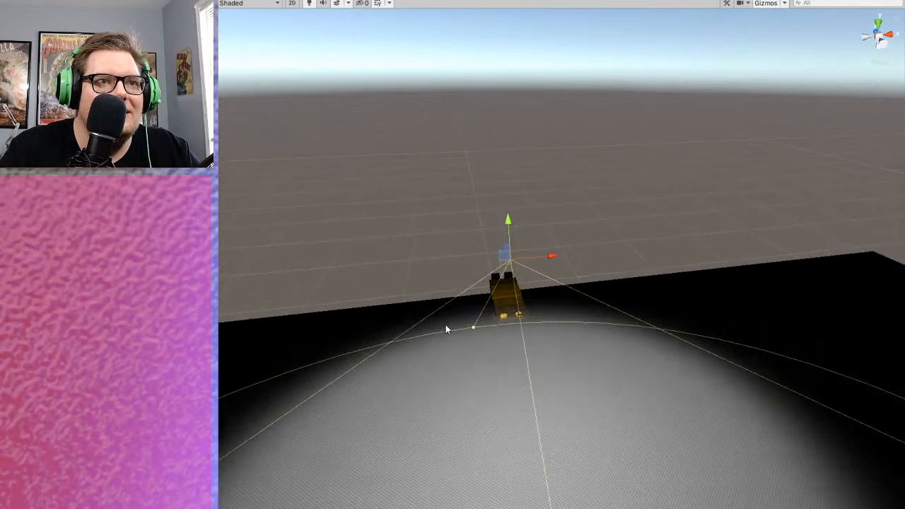
left_click_drag(527, 221, 537, 268)
- Raise the spotlight and shift it away from the building so its light spreads across most of the terrain
left_click_drag(530, 349, 735, 364, "alt")
scroll(593, 418, "down", 6)
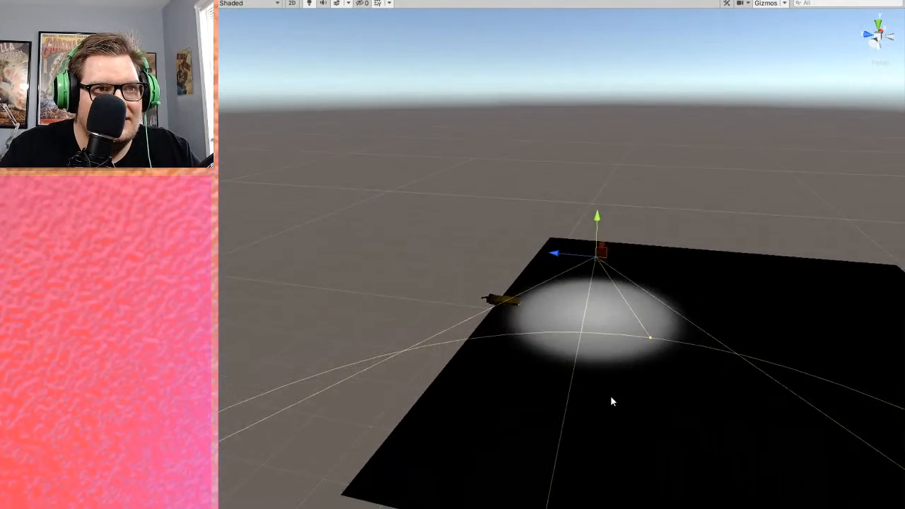
middle_click_drag(610, 395, 515, 94)
scroll(525, 333, "down", 2)
middle_click_drag(524, 367, 539, 328)
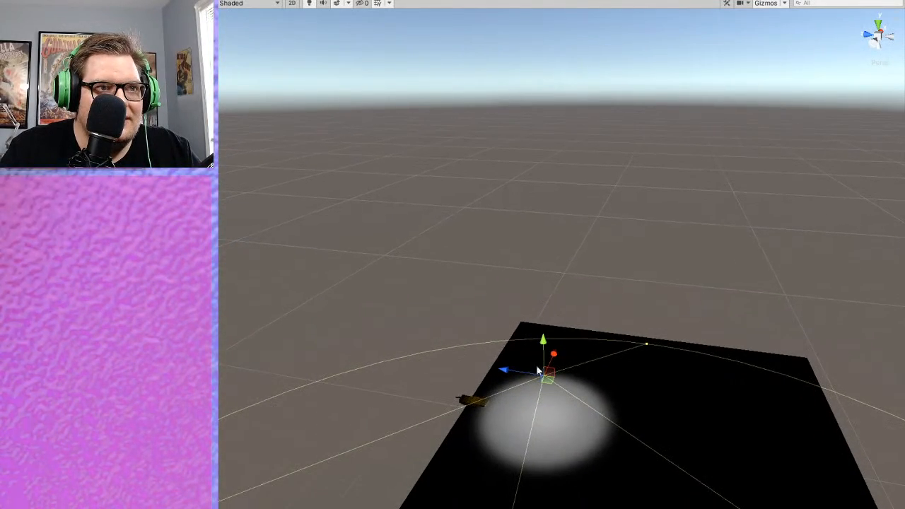
left_click_drag(544, 341, 550, 276)
left_click_drag(504, 311, 580, 323)
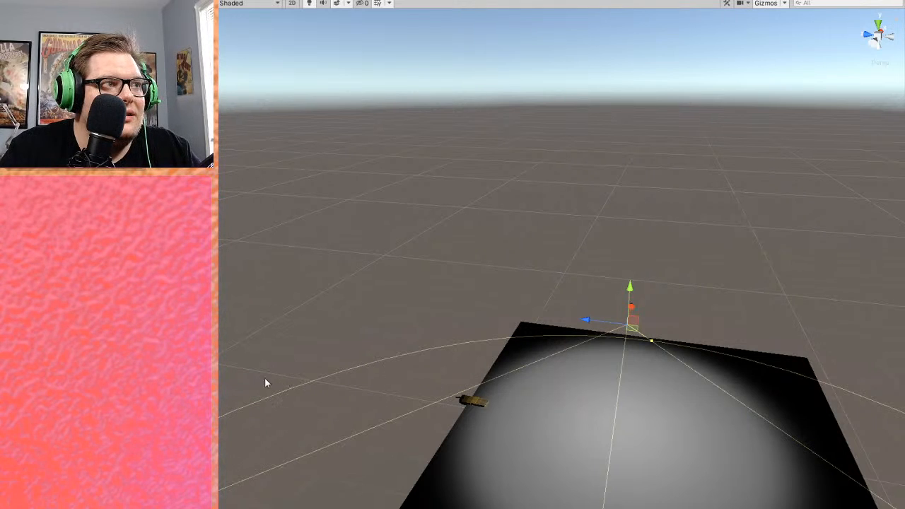
- Examine the building complex under the new lighting, from above and from below its tunnel end
scroll(492, 382, "up", 3)
middle_click_drag(476, 378, 593, 311)
scroll(523, 396, "up", 4)
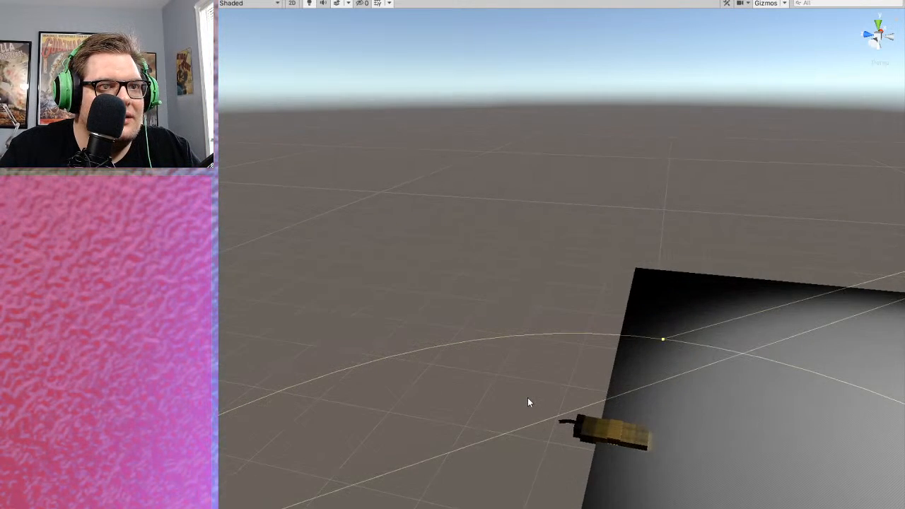
scroll(528, 398, "up", 2)
middle_click_drag(527, 397, 490, 297)
scroll(508, 375, "up", 4)
right_click_drag(509, 375, 571, 332)
middle_click_drag(534, 396, 577, 359)
right_click_drag(577, 359, 611, 331)
middle_click_drag(601, 428, 591, 372)
right_click_drag(591, 372, 629, 340)
middle_click_drag(576, 238, 701, 217)
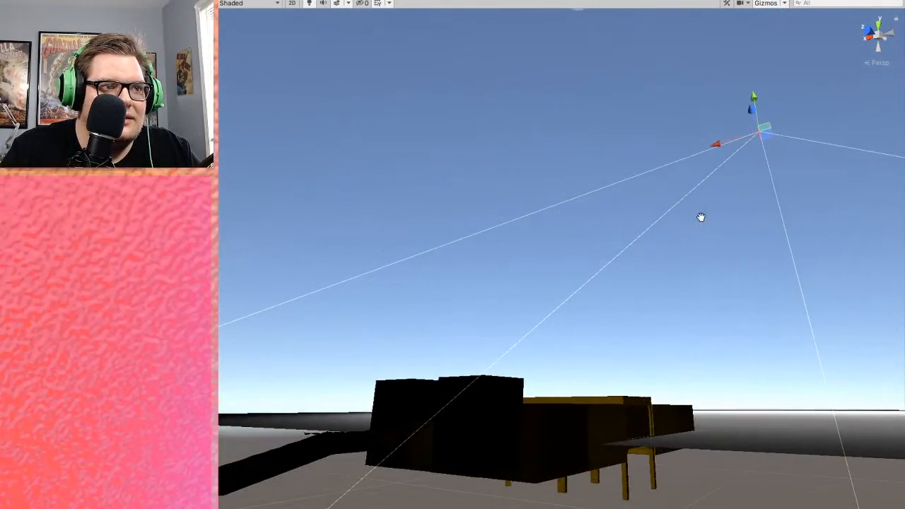
- Focus the view on the spotlight, check the lit ground by the archways, and clear the selection
left_click(763, 120)
key("f")
right_click_drag(580, 304, 564, 372)
middle_click_drag(563, 372, 668, 278)
scroll(667, 278, "up", 3)
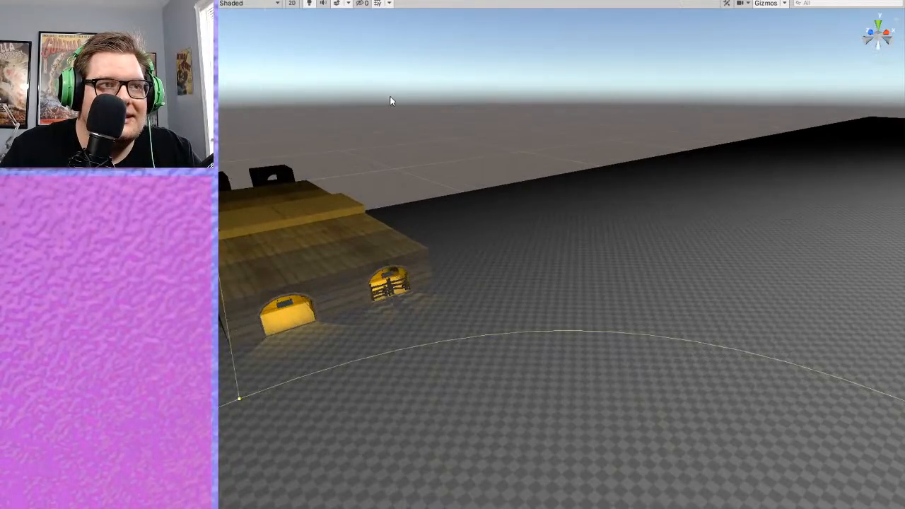
left_click(389, 98)
- Examine the lit front archways up close and from ground level
scroll(424, 232, "up", 3)
middle_click_drag(424, 233, 531, 278)
scroll(531, 278, "up", 3)
right_click_drag(532, 278, 571, 290)
middle_click_drag(572, 290, 577, 291)
scroll(579, 293, "down", 3)
scroll(577, 291, "up", 3)
scroll(577, 292, "down", 3)
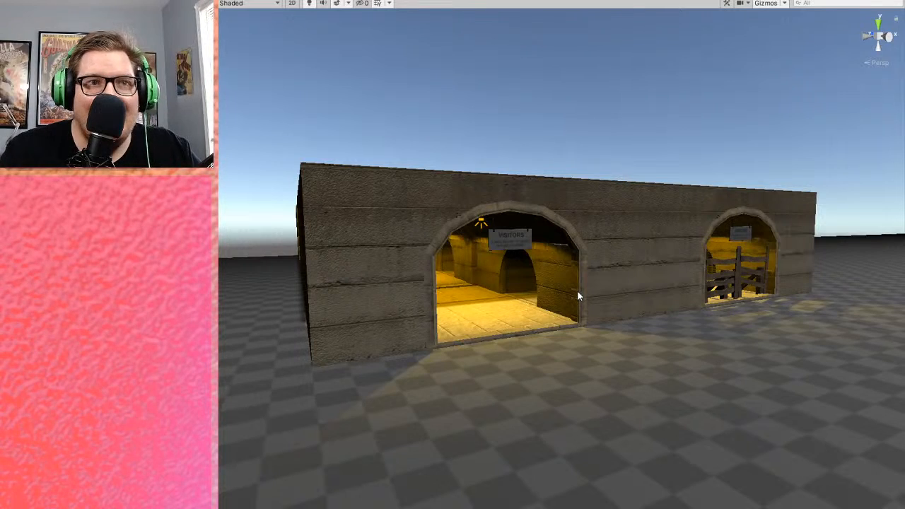
scroll(447, 176, "down", 3)
mouse_move(451, 196)
middle_mouse_down()
mouse_move(413, 203)
mouse_move(430, 207)
middle_mouse_up()
mouse_move(492, 209)
middle_mouse_down()
mouse_move(517, 202)
mouse_move(500, 174)
middle_mouse_up()
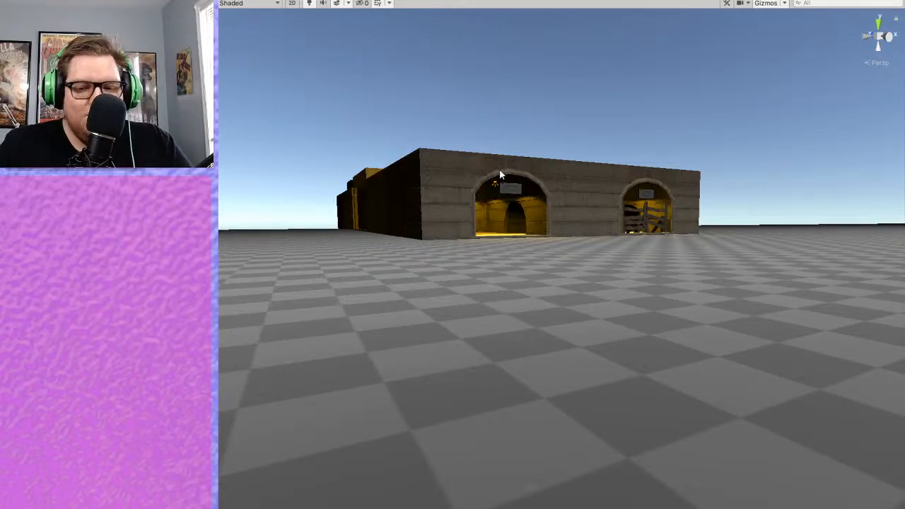
- Inspect the building front head-on and the barricaded visitors archway in the spotlight's illumination
scroll(505, 172, "down", 5)
scroll(540, 243, "up", 8)
middle_click_drag(586, 162, 572, 226)
scroll(573, 227, "down", 10)
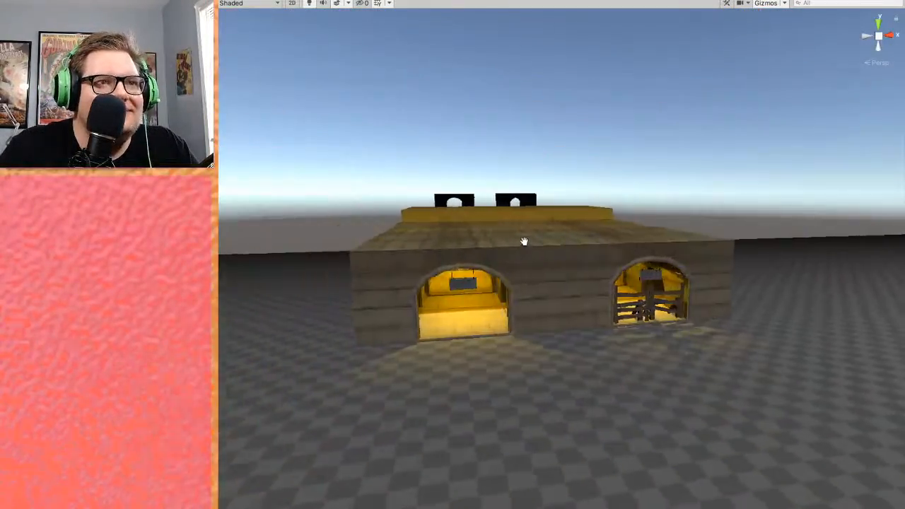
scroll(527, 243, "up", 5)
middle_click_drag(528, 243, 555, 239)
right_click_drag(555, 239, 654, 221)
mouse_move(649, 227)
middle_mouse_down()
mouse_move(666, 219)
mouse_move(658, 232)
middle_mouse_up()
right_click_drag(657, 234, 652, 236)
middle_click_drag(652, 236, 643, 239)
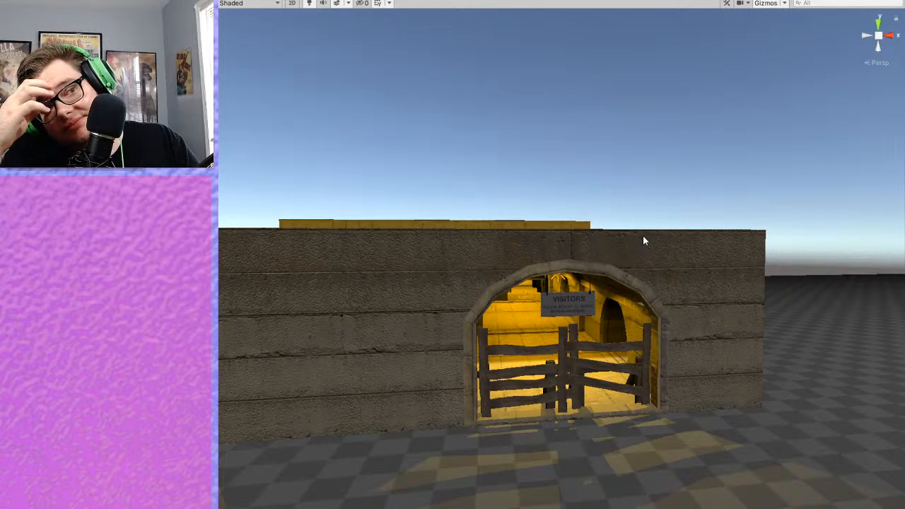
scroll(636, 240, "down", 10)
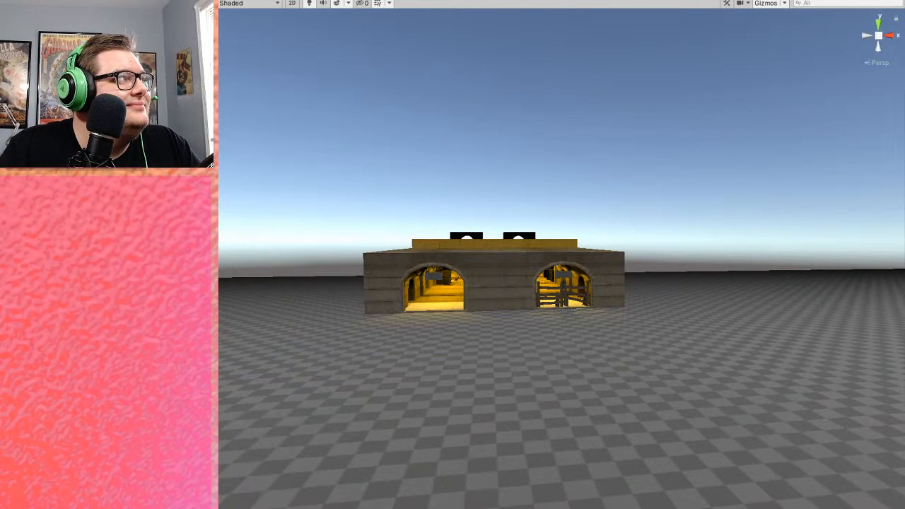
- Add a second terrain that overlaps the building complex
right_click_drag(479, 196, 599, 216)
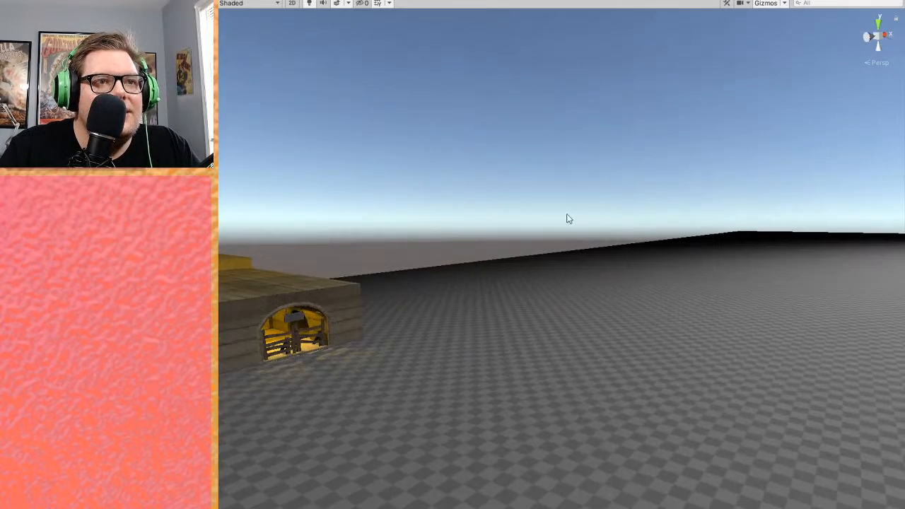
middle_click_drag(416, 284, 474, 283)
middle_click_drag(663, 309, 644, 333)
scroll(644, 333, "down", 10)
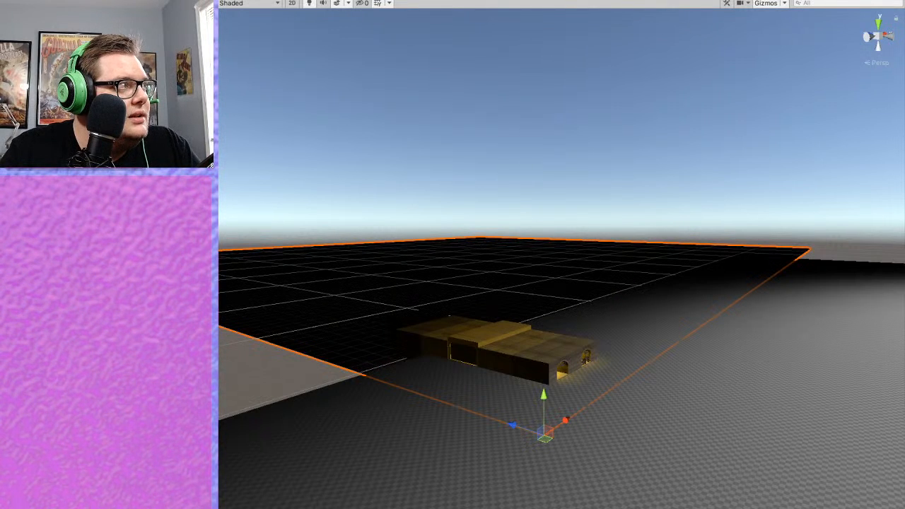
scroll(339, 359, "down", 2)
scroll(654, 422, "up", 1)
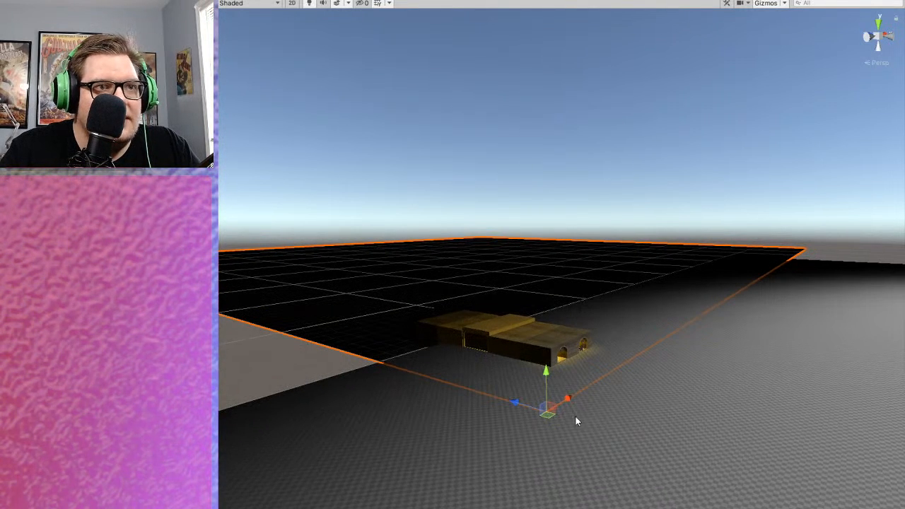
- Raise the second terrain to the building's roof level and slide it sideways so it covers the complex behind the front archways
left_click_drag(546, 371, 529, 295)
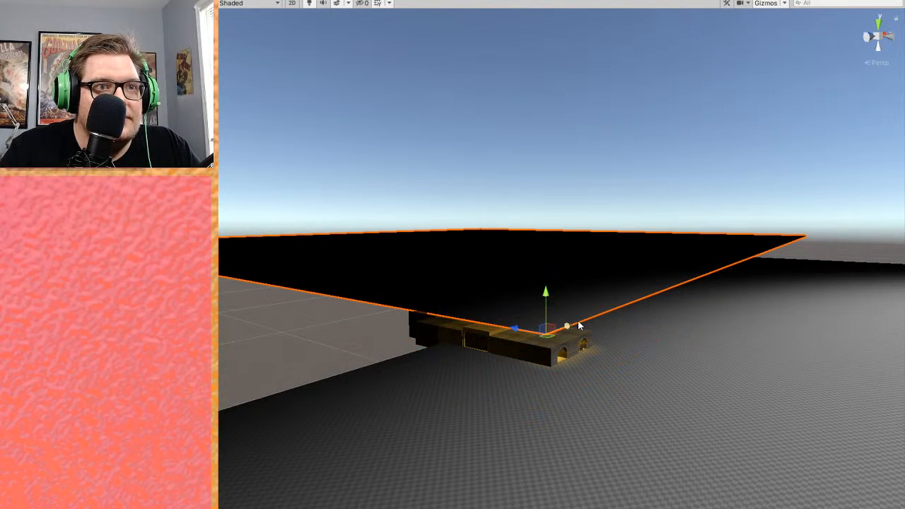
left_click_drag(514, 351, 369, 418)
left_click_drag(255, 449, 340, 473)
scroll(552, 417, "down", 3)
middle_click_drag(671, 416, 876, 427)
right_click_drag(876, 427, 509, 413)
middle_click_drag(615, 424, 586, 438)
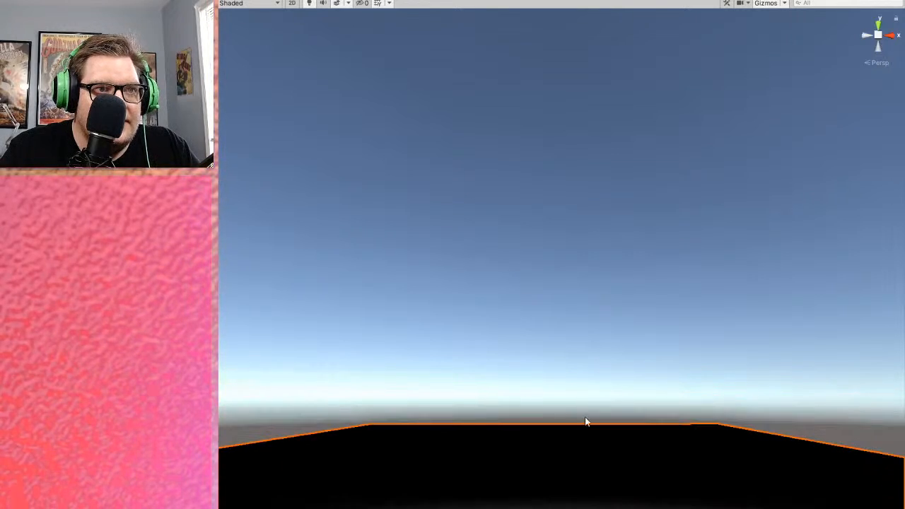
- Ready a wide, soft-edged sculpting brush over the second terrain behind the front archways
right_click_drag(560, 304, 586, 404)
middle_click_drag(585, 404, 620, 493)
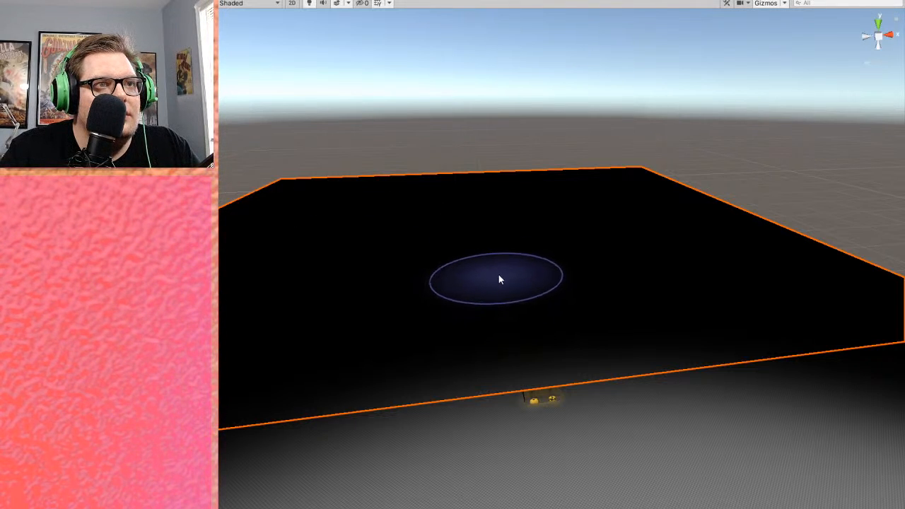
right_click_drag(321, 305, 818, 334)
mouse_move(818, 334)
middle_mouse_down()
mouse_move(829, 339)
mouse_move(591, 336)
mouse_move(544, 345)
mouse_move(806, 347)
middle_mouse_up()
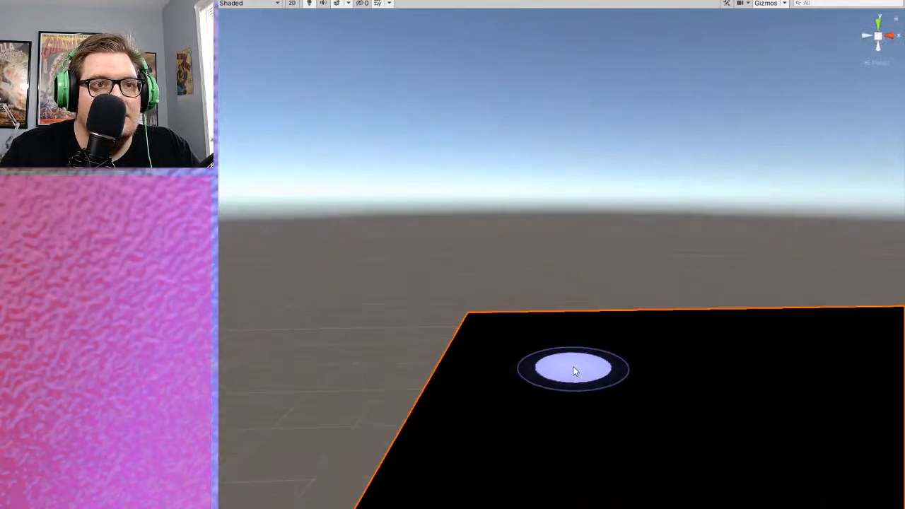
middle_click_drag(574, 367, 346, 216)
scroll(469, 267, "down", 4)
middle_click_drag(469, 267, 454, 274)
scroll(456, 276, "up", 2)
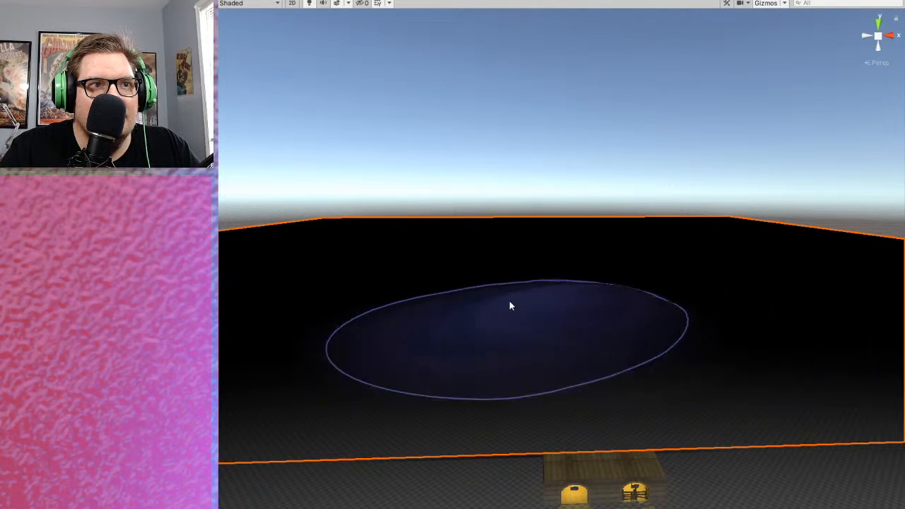
- Raise a broad, low mound on the second terrain directly behind the building front
middle_click_drag(682, 452, 633, 345)
right_click_drag(633, 345, 647, 301)
scroll(636, 304, "up", 3)
middle_click_drag(628, 307, 598, 371)
scroll(634, 303, "up", 4)
scroll(626, 303, "down", 4)
right_click_drag(598, 371, 605, 414)
scroll(607, 416, "down", 2)
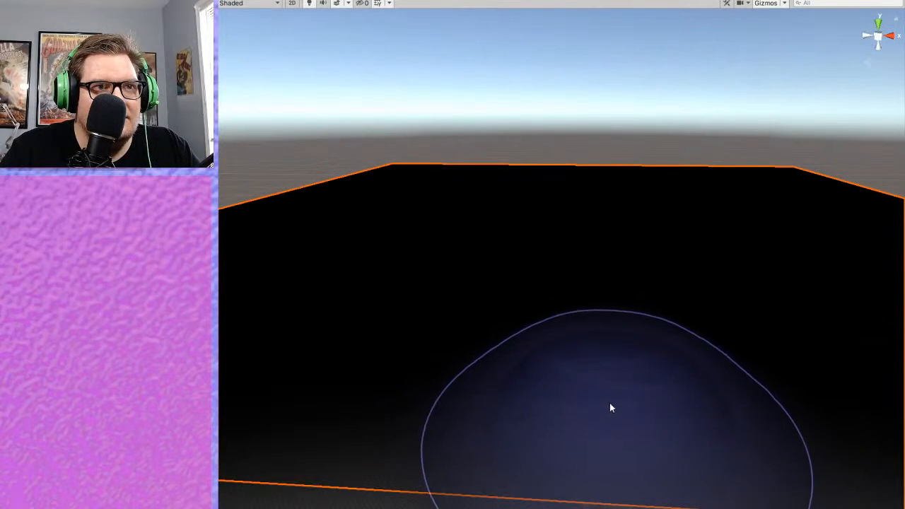
- Turn off the scene lighting and extend the mound further across the second terrain
left_click(311, 3)
middle_click_drag(518, 304, 532, 296)
right_click_drag(533, 296, 657, 289)
middle_click_drag(656, 290, 693, 288)
left_click_drag(587, 201, 533, 238)
left_click(535, 241)
mouse_move(535, 241)
right_mouse_down()
mouse_move(606, 283)
mouse_move(710, 301)
right_mouse_up()
scroll(707, 298, "down", 5)
mouse_move(707, 299)
middle_mouse_down()
mouse_move(642, 292)
mouse_move(721, 327)
mouse_move(639, 326)
mouse_move(613, 304)
mouse_move(575, 255)
mouse_move(629, 219)
middle_mouse_up()
scroll(692, 344, "up", 6)
scroll(638, 326, "up", 4)
scroll(611, 304, "up", 4)
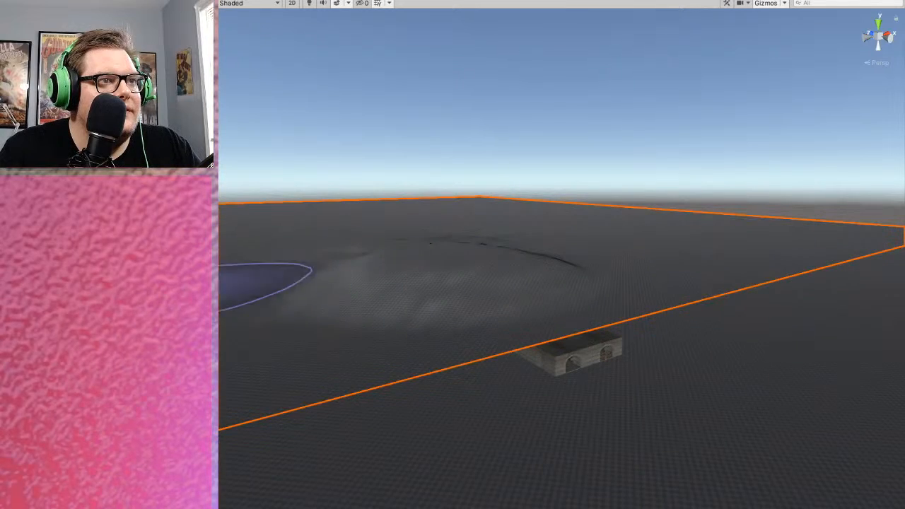
- Widen the mound sideways with more brush strokes along the front half of the second terrain
middle_click_drag(743, 253, 702, 327)
scroll(702, 328, "down", 3)
right_click_drag(601, 331, 688, 213)
mouse_move(689, 248)
left_mouse_down()
mouse_move(716, 273)
mouse_move(692, 267)
left_mouse_up()
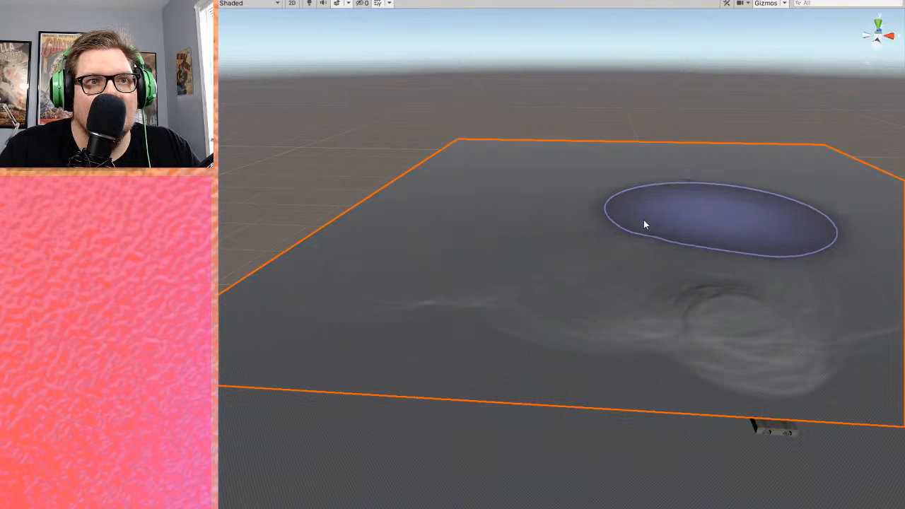
middle_click_drag(787, 265, 658, 275)
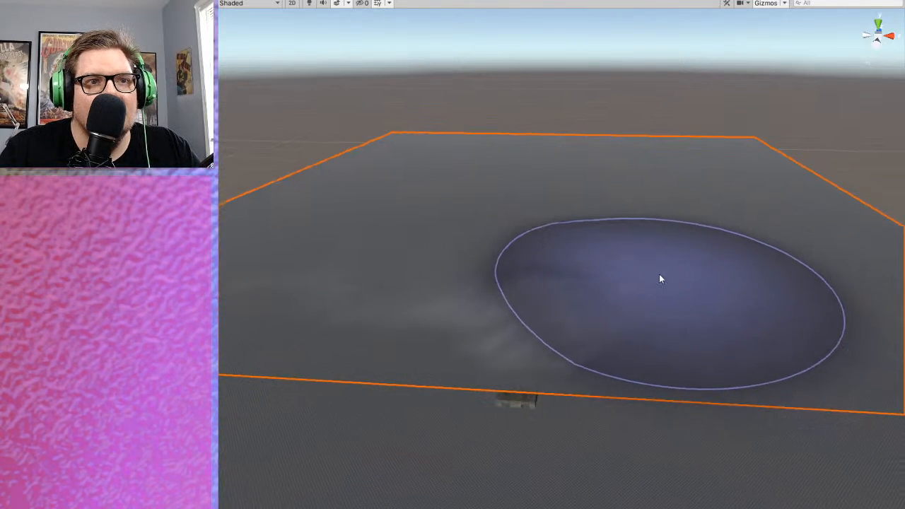
- Check the arched corridor behind the visitors sign against the raised terrain above it
scroll(708, 304, "up", 4)
scroll(707, 305, "up", 4)
right_click_drag(692, 317, 733, 285)
middle_click_drag(733, 285, 636, 198)
scroll(637, 201, "up", 5)
scroll(632, 214, "down", 8)
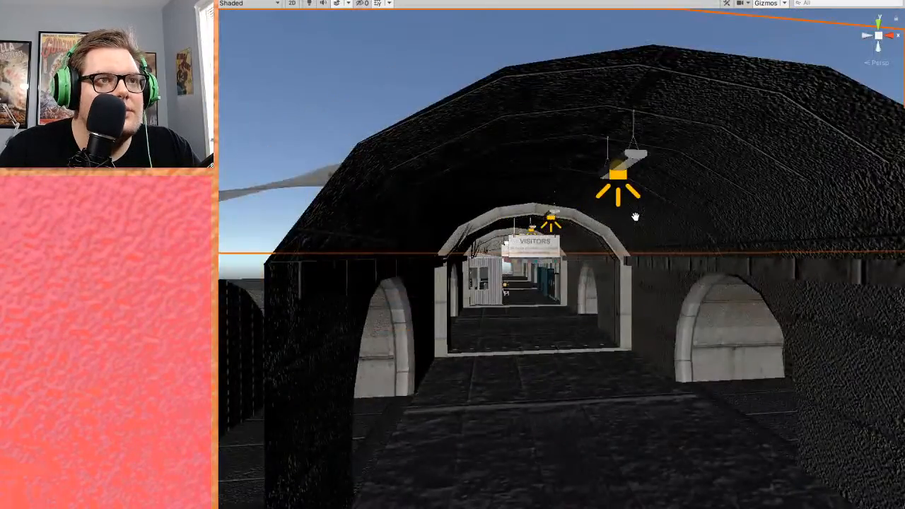
scroll(636, 236, "up", 3)
scroll(636, 236, "down", 3)
right_click_drag(636, 237, 634, 267)
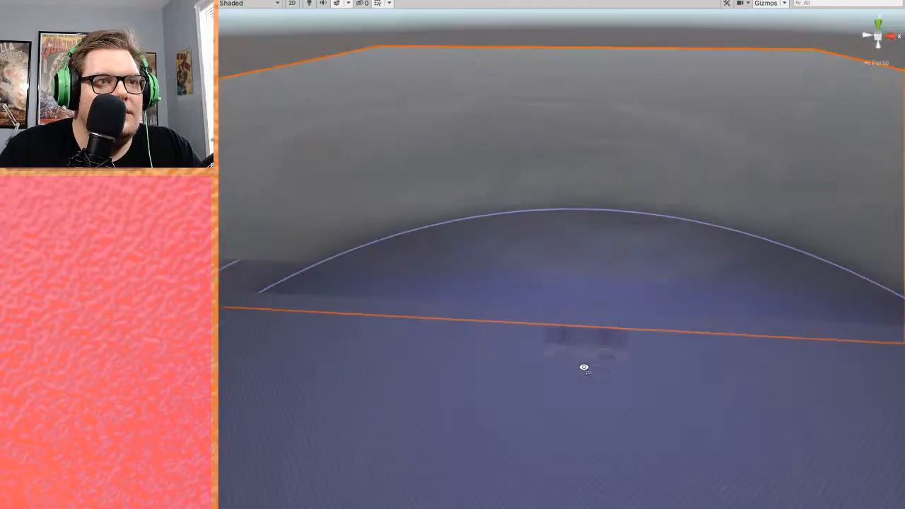
- Build the mound up into a tall, broad hill behind the archways with a large brush
scroll(634, 266, "up", 2)
scroll(634, 266, "down", 3)
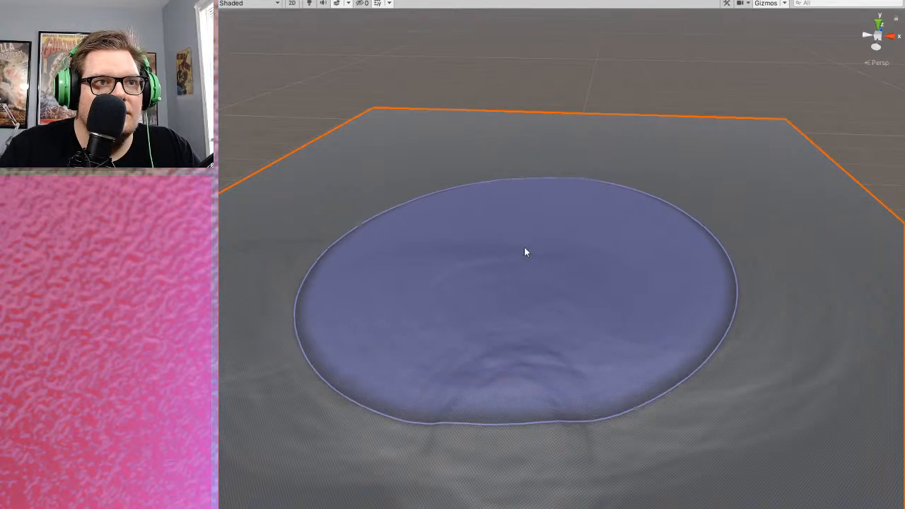
scroll(618, 353, "up", 5)
left_click_drag(622, 329, 587, 357, "alt")
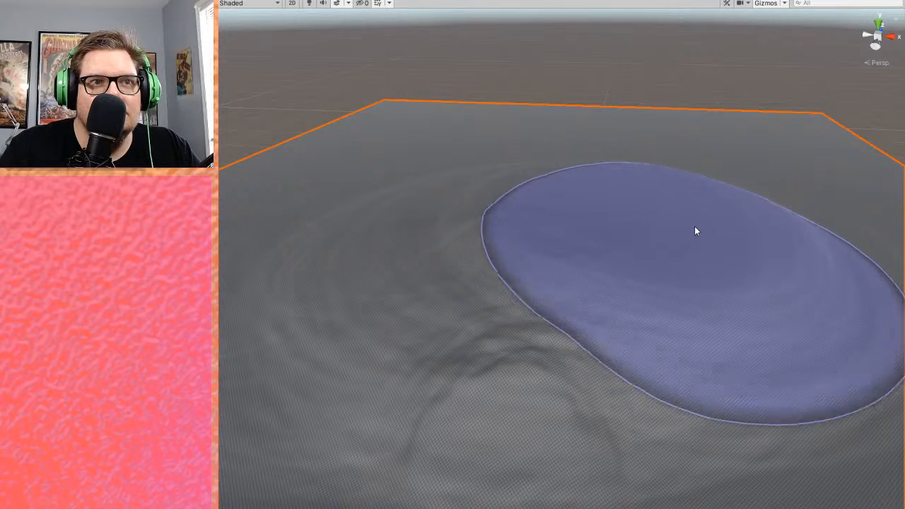
middle_click_drag(725, 228, 618, 241)
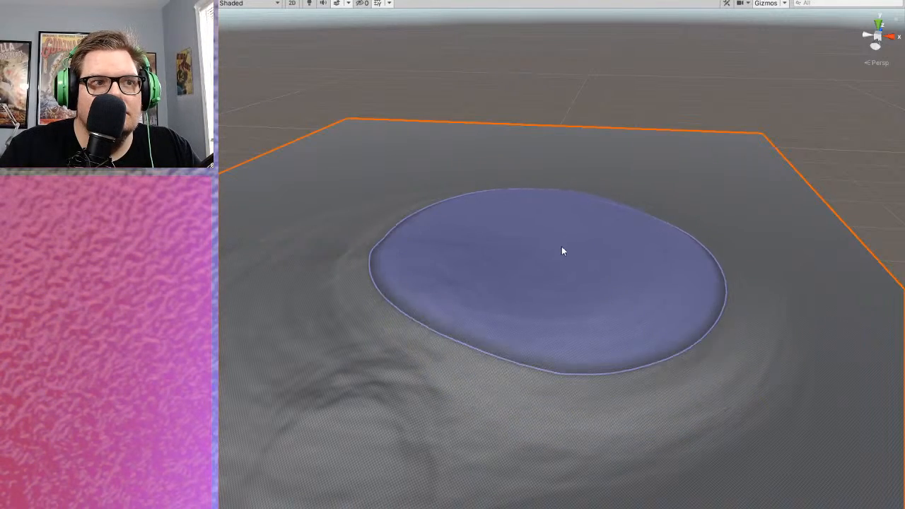
scroll(590, 267, "down", 3)
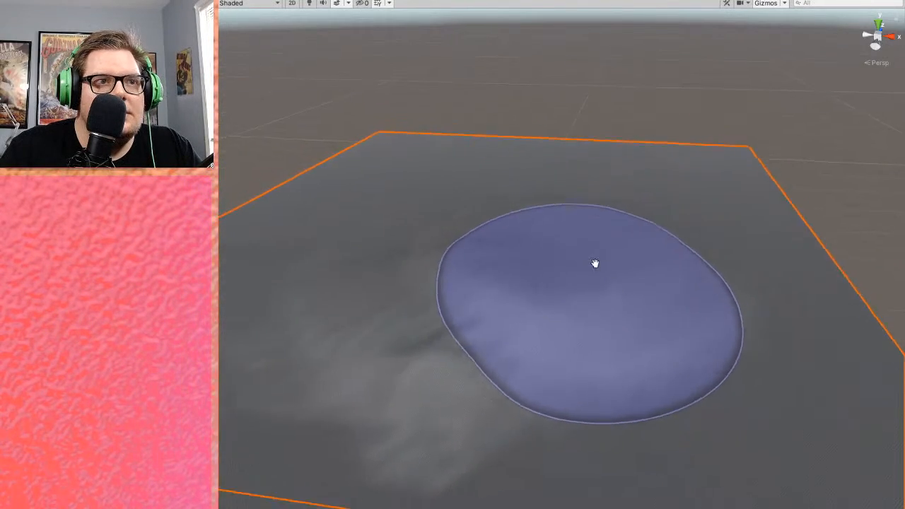
right_click_drag(589, 267, 664, 168)
middle_click_drag(555, 311, 606, 248)
scroll(615, 272, "up", 10)
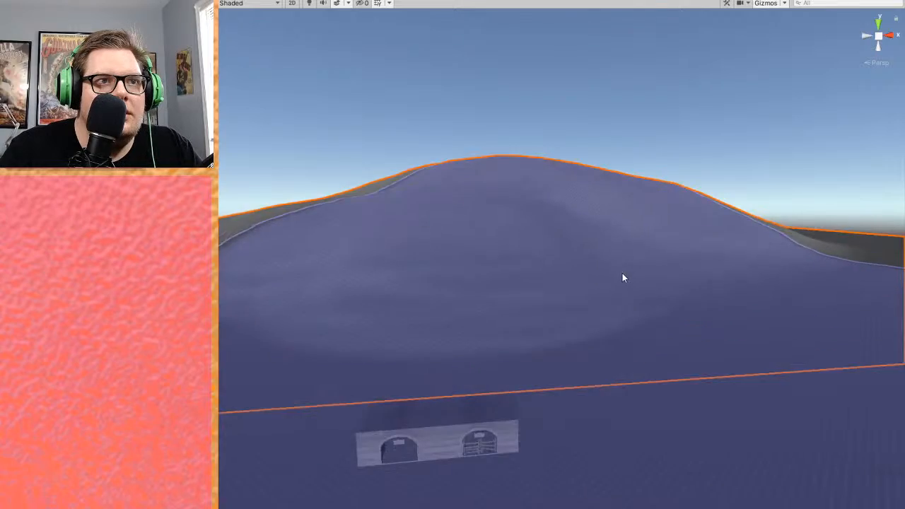
scroll(613, 297, "down", 2)
mouse_move(613, 297)
middle_mouse_down()
mouse_move(626, 301)
mouse_move(603, 322)
middle_mouse_up()
scroll(622, 297, "down", 4)
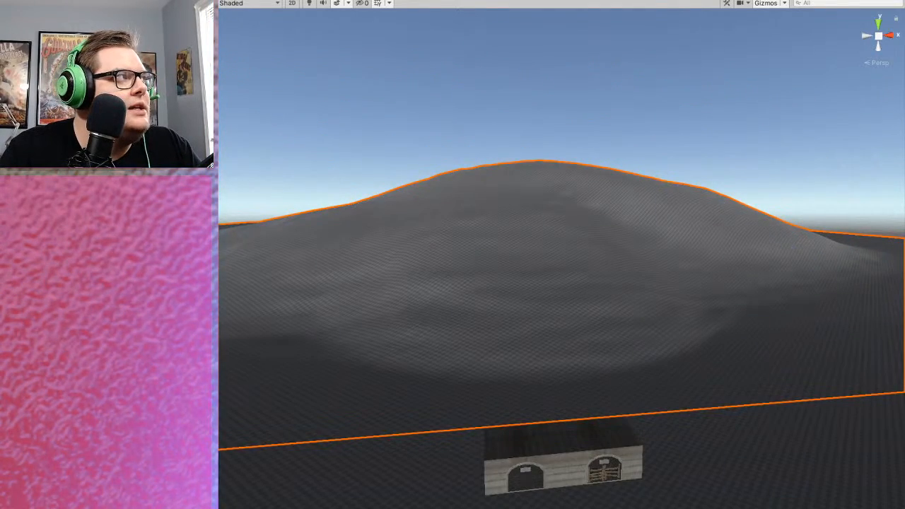
- Adjust the second terrain's height against the building's roofline with the Move tool
left_click(526, 348)
right_click_drag(697, 375, 596, 385)
left_click(733, 313)
right_click_drag(733, 313, 550, 309)
middle_click_drag(549, 305, 565, 307)
scroll(487, 306, "up", 2)
middle_click_drag(486, 308, 491, 240)
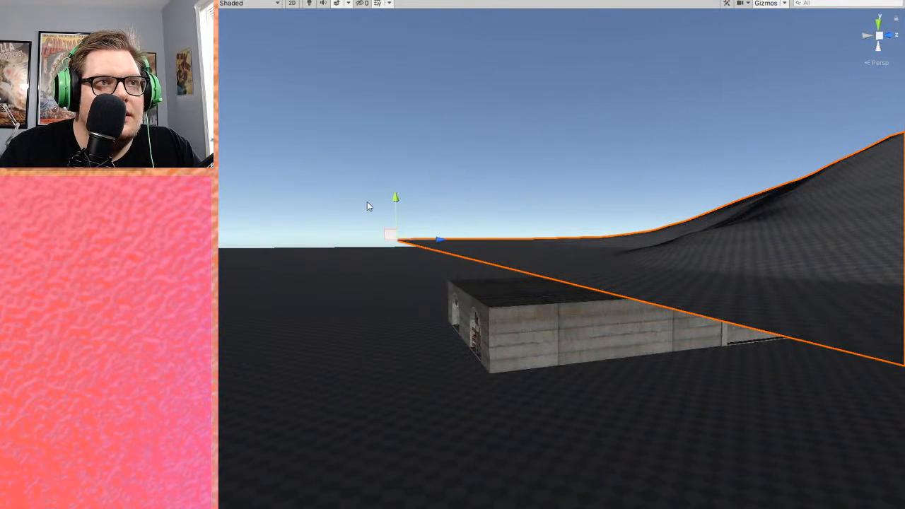
left_click_drag(397, 196, 398, 196)
- Examine the hill terrain from its side and underside, including the gap above the ground terrain
scroll(817, 326, "up", 1)
middle_click_drag(818, 325, 799, 328)
scroll(747, 342, "up", 6)
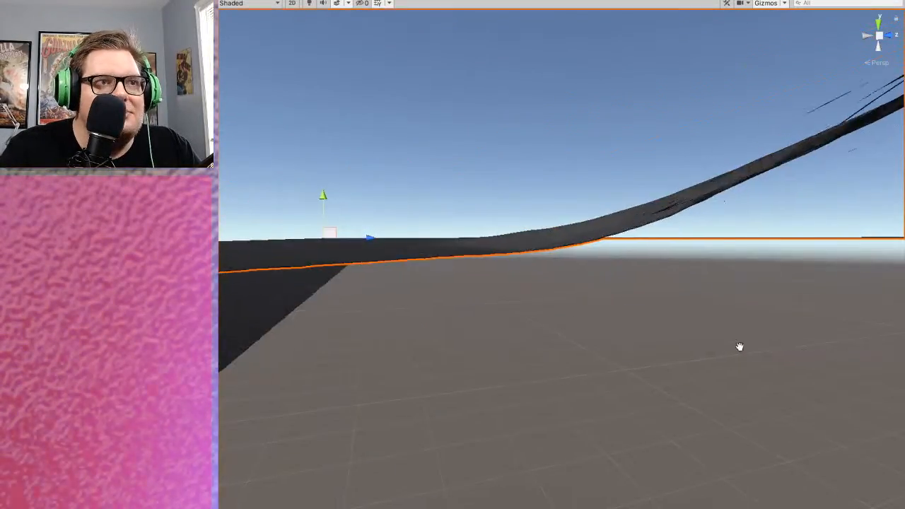
scroll(749, 347, "down", 4)
middle_click_drag(583, 155, 660, 311)
right_click_drag(660, 311, 776, 304)
scroll(775, 304, "down", 3)
middle_click_drag(776, 304, 706, 320)
right_click_drag(705, 319, 739, 322)
middle_click_drag(739, 322, 639, 333)
right_click_drag(638, 334, 663, 344)
scroll(663, 345, "down", 3)
middle_click_drag(662, 345, 630, 341)
scroll(646, 343, "up", 3)
scroll(646, 344, "up", 1)
scroll(630, 341, "down", 3)
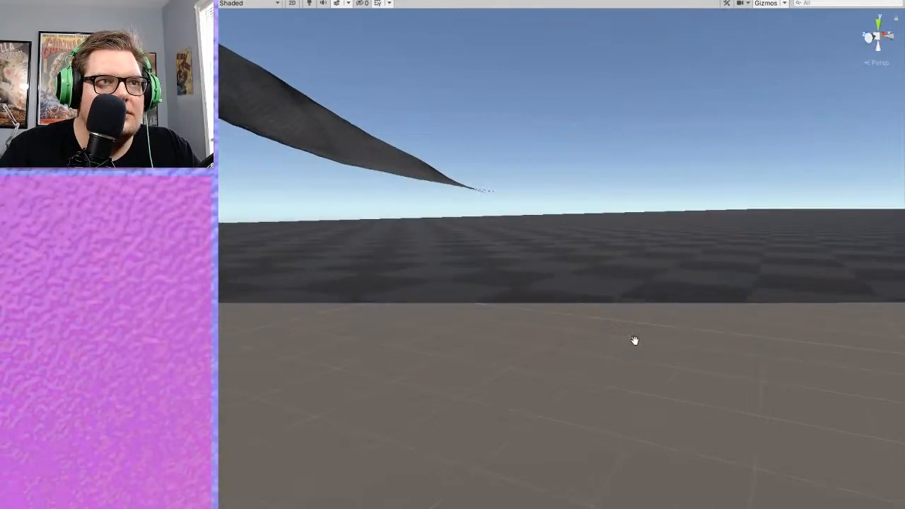
scroll(630, 341, "up", 3)
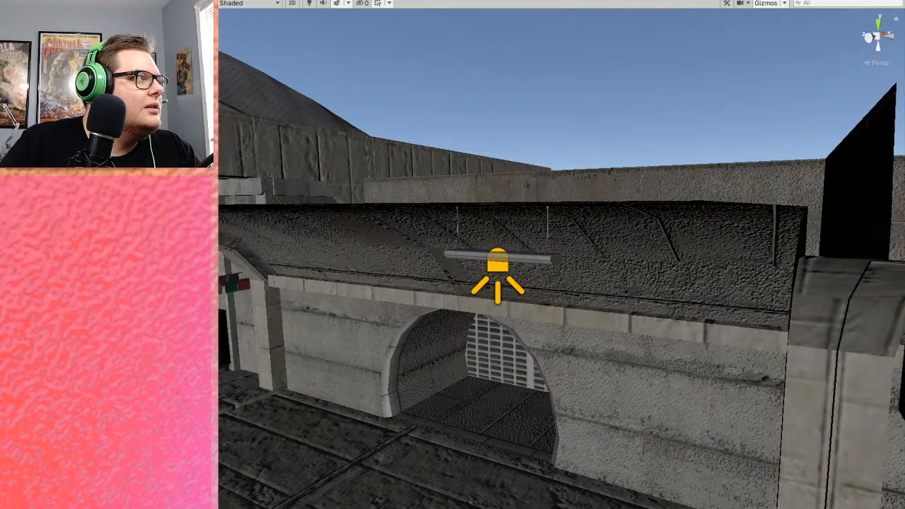
- Inspect the corridor walls, ceilings and hanging lamps inside the complex for places where terrain cuts through
key("f")
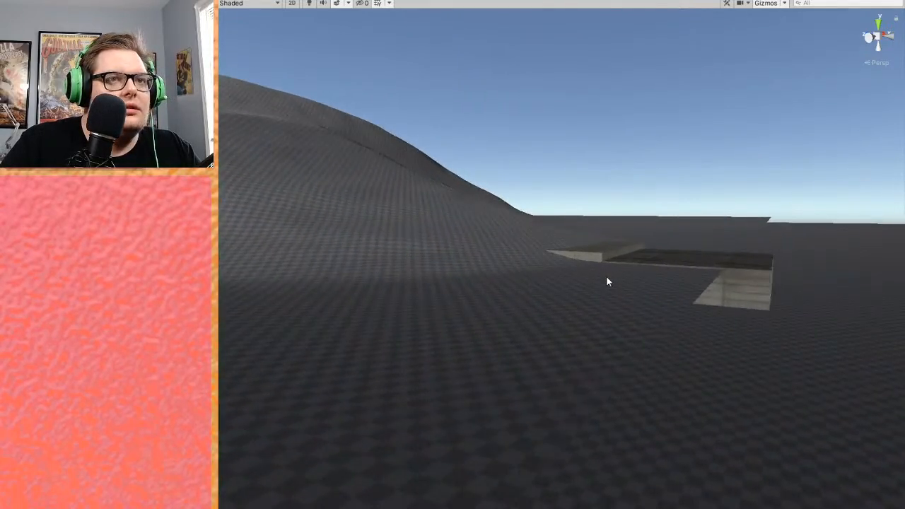
scroll(606, 275, "up", 8)
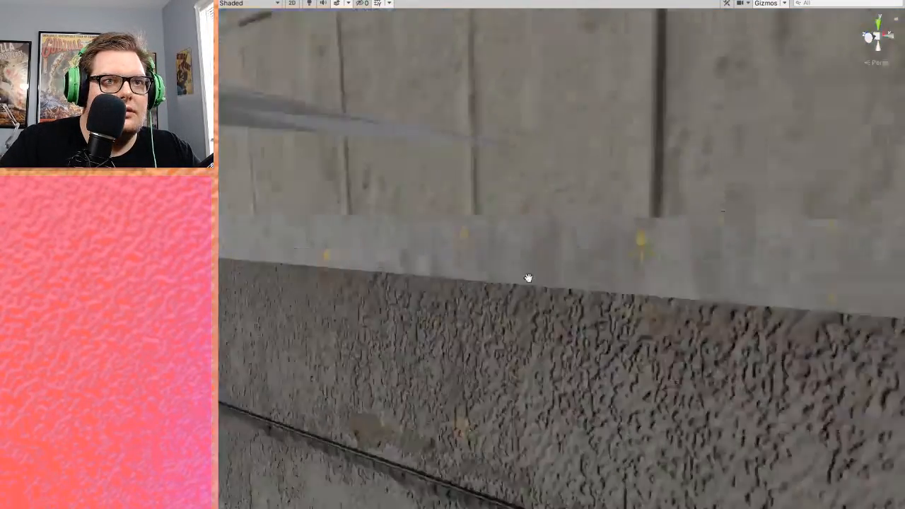
middle_click_drag(528, 278, 449, 308)
scroll(523, 287, "up", 4)
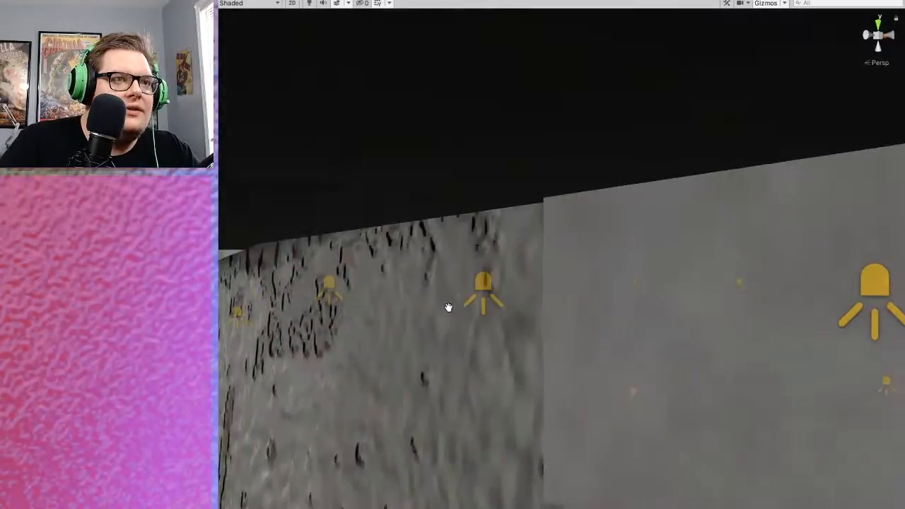
right_click_drag(448, 308, 431, 327)
scroll(427, 315, "down", 3)
middle_click_drag(425, 313, 357, 281)
scroll(535, 274, "down", 2)
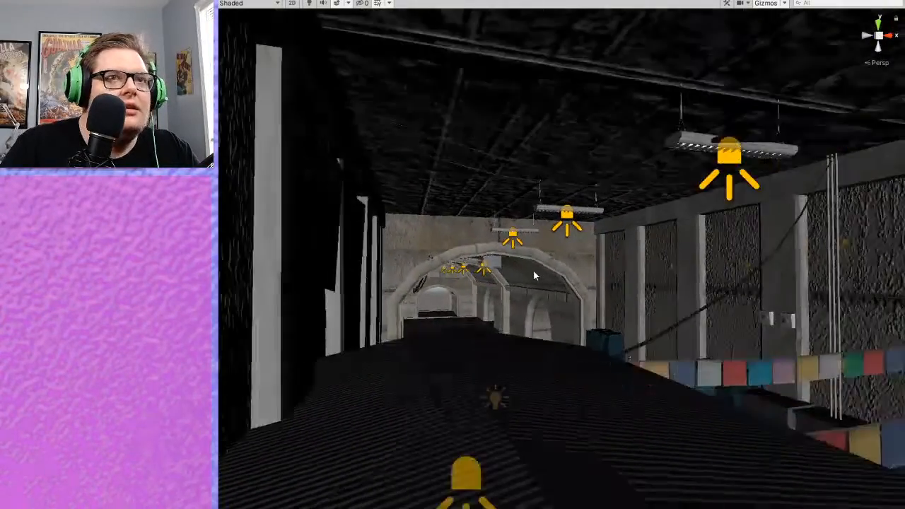
scroll(528, 274, "down", 3)
middle_click_drag(526, 274, 418, 305)
scroll(515, 289, "down", 3)
scroll(496, 282, "down", 4)
scroll(551, 303, "down", 2)
scroll(486, 285, "down", 3)
scroll(439, 327, "down", 3)
scroll(440, 327, "down", 2)
scroll(430, 299, "up", 3)
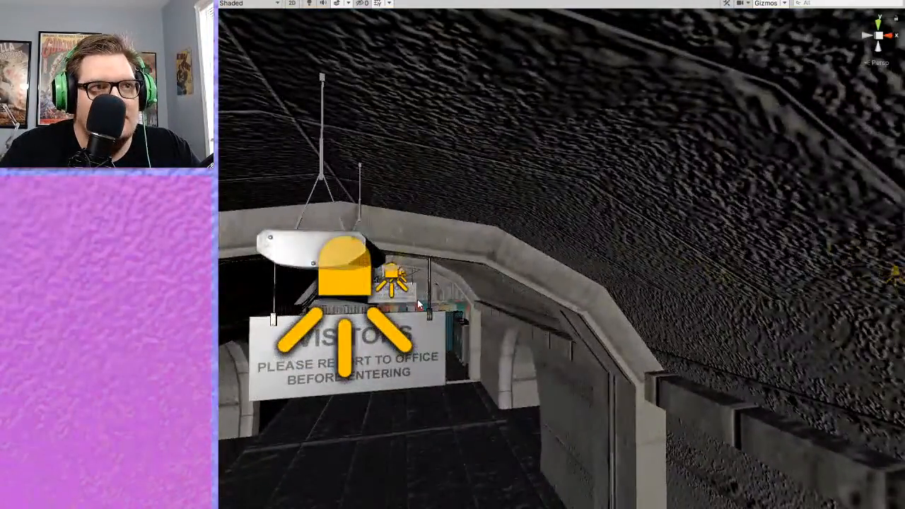
- Compare the building's roof and front archways with the hill rising behind them
scroll(418, 305, "down", 5)
scroll(519, 328, "down", 2)
middle_click_drag(521, 327, 496, 321)
scroll(578, 108, "down", 4)
middle_click_drag(570, 256, 541, 378)
left_click_drag(310, 110, 378, 186, "alt")
scroll(386, 188, "down", 5)
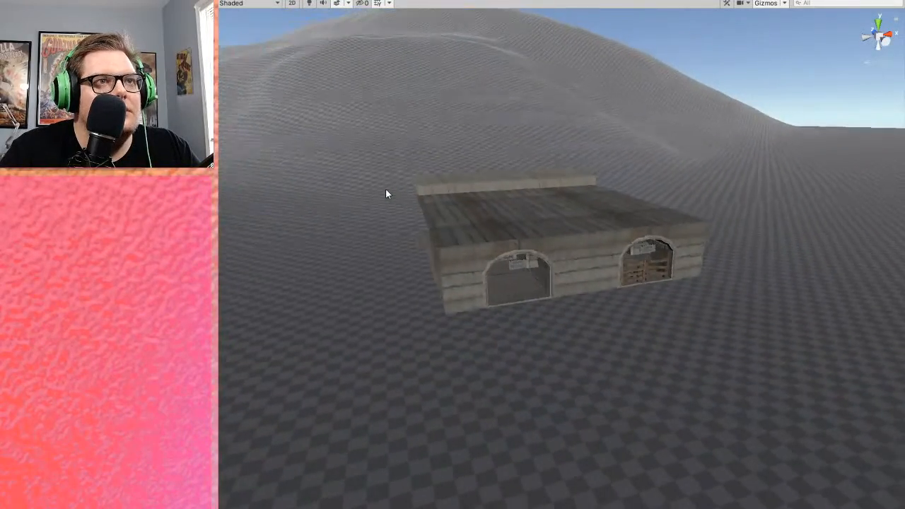
left_click_drag(507, 252, 536, 170, "alt")
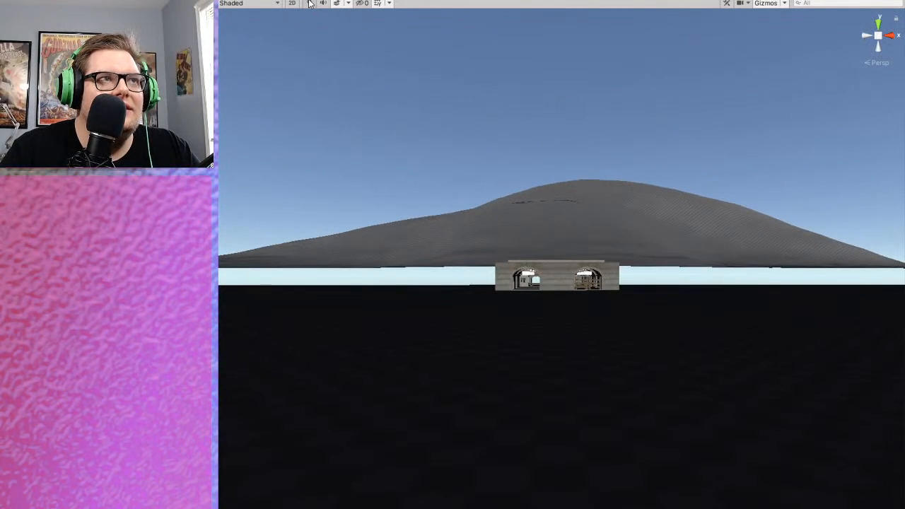
- Turn the scene lighting back on and bring the lit building roof into view
left_click(309, 3)
left_click_drag(445, 188, 585, 350, "alt")
middle_click_drag(540, 291, 524, 223)
left_click_drag(414, 170, 633, 190, "alt")
scroll(523, 254, "down", 10)
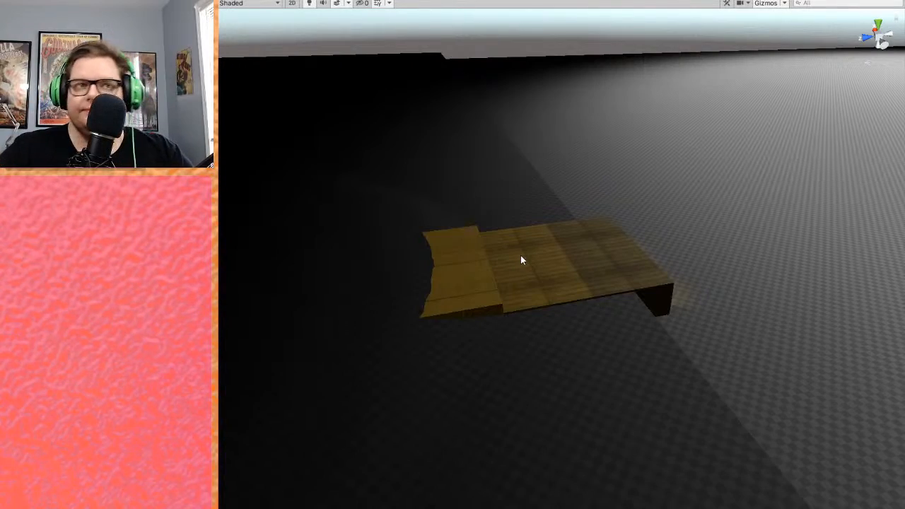
- Examine the lit building's roof and the light spilling from its archways from above
scroll(610, 253, "down", 3)
middle_click_drag(665, 232, 605, 253)
scroll(610, 262, "up", 5)
scroll(628, 260, "up", 3)
right_click_drag(605, 253, 535, 304)
scroll(534, 305, "up", 6)
scroll(533, 300, "down", 3)
mouse_move(533, 300)
middle_mouse_down()
mouse_move(497, 299)
mouse_move(525, 315)
middle_mouse_up()
scroll(532, 310, "down", 5)
scroll(533, 313, "up", 2)
scroll(531, 318, "down", 3)
scroll(532, 323, "down", 3)
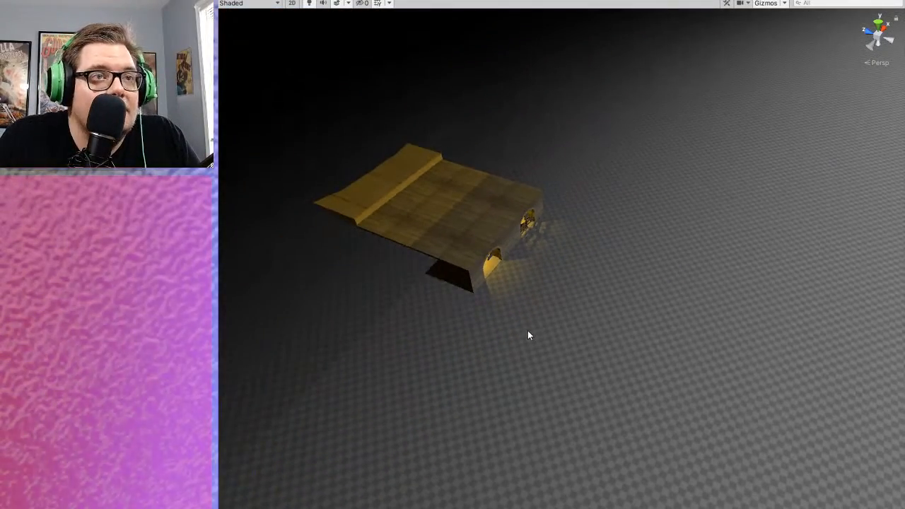
- Select the ground terrain and inspect the two lit archways at the building front
left_click(689, 297)
middle_click_drag(689, 297, 557, 265)
right_click_drag(557, 265, 378, 232)
scroll(425, 243, "down", 2)
middle_click_drag(437, 248, 338, 233)
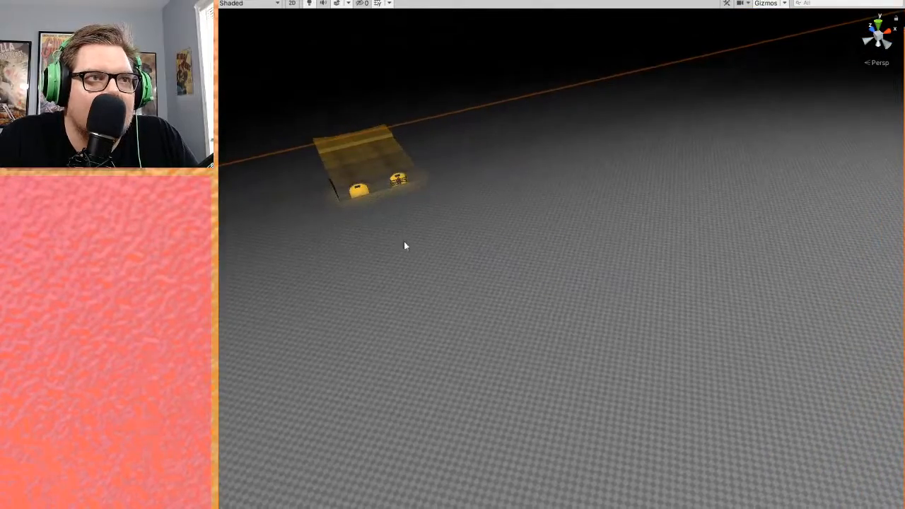
middle_click_drag(395, 242, 502, 251)
scroll(356, 182, "up", 5)
middle_click_drag(357, 183, 478, 215)
scroll(478, 214, "up", 3)
scroll(481, 220, "down", 2)
middle_click_drag(622, 219, 528, 231)
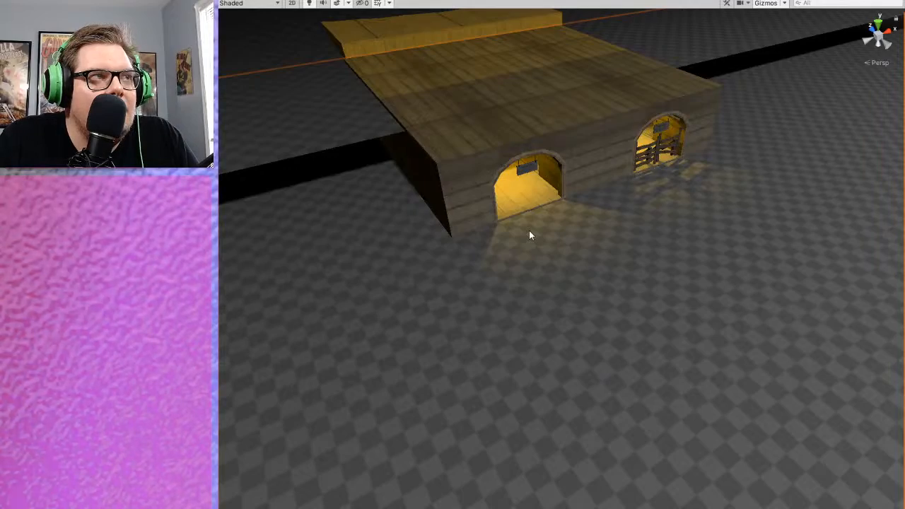
- Examine the flat ground beside the archways and the dark seam between the two terrains
scroll(529, 230, "up", 1)
scroll(529, 231, "down", 1)
scroll(529, 232, "down", 2)
right_click_drag(562, 240, 548, 269)
middle_click_drag(548, 270, 379, 243)
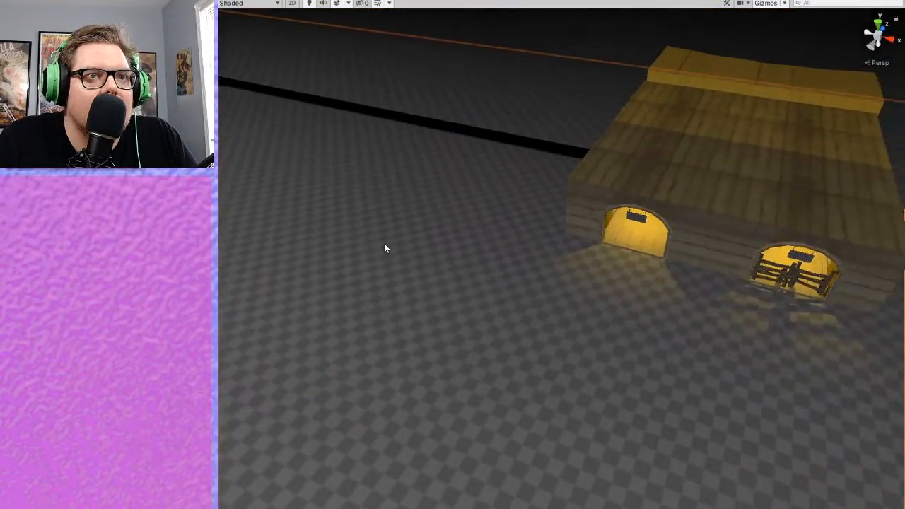
scroll(379, 243, "up", 3)
right_click_drag(566, 276, 456, 244)
scroll(492, 267, "down", 3)
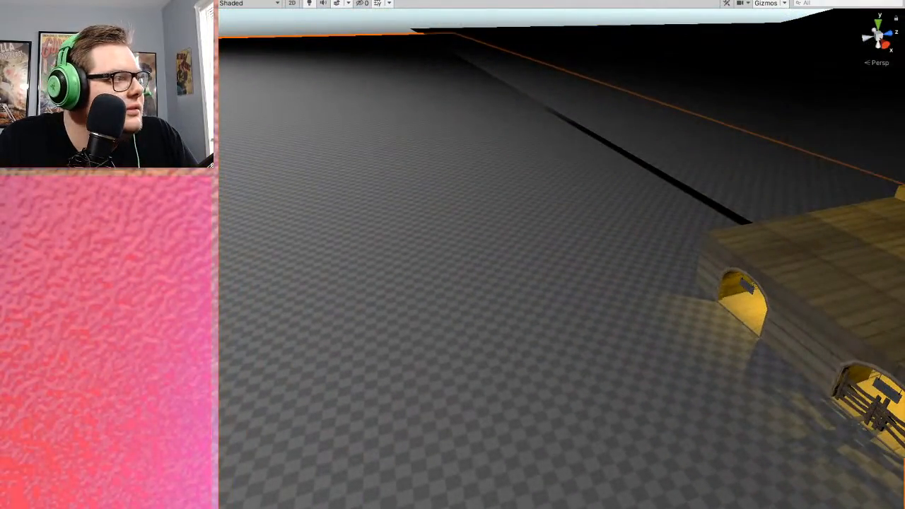
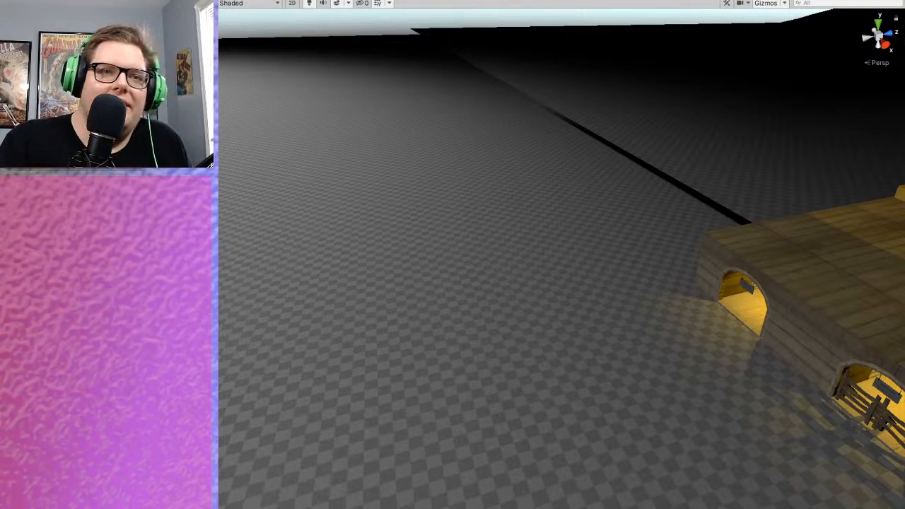
- Place an open wooden shelter with a pitched roof on the ground terrain in front of the building
middle_click_drag(565, 429, 589, 431)
right_click_drag(590, 431, 605, 363)
right_click_drag(592, 404, 586, 375)
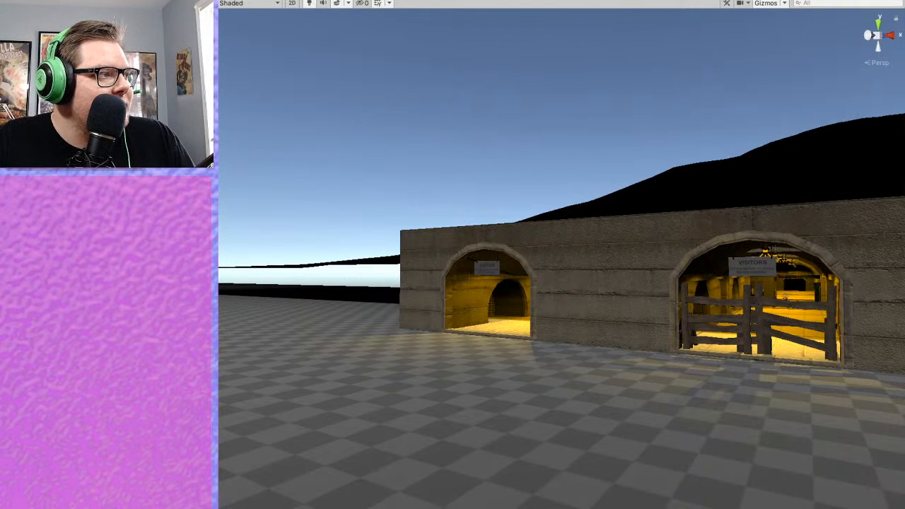
left_click_drag(278, 505, 272, 394)
scroll(344, 384, "down", 5)
middle_click_drag(346, 381, 472, 400)
scroll(474, 400, "up", 3)
middle_click_drag(809, 485, 696, 424)
right_click_drag(696, 424, 573, 412)
middle_click_drag(573, 412, 434, 384)
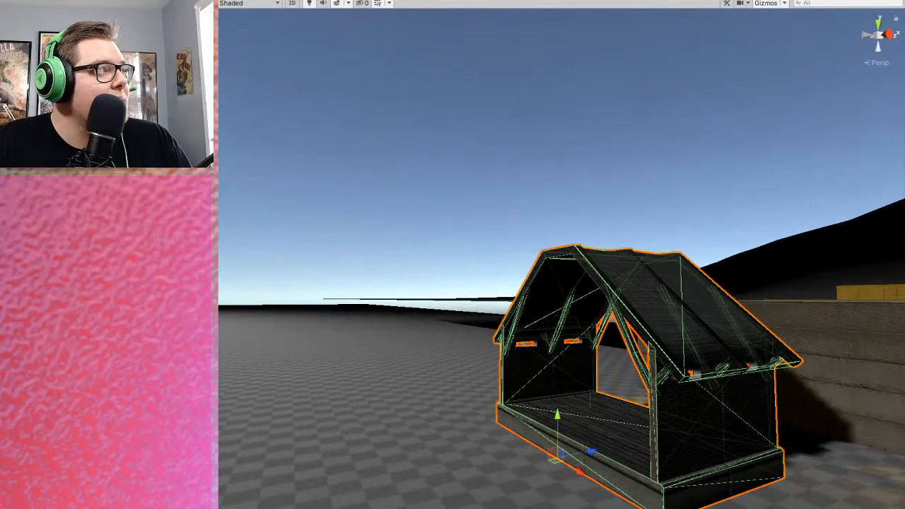
- Rotate the wooden shelter 90 degrees about its vertical axis on the ground in front of the archways
scroll(602, 374, "down", 3)
left_click_drag(596, 376, 472, 370)
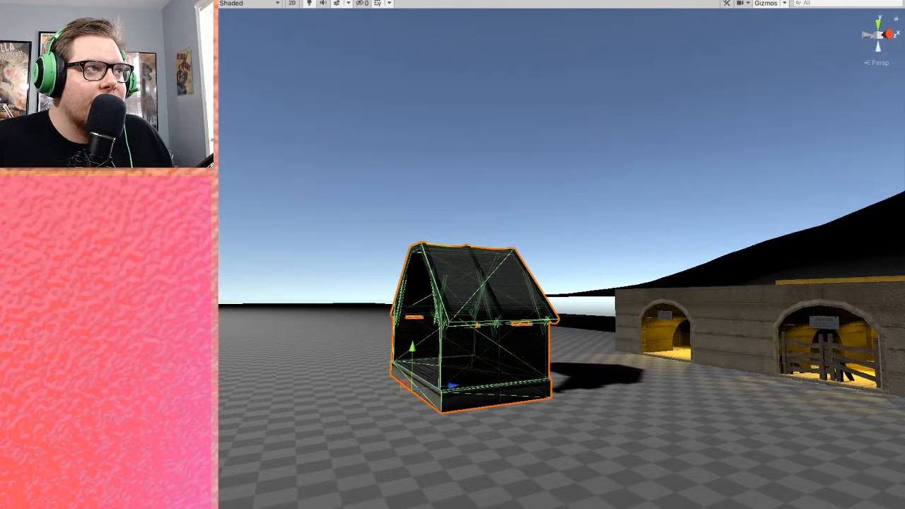
type("90")
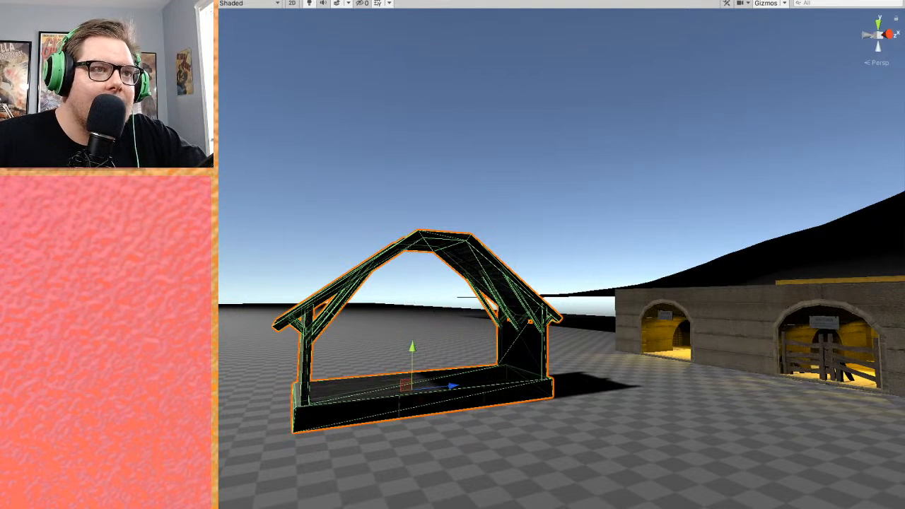
middle_click_drag(348, 258, 420, 264)
scroll(477, 285, "up", 3)
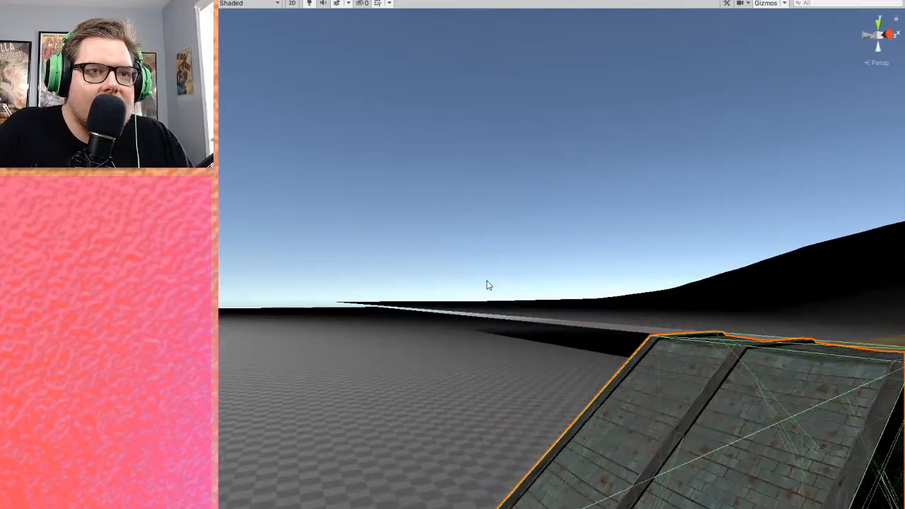
scroll(487, 285, "down", 3)
left_click_drag(647, 474, 473, 401)
middle_click_drag(657, 373, 589, 440)
scroll(573, 437, "up", 2)
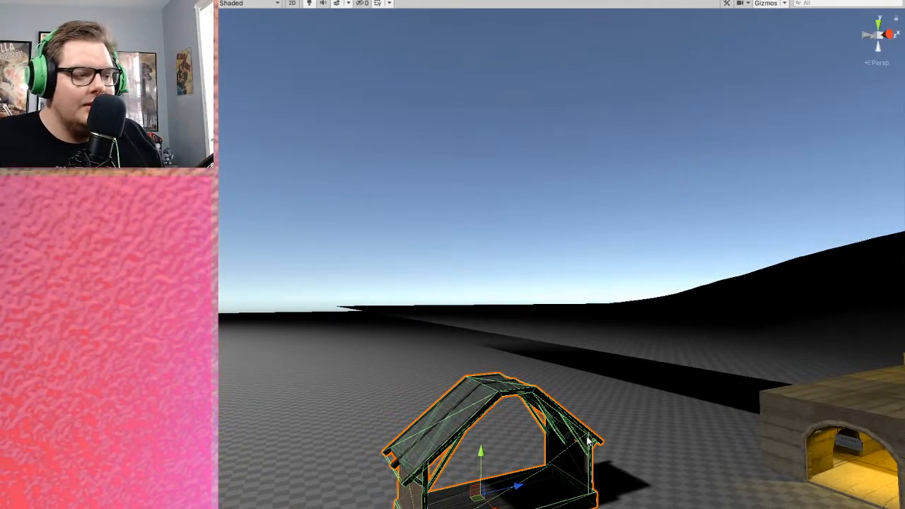
- Examine the rotated shelter's open side, roof and floor and its distance from the lit building
middle_click_drag(446, 345, 480, 360)
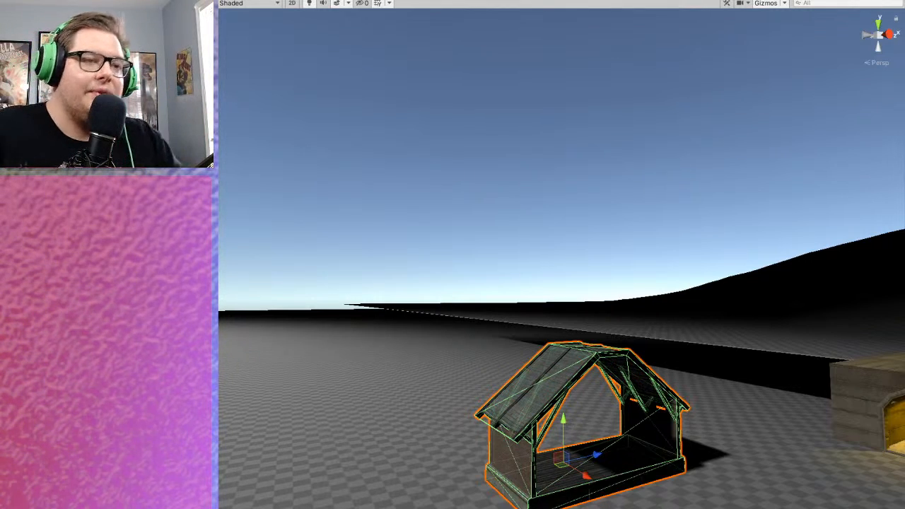
right_click_drag(658, 420, 581, 416)
middle_click_drag(592, 420, 615, 416)
scroll(570, 467, "down", 3)
middle_click_drag(671, 453, 678, 425)
scroll(678, 428, "up", 5)
key("f")
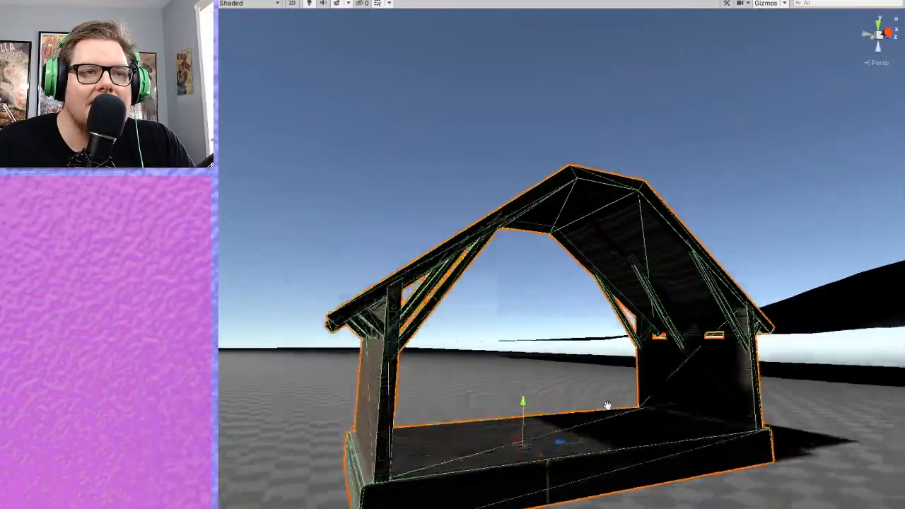
left_click_drag(607, 406, 576, 374, "alt")
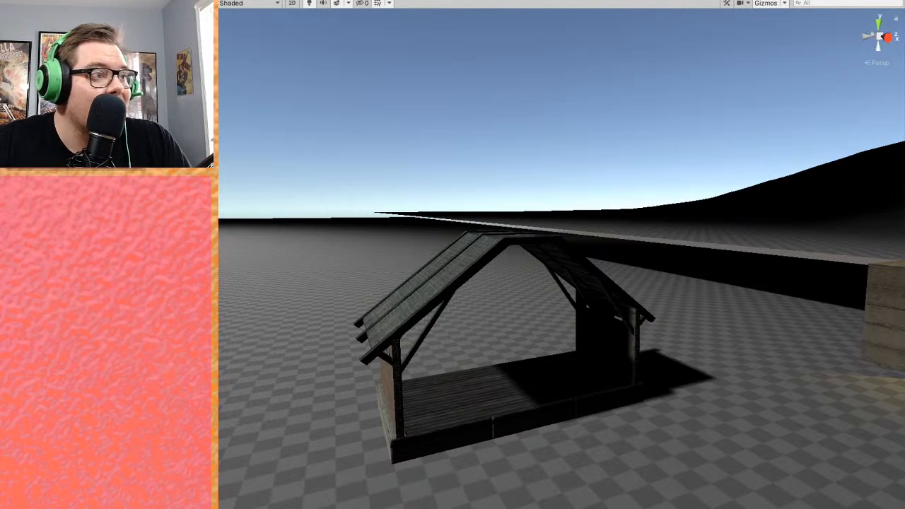
middle_click_drag(503, 367, 481, 401)
- Examine the lit corridor's interior, including the lockers, benches and the small office hut with its desk and filing cabinets
right_click_drag(547, 406, 463, 328)
right_click_drag(586, 398, 671, 433)
middle_click_drag(670, 434, 700, 440)
right_click_drag(699, 440, 603, 425)
middle_click_drag(604, 425, 502, 401)
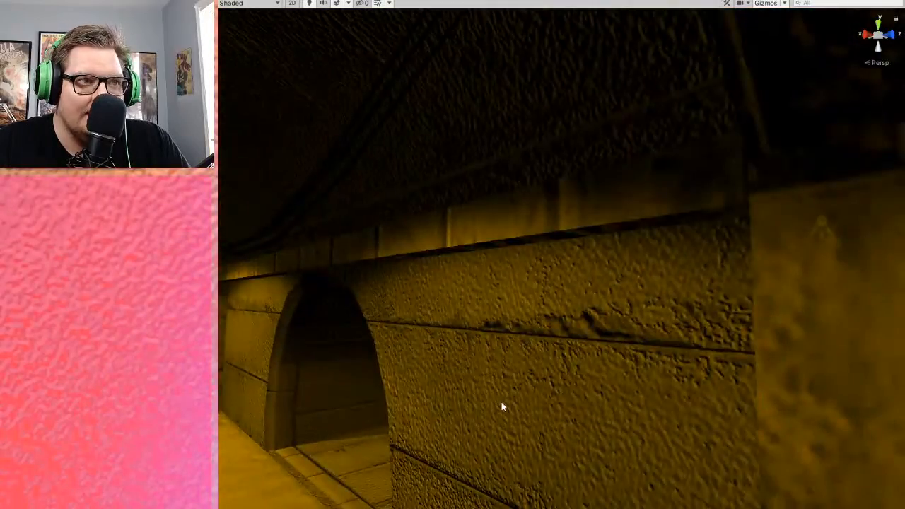
right_click_drag(501, 402, 389, 405)
right_click_drag(442, 375, 386, 443)
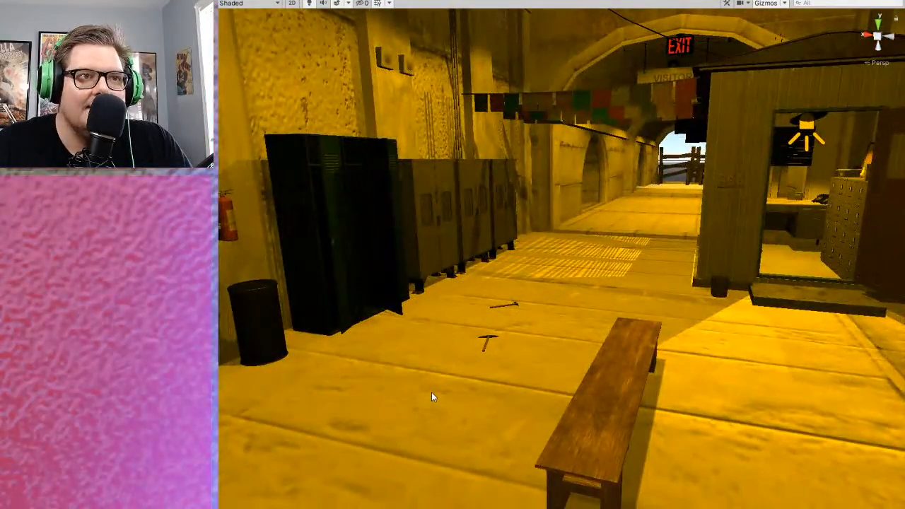
right_click_drag(433, 397, 508, 361)
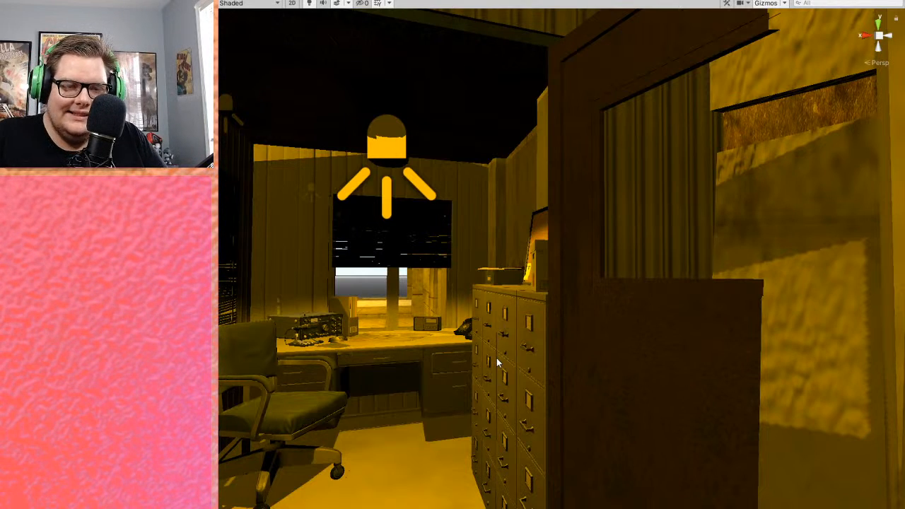
right_click_drag(514, 355, 649, 382)
right_click_drag(500, 386, 353, 374)
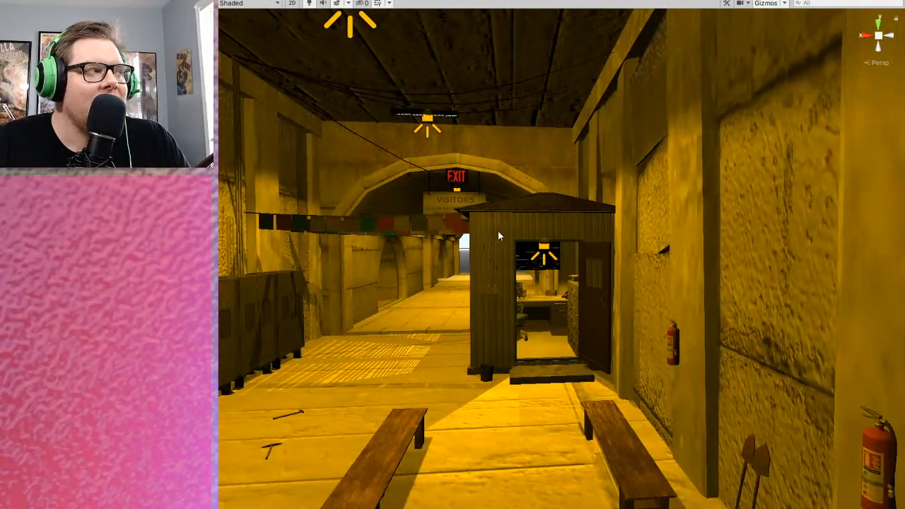
middle_click_drag(475, 244, 499, 299)
right_click_drag(499, 298, 728, 336)
middle_click_drag(728, 336, 653, 346)
right_click_drag(652, 347, 628, 371)
middle_click_drag(628, 366, 666, 353)
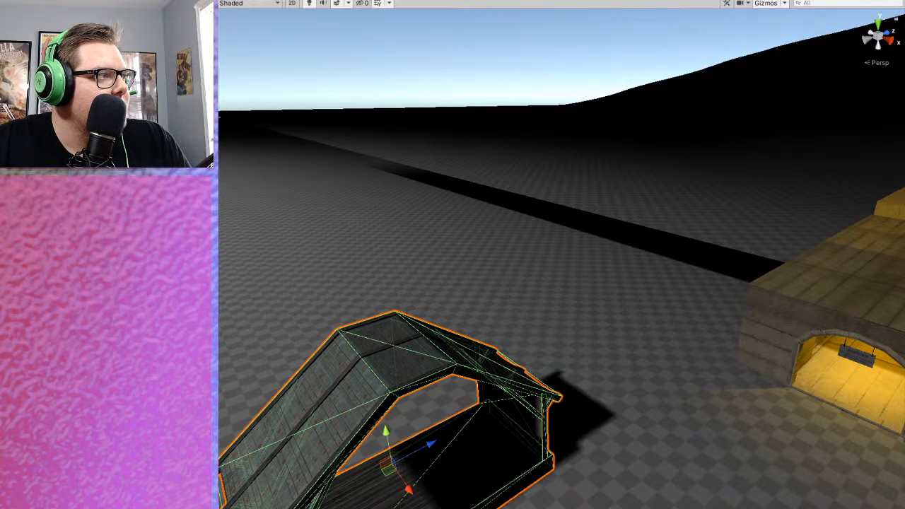
- Open the shelter's Mine_Office prefab in context and add a brick facade with a doorway, steps and two barred windows
key("Delete")
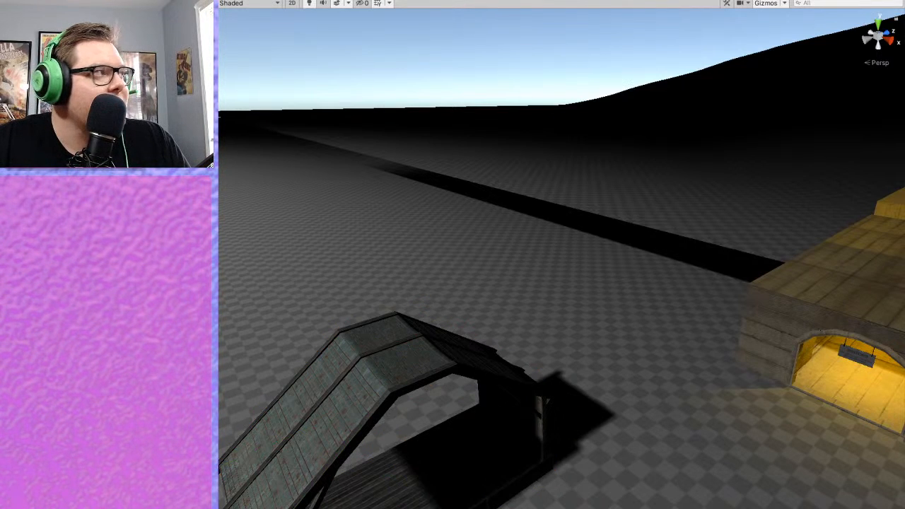
key("ctrl+z")
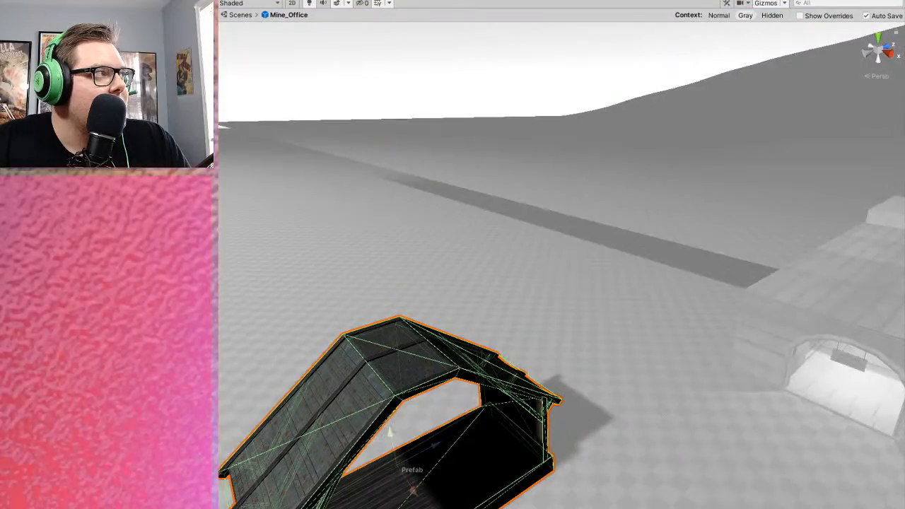
middle_click_drag(465, 309, 476, 288)
key("f")
right_click_drag(533, 291, 492, 304)
right_click_drag(658, 269, 640, 269)
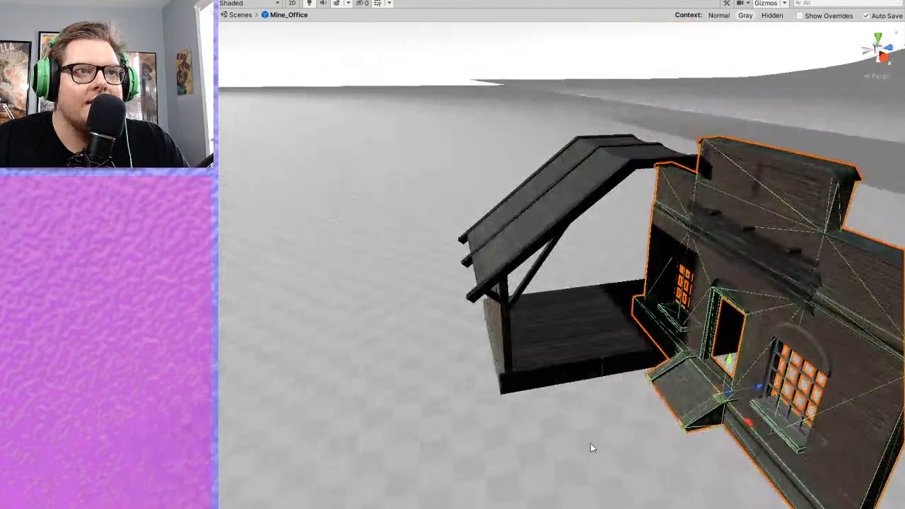
key("f")
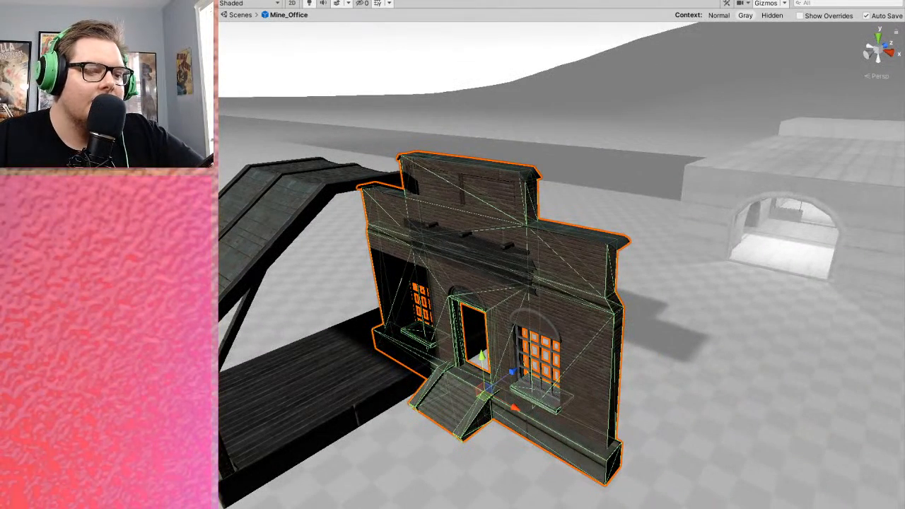
- Turn the brick facade so its entrance steps point outward, and set its position to 0 on two axes
type("90")
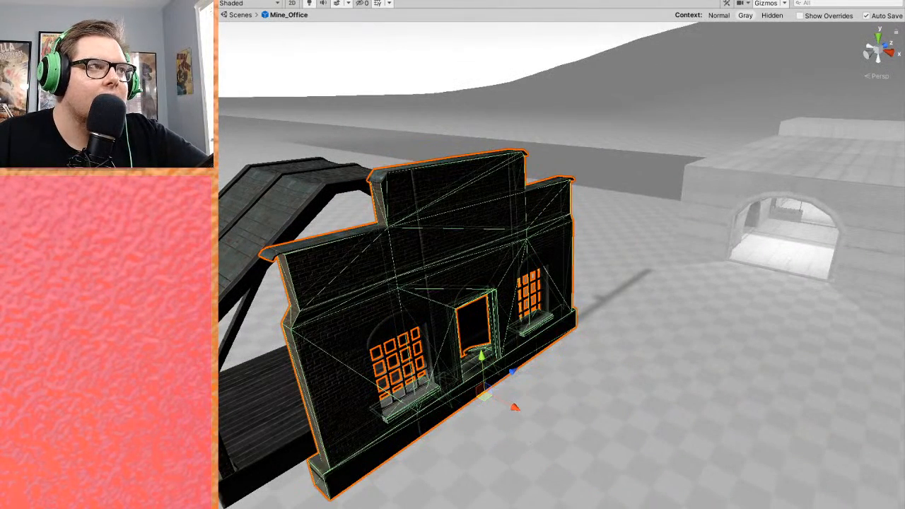
type("180")
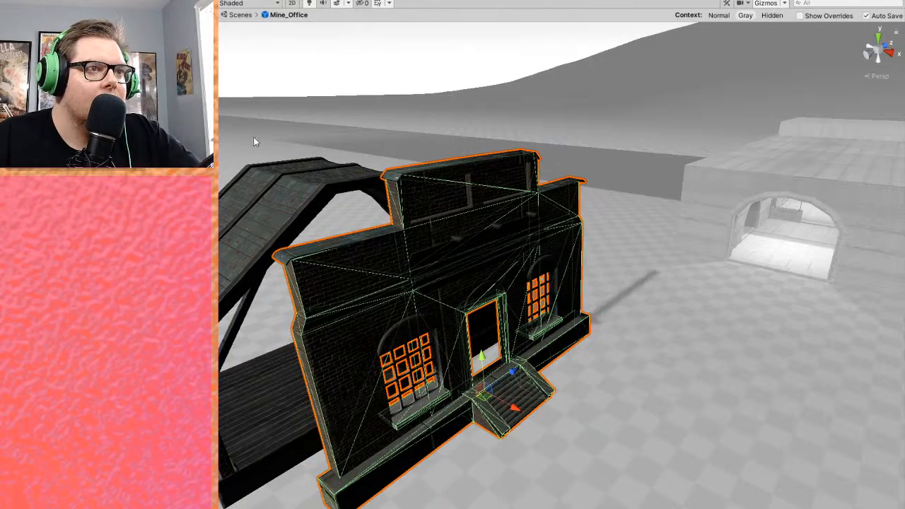
middle_click_drag(558, 330, 571, 326)
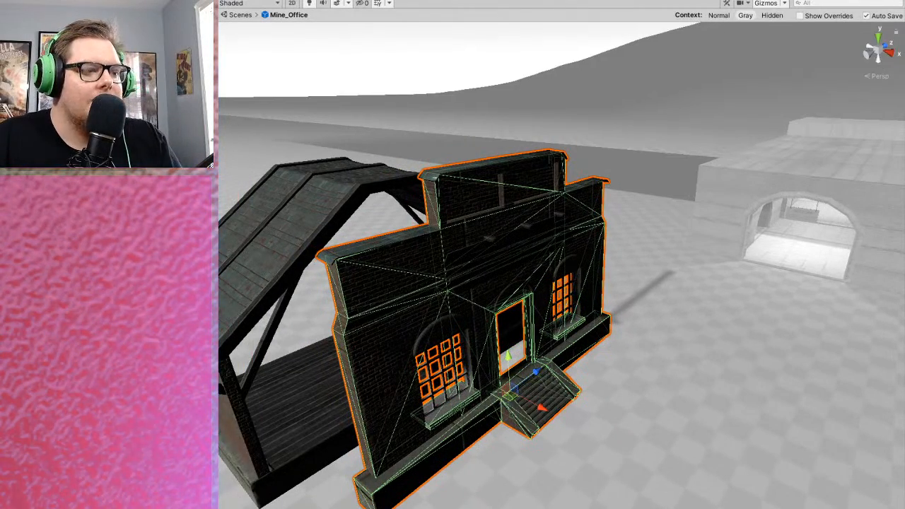
type("0")
key("Tab")
type("0")
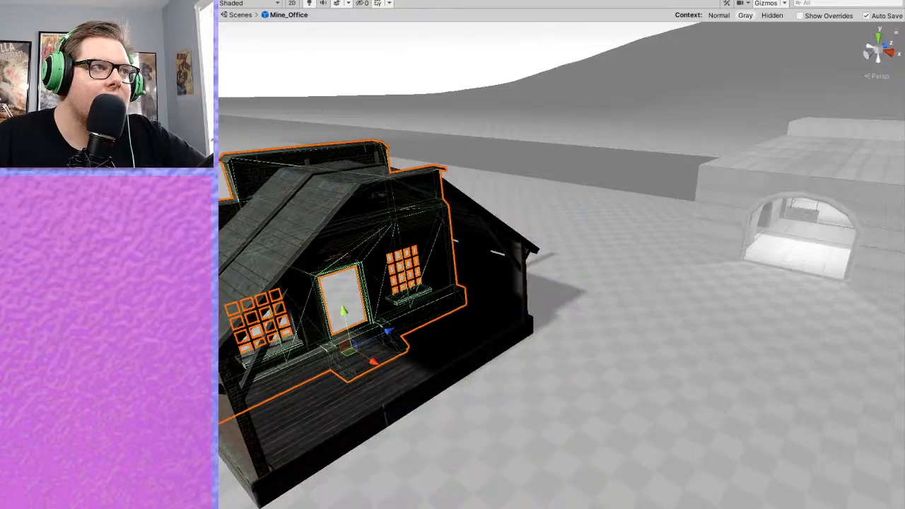
middle_click_drag(442, 263, 541, 270)
- Slide the brick facade onto the front edge of the shelter and turn off scene lighting in the view
right_click_drag(474, 188, 398, 200)
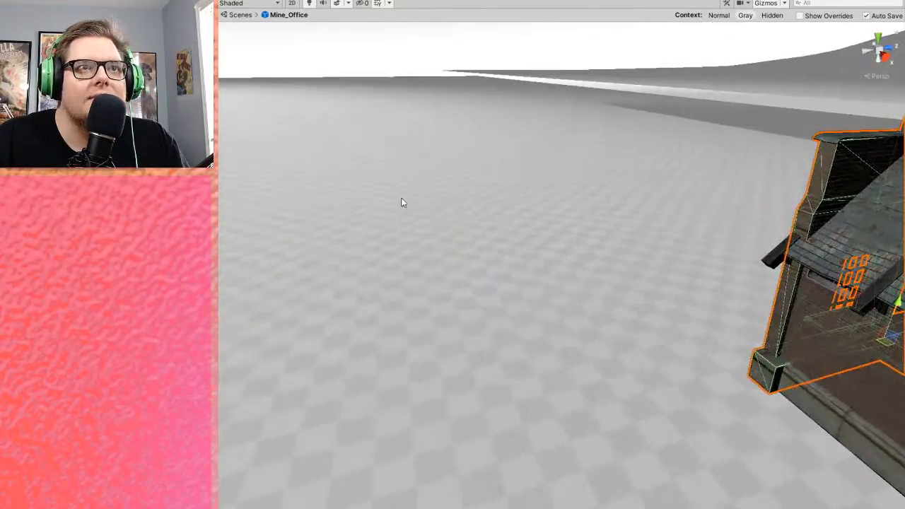
middle_click_drag(657, 237, 420, 218)
right_click_drag(420, 219, 371, 216)
middle_click_drag(636, 219, 519, 246)
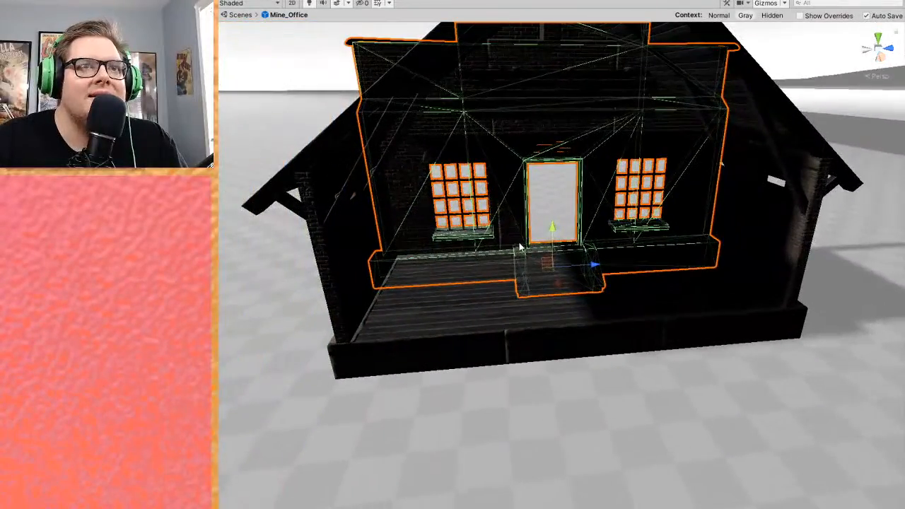
left_click_drag(559, 282, 570, 342)
right_click_drag(505, 231, 651, 224)
scroll(636, 230, "down", 5)
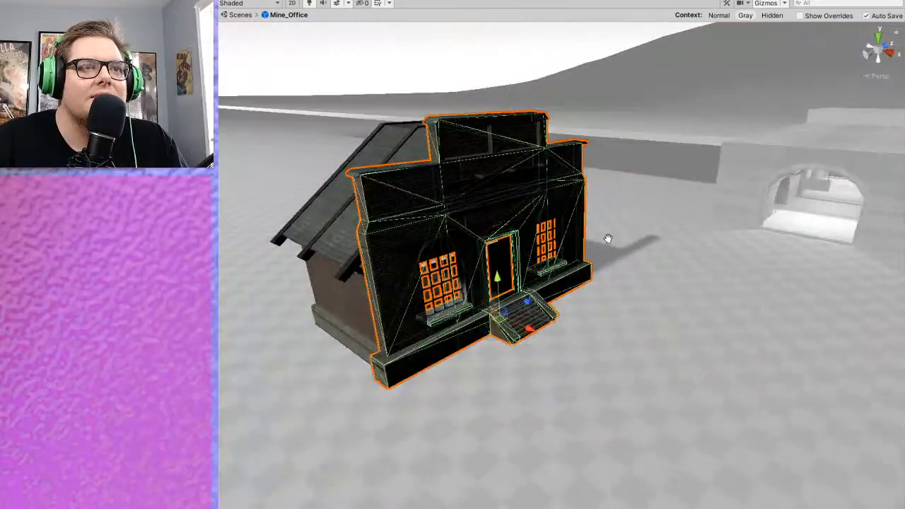
middle_click_drag(438, 230, 619, 241)
left_click(309, 3)
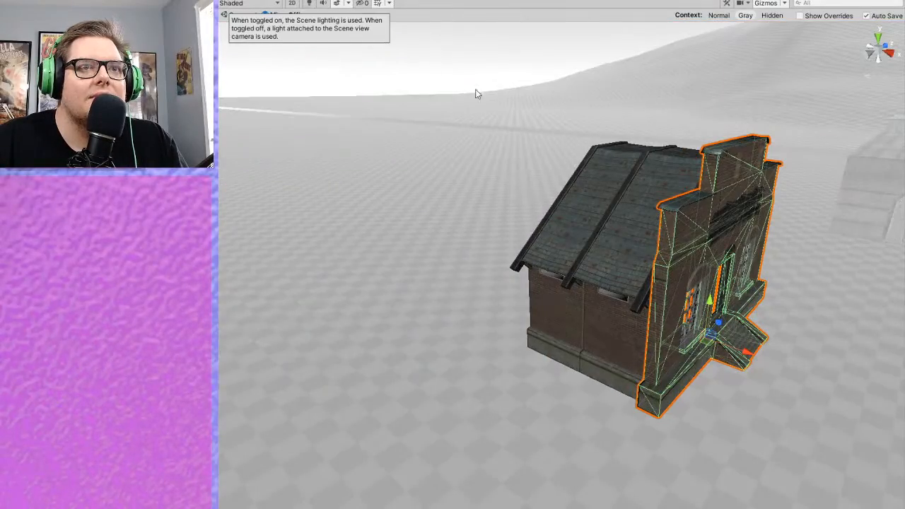
- Examine how the facade's corner and stone base meet the shelter's brick side wall
middle_click_drag(827, 264, 675, 240)
scroll(641, 277, "up", 6)
middle_click_drag(599, 354, 661, 258)
right_click_drag(501, 321, 586, 315)
scroll(586, 315, "up", 5)
mouse_move(586, 315)
middle_mouse_down()
mouse_move(471, 319)
mouse_move(597, 321)
middle_mouse_up()
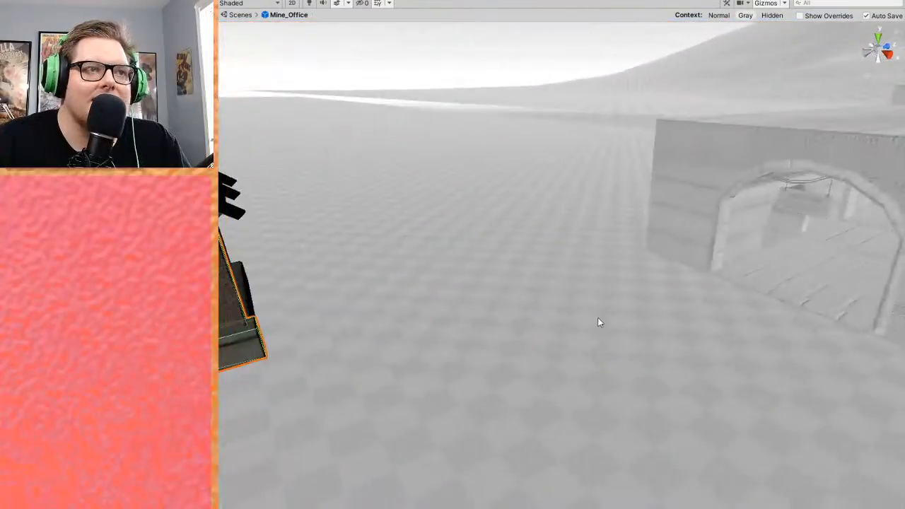
right_click_drag(597, 322, 524, 315)
scroll(524, 314, "up", 5)
mouse_move(524, 315)
middle_mouse_down()
mouse_move(511, 316)
mouse_move(525, 311)
mouse_move(523, 327)
middle_mouse_up()
scroll(511, 316, "down", 5)
right_click_drag(523, 328, 503, 330)
middle_click_drag(504, 329, 533, 325)
scroll(534, 318, "up", 5)
scroll(534, 318, "down", 5)
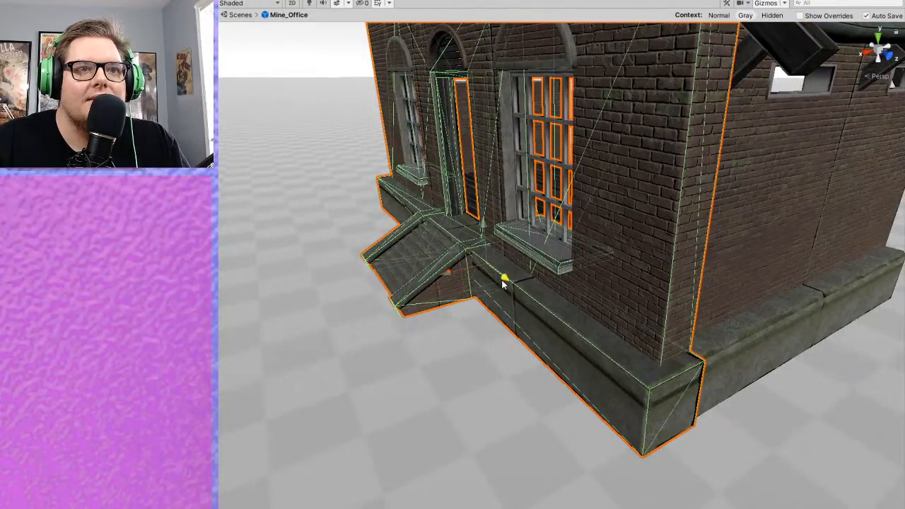
scroll(503, 284, "up", 1)
- Examine the facade's alignment with the shelter's floor, walls and roof from the open rear side
left_click_drag(519, 326, 740, 351, "alt")
scroll(740, 351, "down", 8)
middle_click_drag(740, 352, 668, 345)
scroll(673, 312, "up", 7)
left_click_drag(668, 345, 658, 417, "alt")
middle_click_drag(657, 417, 653, 400)
left_click_drag(653, 400, 796, 358, "alt")
left_click_drag(576, 352, 683, 328, "alt")
middle_click_drag(684, 328, 660, 350)
scroll(660, 350, "down", 3)
left_click_drag(660, 350, 685, 324, "alt")
middle_click_drag(685, 324, 650, 315)
scroll(572, 272, "up", 1)
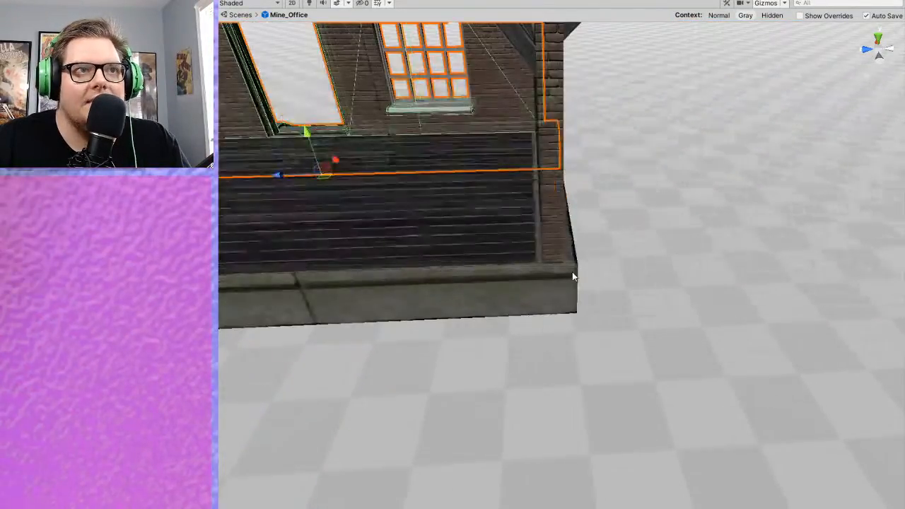
scroll(572, 272, "down", 1)
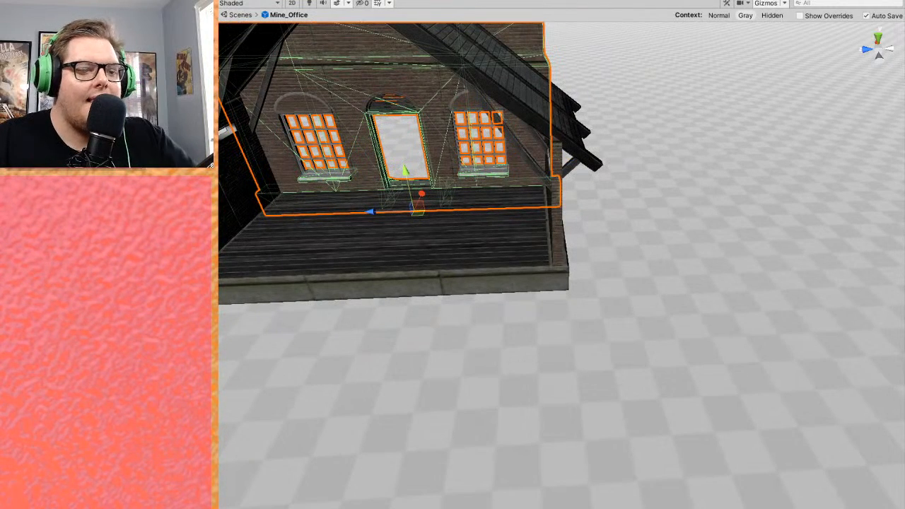
key("ctrl+z")
middle_click_drag(542, 211, 497, 212)
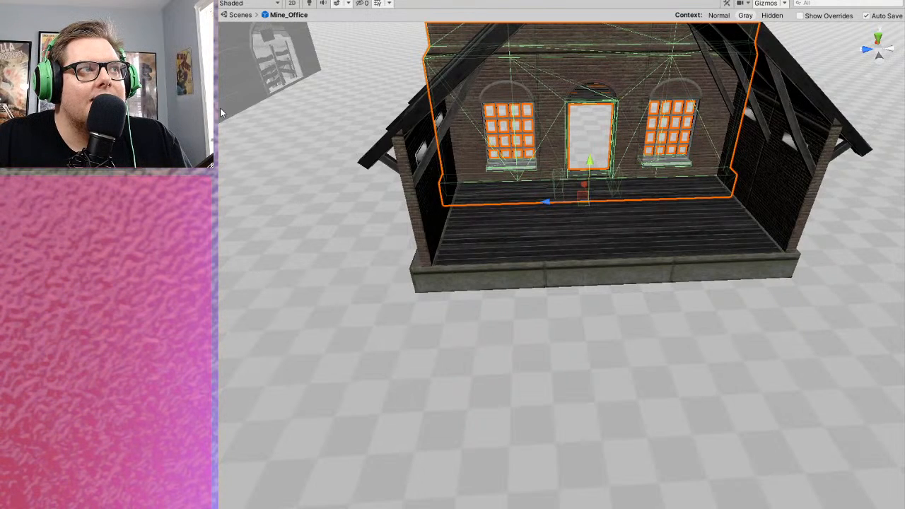
key("f")
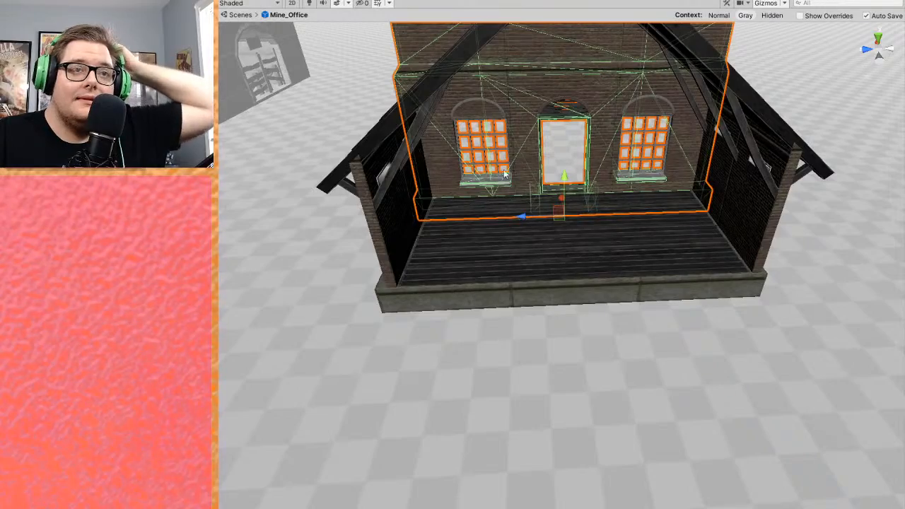
mouse_move(633, 255)
middle_mouse_down()
mouse_move(654, 250)
mouse_move(601, 252)
mouse_move(618, 252)
middle_mouse_up()
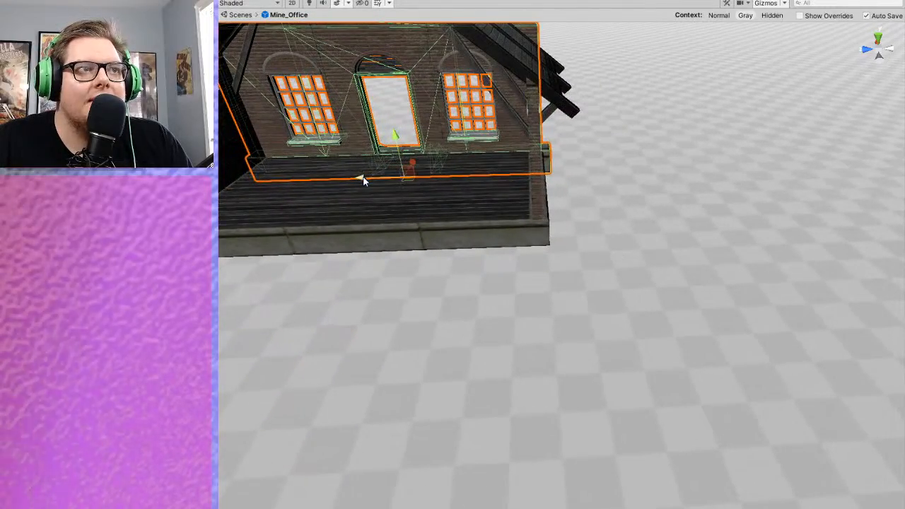
middle_click_drag(361, 178, 447, 186)
middle_click_drag(901, 307, 725, 286)
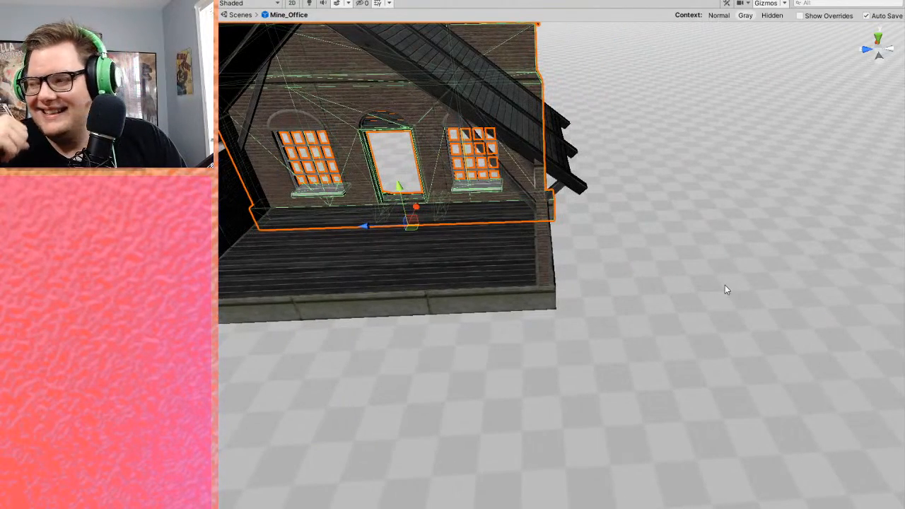
right_click_drag(614, 210, 606, 131)
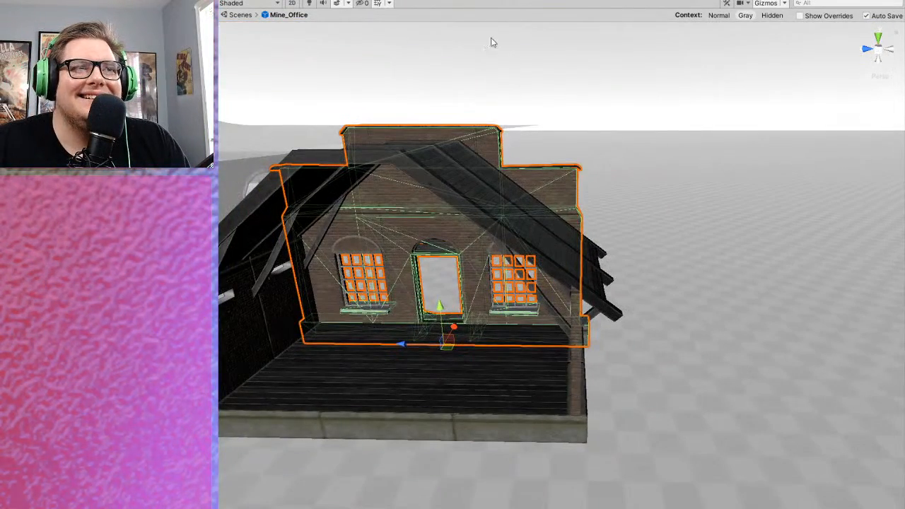
- Deselect the facade and inspect the shelter's outer brick side walls and stone base up close
left_click(684, 145)
right_click_drag(684, 145, 722, 203)
middle_click_drag(869, 233, 713, 202)
key("q")
mouse_move(712, 203)
right_mouse_down()
mouse_move(694, 198)
mouse_move(752, 209)
mouse_move(727, 206)
right_mouse_up()
middle_click_drag(727, 207, 740, 207)
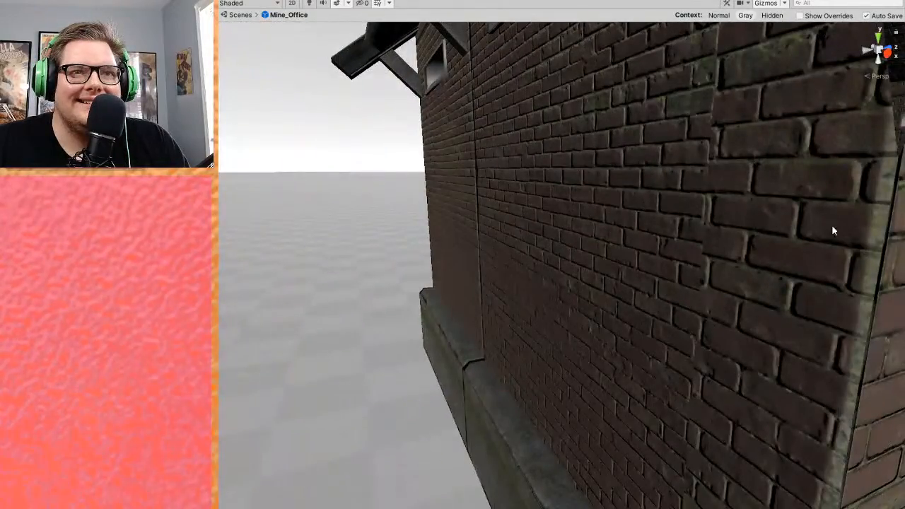
right_click_drag(828, 224, 884, 225)
right_click_drag(212, 244, 404, 257)
middle_click_drag(404, 256, 527, 257)
right_click_drag(527, 257, 652, 258)
middle_click_drag(652, 258, 586, 263)
right_click_drag(502, 267, 555, 271)
middle_click_drag(523, 263, 543, 272)
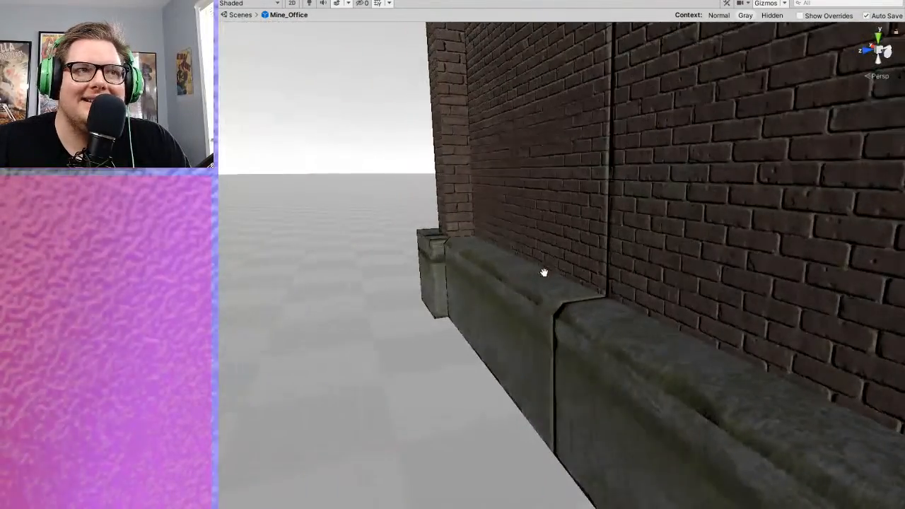
- Examine the corner joint between facade and shelter, the open rear, and the roof and side wall from outside
right_click_drag(544, 272, 535, 263)
middle_click_drag(534, 263, 461, 251)
scroll(478, 251, "down", 4)
scroll(478, 251, "up", 3)
right_click_drag(461, 252, 519, 278)
mouse_move(519, 278)
middle_mouse_down()
mouse_move(499, 278)
mouse_move(512, 272)
middle_mouse_up()
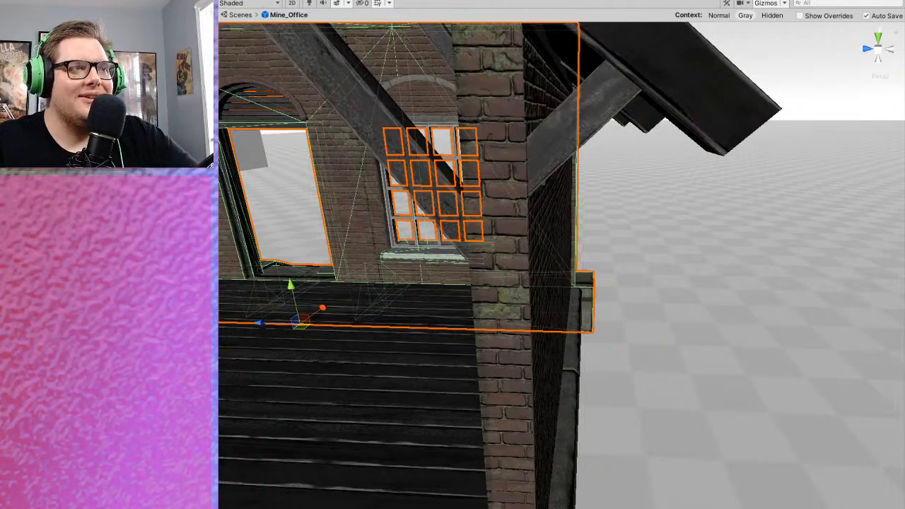
middle_click_drag(455, 168, 677, 199)
right_click_drag(578, 64, 535, 273)
scroll(441, 210, "down", 5)
middle_click_drag(535, 273, 556, 266)
right_click_drag(610, 275, 583, 253)
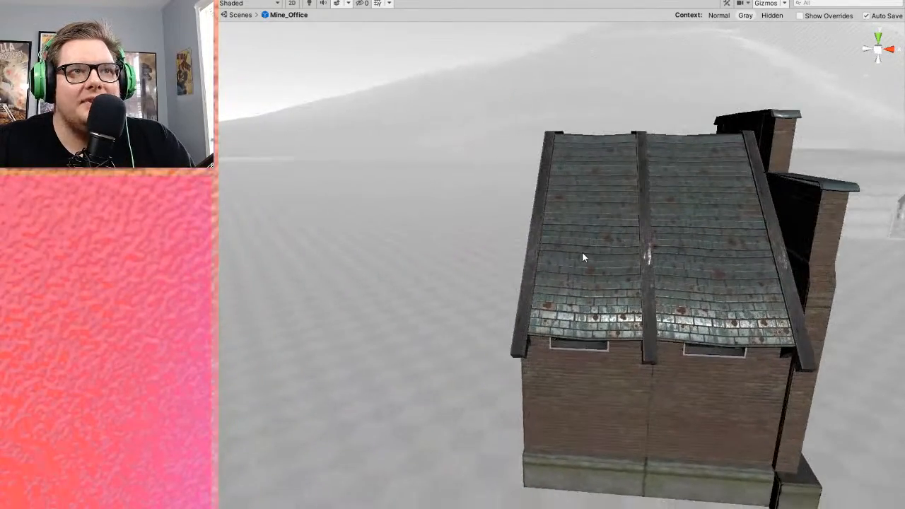
- Add a second shelter section, rotate it 90 degrees, reset its position to 0 and slide it flush behind the first section
left_click(683, 248)
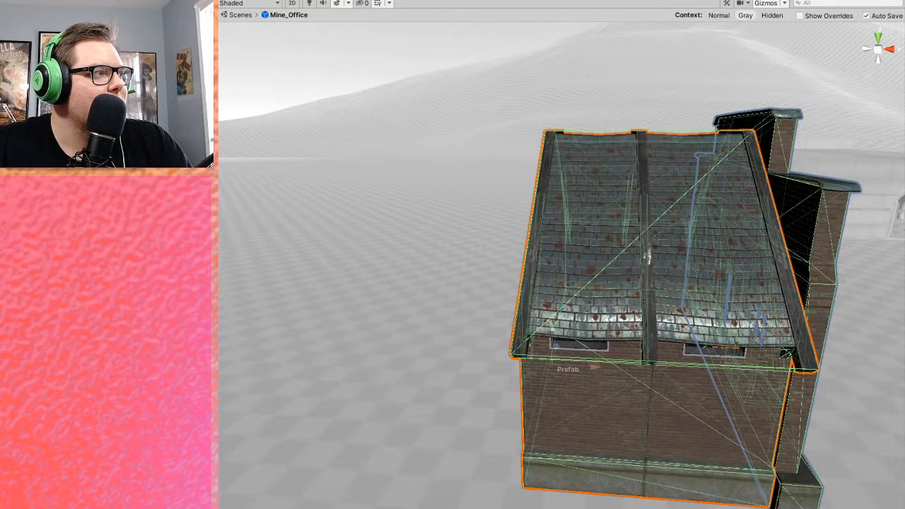
left_click_drag(417, 506, 419, 429)
scroll(479, 431, "down", 4)
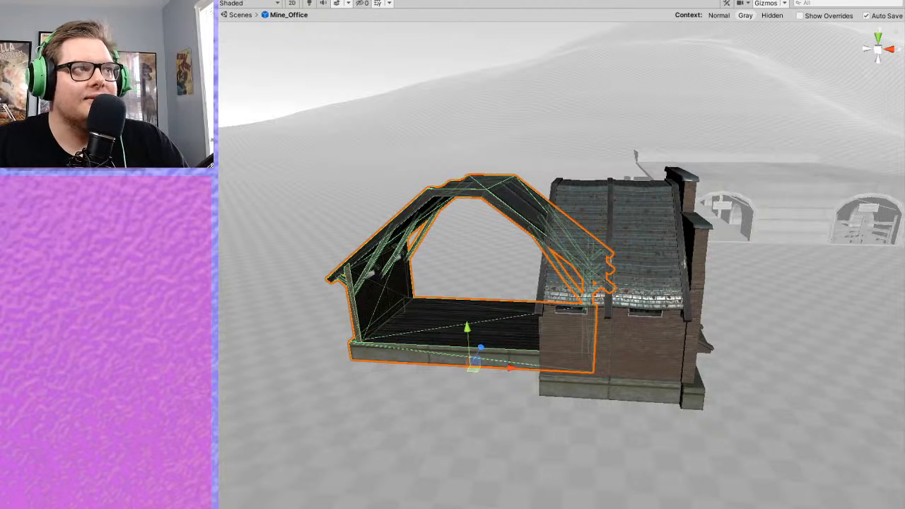
type("90")
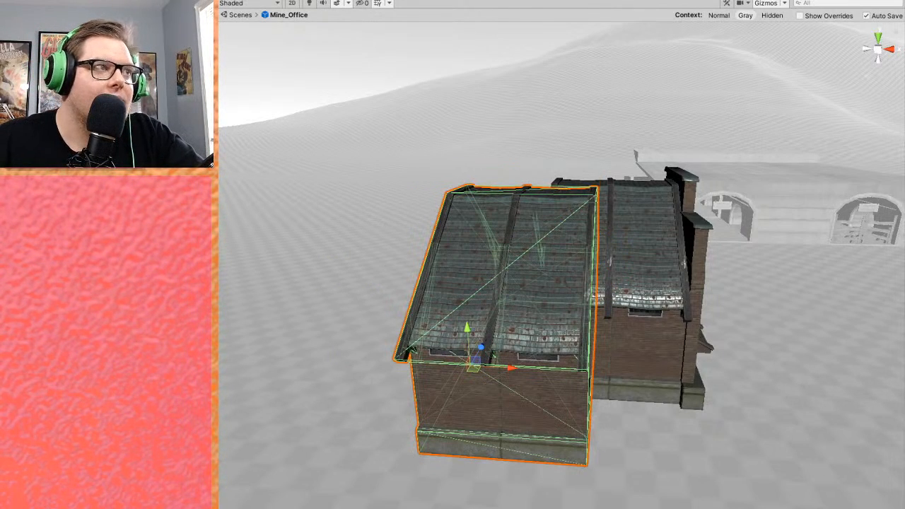
type("00")
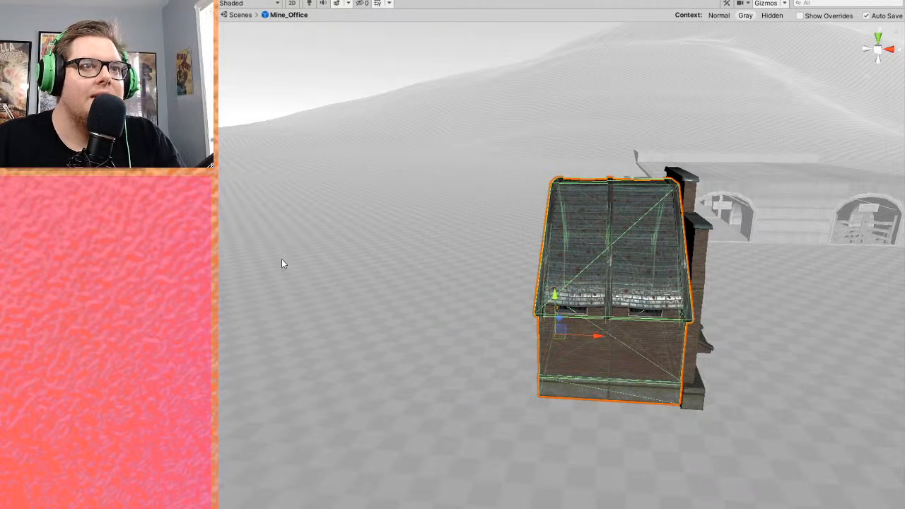
left_click_drag(598, 336, 497, 335)
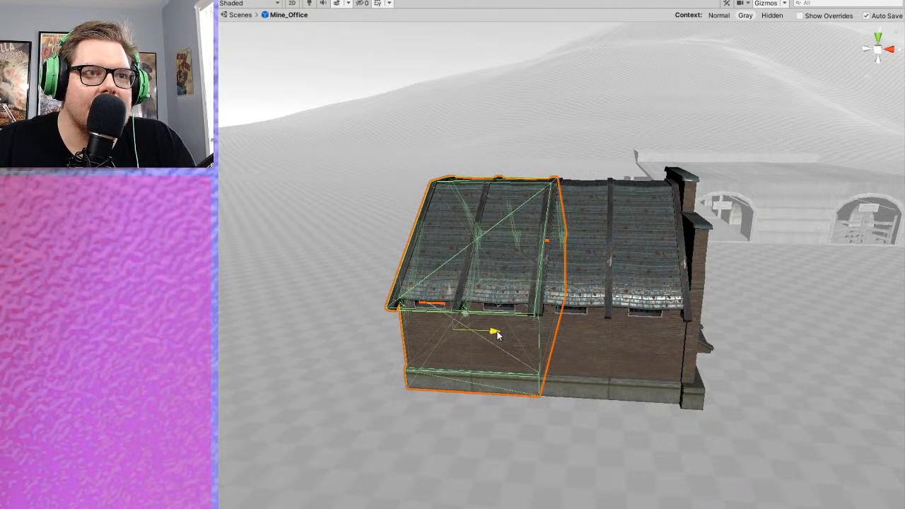
- Deselect the new section, turn on scene lighting in the view, and inspect the joined interior walls and floor
left_click(447, 53)
scroll(723, 362, "up", 10)
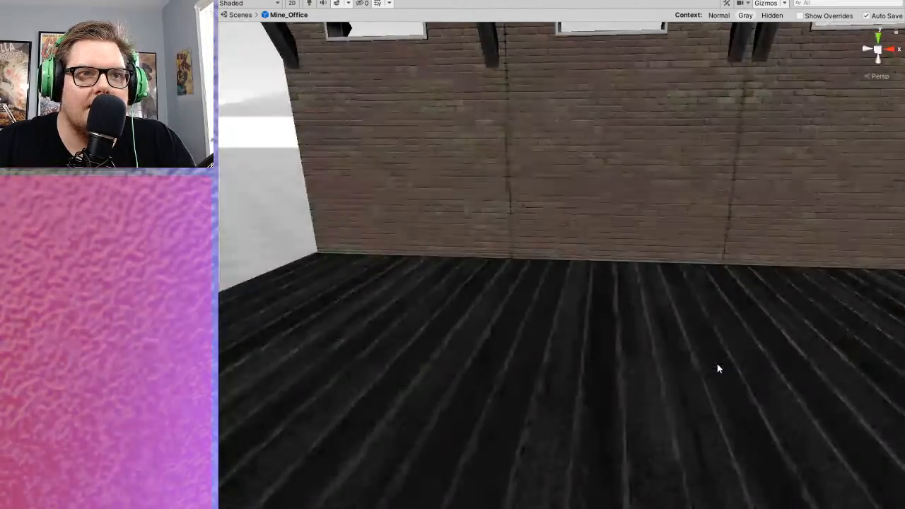
right_click_drag(717, 363, 876, 362)
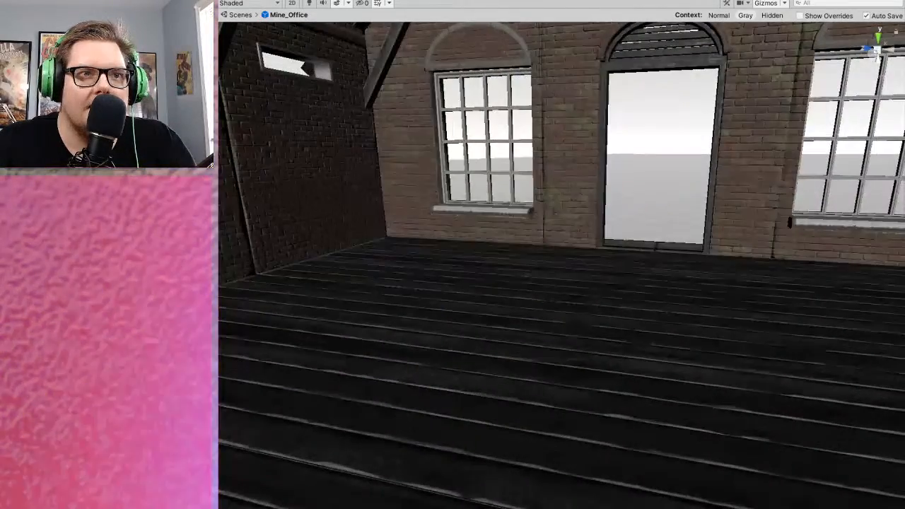
left_click(310, 5)
right_click_drag(346, 169, 501, 189)
scroll(505, 202, "down", 8)
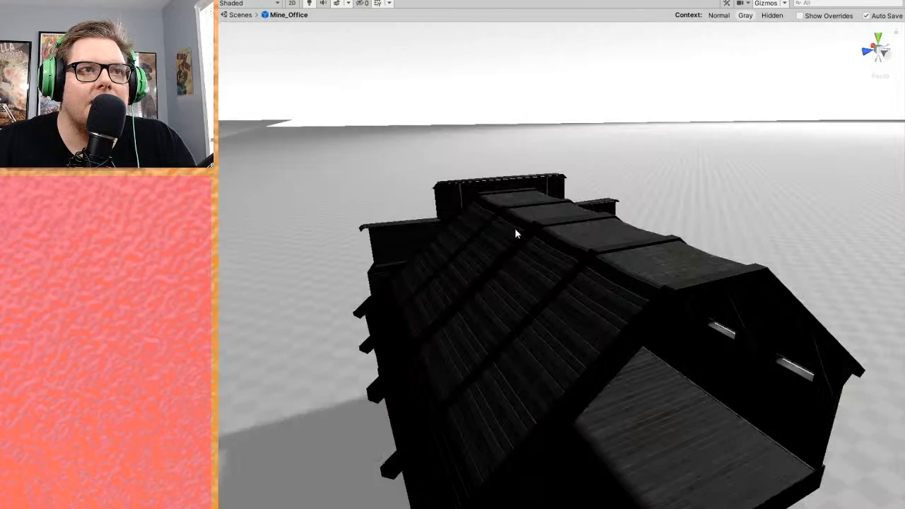
scroll(515, 230, "up", 8)
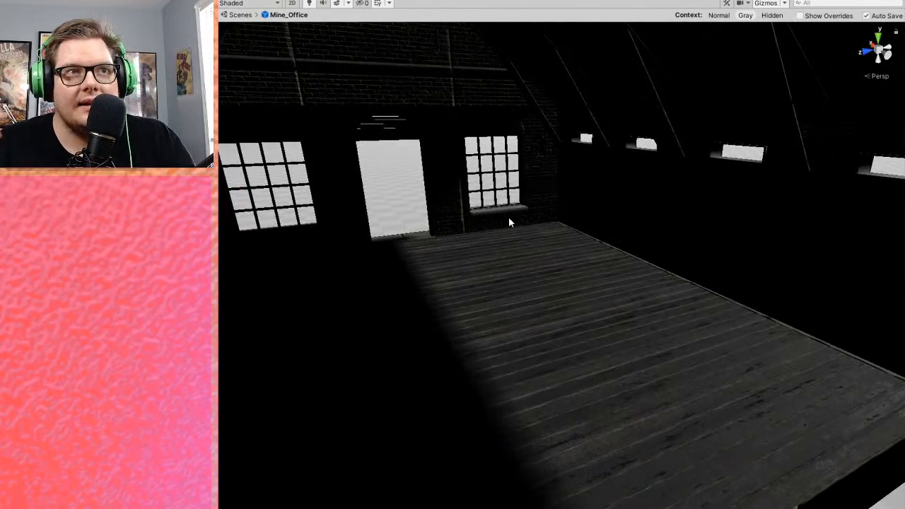
scroll(483, 278, "down", 8)
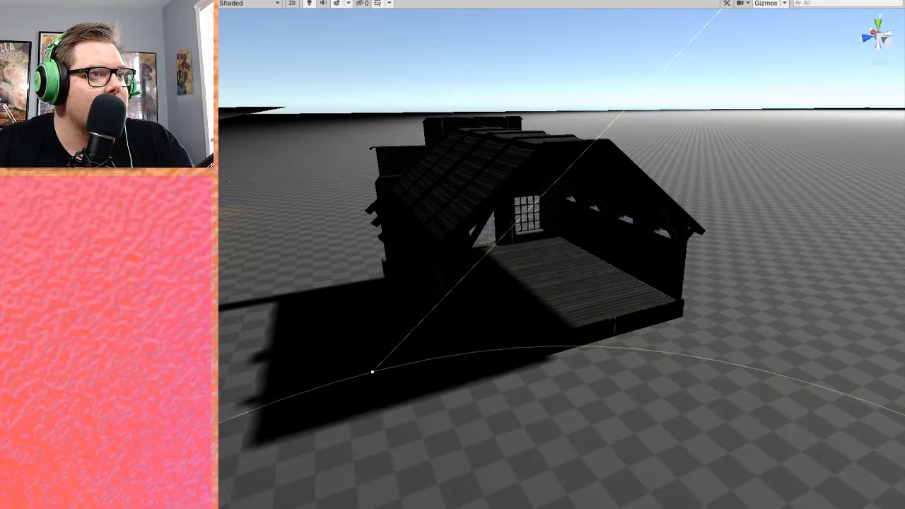
- Survey the extended office in the main scene from several sides, including its placement relative to the corridor complex
scroll(498, 254, "down", 2)
middle_click_drag(498, 254, 527, 276)
right_click_drag(527, 276, 508, 295)
mouse_move(508, 295)
middle_mouse_down()
mouse_move(470, 283)
mouse_move(501, 283)
middle_mouse_up()
scroll(480, 283, "up", 3)
scroll(481, 282, "down", 1)
right_click_drag(622, 262, 611, 258)
scroll(692, 285, "up", 2)
middle_click_drag(601, 261, 625, 284)
scroll(626, 285, "up", 2)
right_click_drag(626, 285, 812, 285)
scroll(733, 280, "down", 2)
scroll(812, 285, "down", 2)
mouse_move(721, 312)
middle_mouse_down()
mouse_move(724, 300)
mouse_move(718, 320)
middle_mouse_up()
middle_click_drag(772, 260, 738, 297)
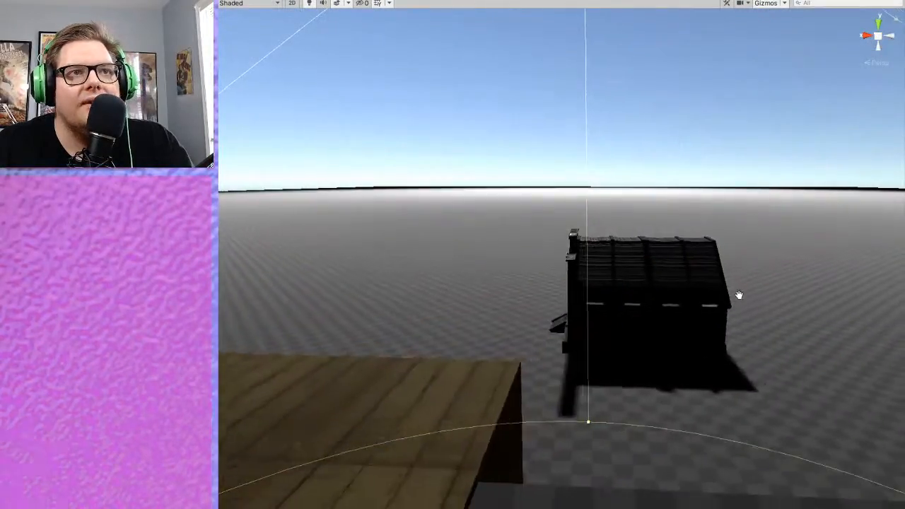
right_click_drag(737, 297, 680, 325)
scroll(733, 328, "down", 4)
scroll(735, 329, "down", 2)
middle_click_drag(736, 329, 683, 346)
scroll(674, 353, "up", 2)
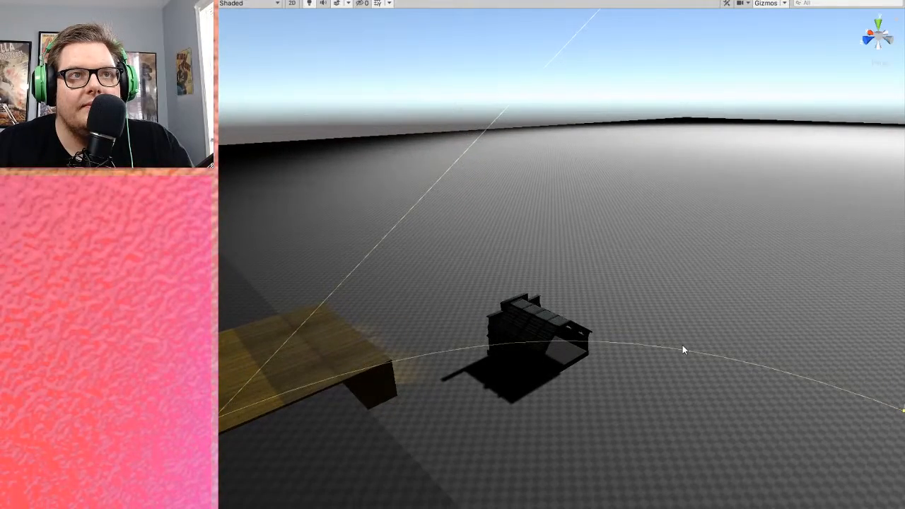
- Examine the office's side, roof and open rear in relation to the lit corridor entrances and the terrain
right_click_drag(680, 327, 669, 272)
middle_click_drag(669, 272, 698, 251)
right_click_drag(699, 250, 576, 347)
middle_click_drag(576, 346, 587, 337)
right_click_drag(588, 336, 482, 313)
scroll(572, 328, "up", 3)
middle_click_drag(573, 329, 558, 304)
scroll(559, 304, "up", 5)
right_click_drag(558, 304, 493, 321)
scroll(494, 321, "up", 3)
middle_click_drag(493, 321, 512, 321)
right_click_drag(511, 321, 634, 348)
scroll(633, 347, "down", 5)
middle_click_drag(635, 348, 666, 352)
right_click_drag(666, 352, 592, 347)
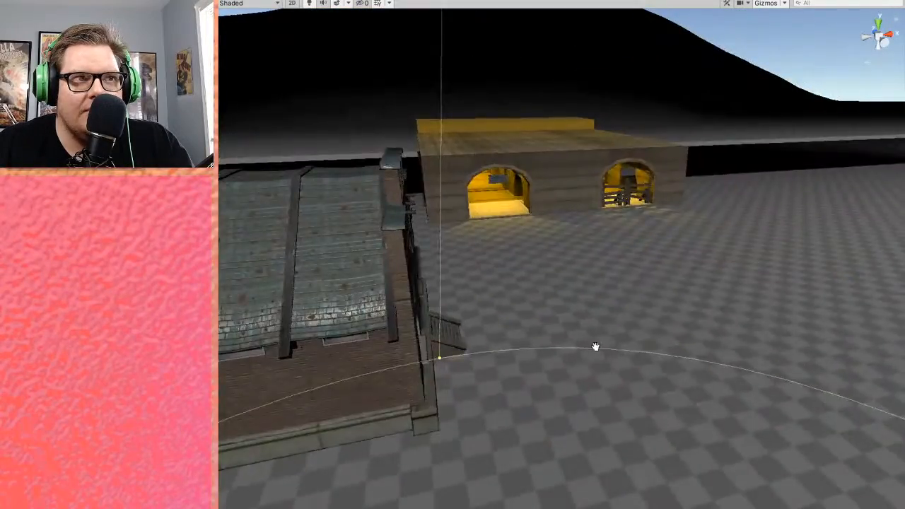
middle_click_drag(592, 349, 759, 324)
right_click_drag(555, 348, 620, 342)
scroll(620, 343, "down", 3)
middle_click_drag(619, 343, 701, 337)
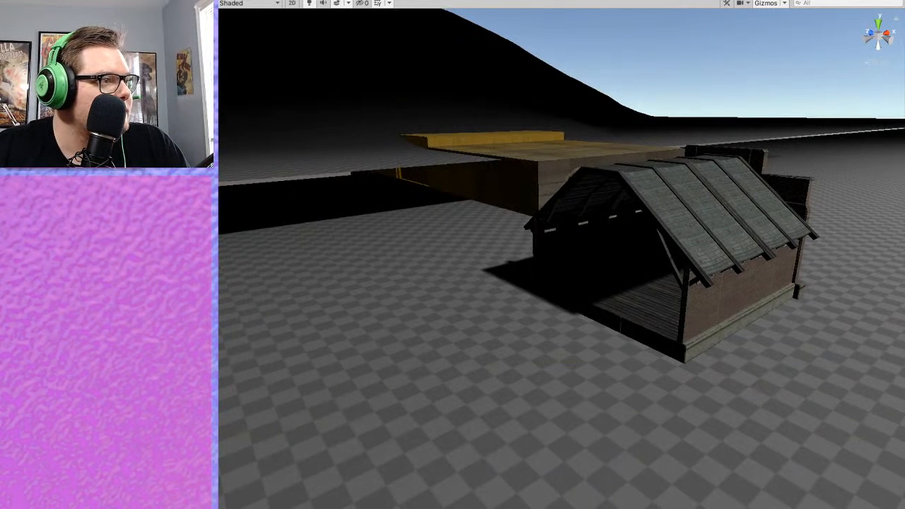
- Try a brick back wall beside the office's open rear in the main scene, rotated 90 degrees, and delete it
left_click_drag(291, 378, 521, 363)
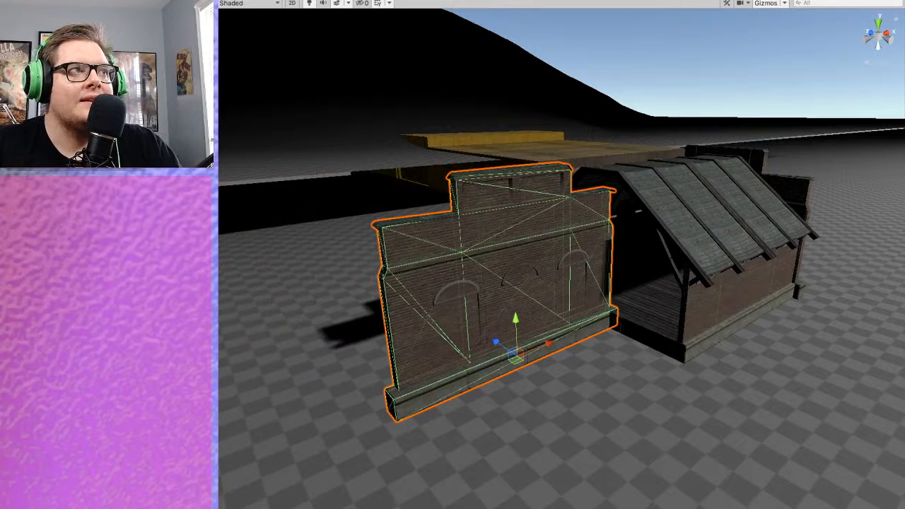
type("90")
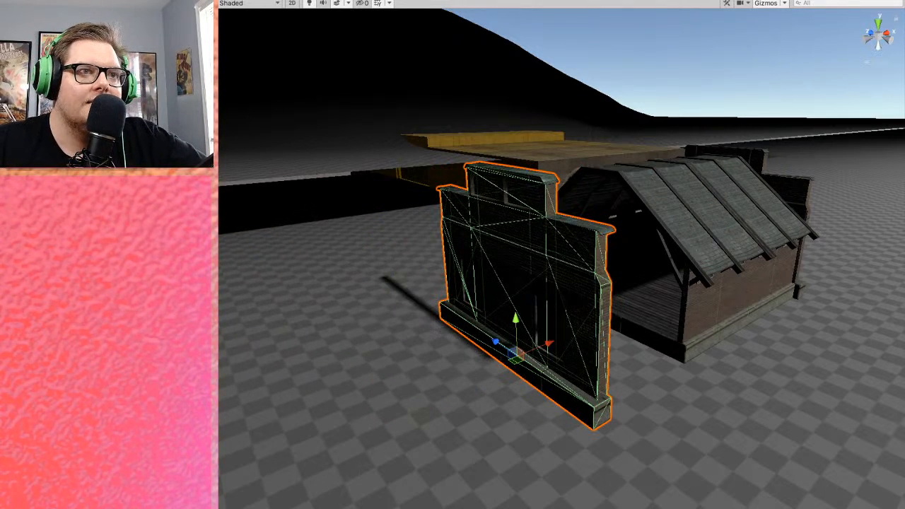
left_click_drag(681, 304, 441, 340, "alt")
middle_click_drag(441, 340, 543, 338)
scroll(543, 339, "up", 3)
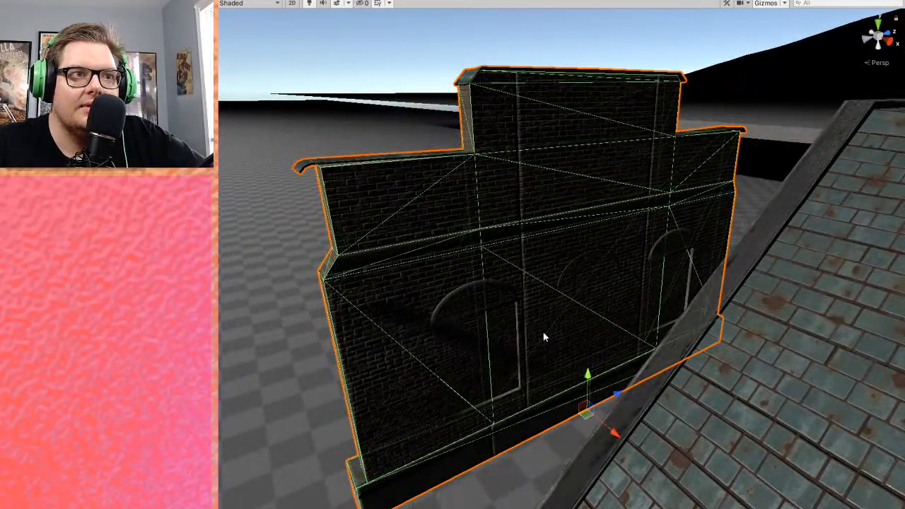
right_click_drag(543, 337, 561, 318)
right_click_drag(486, 346, 564, 350)
mouse_move(564, 350)
middle_mouse_down()
mouse_move(585, 346)
mouse_move(577, 348)
middle_mouse_up()
scroll(574, 348, "down", 3)
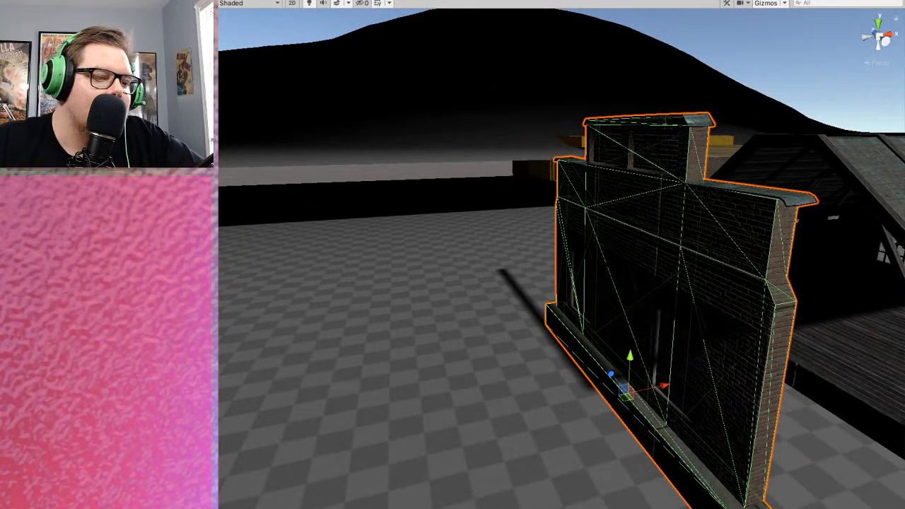
key("Delete")
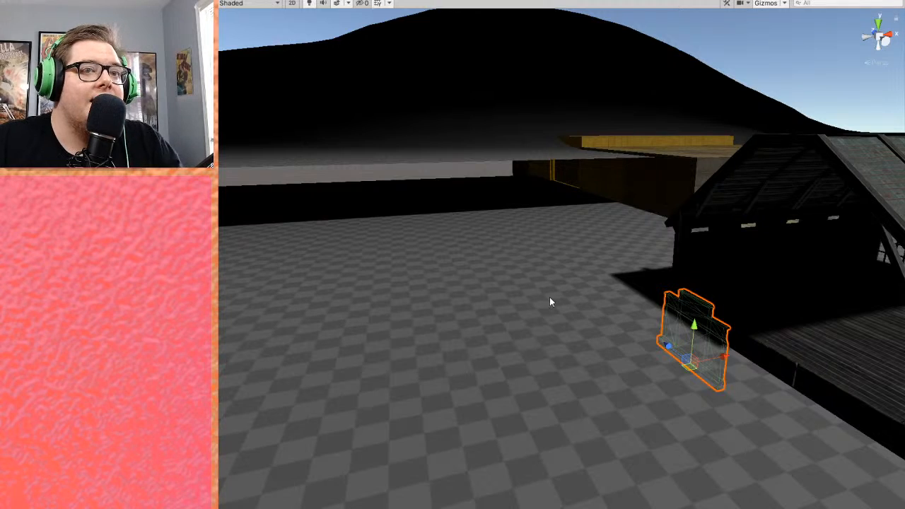
- Try the smaller back wall behind the office's open end and delete it
left_click_drag(642, 348, 846, 361, "alt")
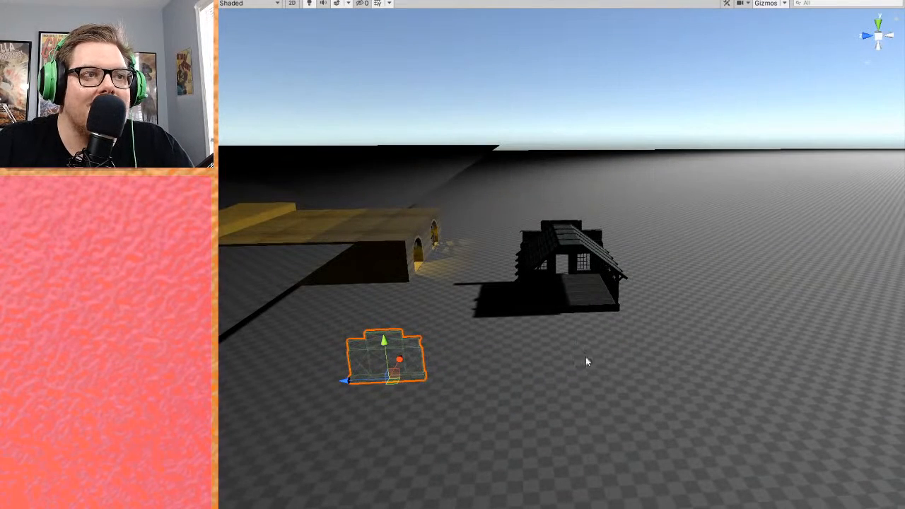
left_click_drag(550, 393, 542, 391)
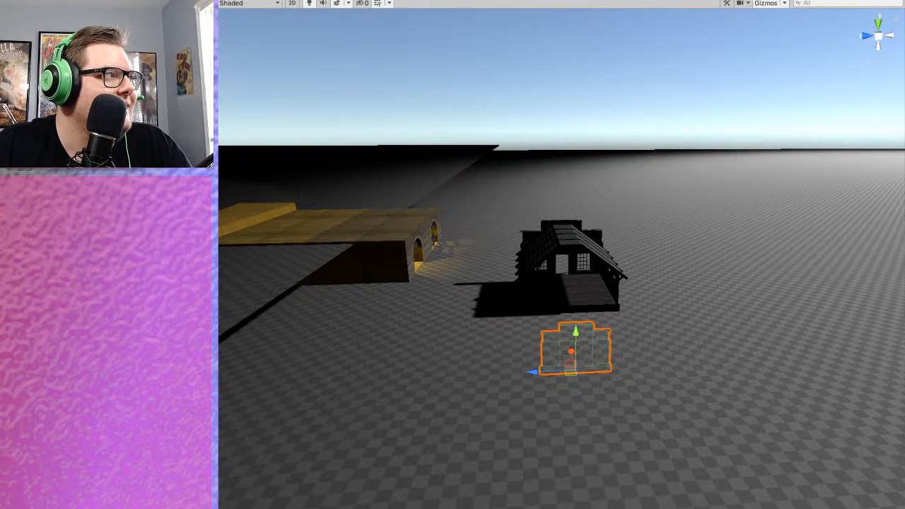
key("Delete")
- Open the Mine_Office prefab and add the brick back wall to it, rotated 90 degrees
left_click(571, 273)
key("p")
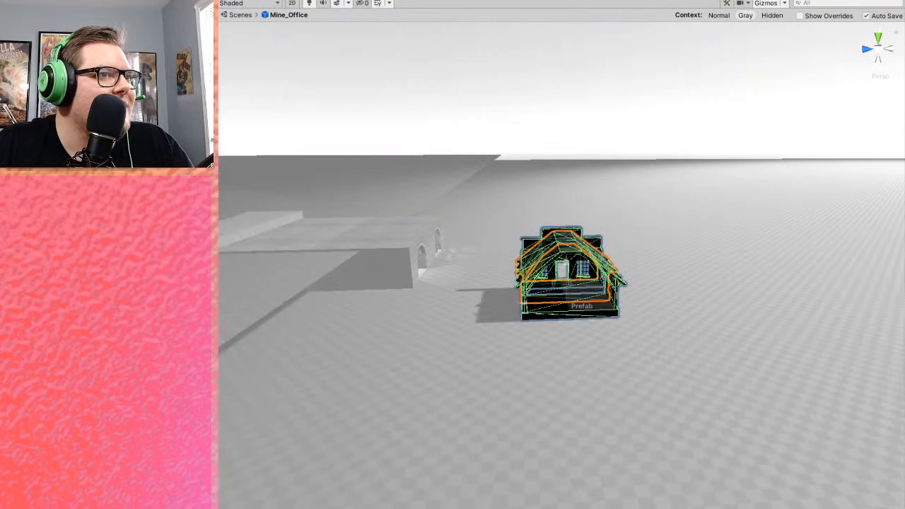
key("ctrl+v")
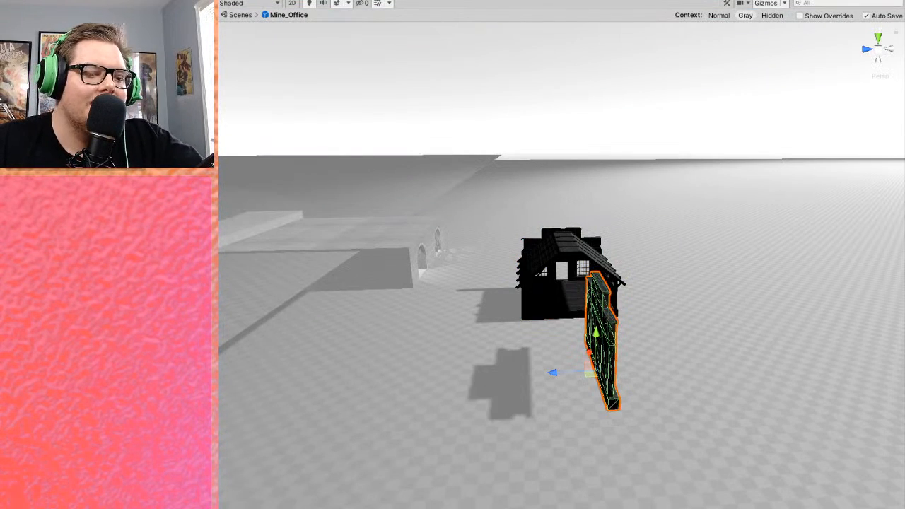
type("90")
scroll(698, 363, "up", 4)
middle_click_drag(698, 363, 661, 366)
right_click_drag(661, 366, 465, 394)
middle_click_drag(618, 376, 570, 360)
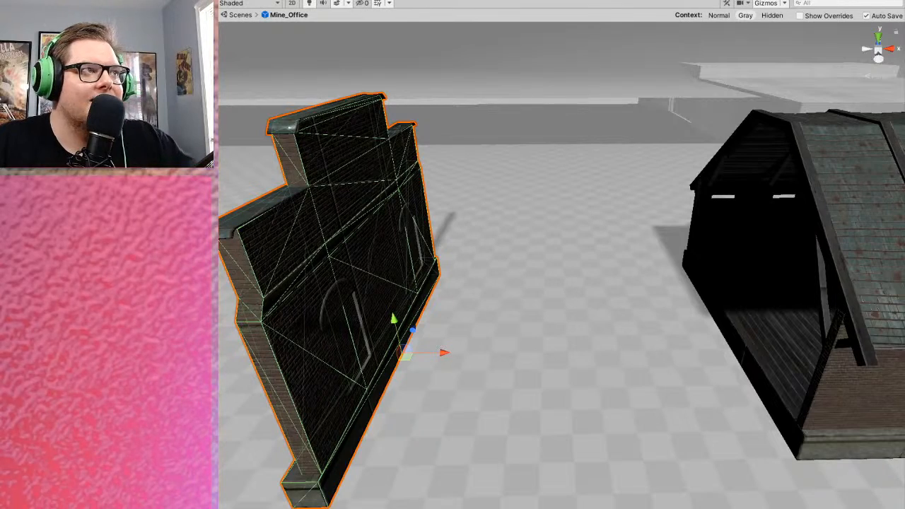
- Reset the back wall's position to 0 and slide it back to close the office's open rear
type("0")
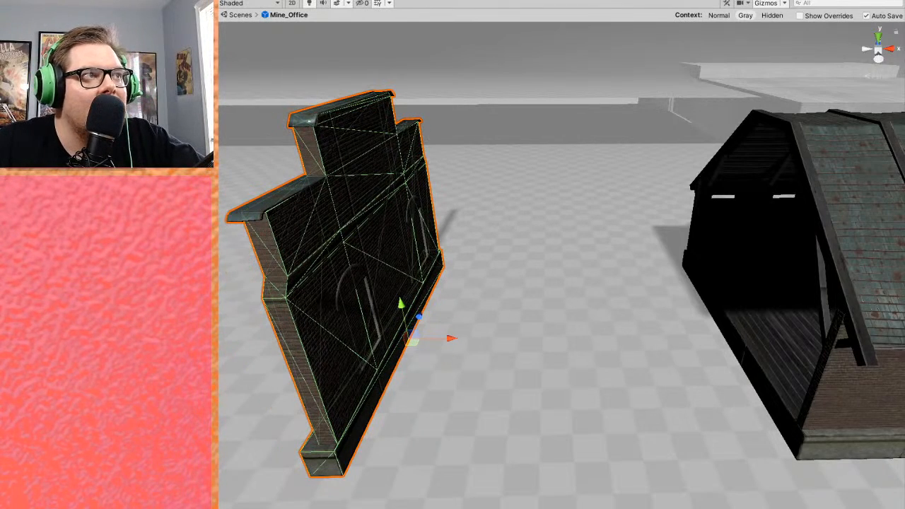
type("0")
right_click_drag(579, 267, 665, 274)
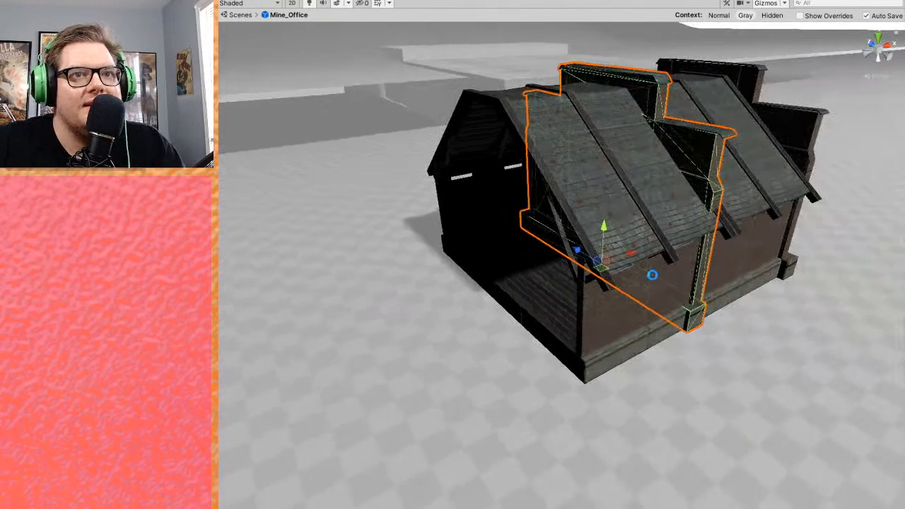
left_click_drag(636, 257, 545, 279)
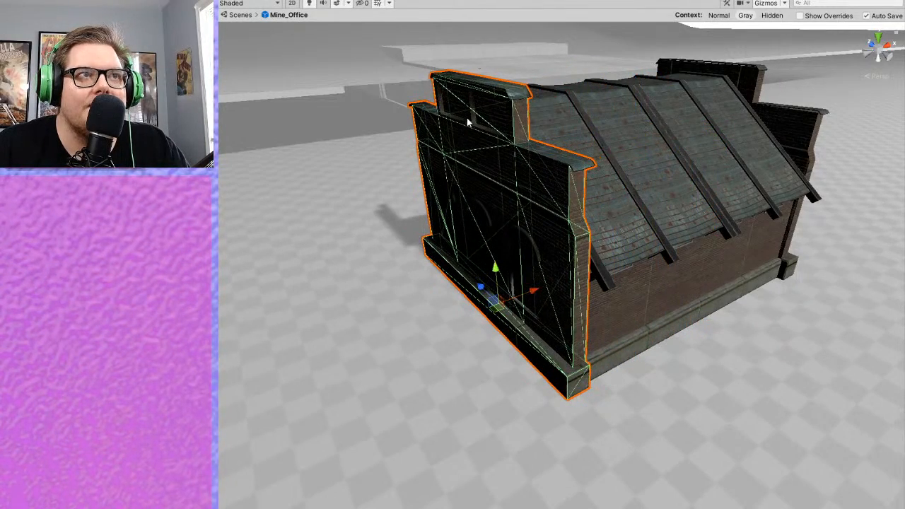
- Deselect the back wall and examine up close how its edges meet the shelter's brick side wall and roof
right_click_drag(467, 114, 453, 105)
left_click(426, 49)
right_click_drag(671, 220, 640, 217)
key("d")
scroll(485, 308, "up", 5)
middle_click_drag(417, 312, 488, 309)
right_click_drag(488, 309, 417, 312)
middle_click_drag(417, 312, 555, 318)
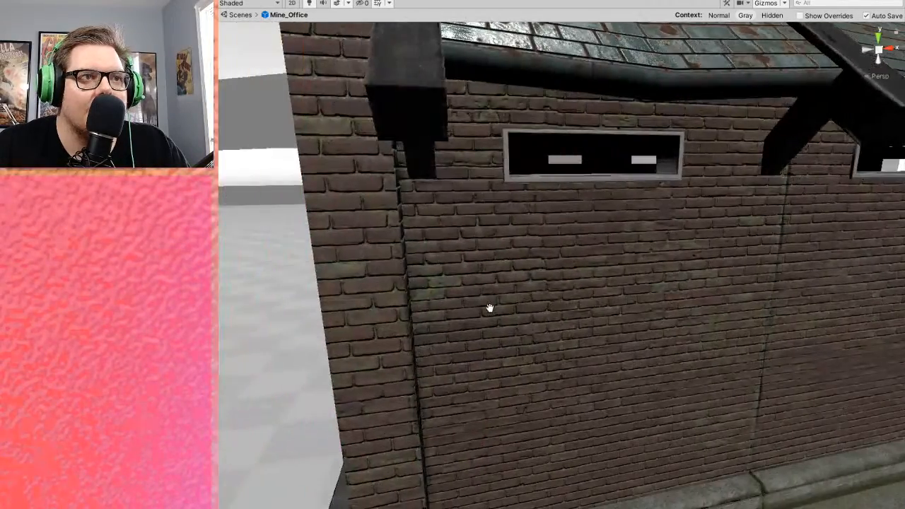
scroll(474, 316, "up", 4)
right_click_drag(555, 317, 524, 316)
scroll(524, 316, "down", 5)
middle_click_drag(524, 316, 556, 316)
scroll(507, 317, "up", 4)
scroll(507, 318, "down", 4)
scroll(491, 318, "up", 4)
right_click_drag(556, 317, 421, 304)
middle_click_drag(421, 304, 408, 302)
- Turn off scene lighting in the view and examine the enclosed office interior, front facade and overall exterior
scroll(410, 304, "down", 5)
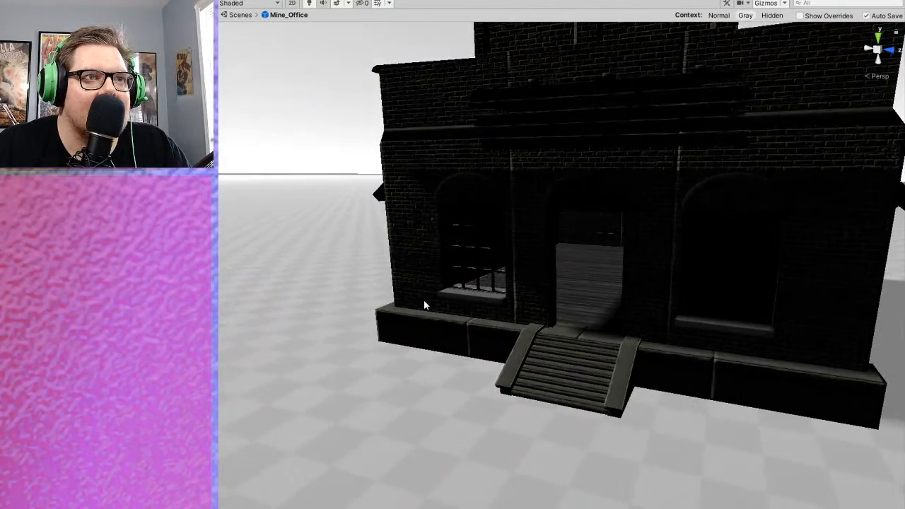
scroll(586, 266, "up", 4)
scroll(586, 267, "up", 2)
scroll(554, 254, "down", 2)
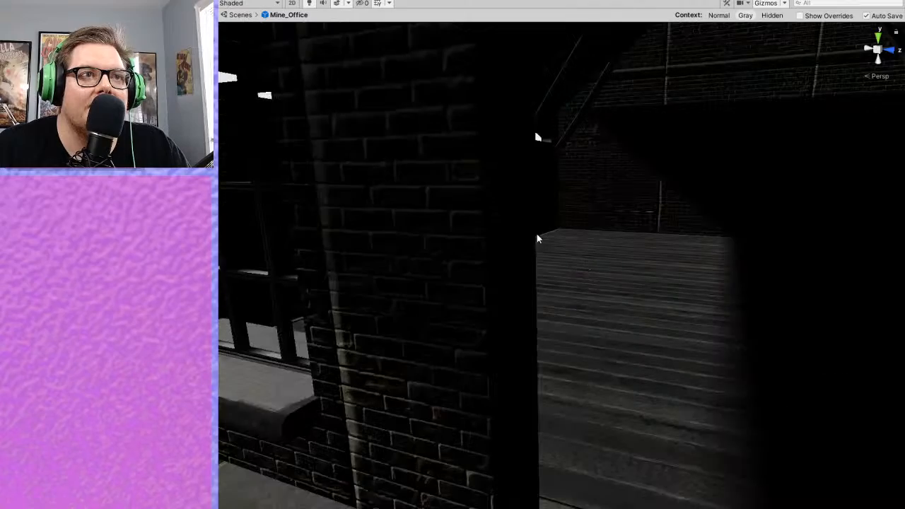
left_click(309, 4)
right_click_drag(502, 180, 584, 198)
scroll(588, 211, "up", 5)
scroll(588, 212, "down", 3)
middle_click_drag(589, 211, 584, 239)
scroll(584, 239, "down", 4)
scroll(583, 240, "up", 5)
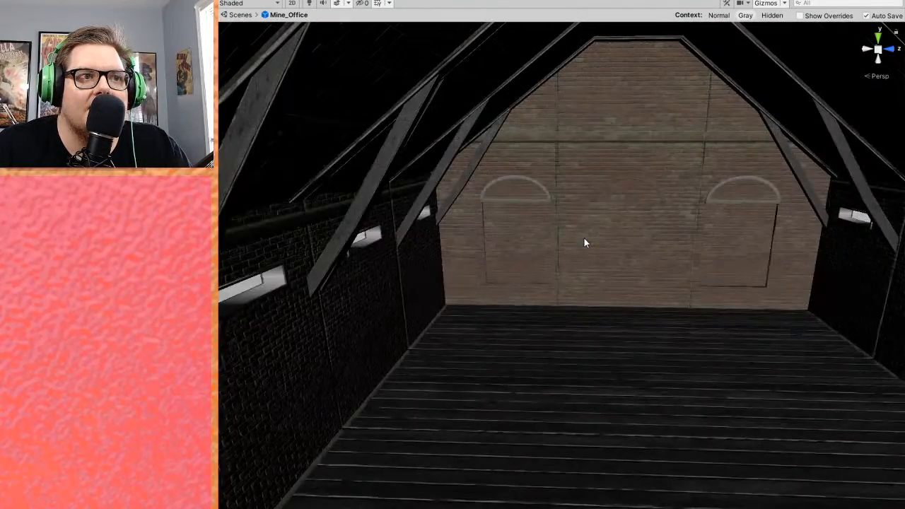
right_click_drag(583, 240, 605, 242)
scroll(605, 238, "down", 5)
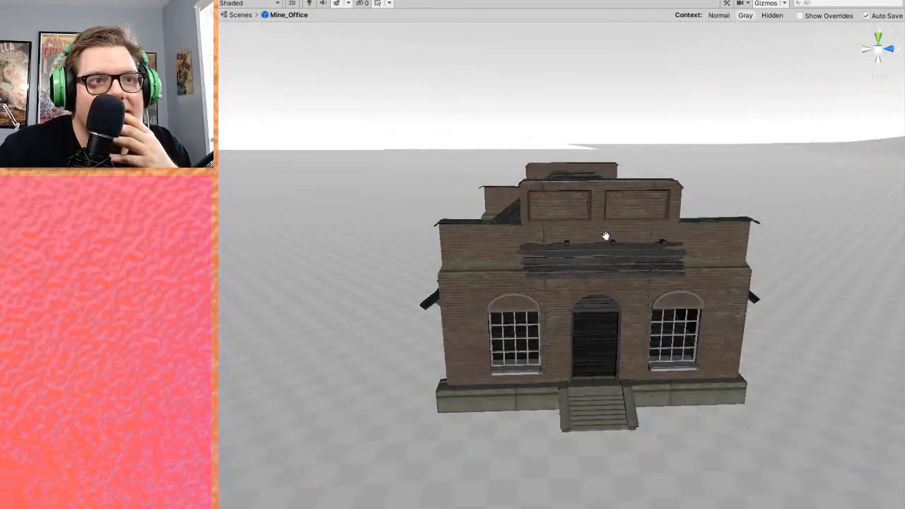
left_click_drag(606, 238, 691, 276, "alt")
scroll(691, 276, "down", 4)
middle_click_drag(636, 275, 653, 276)
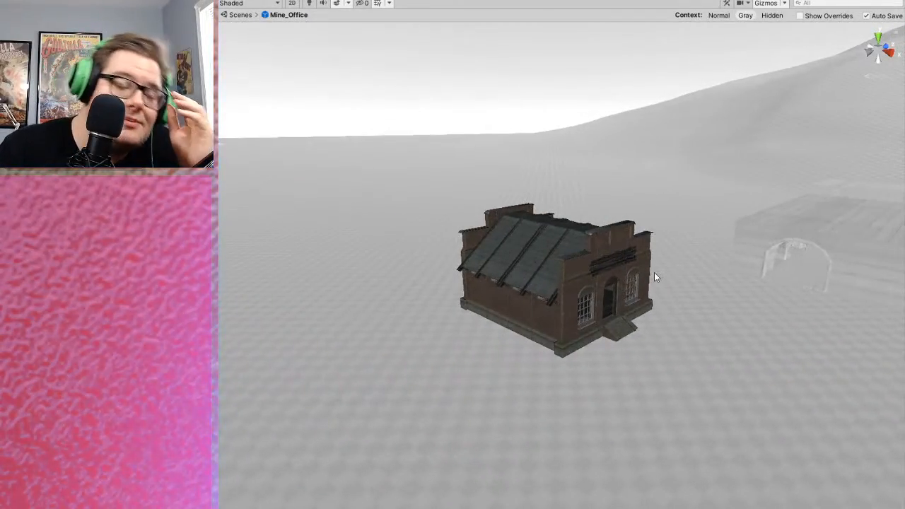
- Examine the office interior, including its back wall, roof beams, side windows and front doorway
scroll(688, 306, "up", 8)
scroll(681, 308, "up", 3)
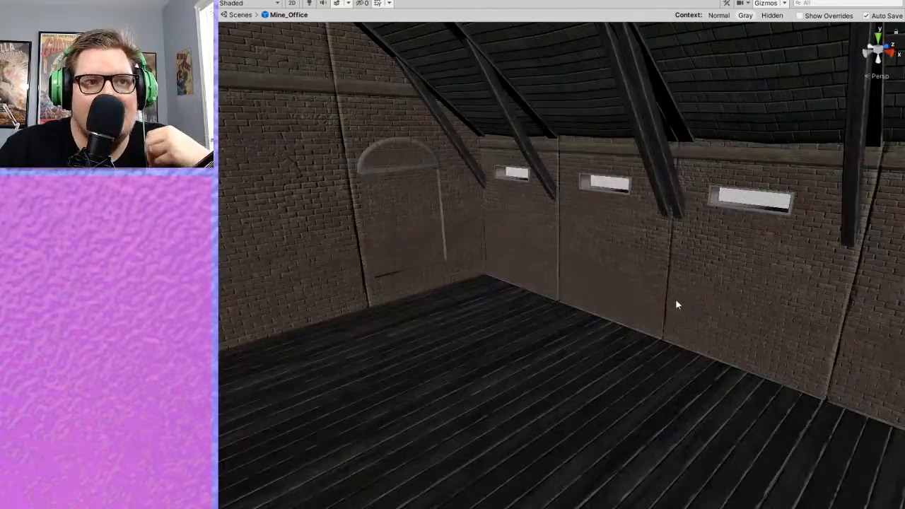
right_click_drag(656, 281, 600, 205)
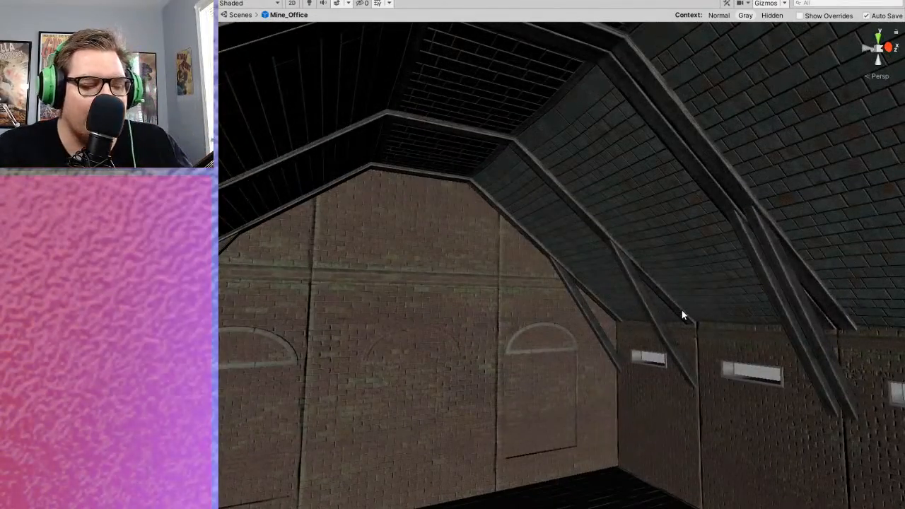
right_click_drag(691, 354, 752, 346)
scroll(644, 392, "down", 5)
scroll(662, 399, "up", 6)
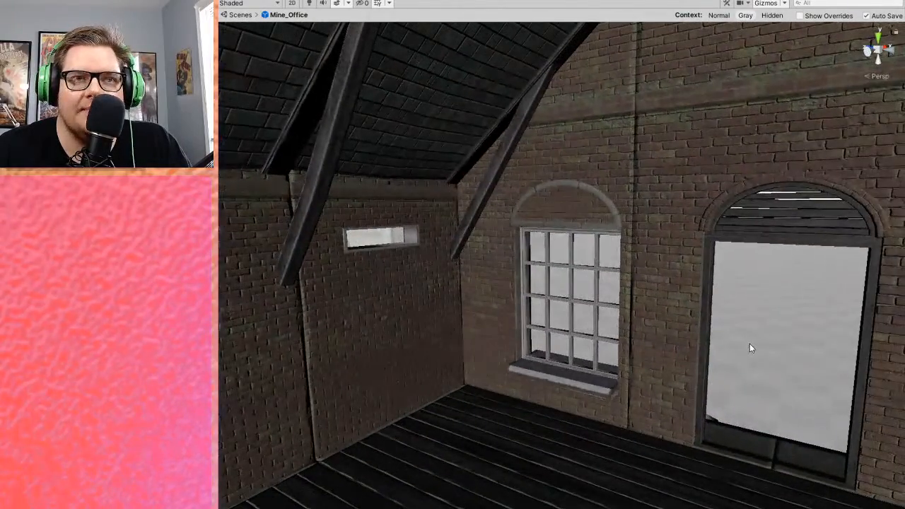
right_click_drag(551, 378, 502, 404)
scroll(563, 377, "down", 5)
scroll(504, 404, "up", 6)
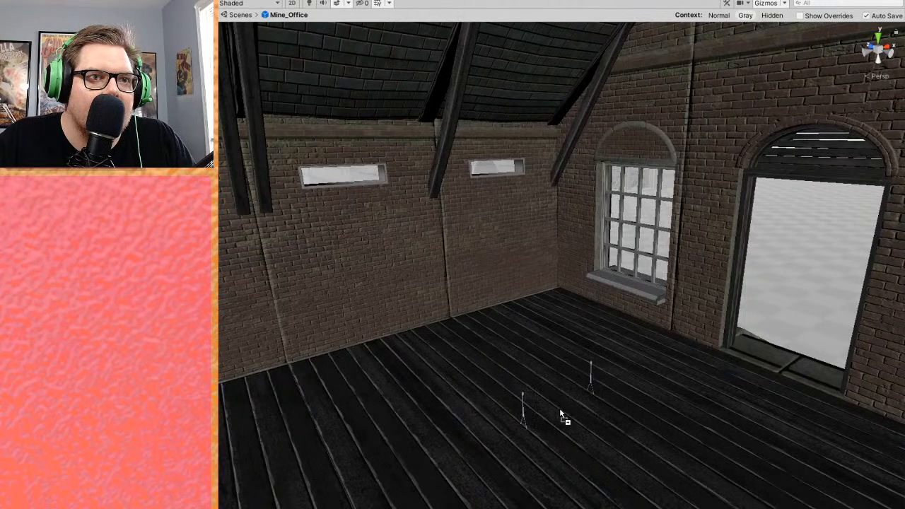
- Add a hanging light fixture to the office interior and raise it from the floor to just below the roof
left_click_drag(559, 374, 498, 192)
right_click_drag(552, 241, 698, 181)
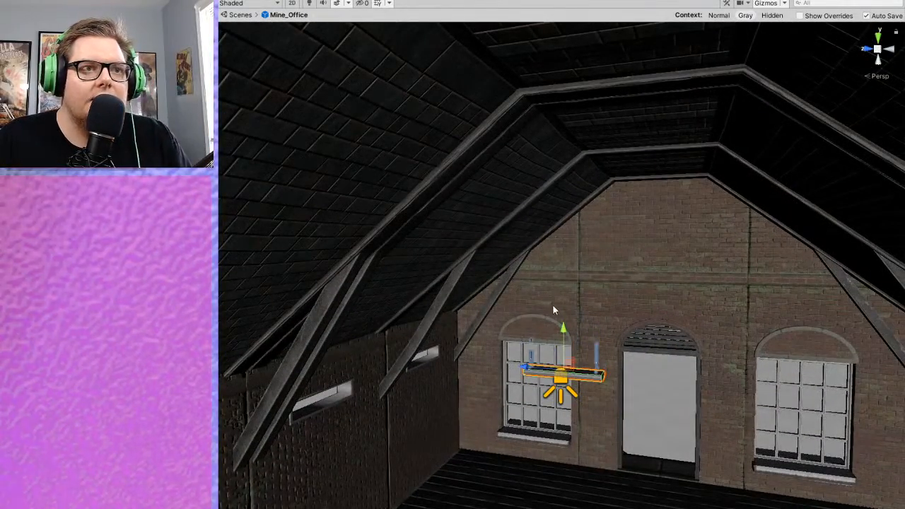
left_click_drag(562, 325, 603, 139)
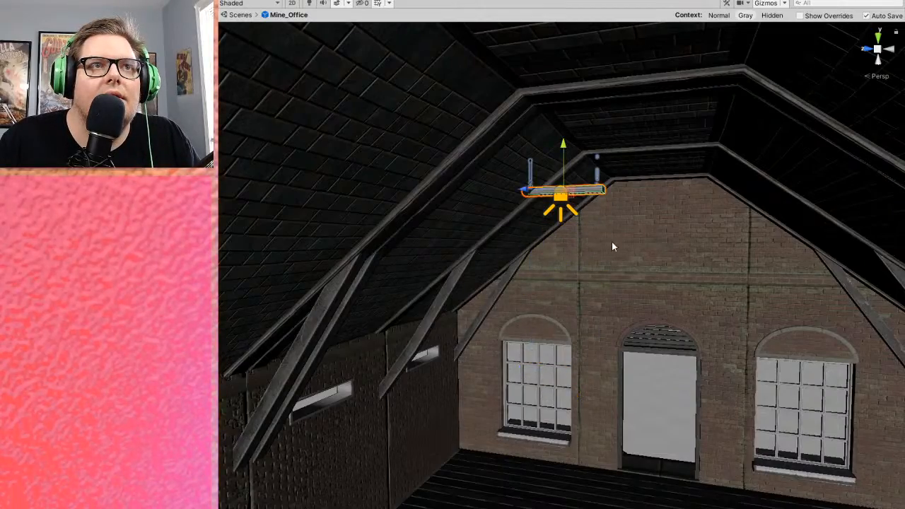
scroll(613, 238, "up", 5)
middle_click_drag(663, 284, 662, 276)
right_click_drag(663, 275, 666, 236)
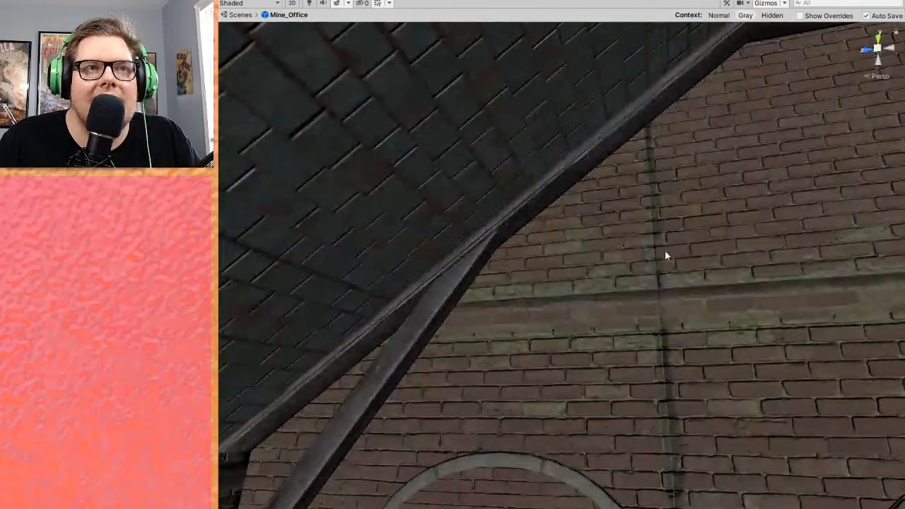
scroll(666, 235, "down", 4)
middle_click_drag(665, 235, 662, 283)
scroll(664, 282, "up", 4)
scroll(663, 282, "down", 3)
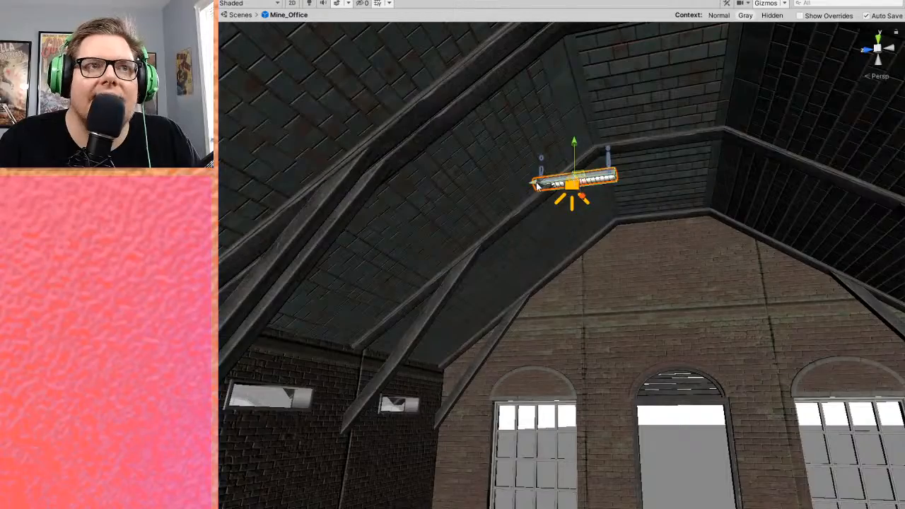
- Slide the hanging light under the centre of the roof beam and raise it so its hangers meet the beam
left_click_drag(610, 180, 619, 181)
middle_click_drag(691, 233, 669, 239)
scroll(681, 239, "up", 4)
scroll(681, 239, "down", 4)
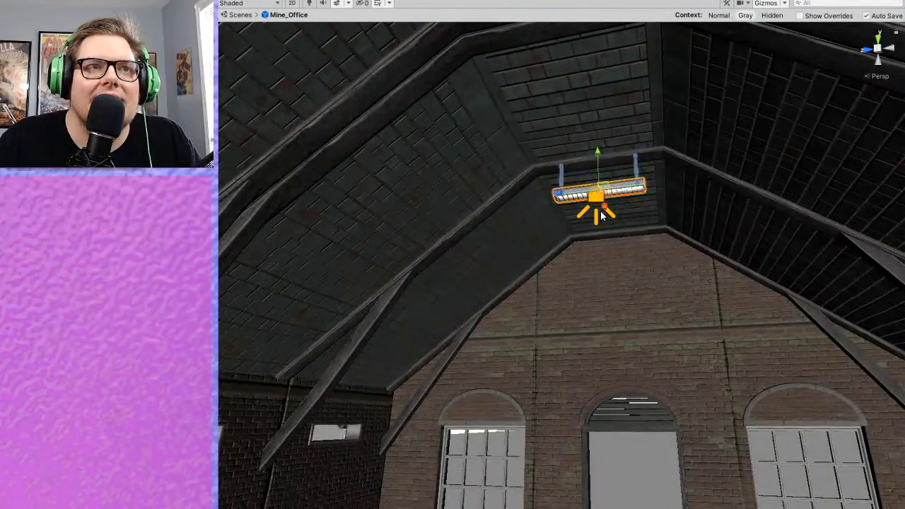
left_click_drag(560, 193, 560, 194)
right_click_drag(599, 202, 627, 254)
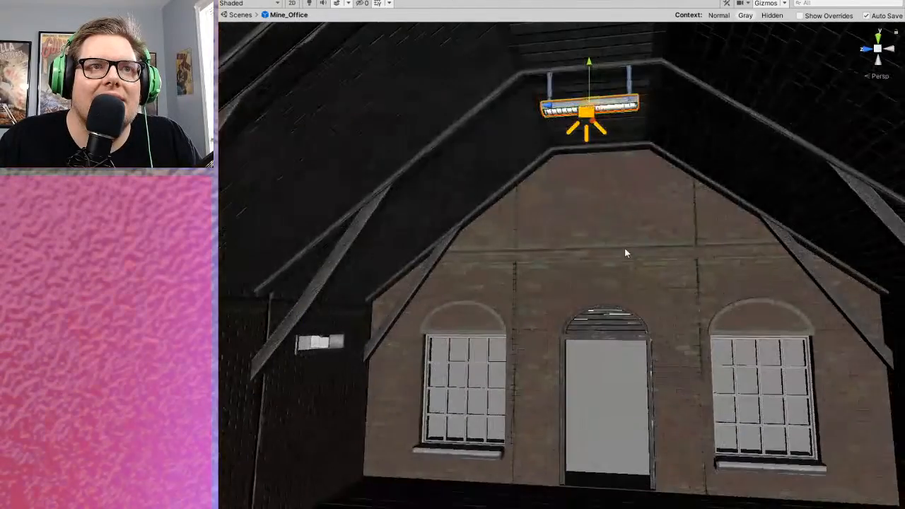
key("f")
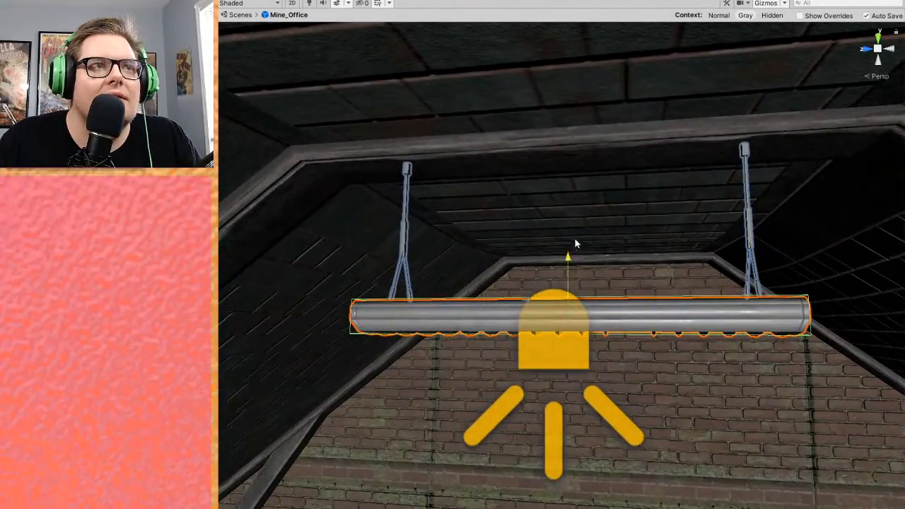
mouse_move(569, 260)
left_mouse_down()
mouse_move(570, 194)
mouse_move(569, 245)
left_mouse_up()
- Duplicate the hanging light and move the copy towards the back wall of the office
right_click_drag(590, 270, 598, 365)
scroll(614, 350, "down", 2)
scroll(616, 352, "up", 2)
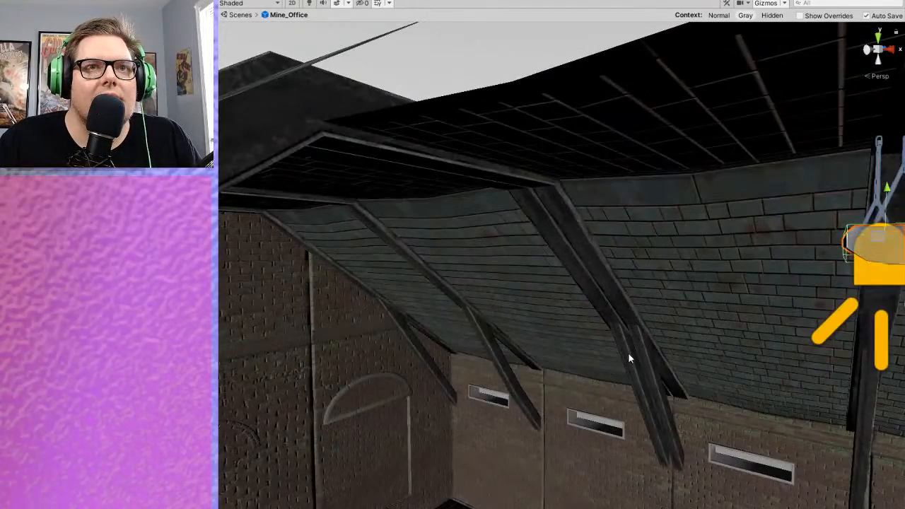
mouse_move(683, 337)
right_mouse_down()
mouse_move(720, 339)
mouse_move(696, 338)
right_mouse_up()
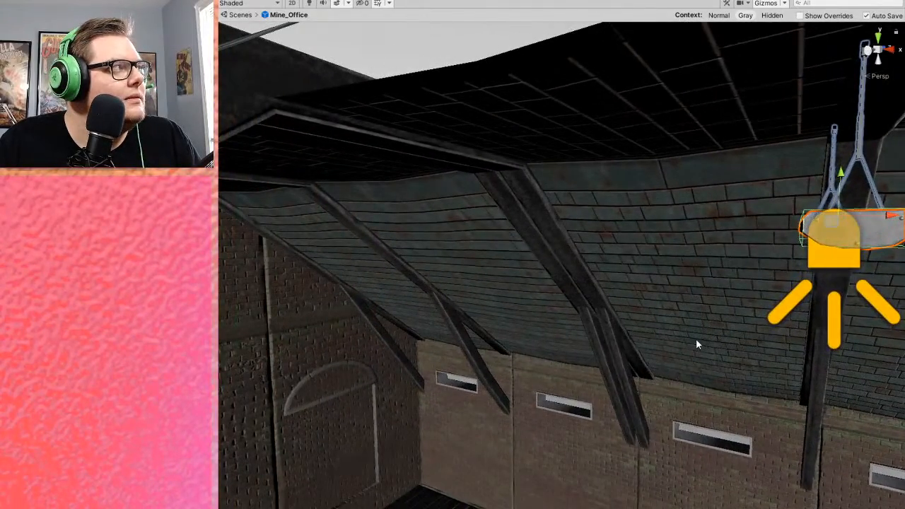
key("ctrl+d")
left_click_drag(895, 217, 333, 253)
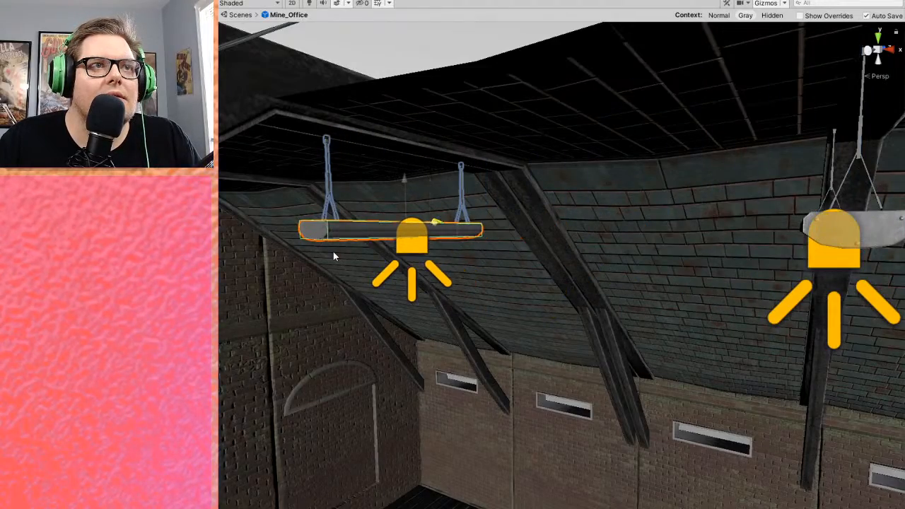
- Line up the duplicated light with the roof beam above so its hangers attach to it
middle_click_drag(466, 263, 683, 269)
scroll(684, 270, "up", 5)
right_click_drag(685, 304, 754, 262)
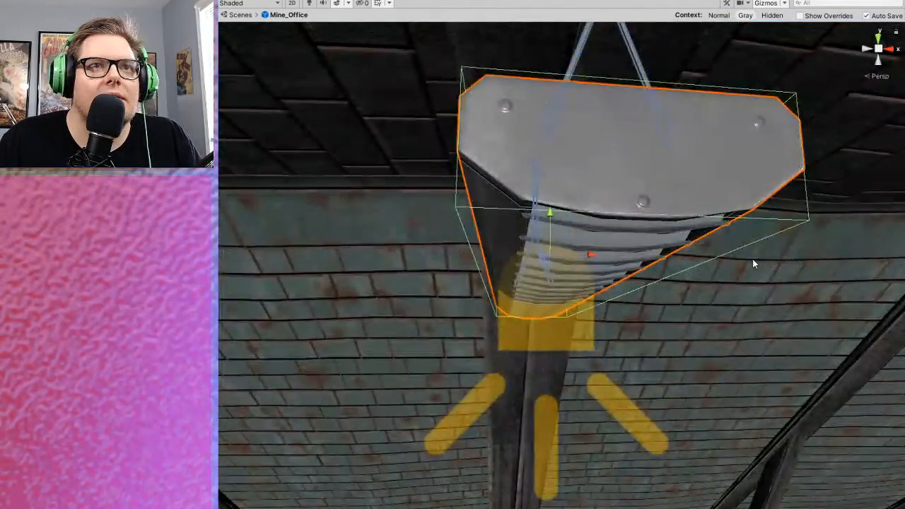
scroll(742, 274, "down", 4)
middle_click_drag(740, 276, 741, 320)
right_click_drag(741, 319, 690, 332)
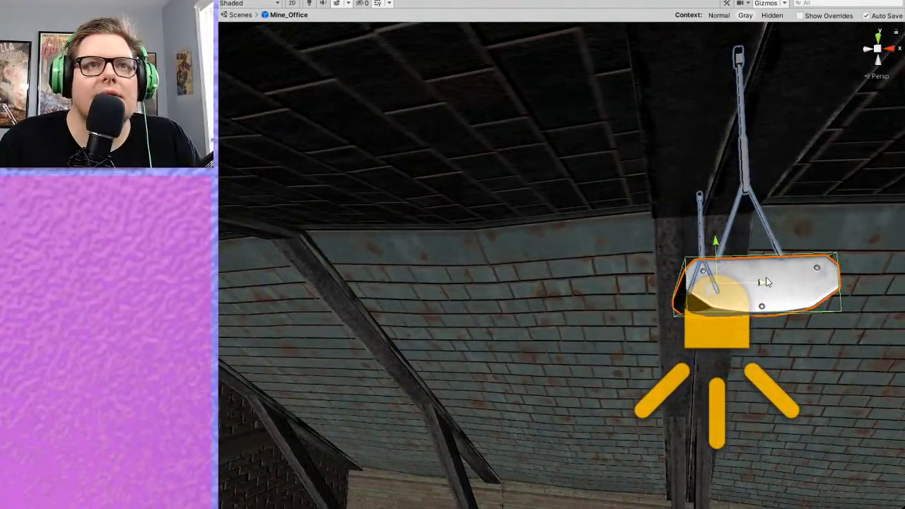
right_click_drag(767, 281, 561, 375)
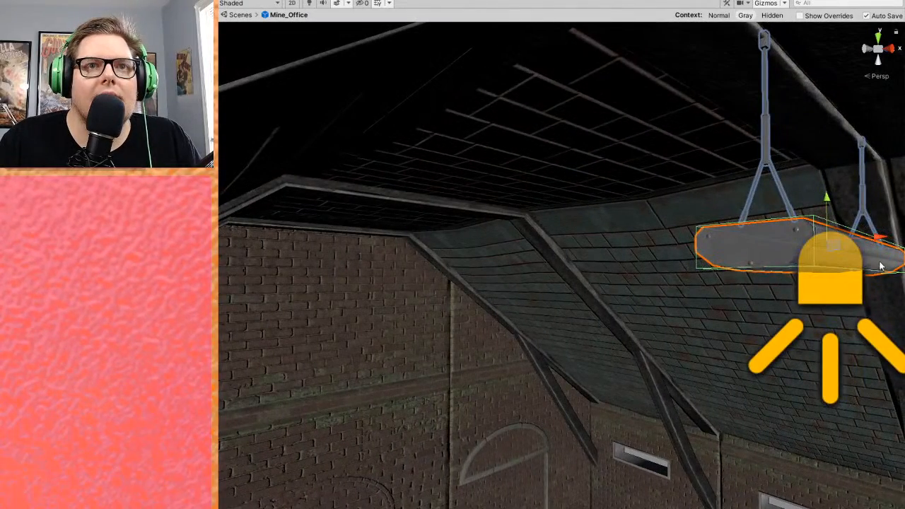
- Duplicate the light once more, align the copy with the roof beam nearest the back wall, and deselect it
key("ctrl+d")
left_click_drag(836, 239, 333, 297)
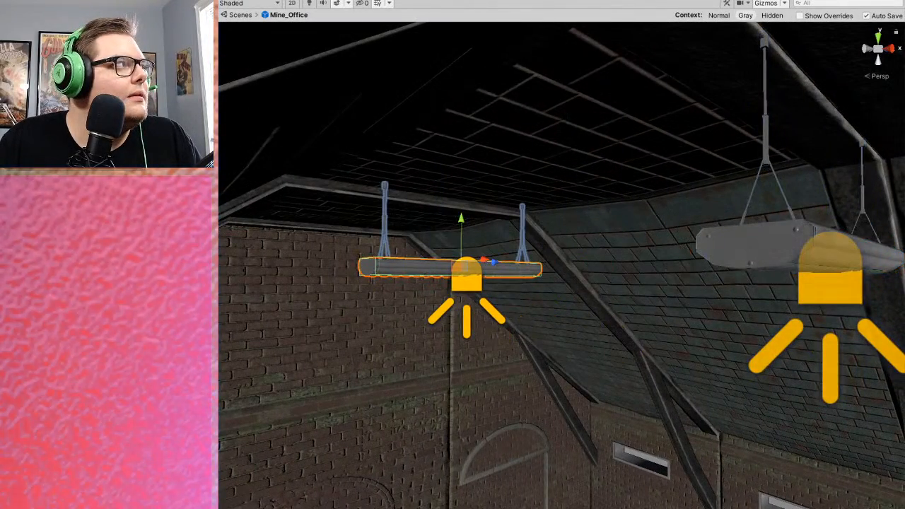
key("f")
right_click_drag(599, 357, 762, 290)
left_click_drag(762, 290, 619, 295)
left_click(471, 272)
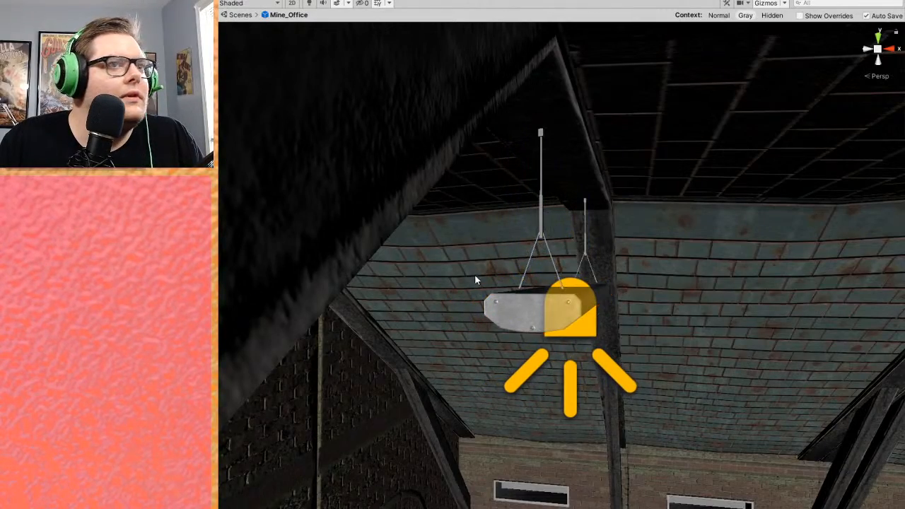
right_click_drag(472, 273, 569, 311)
middle_click_drag(601, 317, 700, 213)
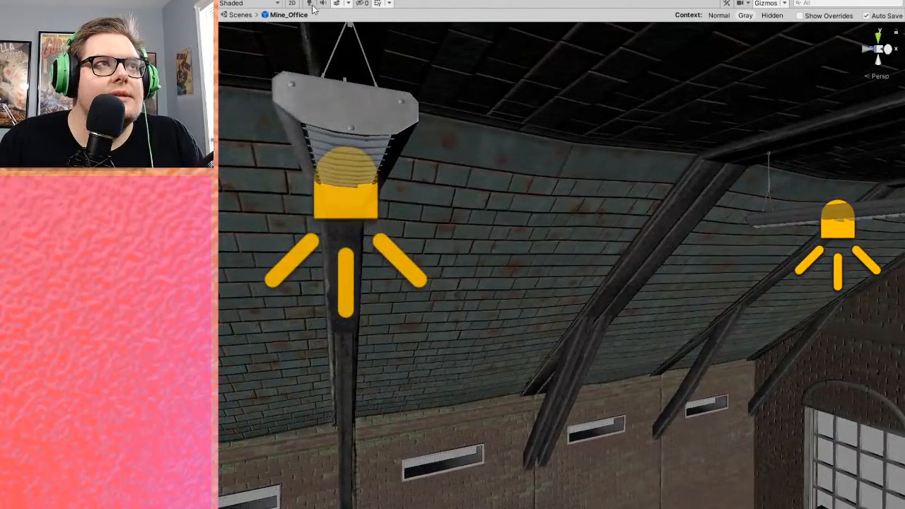
- Turn scene lighting back on in the view and examine how the lights illuminate the office's interior, windows and entrance
left_click(310, 4)
middle_click_drag(681, 290, 694, 186)
scroll(679, 226, "down", 4)
right_click_drag(601, 353, 701, 471)
scroll(657, 419, "down", 6)
right_click_drag(758, 329, 450, 291)
middle_click_drag(687, 342, 467, 353)
middle_click_drag(771, 403, 453, 340)
scroll(453, 340, "down", 3)
middle_click_drag(678, 378, 485, 319)
right_click_drag(622, 340, 476, 386)
scroll(566, 435, "up", 2)
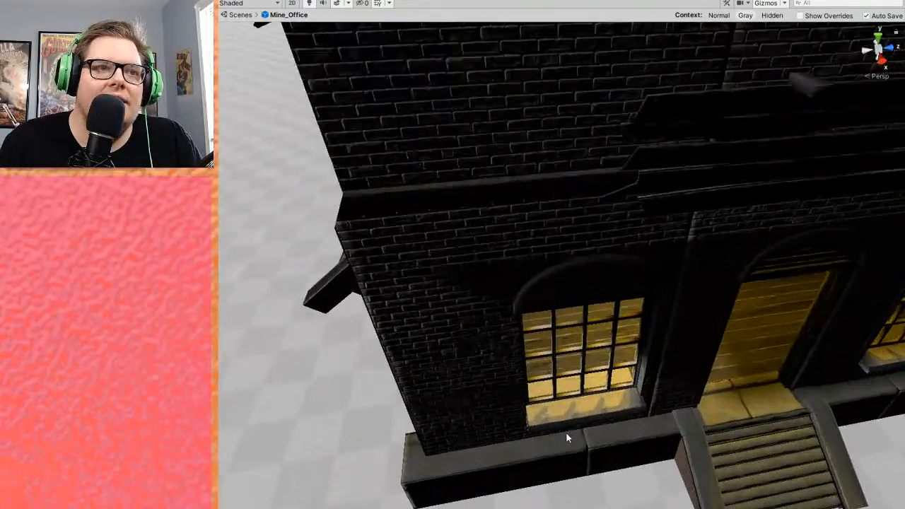
scroll(566, 433, "up", 1)
middle_click_drag(567, 435, 485, 333)
scroll(581, 373, "up", 4)
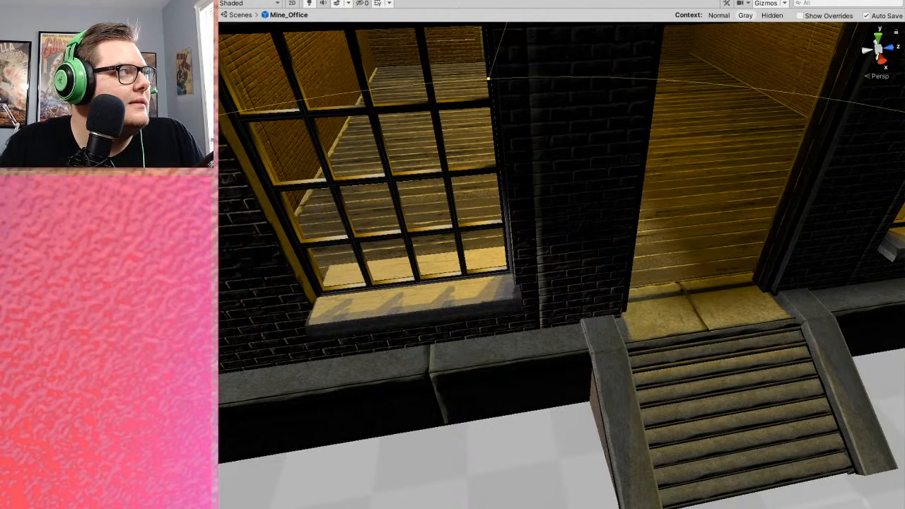
- Examine the lit office from its side and the corridor entrances opposite, and return to the office interior
right_click_drag(564, 311, 718, 299)
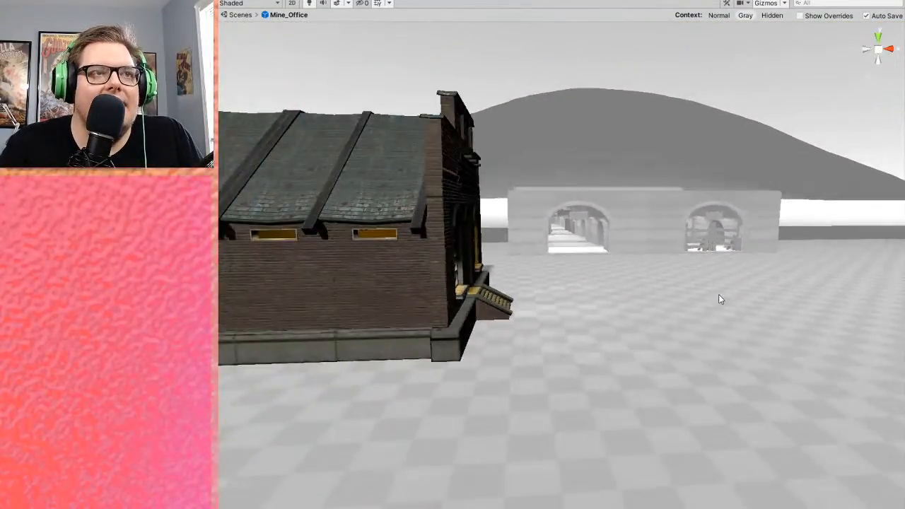
middle_click_drag(720, 299, 528, 323)
right_click_drag(527, 323, 432, 304)
middle_click_drag(431, 303, 578, 285)
right_click_drag(579, 285, 332, 244)
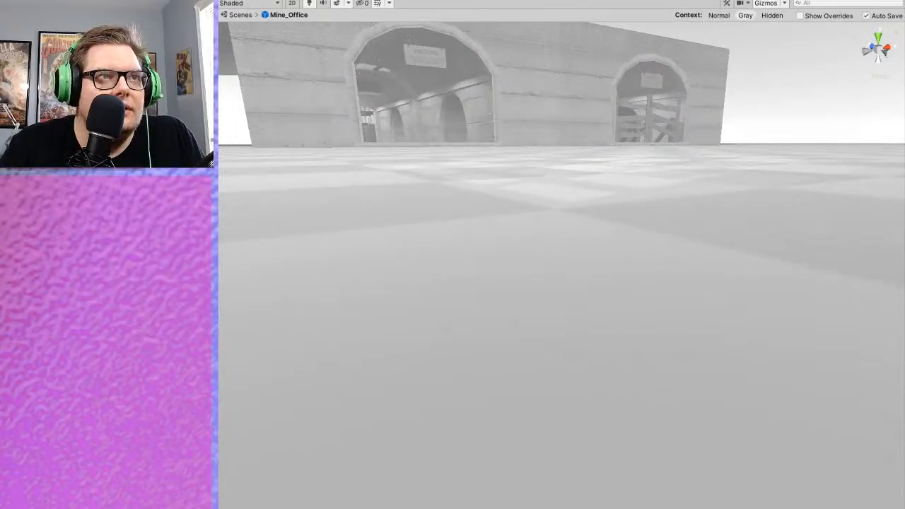
middle_click_drag(408, 209, 432, 254)
right_click_drag(432, 254, 857, 200)
middle_click_drag(858, 200, 316, 224)
scroll(317, 224, "down", 8)
right_click_drag(559, 247, 647, 338)
scroll(439, 309, "down", 3)
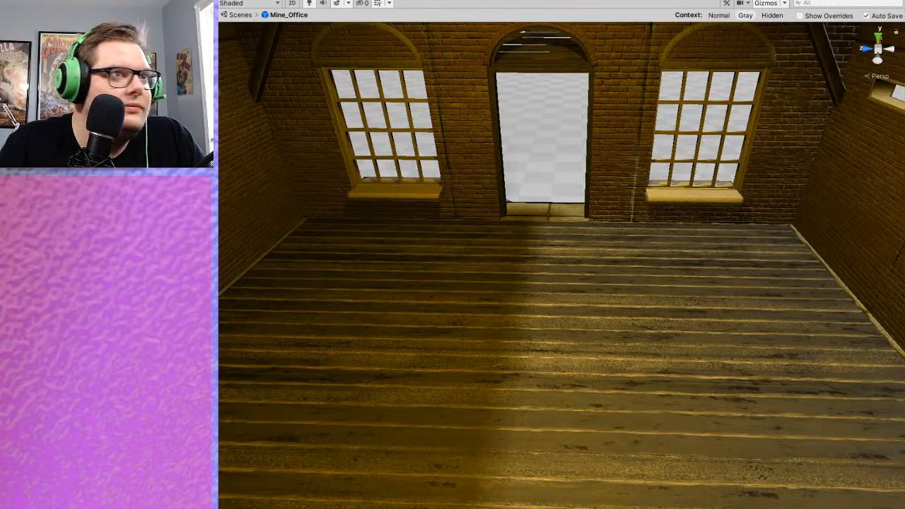
- Try a doorway wall section as an interior partition, rotated 90 degrees and slid sideways across the office floor
left_click_drag(488, 507, 534, 370)
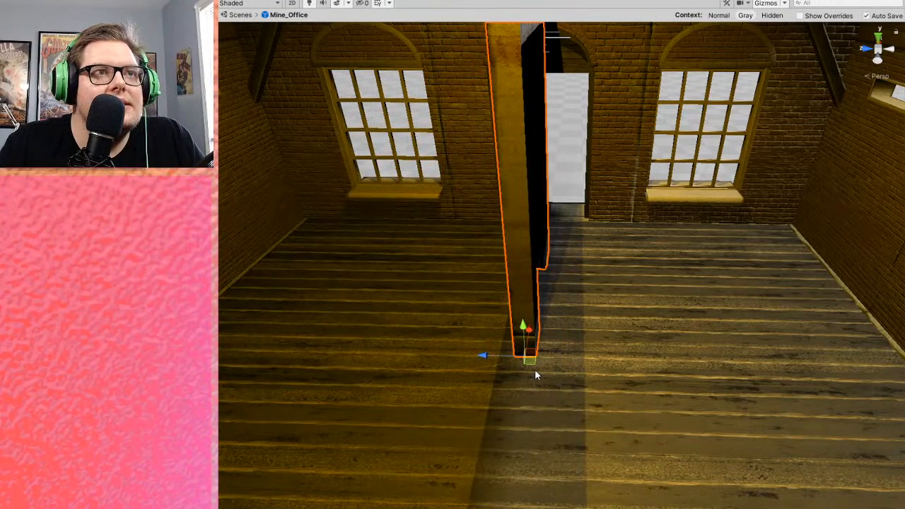
type("90")
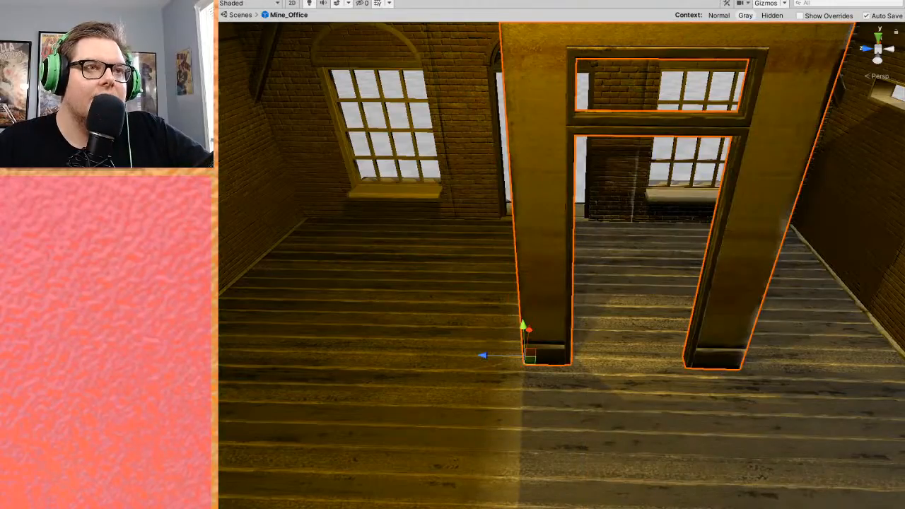
scroll(719, 300, "down", 3)
right_click_drag(702, 343, 696, 295)
middle_click_drag(652, 319, 684, 299)
scroll(684, 300, "down", 2)
left_click_drag(546, 432, 463, 430)
- Check the doorway wall's fit from inside and outside the office, and delete it from the prefab
middle_click_drag(649, 431, 643, 382)
right_click_drag(643, 383, 497, 346)
middle_click_drag(636, 346, 560, 351)
scroll(559, 351, "up", 1)
scroll(608, 363, "up", 4)
middle_click_drag(615, 367, 575, 367)
right_click_drag(575, 367, 393, 344)
scroll(605, 391, "up", 3)
middle_click_drag(577, 386, 629, 390)
scroll(634, 378, "up", 3)
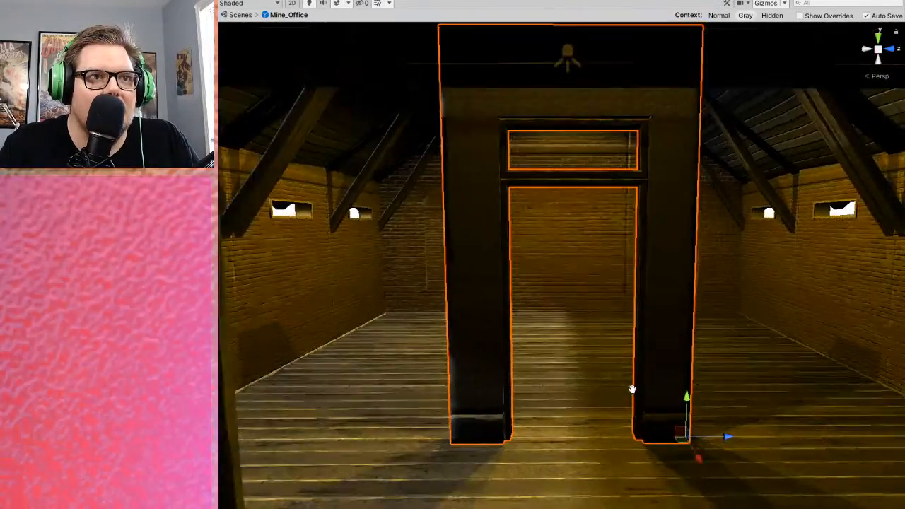
right_click_drag(566, 378, 610, 385)
scroll(478, 382, "down", 10)
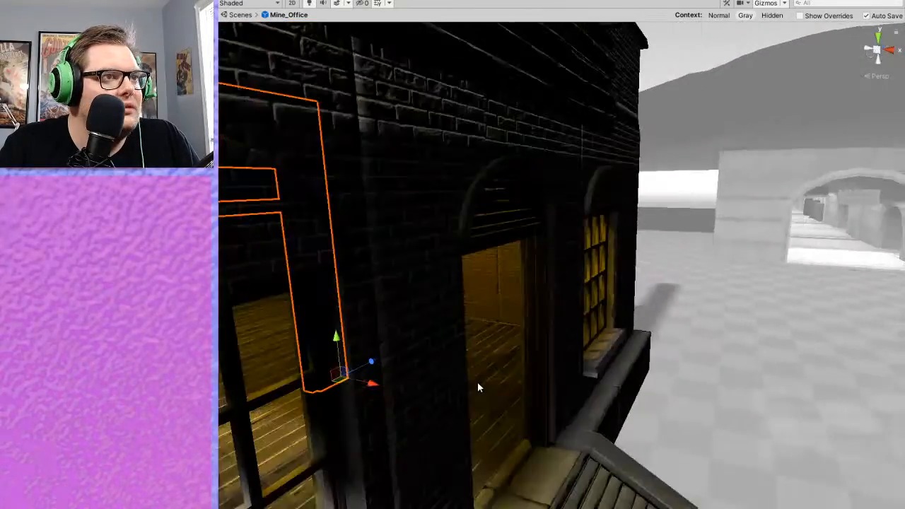
scroll(579, 398, "down", 1)
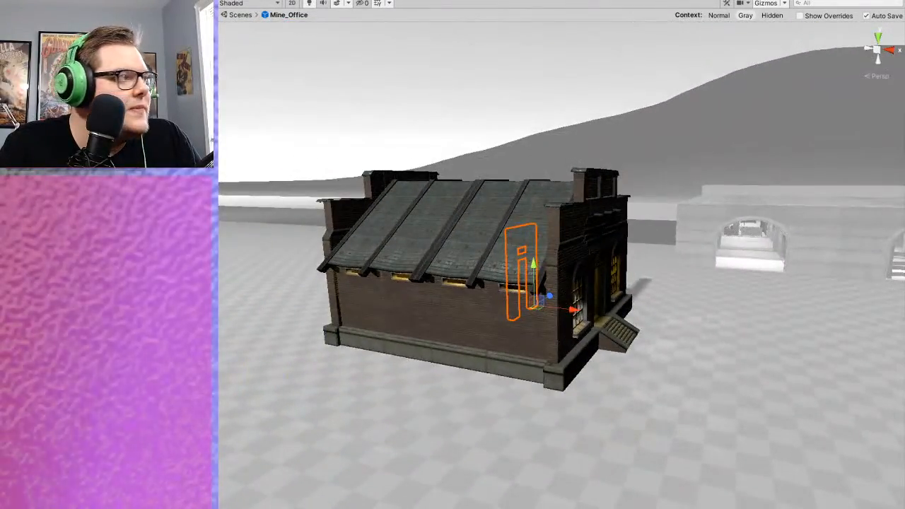
key("Delete")
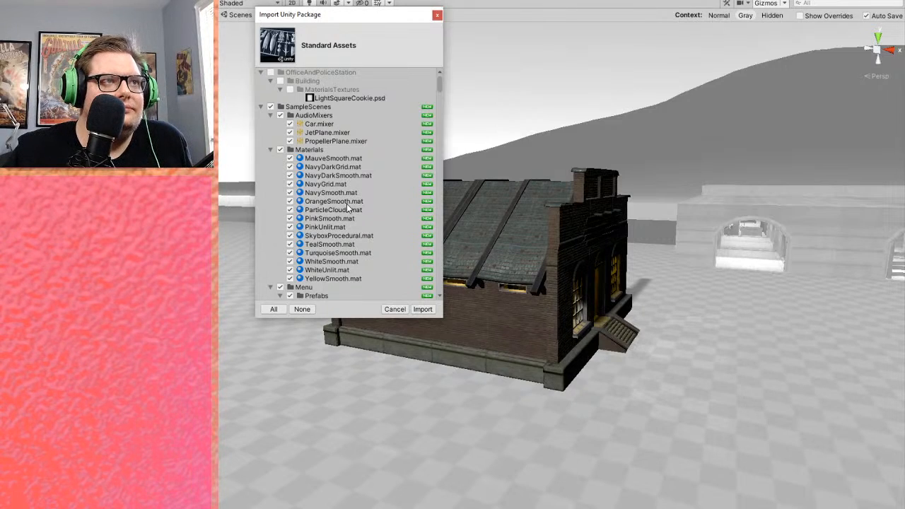
- Import the ticked items of the Standard Assets package into the project
left_click(430, 310)
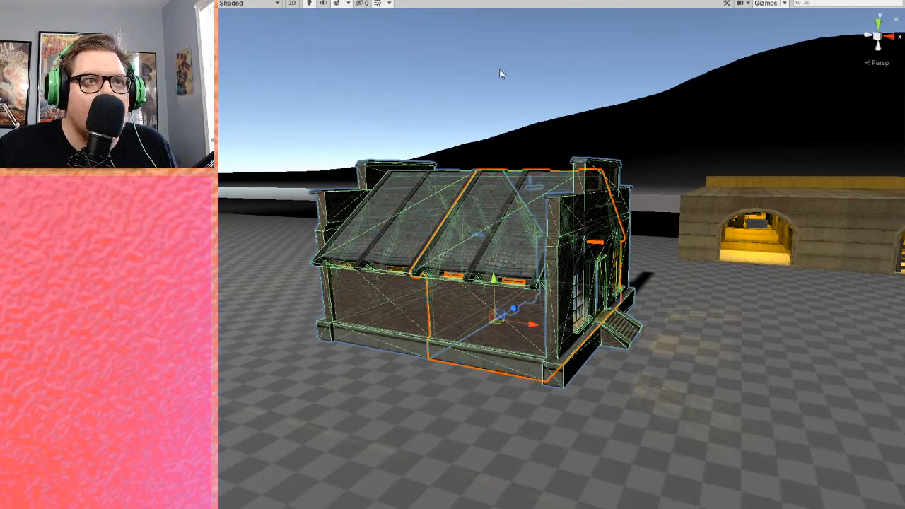
- Deselect the office and place a player controller with a camera on the ground between the office and corridor entrances
left_click(499, 70)
middle_click_drag(678, 321, 619, 345)
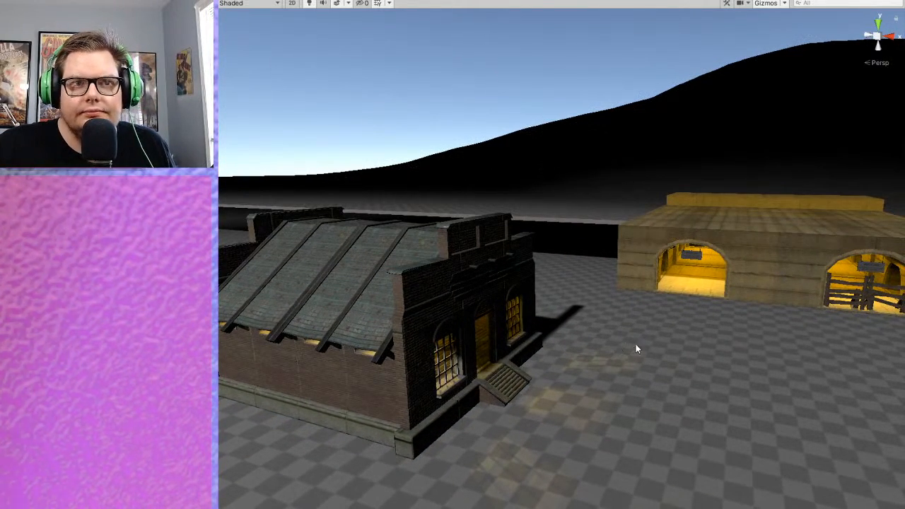
scroll(620, 354, "down", 2)
middle_click_drag(610, 393, 541, 389)
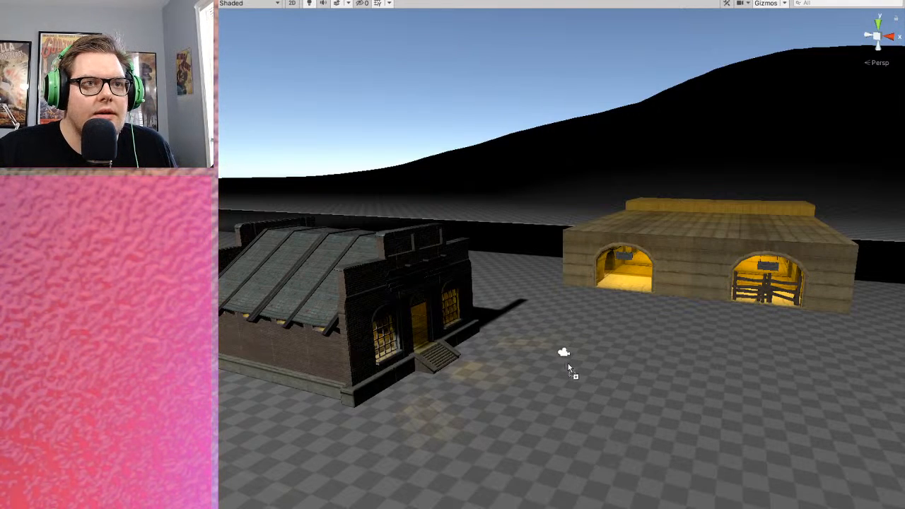
left_click_drag(566, 363, 569, 364)
scroll(583, 372, "up", 6)
middle_click_drag(584, 370, 584, 339)
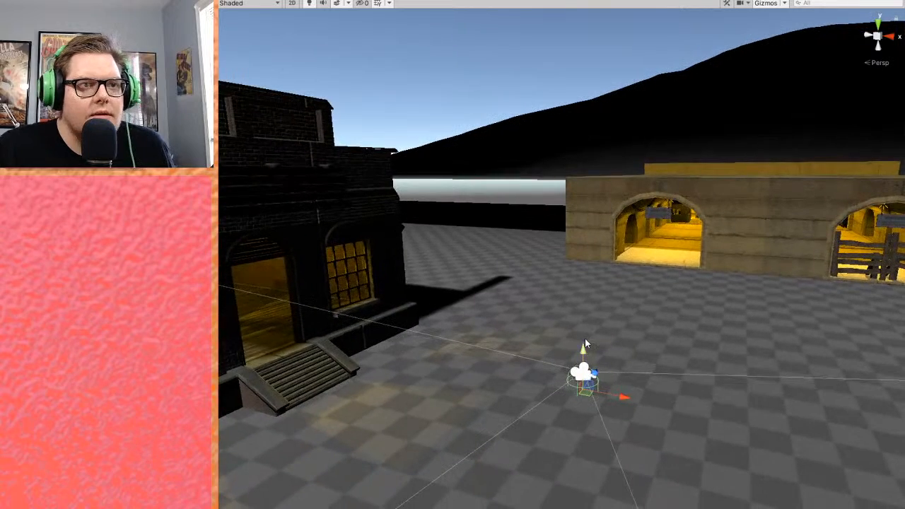
- Raise the player controller until its capsule stands on the ground, and return to Unity from Visual Studio
scroll(585, 344, "up", 2)
left_click_drag(591, 381, 586, 345)
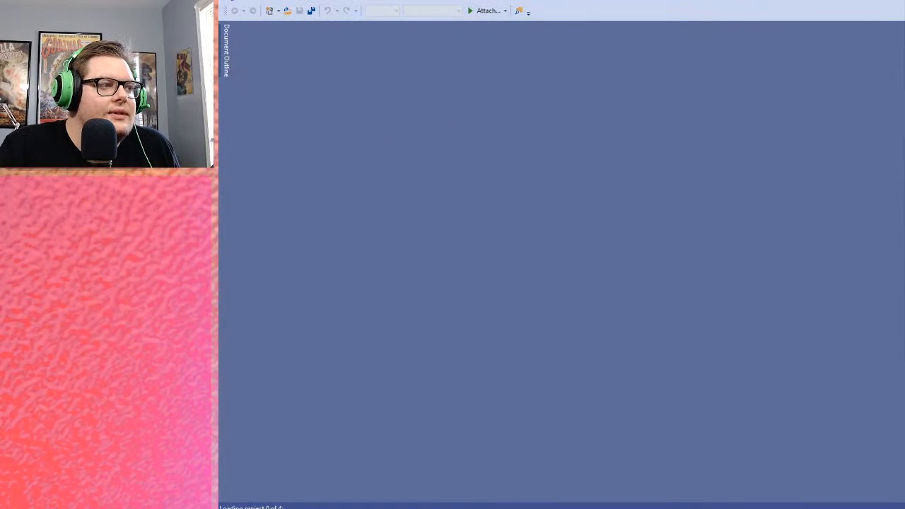
key("alt+Tab")
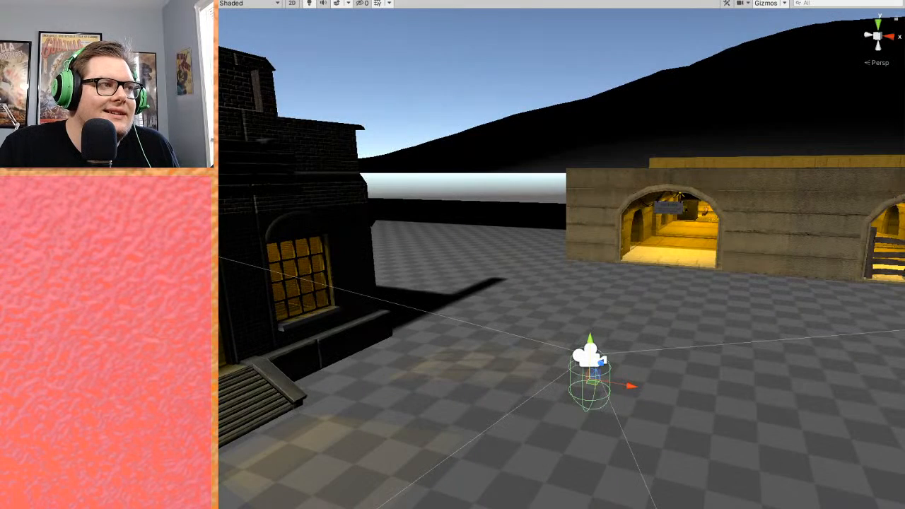
- Examine the office front and the freestanding doorway wall section inside it from several angles
right_click_drag(682, 345, 572, 353)
middle_click_drag(571, 354, 647, 284)
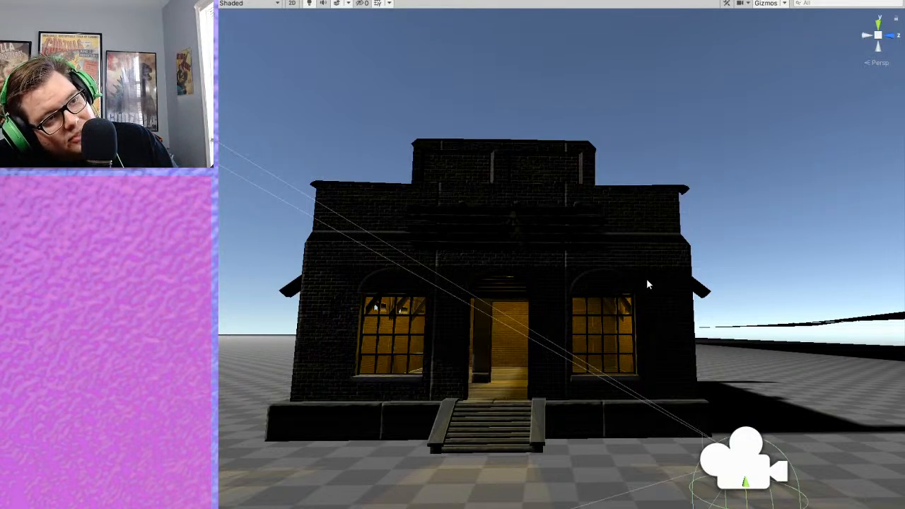
scroll(539, 365, "up", 4)
middle_click_drag(539, 365, 590, 353)
scroll(538, 359, "up", 4)
scroll(558, 364, "up", 5)
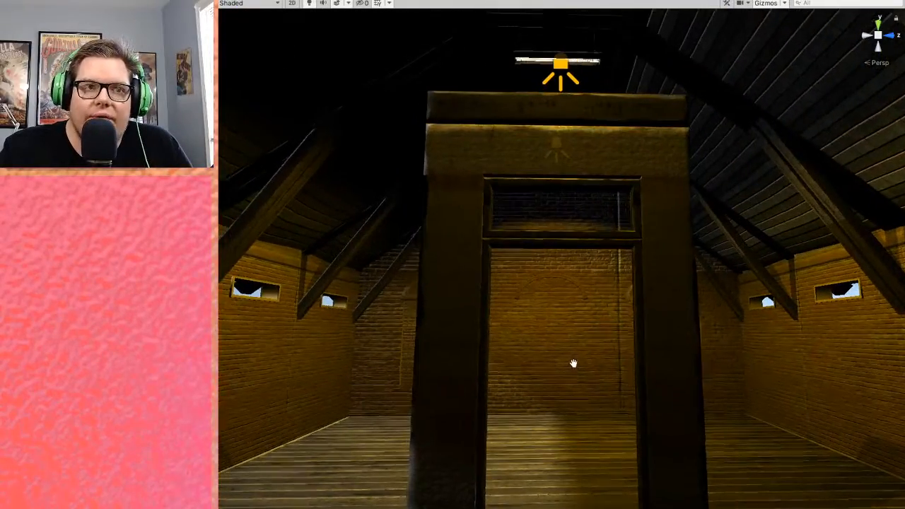
right_click_drag(562, 345, 638, 354)
middle_click_drag(639, 353, 668, 353)
middle_click_drag(587, 350, 622, 350)
right_click_drag(456, 334, 530, 335)
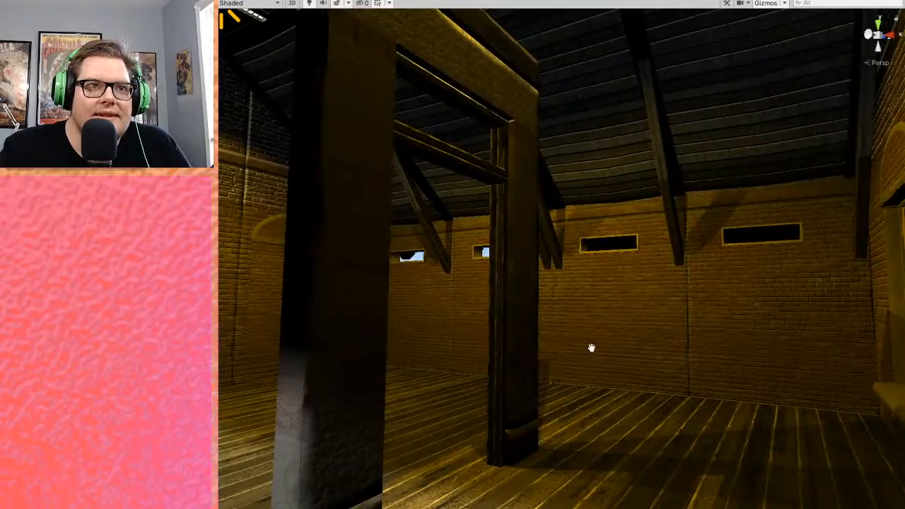
middle_click_drag(589, 347, 631, 364)
- Open the Mine_Office prefab in context and delete the freestanding doorway wall section from it
left_click(534, 316)
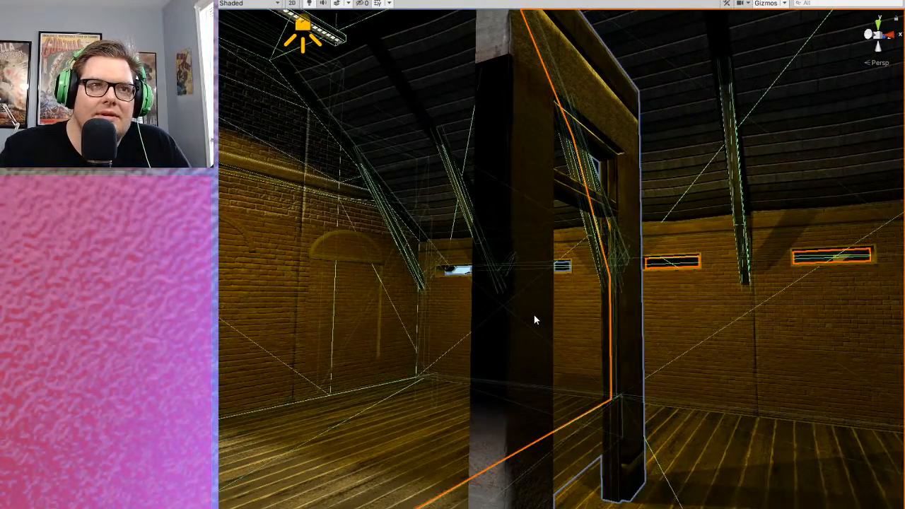
key("f")
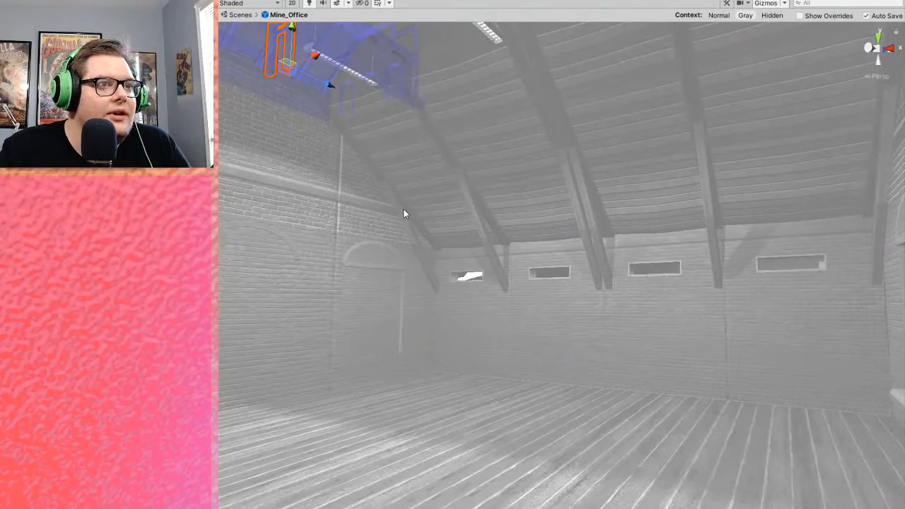
middle_click_drag(402, 210, 672, 428)
scroll(592, 309, "down", 3)
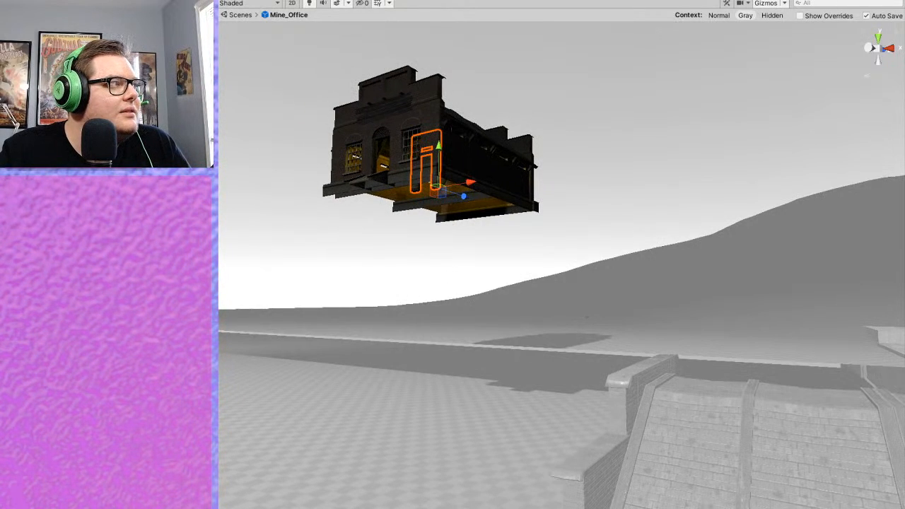
key("Delete")
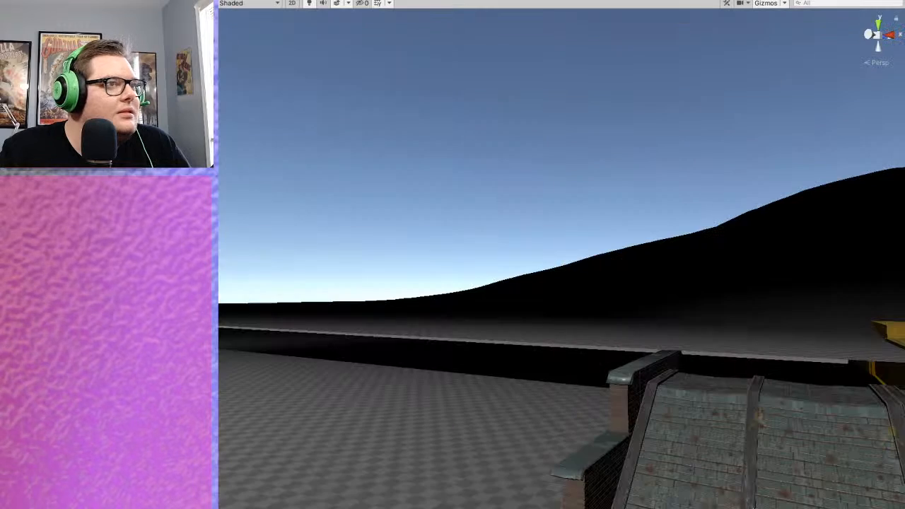
- Reopen the Mine_Office prefab in context and inspect the office interior, including its small windows, roof beams and back wall
scroll(552, 220, "down", 3)
middle_click_drag(552, 220, 278, 157)
scroll(464, 186, "down", 3)
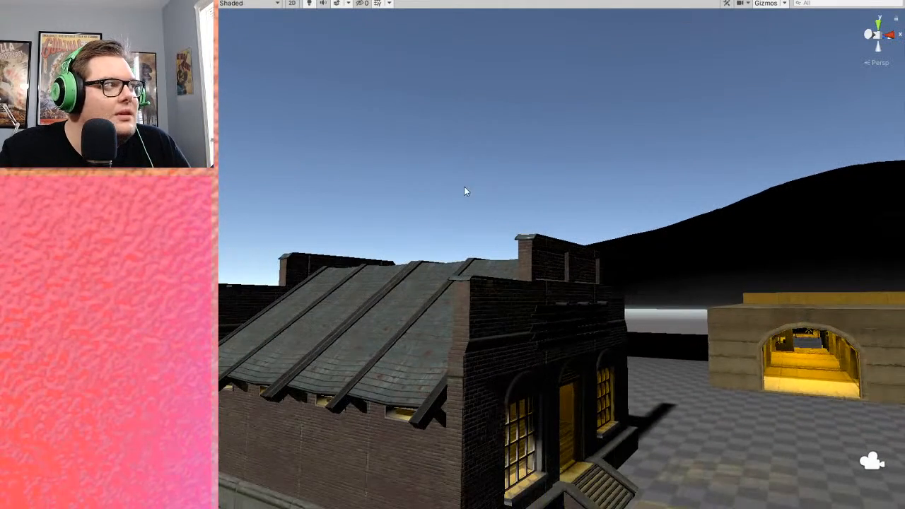
left_click(492, 319)
left_click(492, 318)
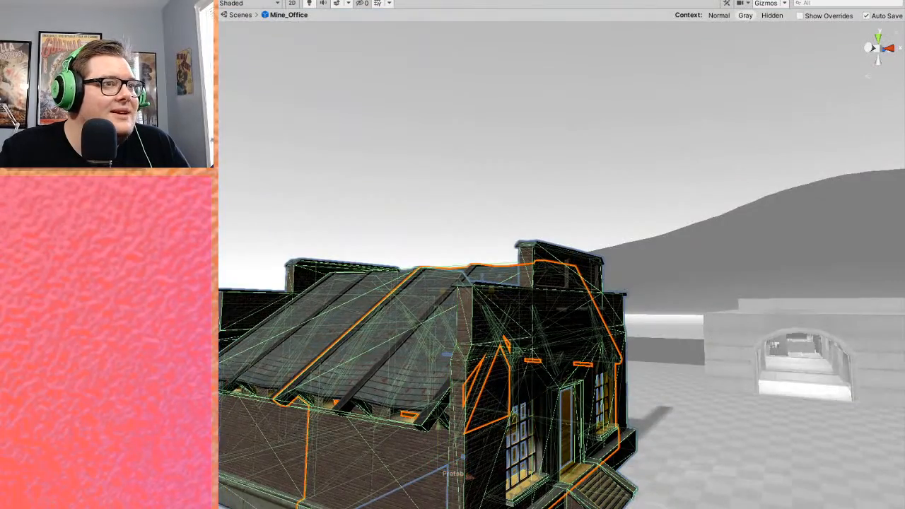
middle_click_drag(575, 222, 679, 234)
right_click_drag(678, 234, 290, 279)
middle_click_drag(559, 291, 855, 179)
scroll(669, 273, "down", 5)
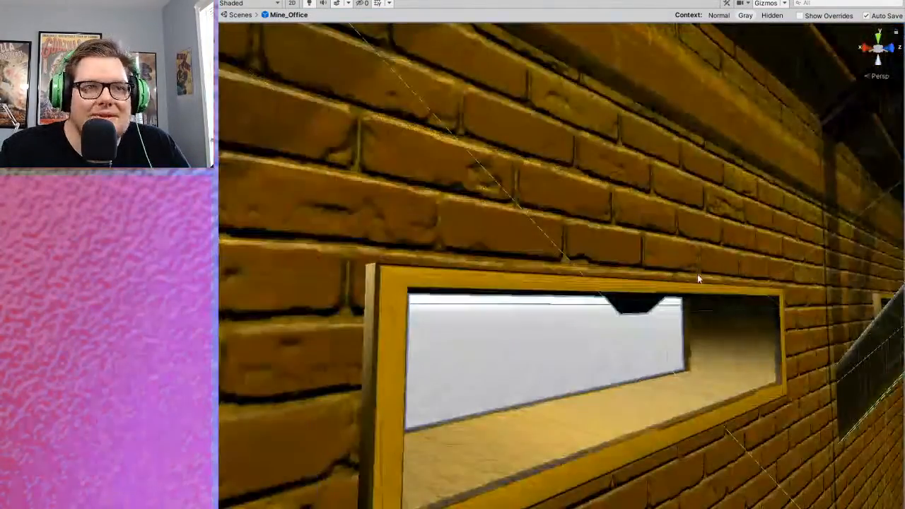
scroll(771, 303, "down", 5)
scroll(771, 303, "up", 4)
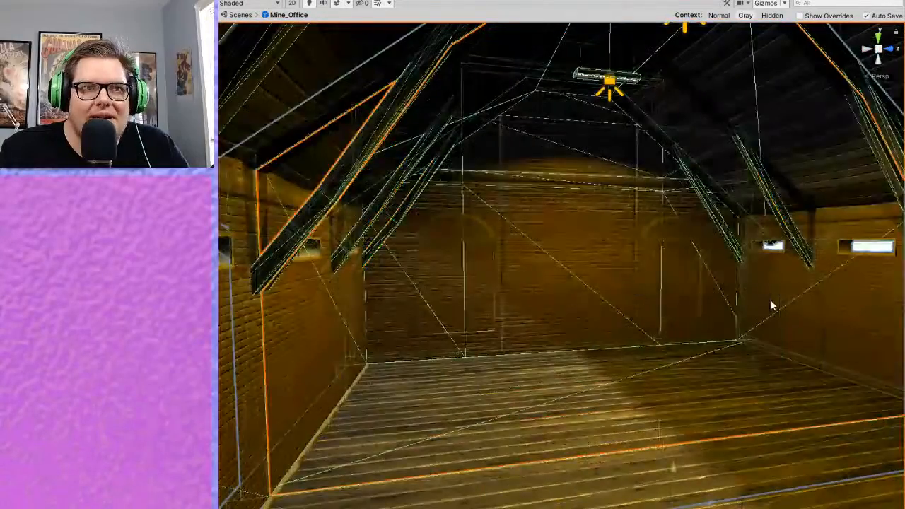
middle_click_drag(736, 295, 710, 291)
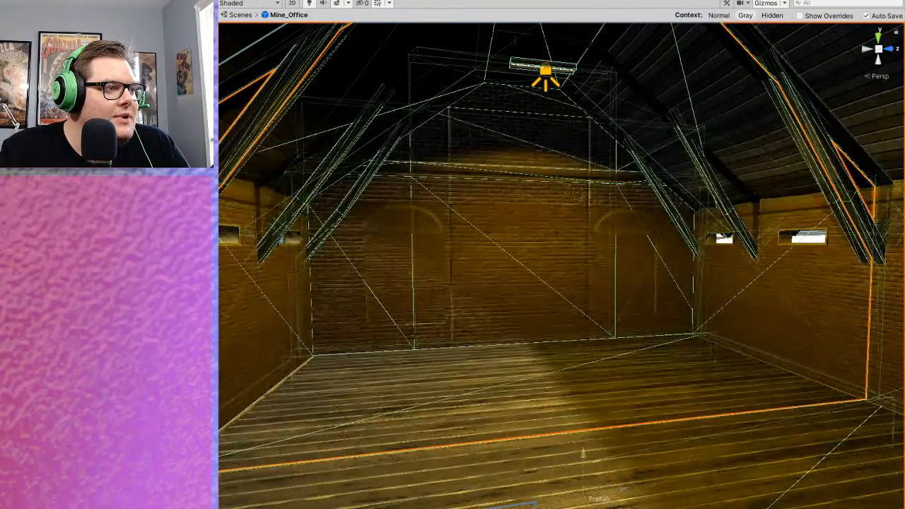
- Switch to Visual Studio, take its window out of full size and move it away from the Unity scene
key("alt+Tab")
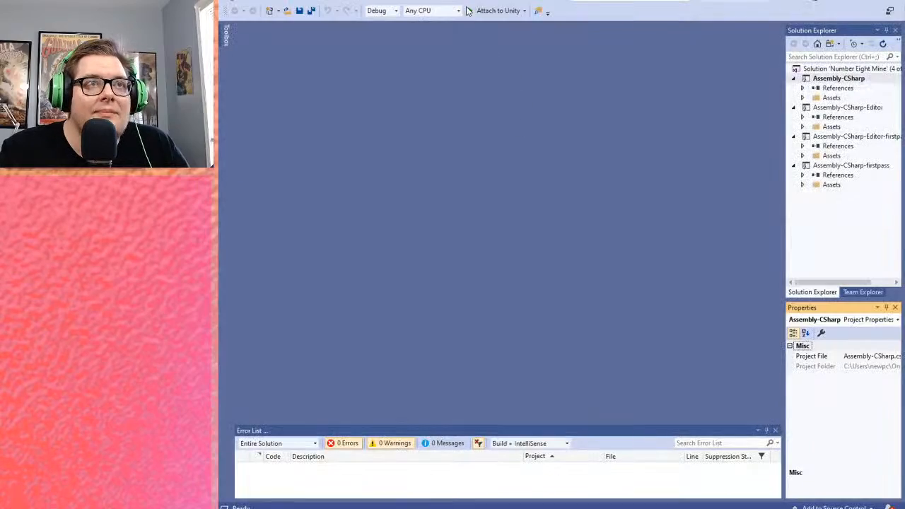
left_click_drag(720, 1, 524, 47)
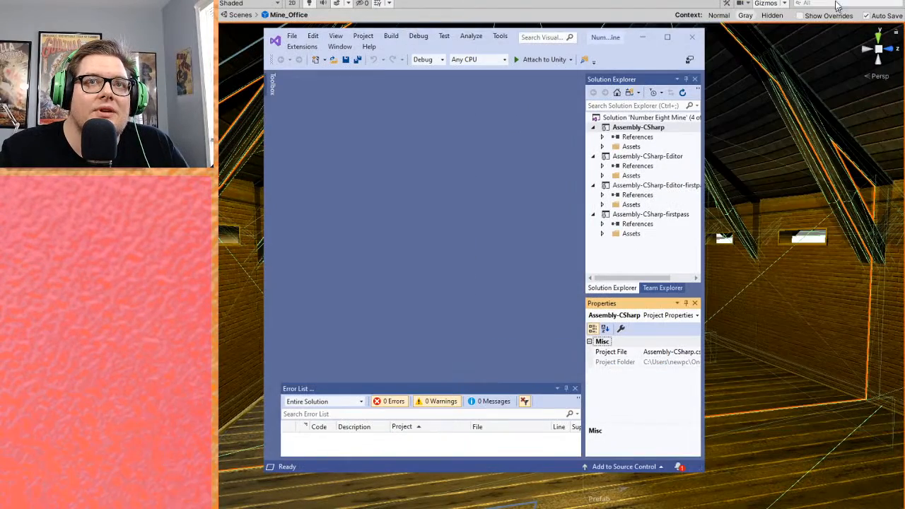
left_click_drag(607, 49, 106, 83)
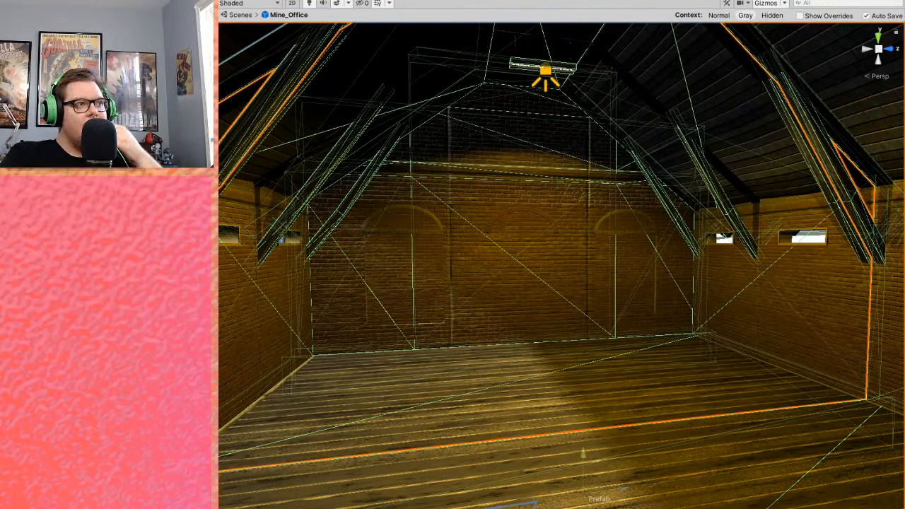
- Leave the Mine_Office prefab, return to the main scene and deselect the office
scroll(360, 264, "down", 10)
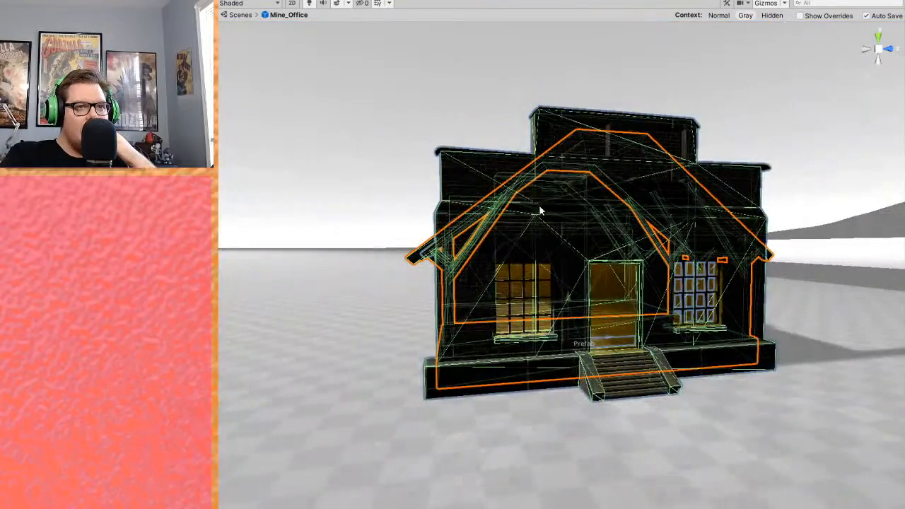
left_click(435, 141)
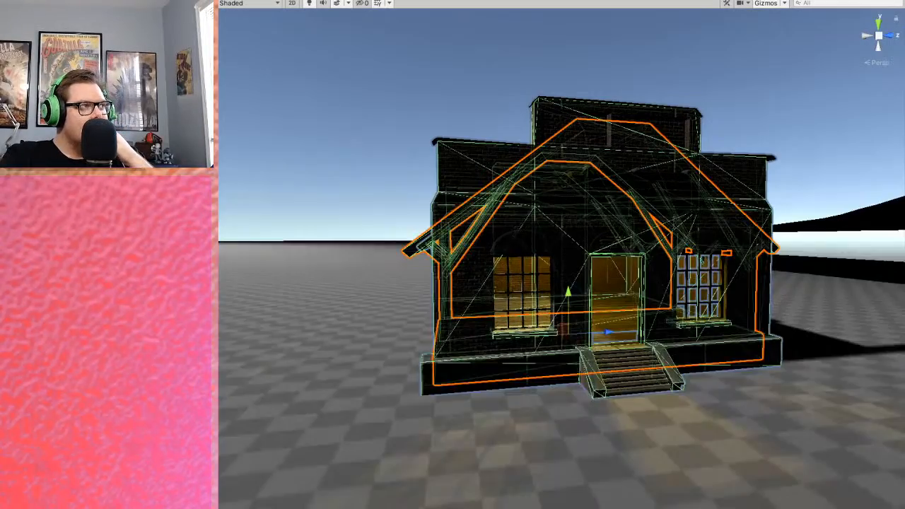
left_click(458, 68)
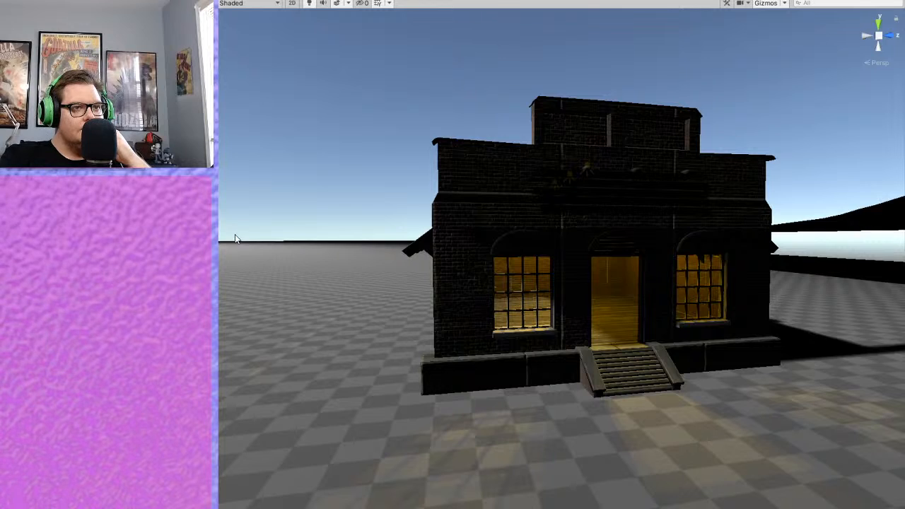